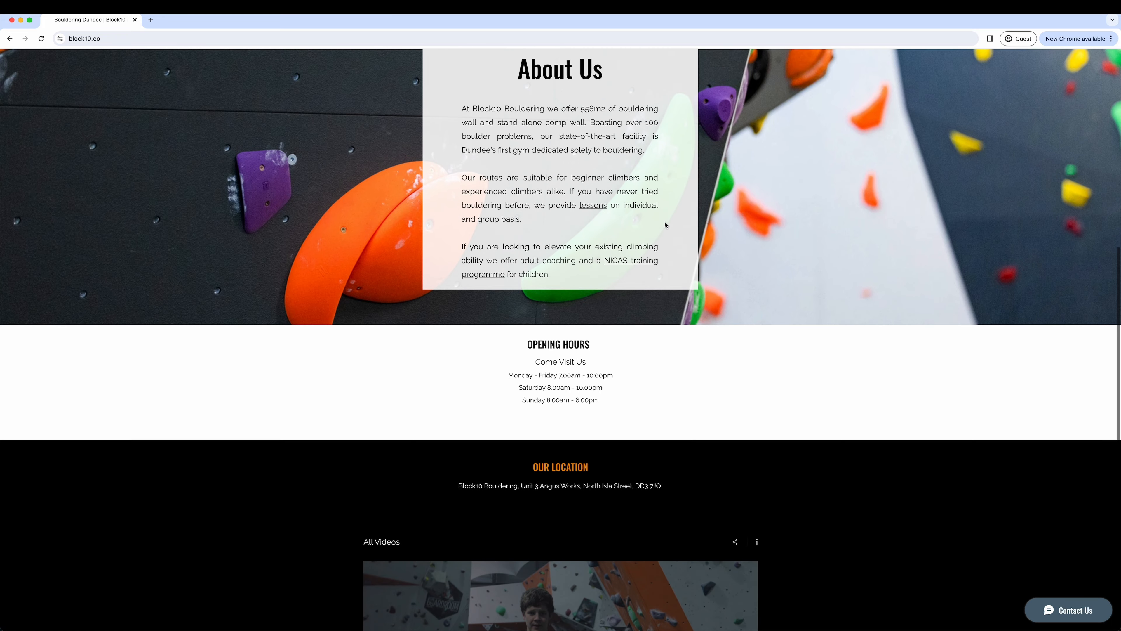
{"action": "scroll", "coordinate": [665, 226], "scroll_direction": "down", "scroll_amount": 5}
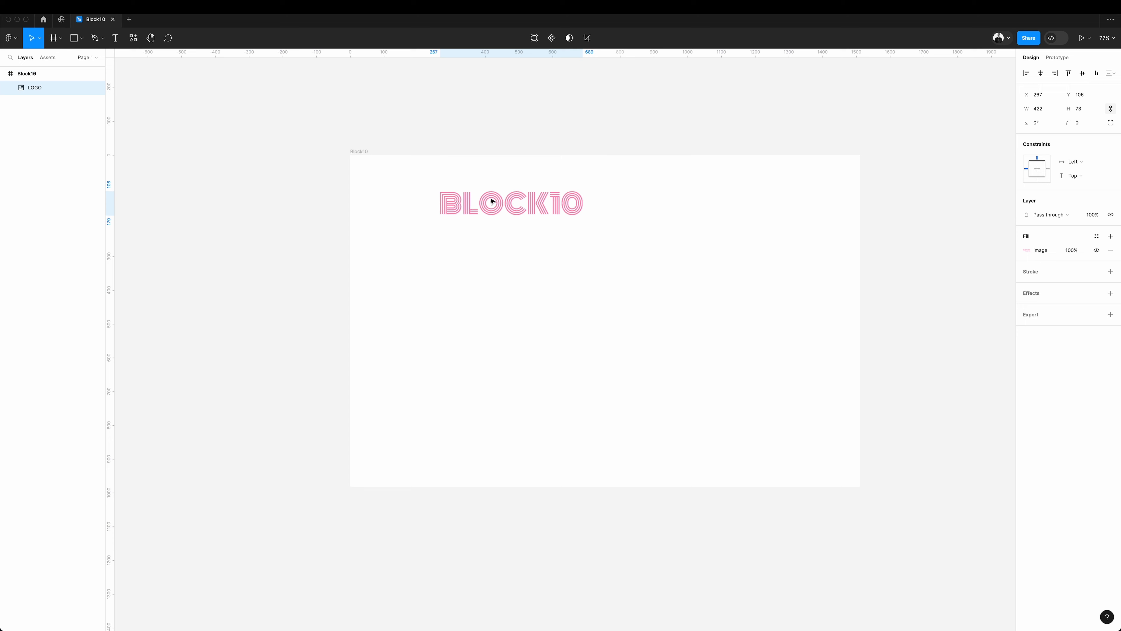
In Figma, give the Block10 frame a 12-column layout grid with side margins and fit the logo across its first two columns.
{"action": "left_click_drag", "start_coordinate": [491, 201], "coordinate": [438, 182]}
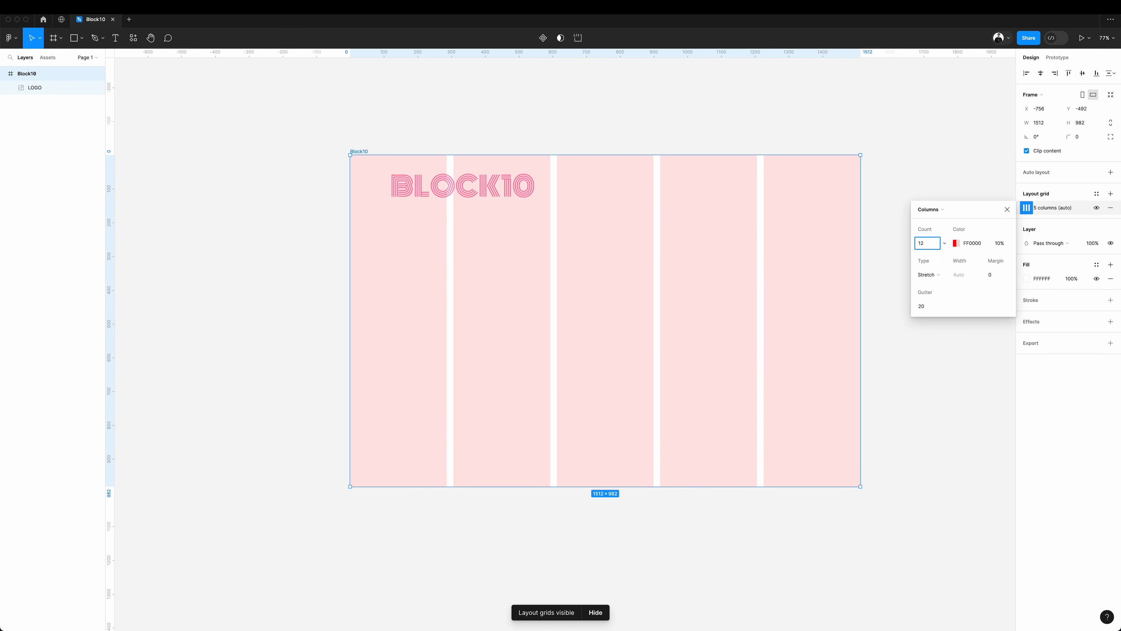
{"action": "left_click", "coordinate": [998, 279]}
{"action": "left_click_drag", "start_coordinate": [502, 191], "coordinate": [447, 181]}
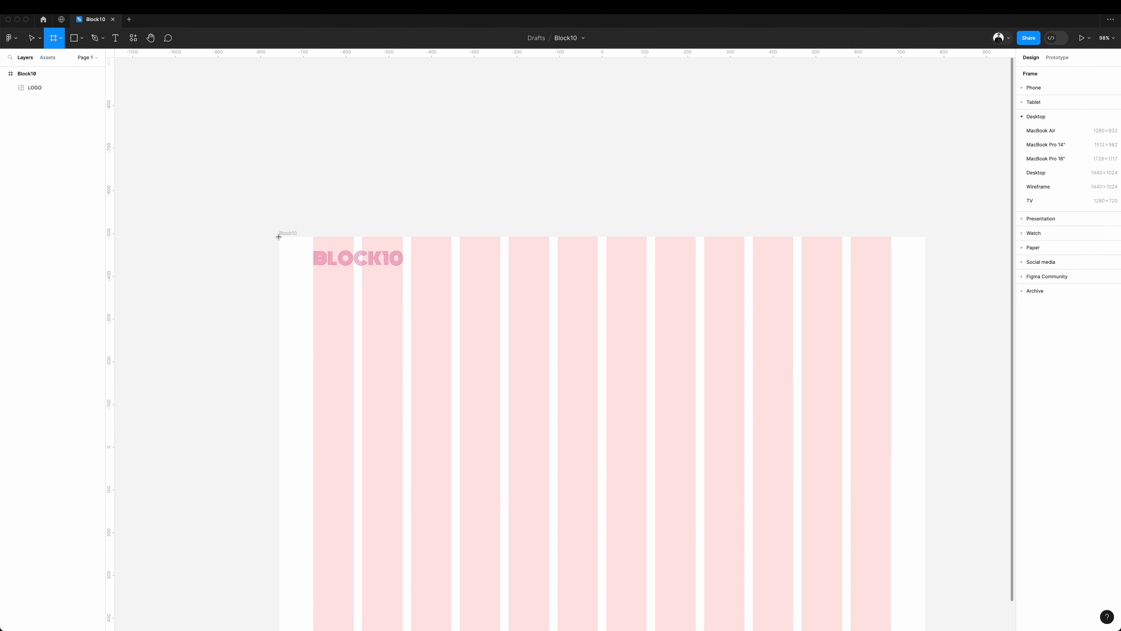
Draw a 1512 × 100 header frame across the top of the Block10 frame and fill it with a near-black colour.
{"action": "left_click_drag", "start_coordinate": [279, 237], "coordinate": [926, 281]}
{"action": "left_click", "coordinate": [1027, 321]}
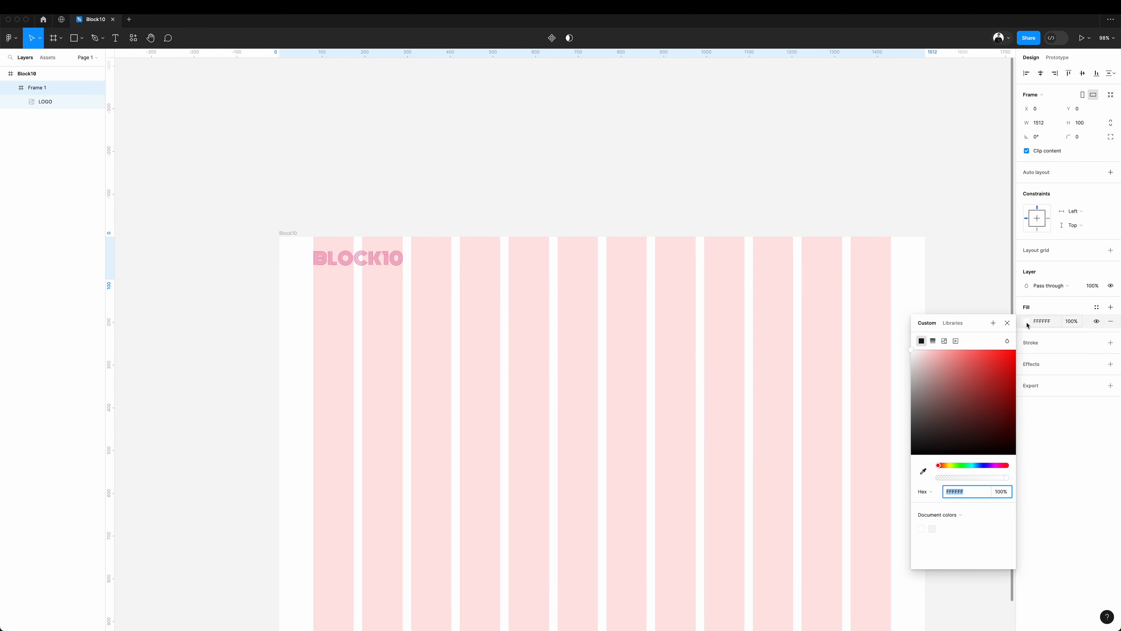
{"action": "left_click_drag", "start_coordinate": [967, 386], "coordinate": [868, 456]}
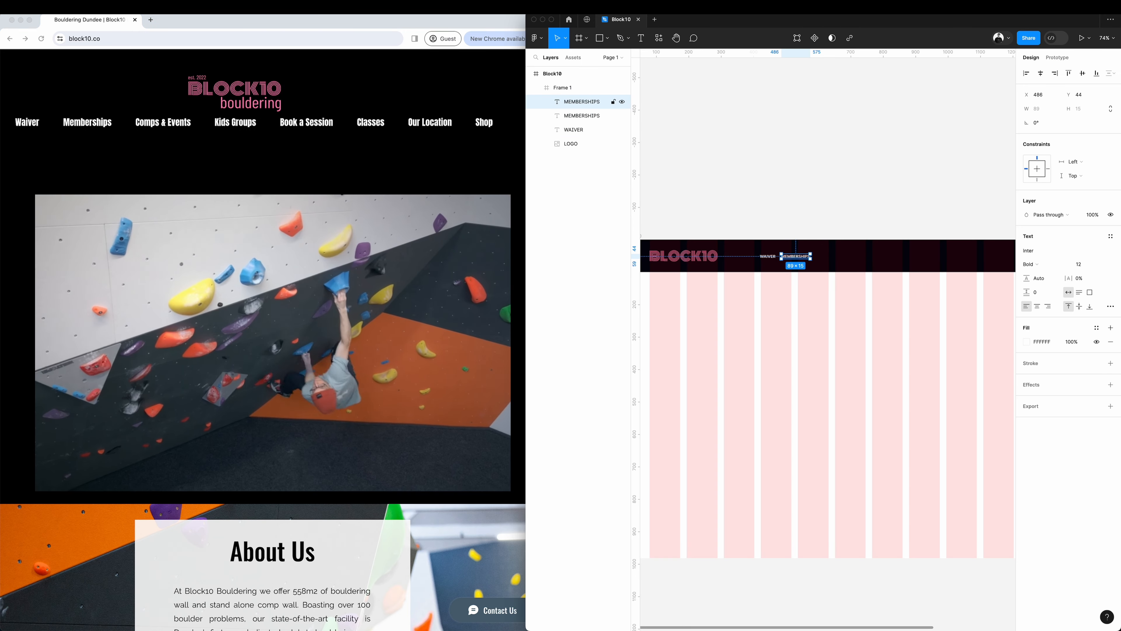
Add another copied label beside MEMBERSHIPS in the nav row, and change the PRICING nav label to MEMBERSHIPS.
{"action": "left_click_drag", "start_coordinate": [796, 256], "coordinate": [836, 260]}
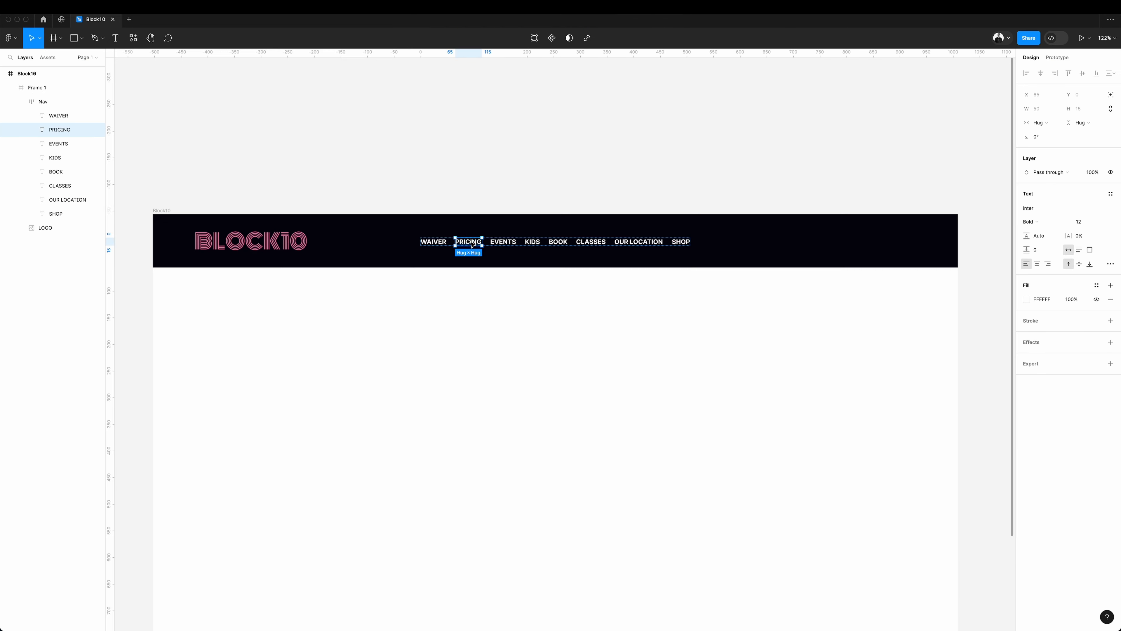
{"action": "double_click", "coordinate": [470, 241]}
{"action": "type", "text": "MEMBER"}
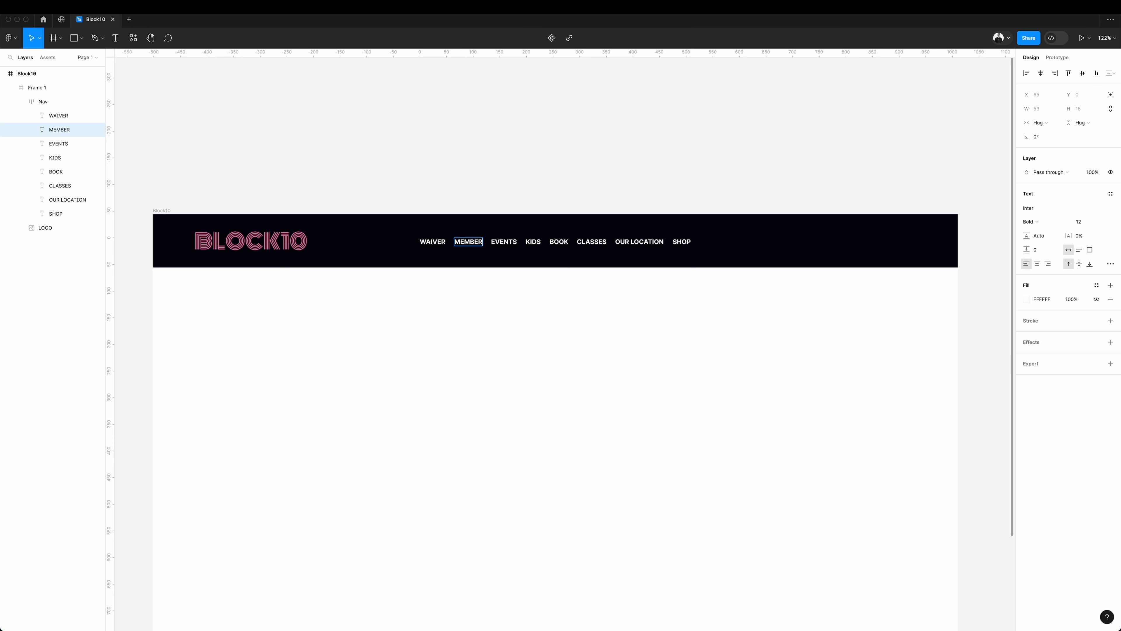
{"action": "type", "text": "SHIPS"}
Duplicate the SHOP label, move the copy out of Nav into the header frame, and make it a separate BOOK A SESSION text.
{"action": "left_click", "coordinate": [691, 242]}
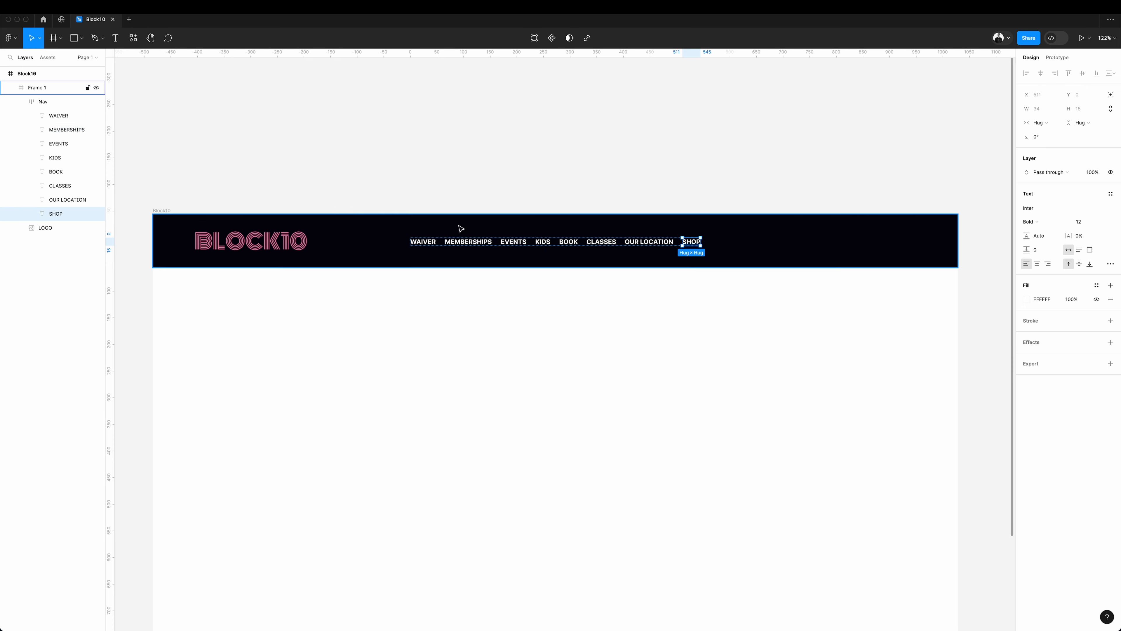
{"action": "key", "text": "super+d"}
{"action": "left_click_drag", "start_coordinate": [62, 230], "coordinate": [61, 93]}
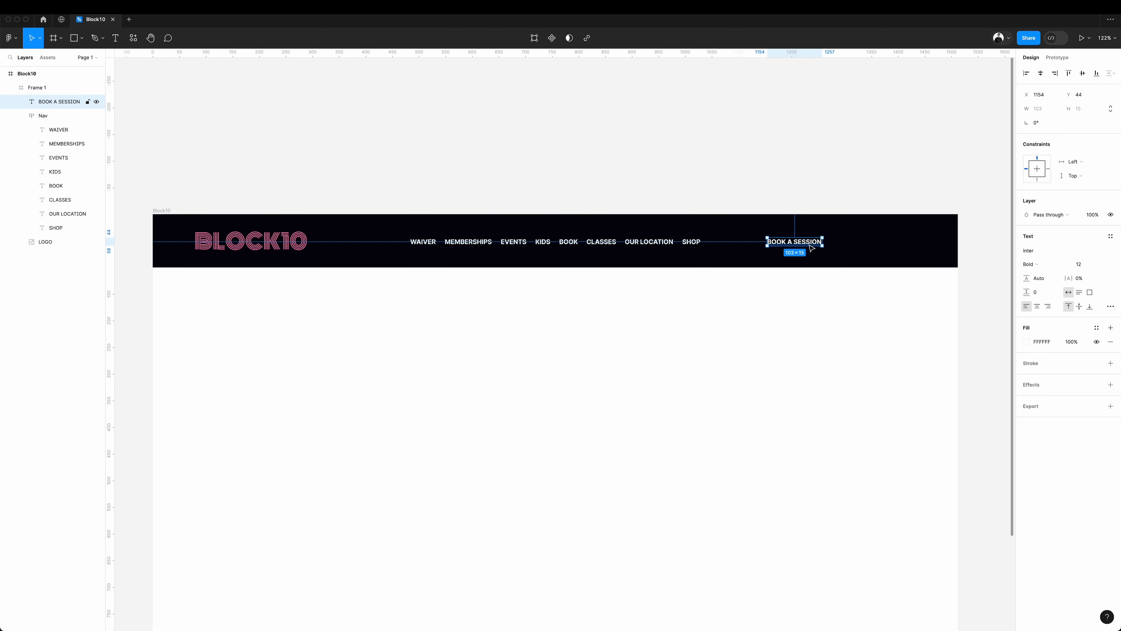
Turn BOOK A SESSION into an auto layout button filled with the logo's pink, with 16 horizontal and 8 vertical padding.
{"action": "key", "text": "shift+a"}
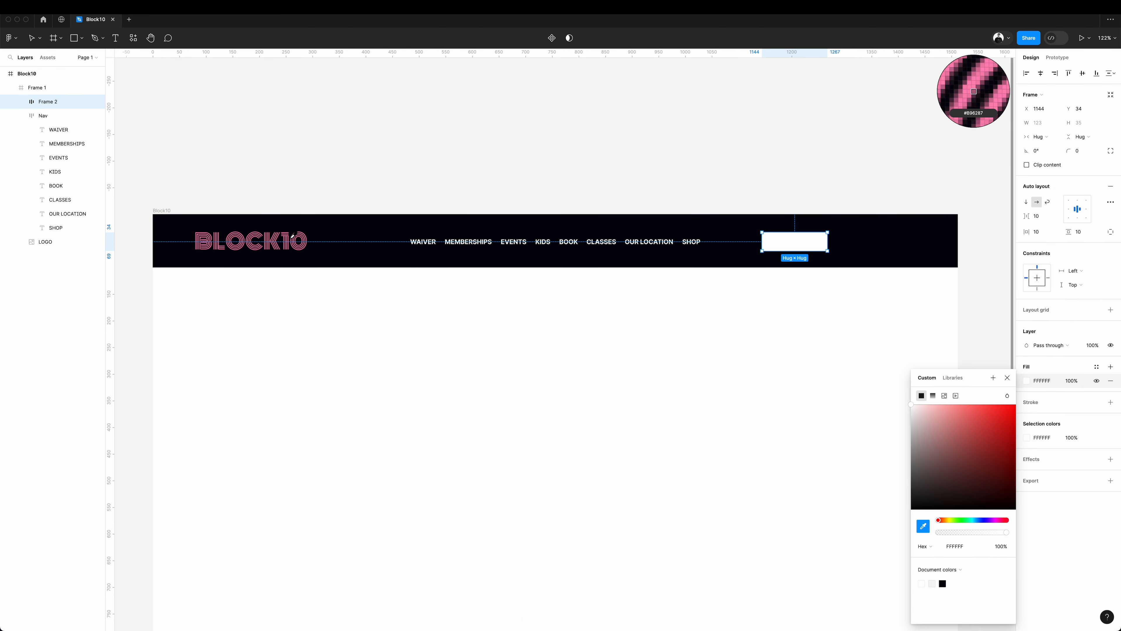
{"action": "left_click", "coordinate": [288, 241]}
{"action": "key", "text": "Return"}
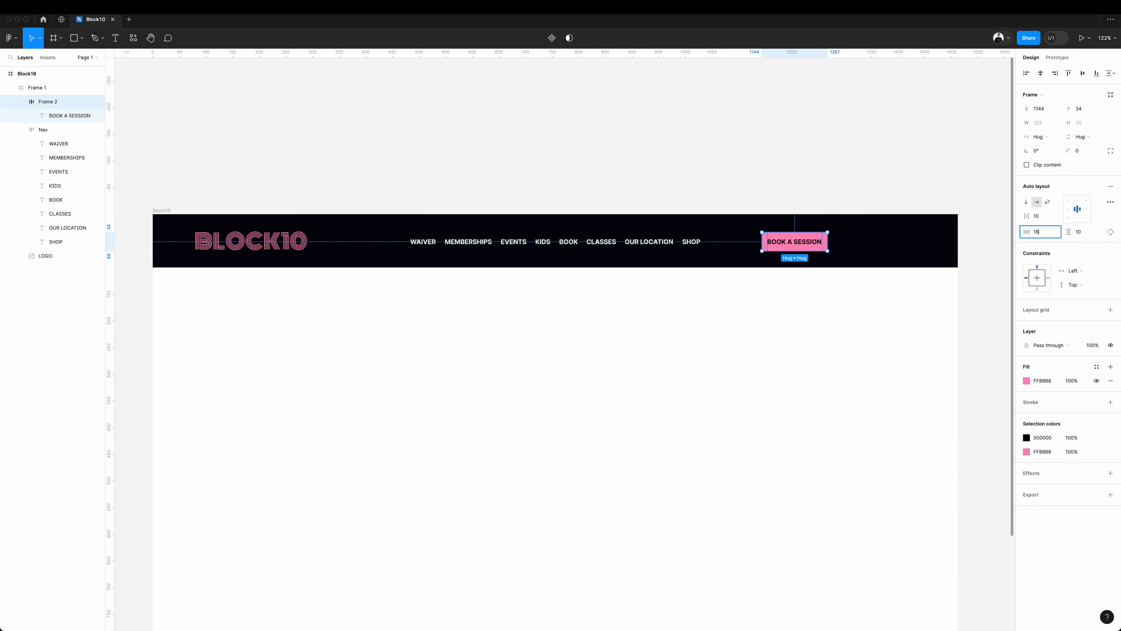
{"action": "key", "text": "Return"}
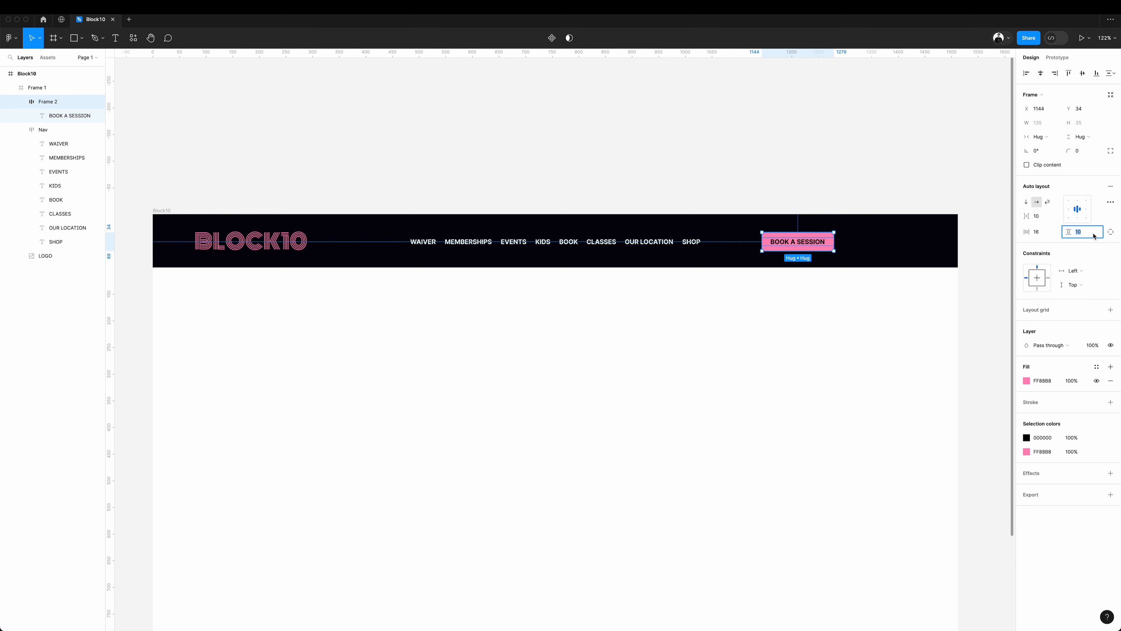
{"action": "type", "text": "8"}
{"action": "key", "text": "Return"}
Delete the WAIVER link from the nav and add a WAIVER button copied from BOOK A SESSION beside it.
{"action": "left_click", "coordinate": [63, 146]}
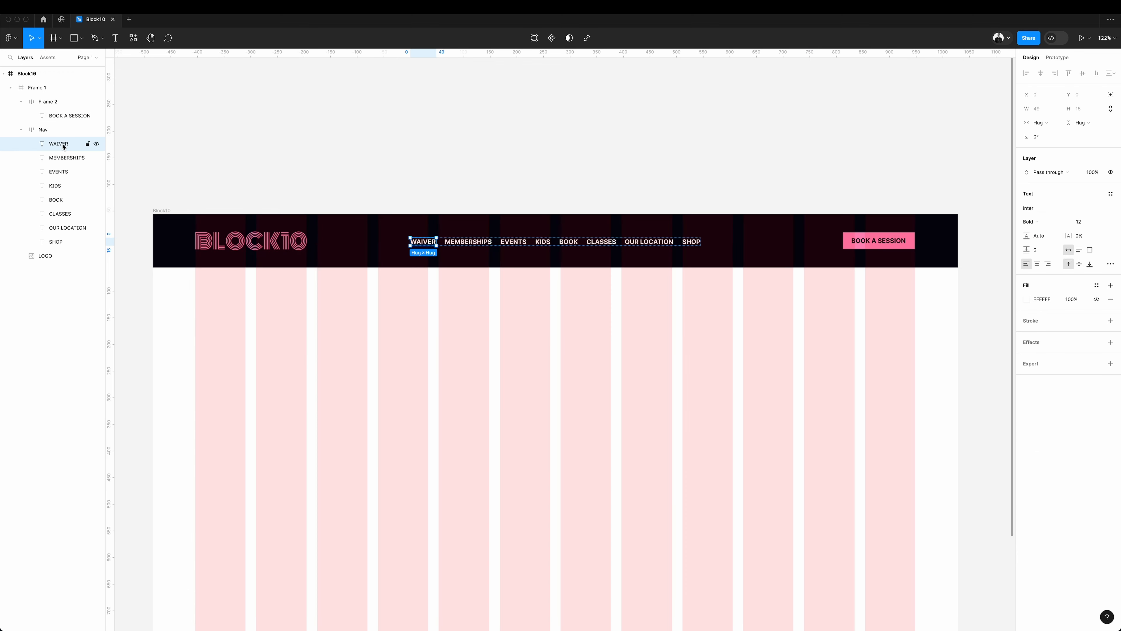
{"action": "key", "text": "Delete"}
{"action": "left_click", "coordinate": [892, 244]}
{"action": "left_click_drag", "start_coordinate": [892, 244], "coordinate": [815, 244]}
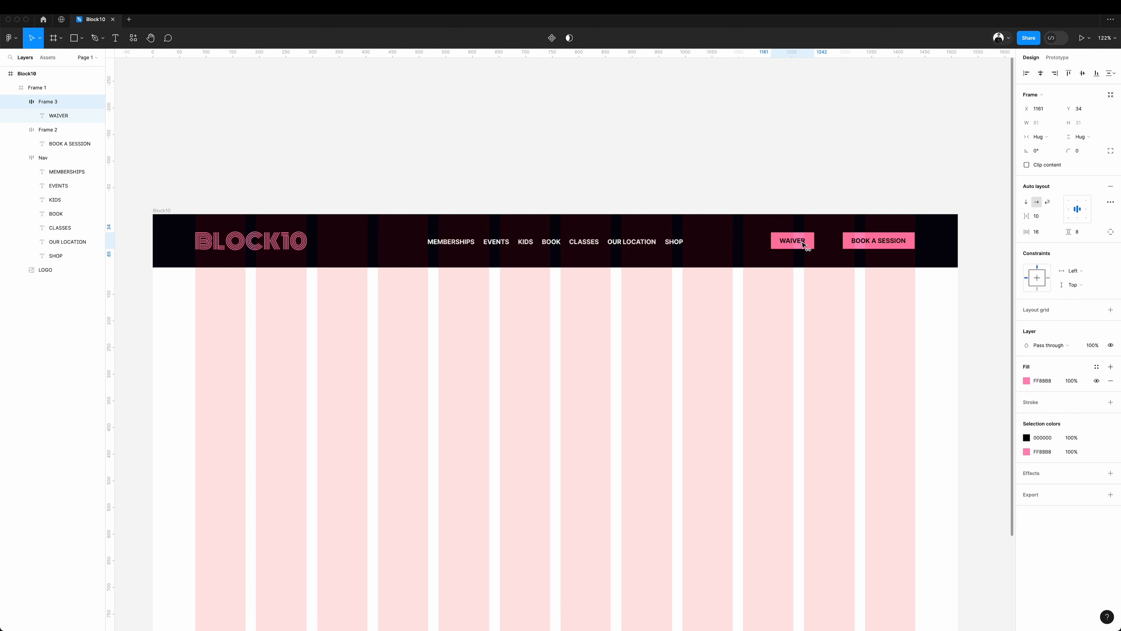
{"action": "left_click_drag", "start_coordinate": [803, 244], "coordinate": [822, 245]}
Set the spacing between the Nav items to 32 and the nav labels' font size to 14.
{"action": "left_click", "coordinate": [1042, 216]}
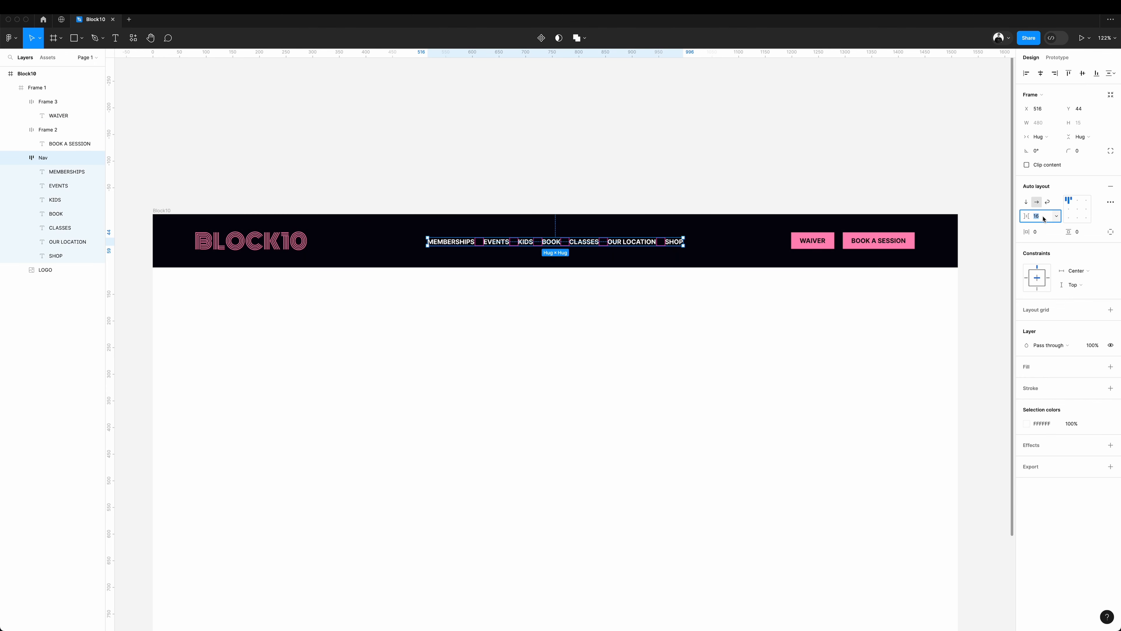
{"action": "type", "text": "32"}
{"action": "key", "text": "Return"}
{"action": "left_click", "coordinate": [1092, 246]}
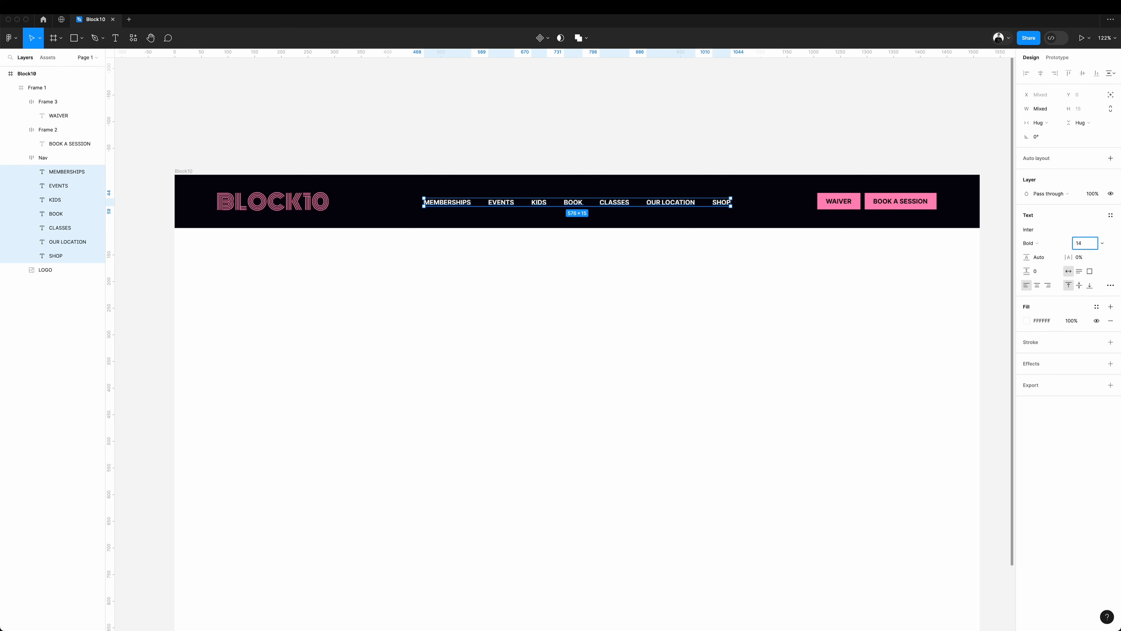
{"action": "key", "text": "Return"}
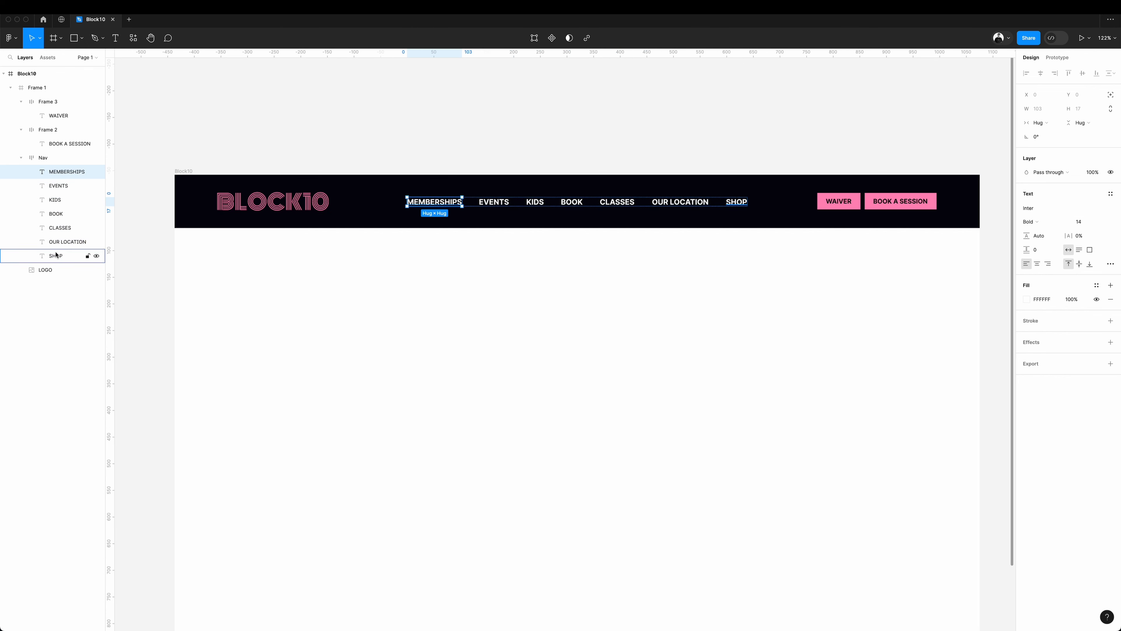
Browse the Google fonts for the nav labels and change their font to Khand.
{"action": "left_click", "coordinate": [1049, 229]}
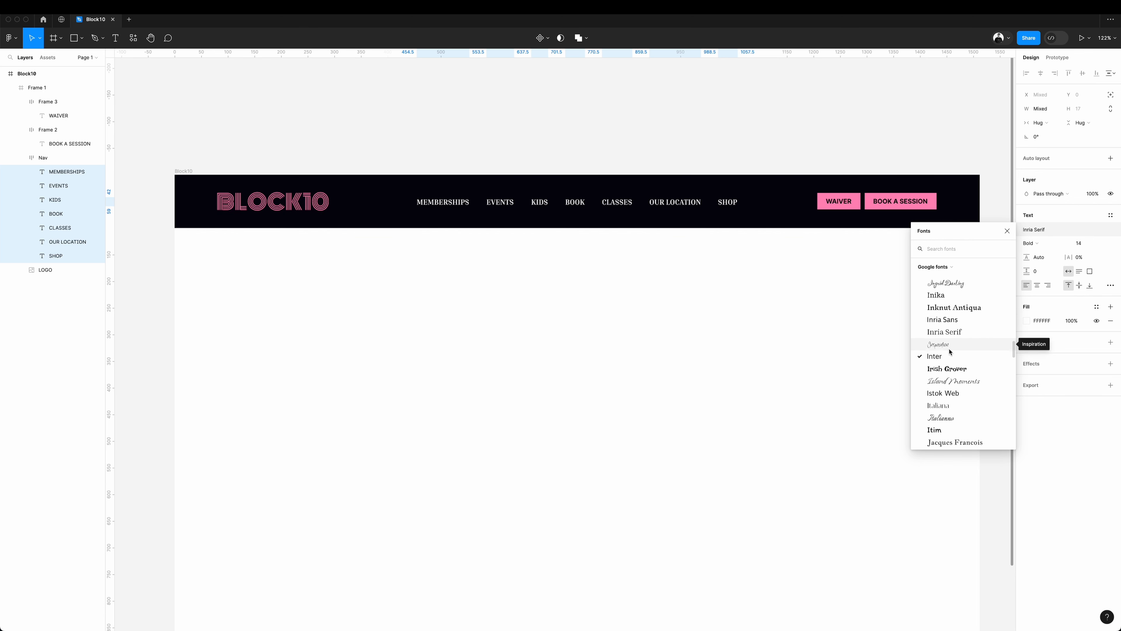
{"action": "scroll", "coordinate": [949, 416], "scroll_direction": "down", "scroll_amount": 5}
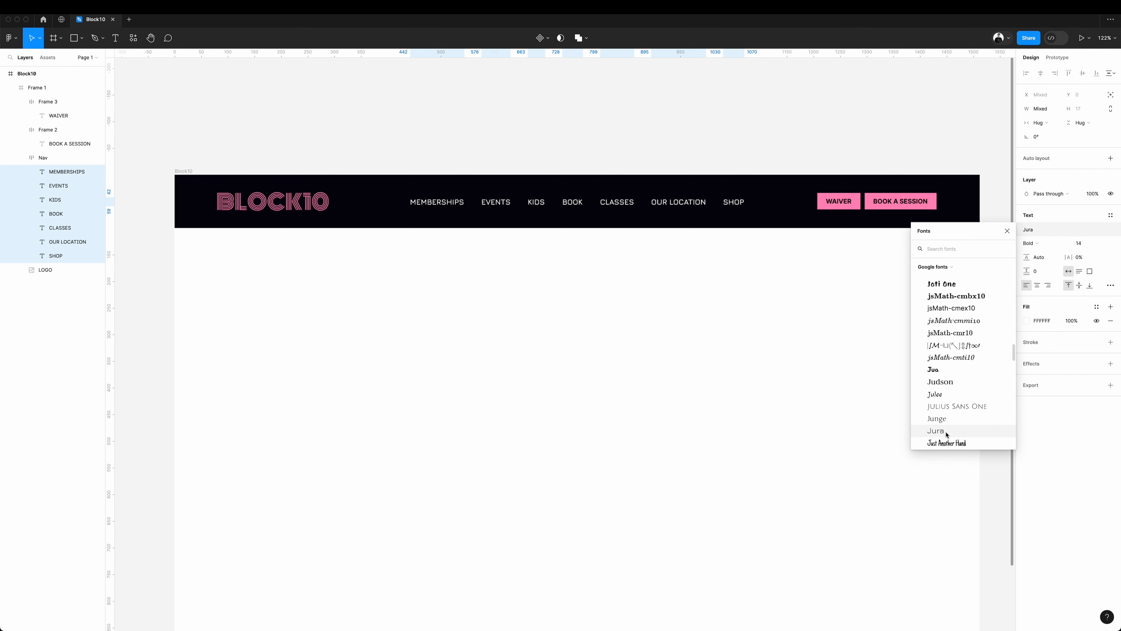
{"action": "left_click", "coordinate": [947, 434]}
{"action": "scroll", "coordinate": [949, 431], "scroll_direction": "down", "scroll_amount": 5}
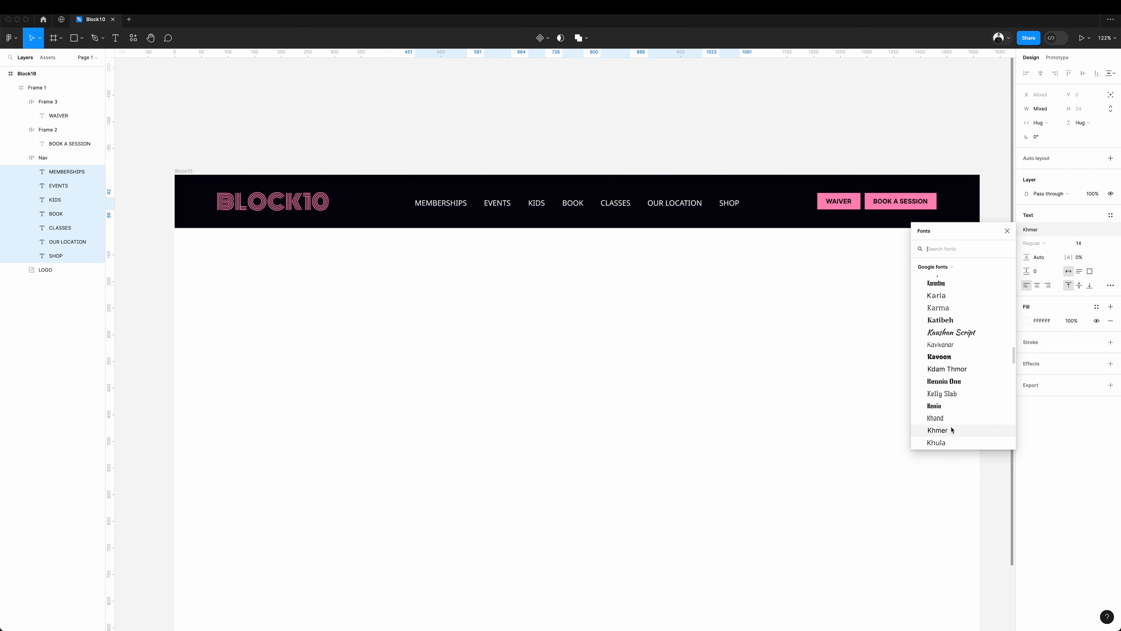
{"action": "type", "text": "kha"}
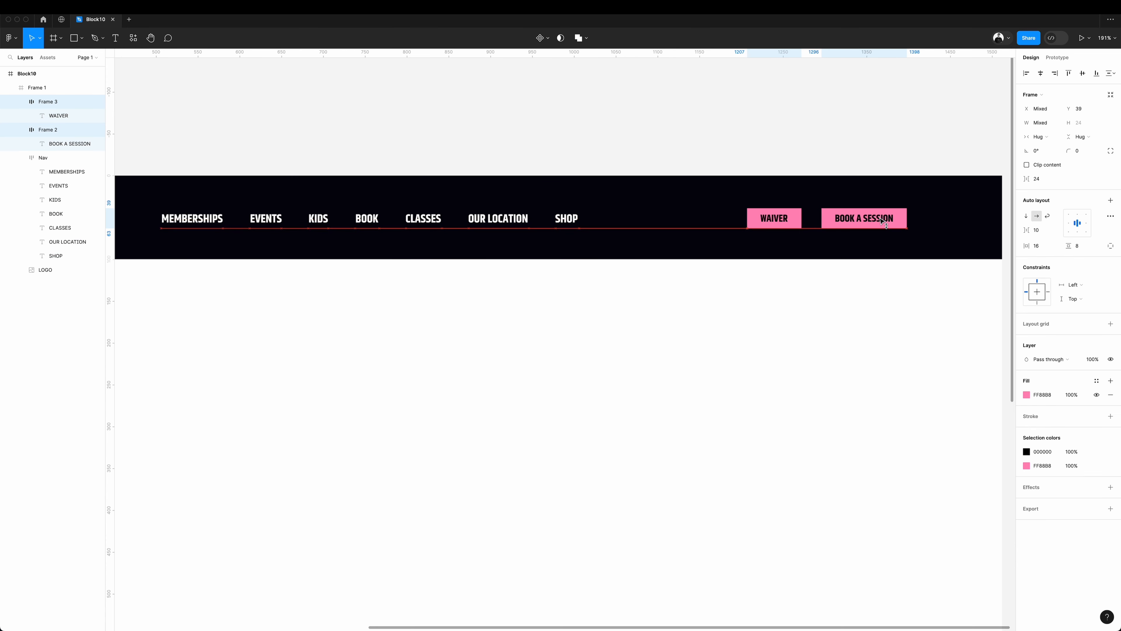
Align the WAIVER and BOOK A SESSION buttons with the nav row, and set the nav labels' font size to 16.
{"action": "left_click_drag", "start_coordinate": [881, 220], "coordinate": [881, 221]}
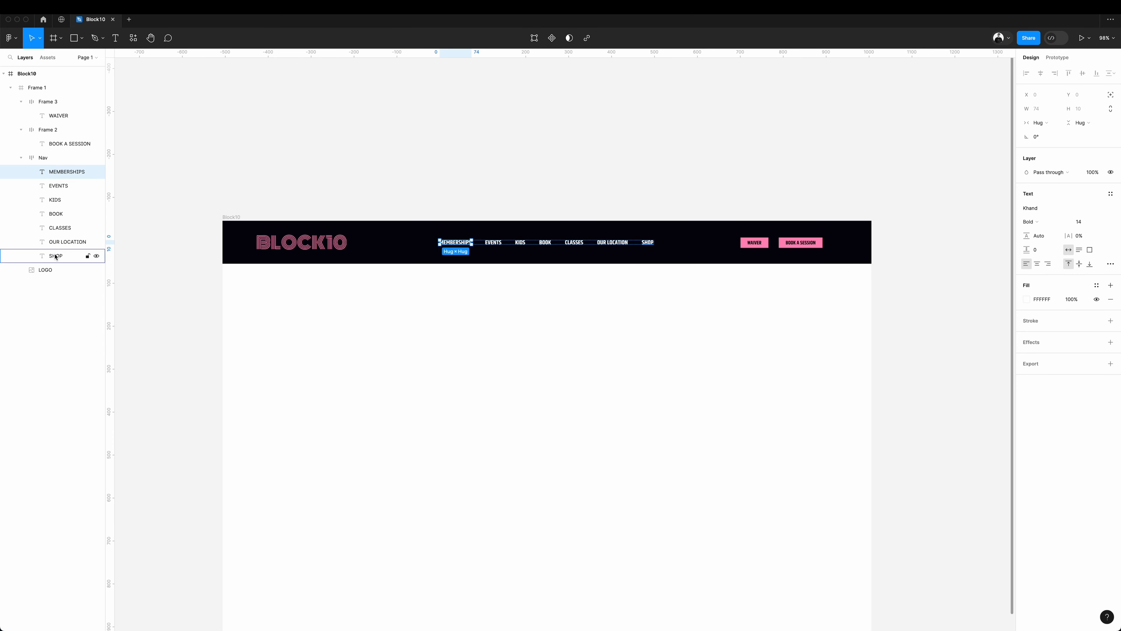
{"action": "left_click", "coordinate": [56, 256], "text": "shift"}
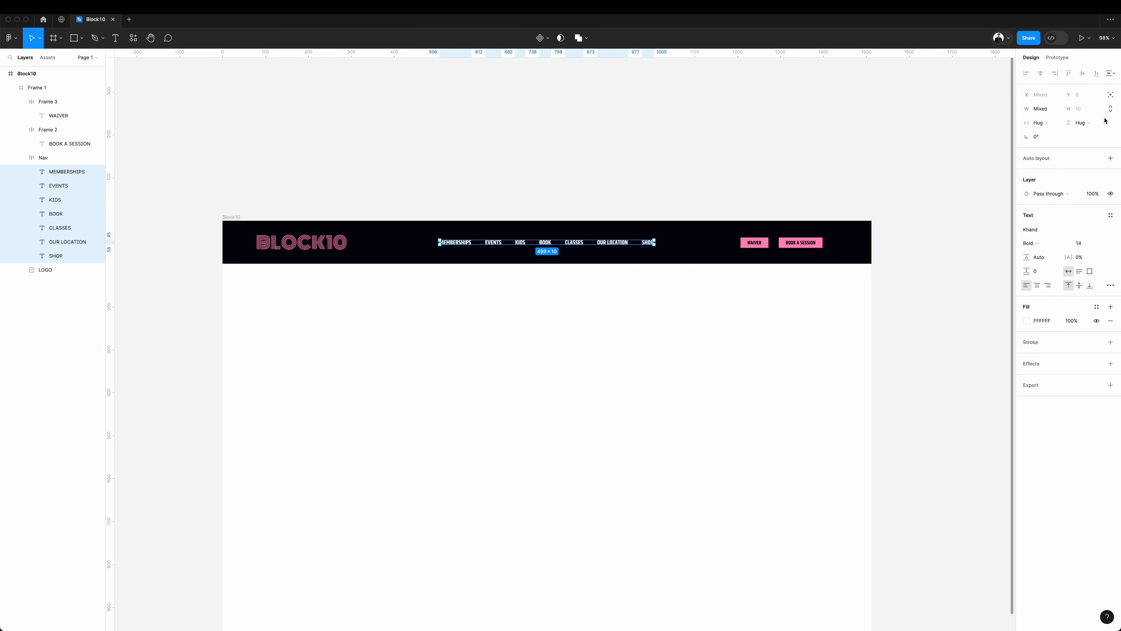
{"action": "left_click", "coordinate": [1083, 243]}
{"action": "type", "text": "16"}
{"action": "key", "text": "Return"}
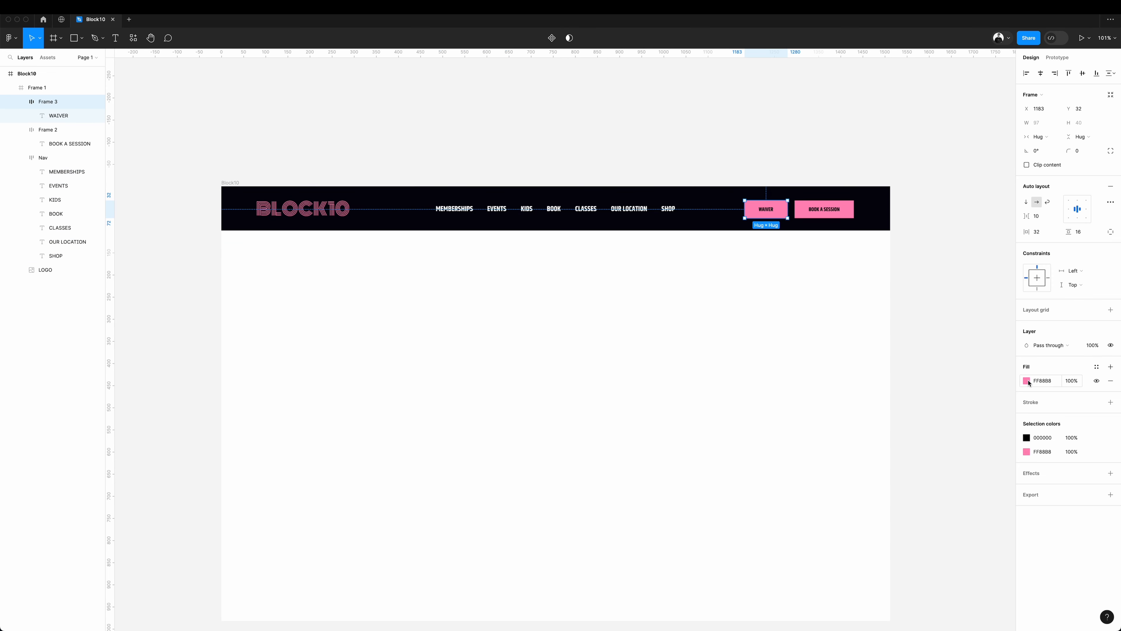
Fill the WAIVER button with dark grey 474747 and colour its text with the pink of the BOOK A SESSION button.
{"action": "left_click", "coordinate": [1027, 381]}
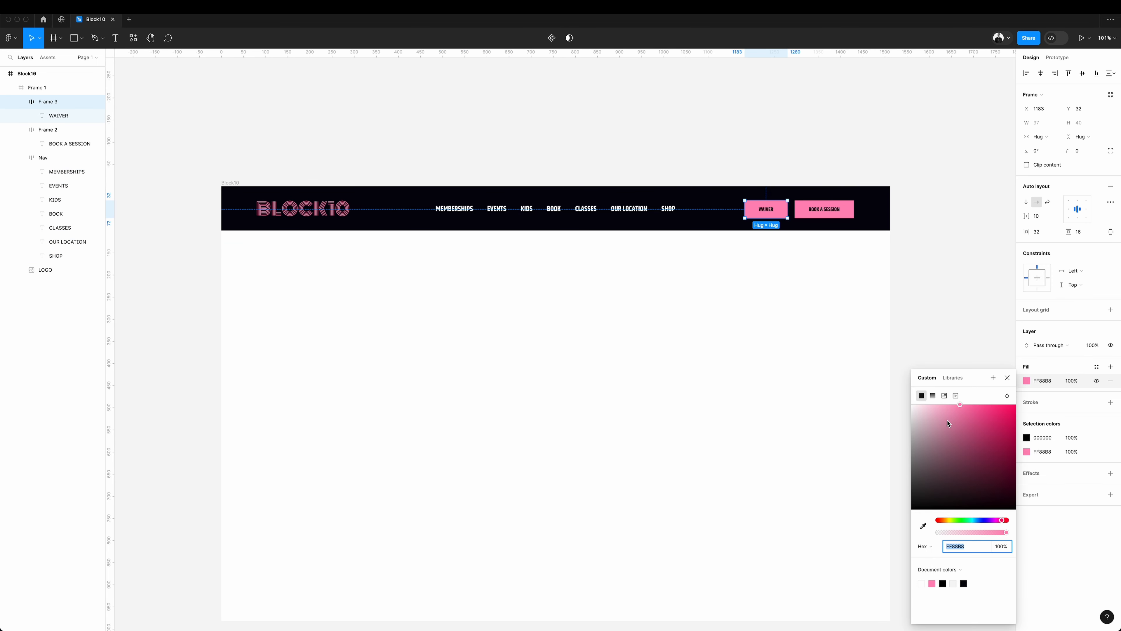
{"action": "left_click_drag", "start_coordinate": [948, 424], "coordinate": [889, 483]}
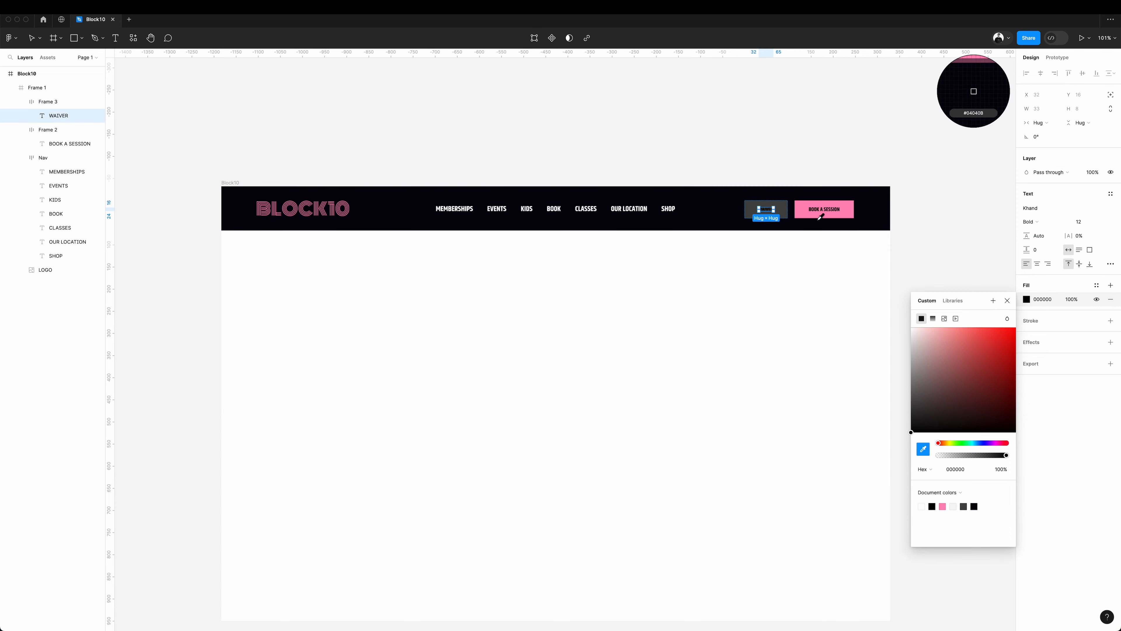
{"action": "left_click", "coordinate": [803, 205]}
{"action": "left_click", "coordinate": [804, 157]}
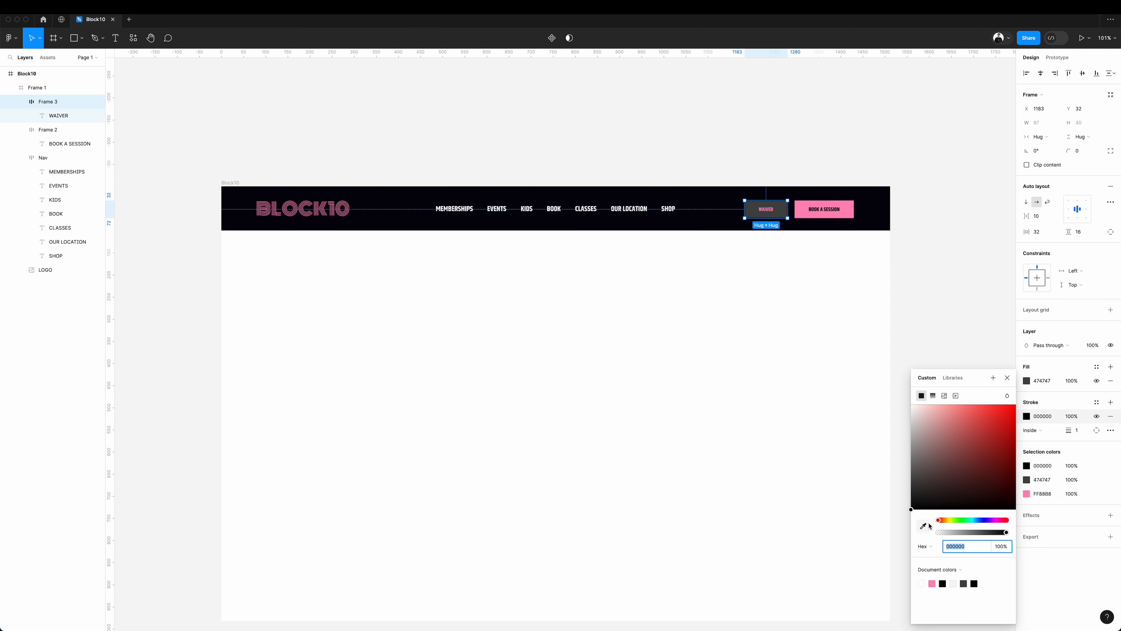
Give the WAIVER button a 1 px inside stroke in the BOOK A SESSION pink and hide its grey fill.
{"action": "left_click", "coordinate": [923, 526]}
{"action": "left_click", "coordinate": [853, 210]}
{"action": "left_click", "coordinate": [863, 175]}
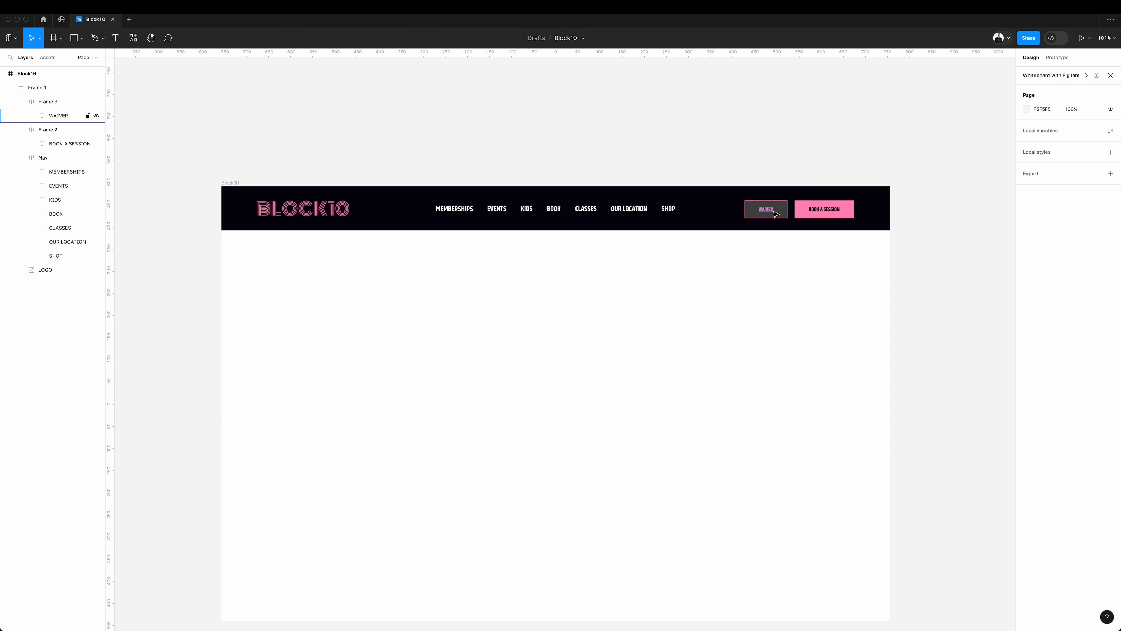
{"action": "left_click", "coordinate": [781, 211], "text": "super"}
{"action": "left_click", "coordinate": [1096, 383]}
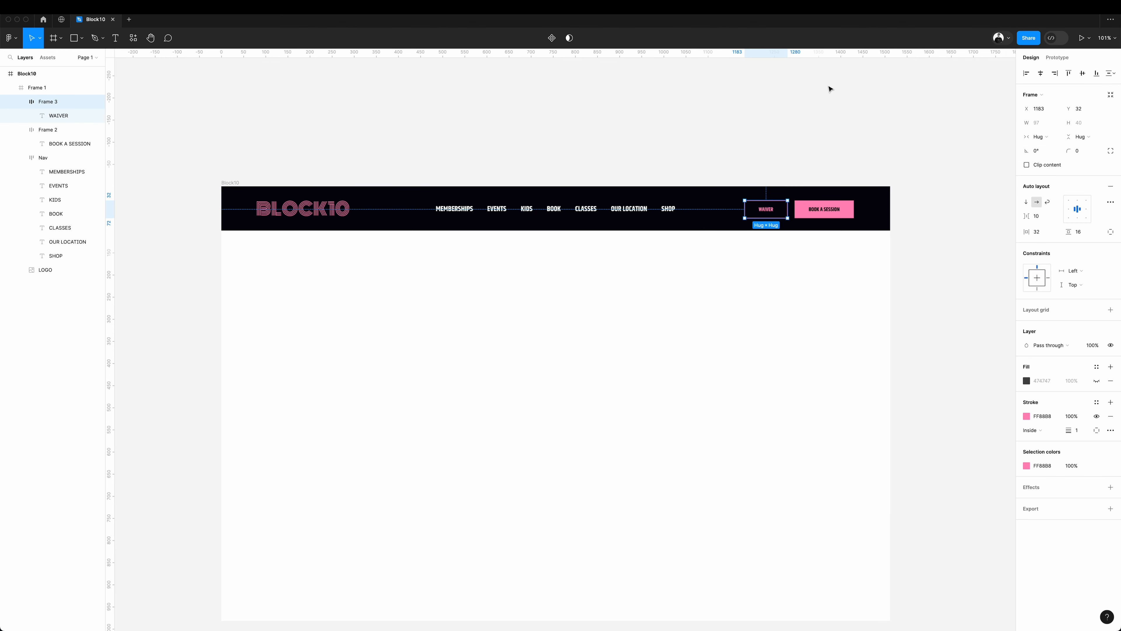
Increase the font size of the WAIVER and BOOK A SESSION button labels in one-point steps.
{"action": "left_click", "coordinate": [830, 87]}
{"action": "key", "text": "Up"}
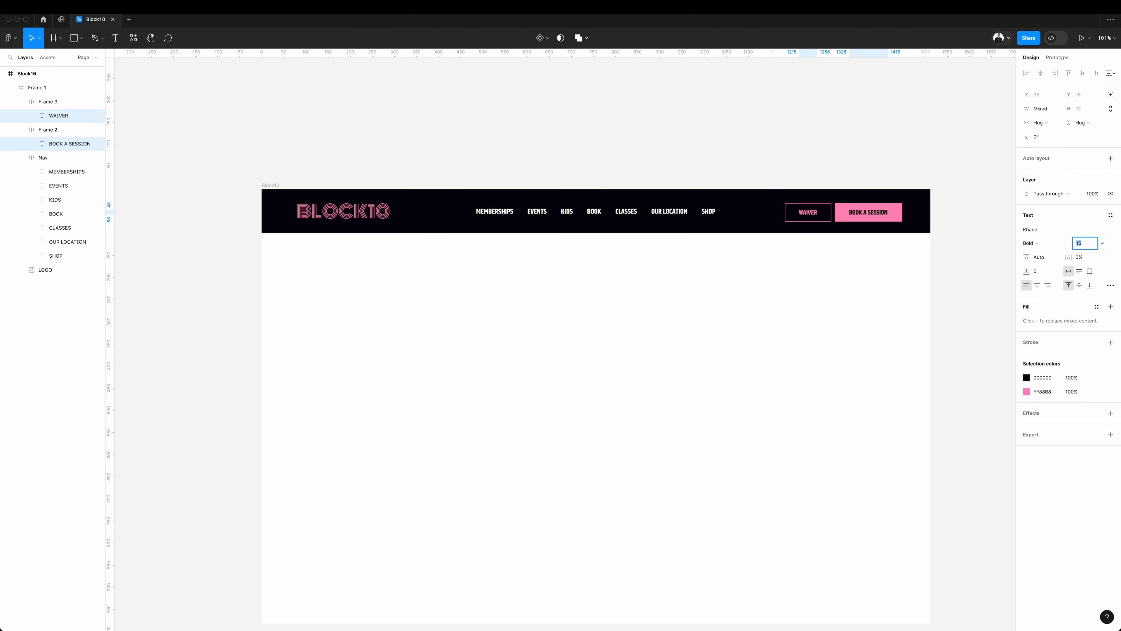
{"action": "key", "text": "Up"}
Draw a 1512 × 881 frame named HERO below the header, directly inside Block10, and rename Frame 1 as HEADER.
{"action": "key", "text": "f"}
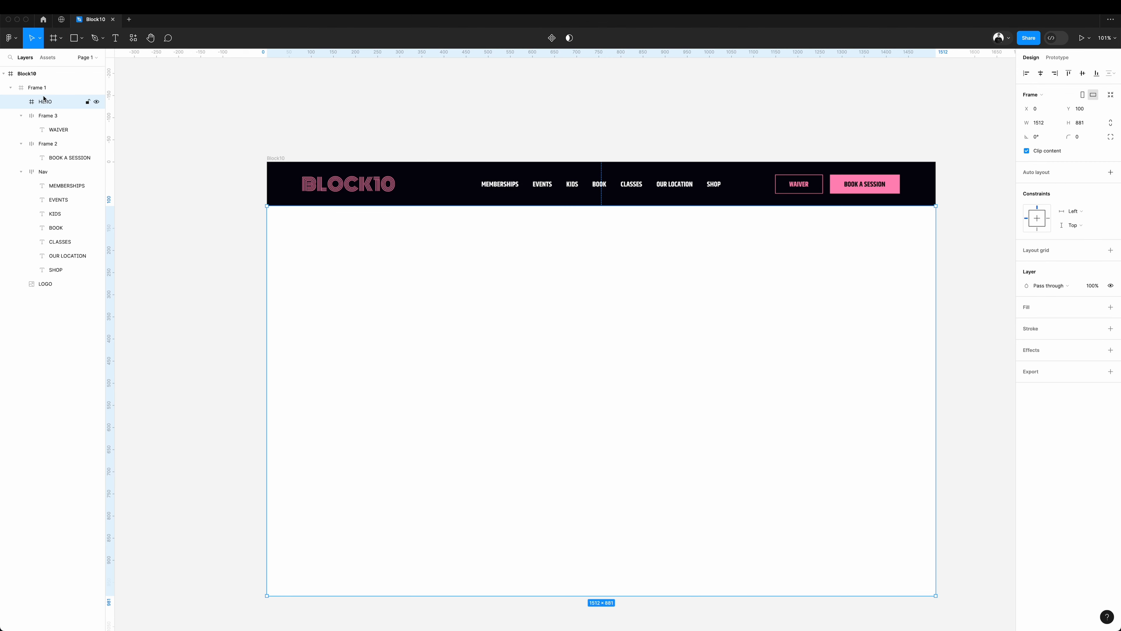
{"action": "left_click_drag", "start_coordinate": [44, 101], "coordinate": [45, 83]}
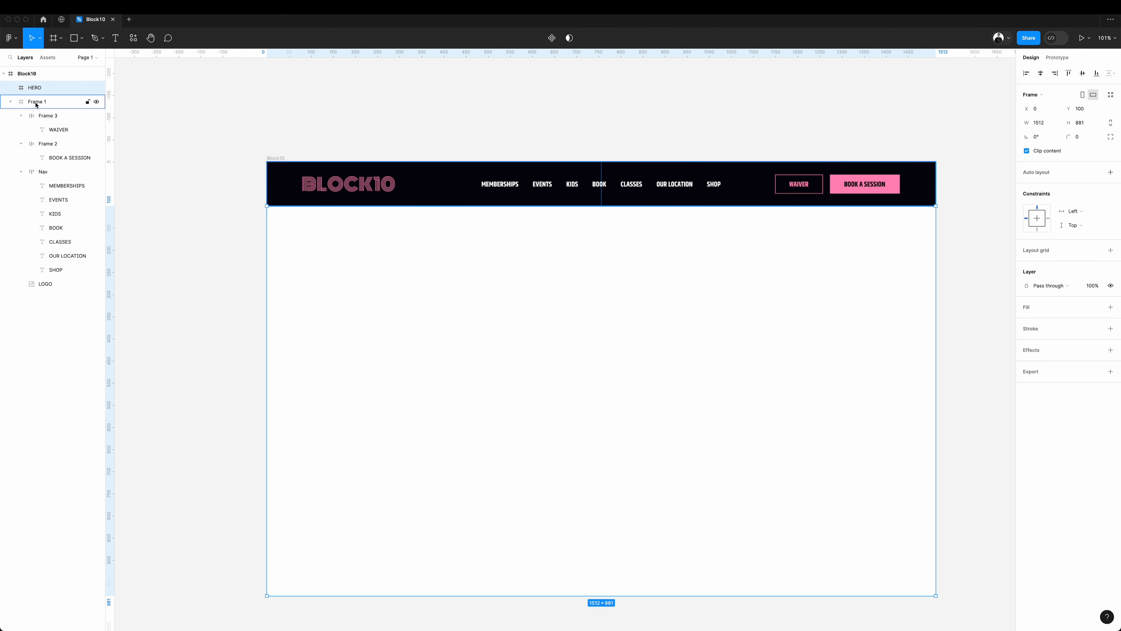
{"action": "double_click", "coordinate": [36, 104]}
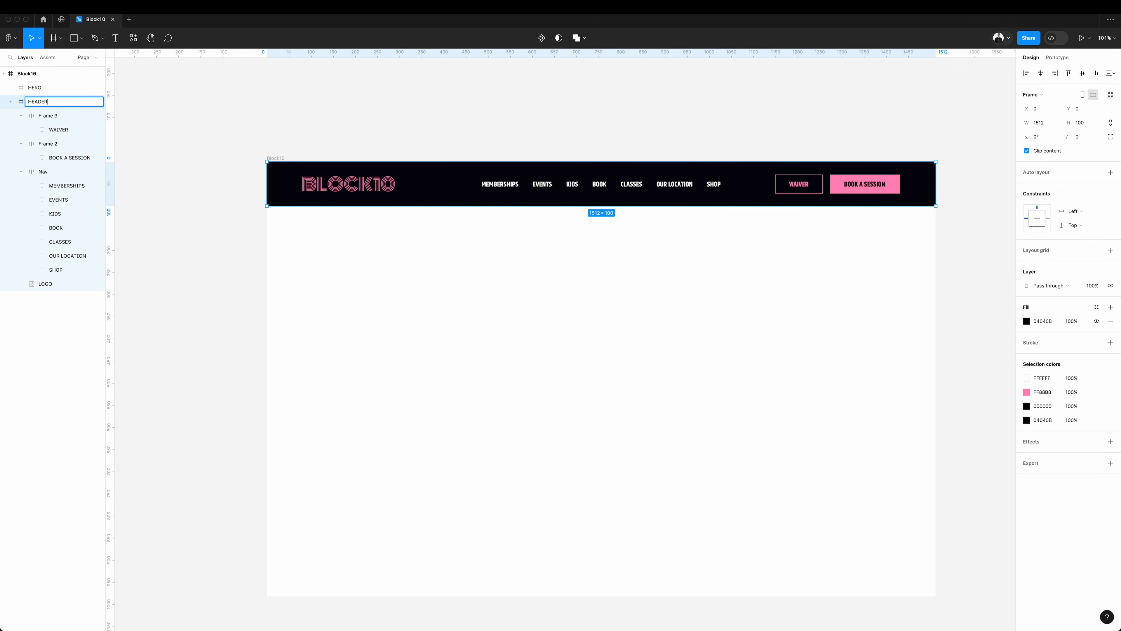
{"action": "key", "text": "Return"}
{"action": "left_click", "coordinate": [10, 102]}
Give the HERO frame a solid dark grey fill, 2D2D2D.
{"action": "left_click", "coordinate": [45, 87]}
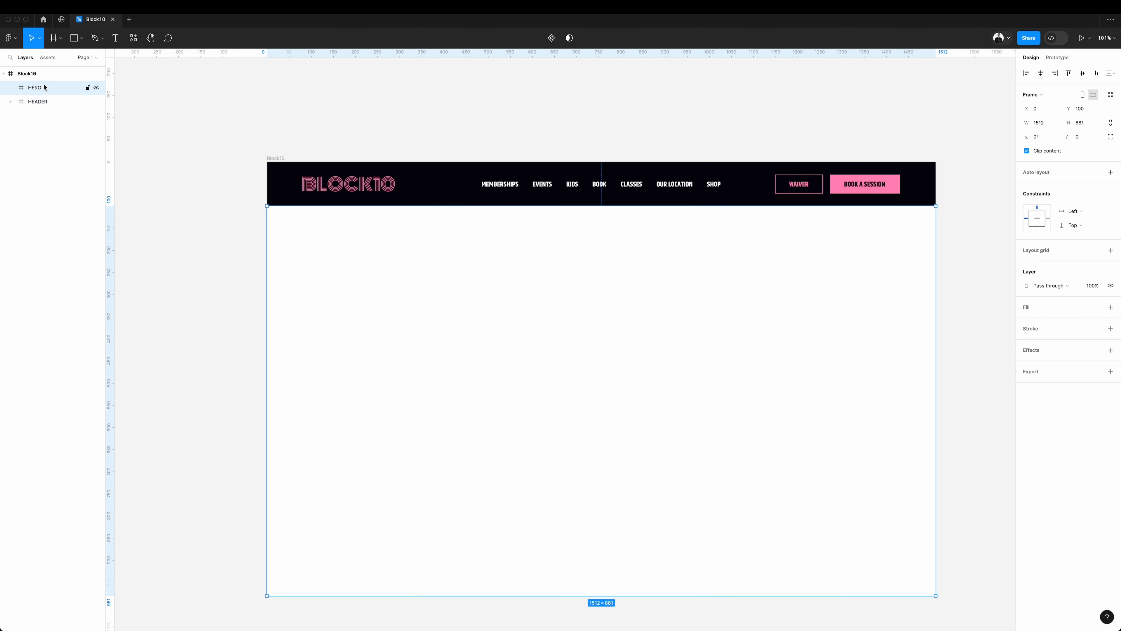
{"action": "left_click", "coordinate": [1038, 306]}
{"action": "left_click", "coordinate": [1027, 321]}
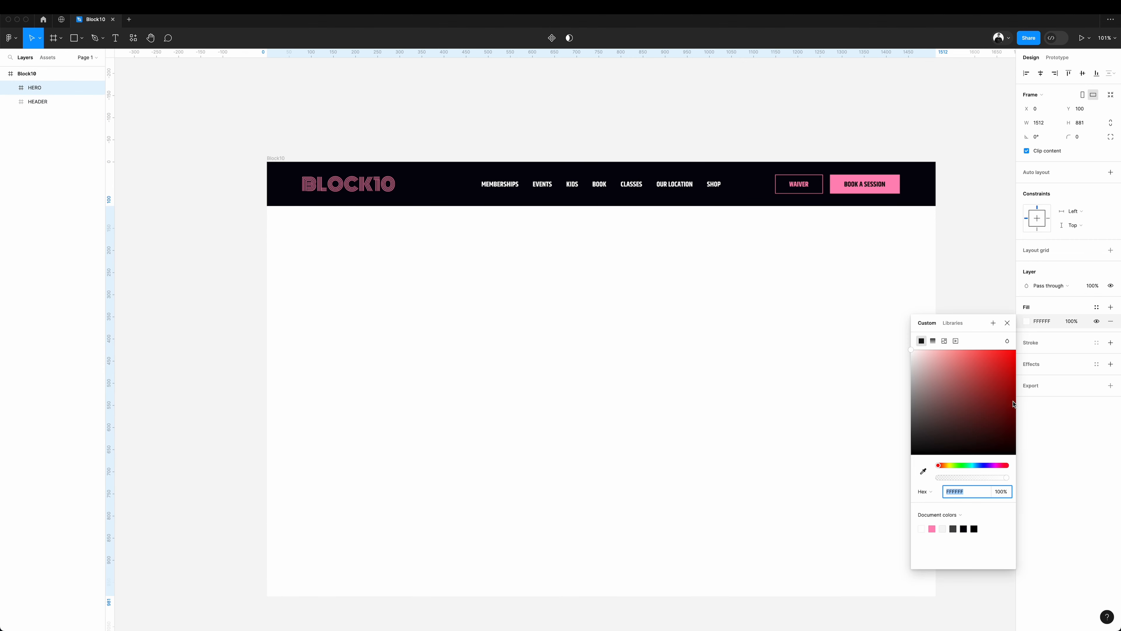
{"action": "left_click_drag", "start_coordinate": [994, 415], "coordinate": [887, 433]}
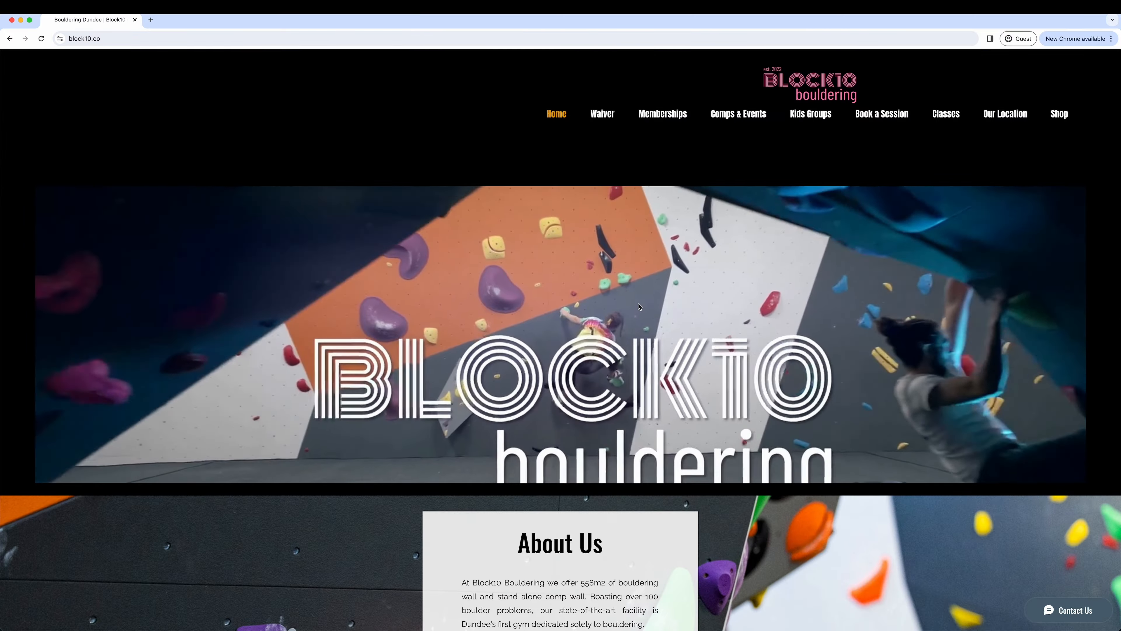
Bring a Block10 climbing wall photo from the browser's image results into the HERO frame in Figma and set its fill opacity to 60%.
{"action": "scroll", "coordinate": [639, 306], "scroll_direction": "down", "scroll_amount": 10}
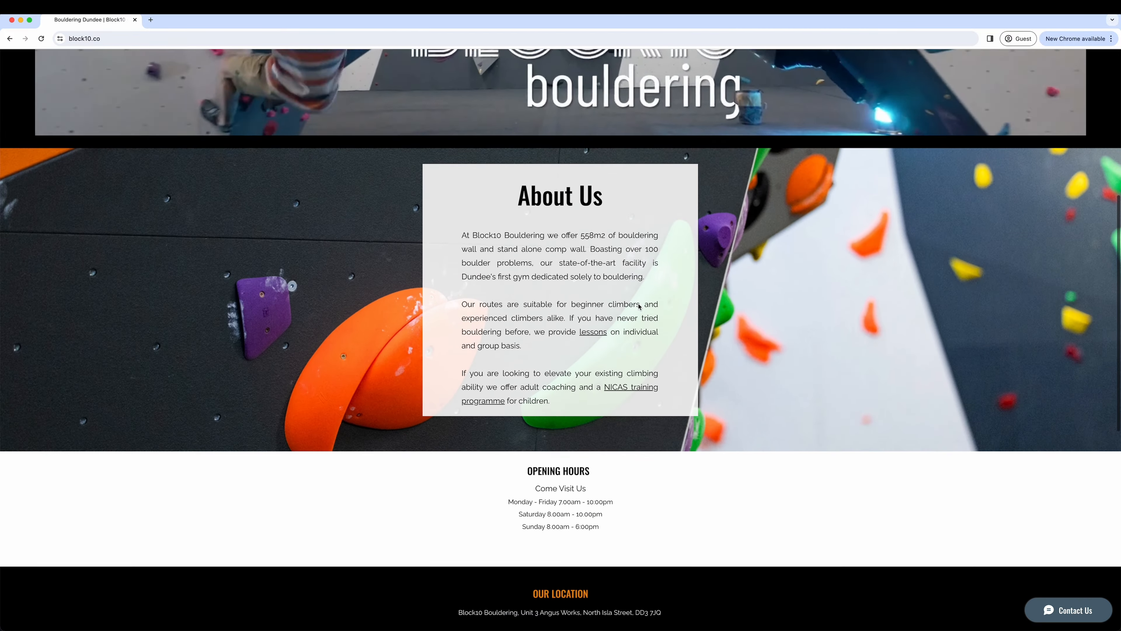
{"action": "scroll", "coordinate": [640, 306], "scroll_direction": "down", "scroll_amount": 5}
{"action": "scroll", "coordinate": [639, 306], "scroll_direction": "up", "scroll_amount": 12}
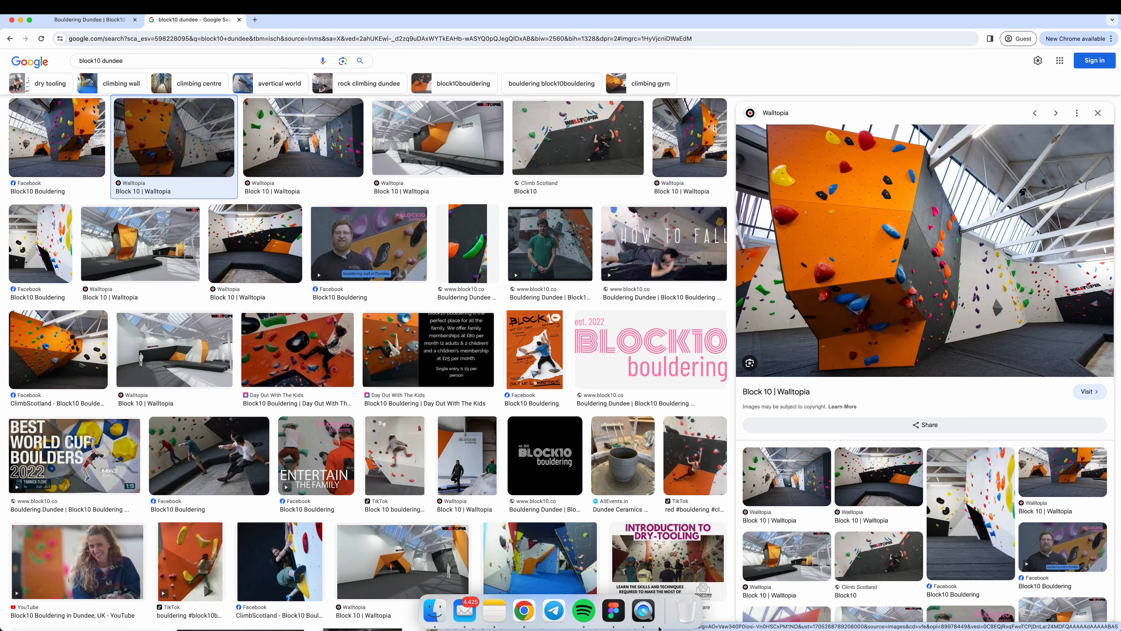
{"action": "left_click", "coordinate": [613, 610]}
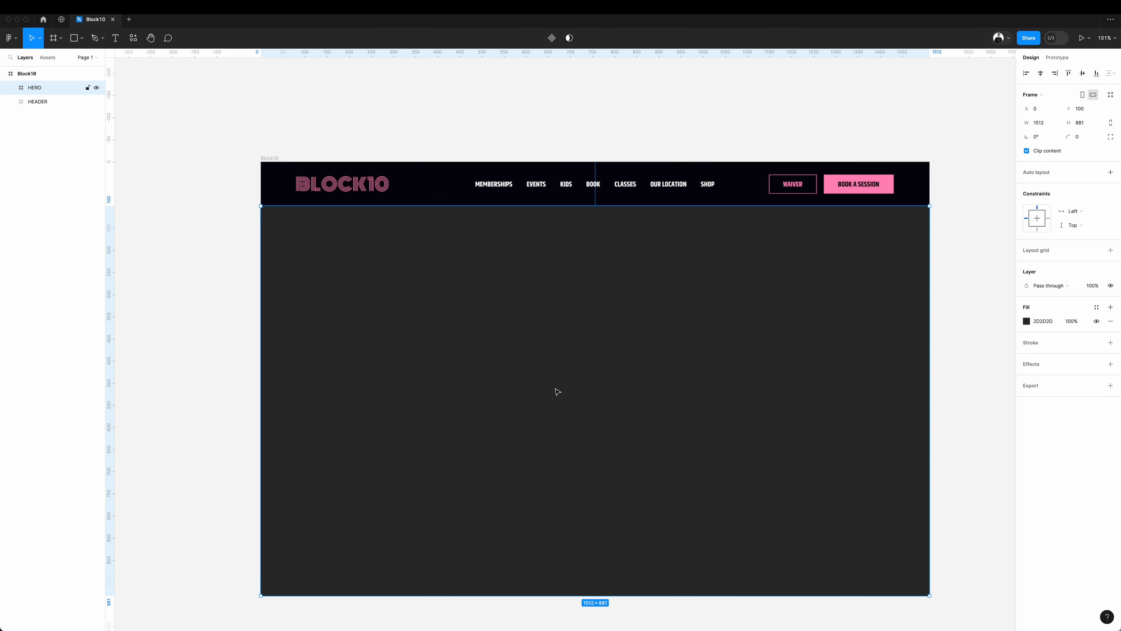
{"action": "key", "text": "super+v"}
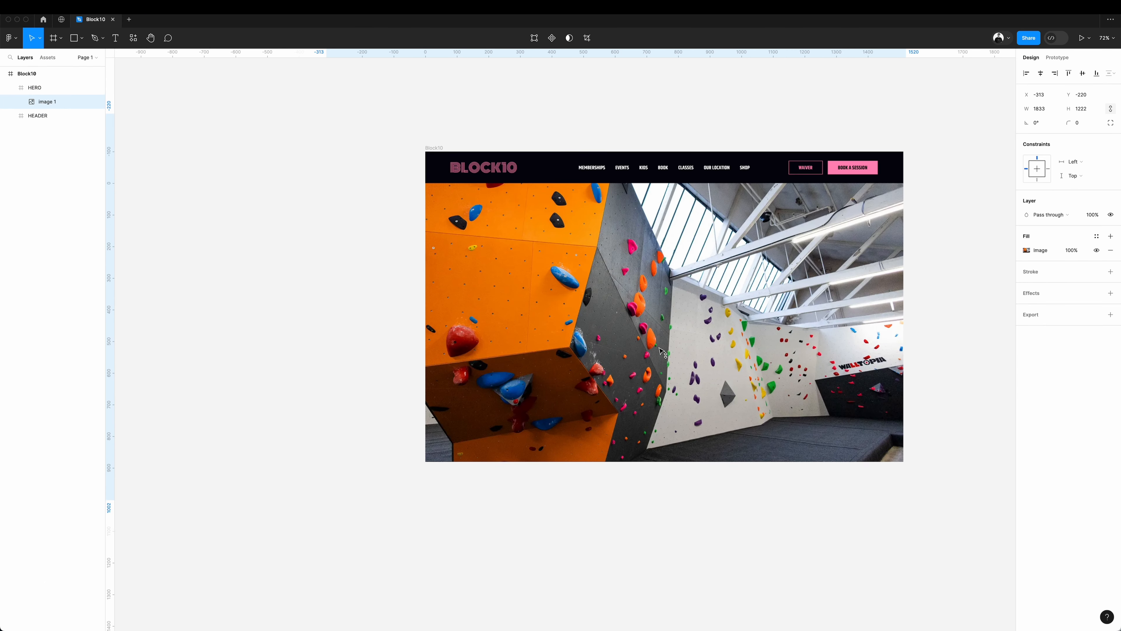
{"action": "left_click_drag", "start_coordinate": [722, 374], "coordinate": [720, 372]}
{"action": "left_click", "coordinate": [1077, 251]}
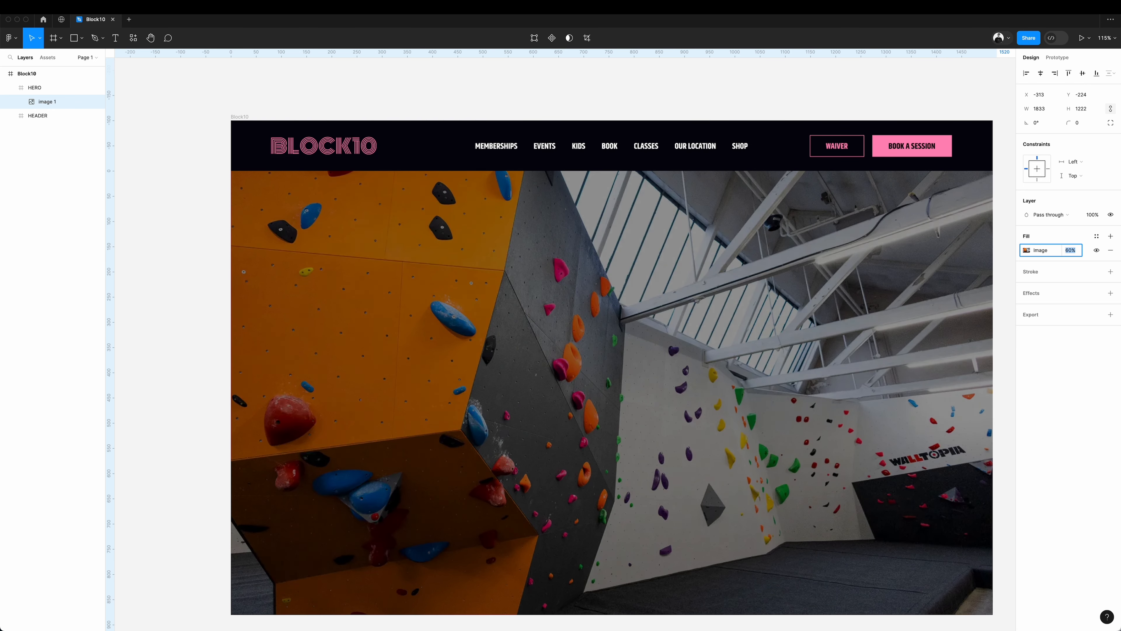
Draw a large ellipse about 1620 × 1042 over the hero photo.
{"action": "left_click", "coordinate": [81, 38]}
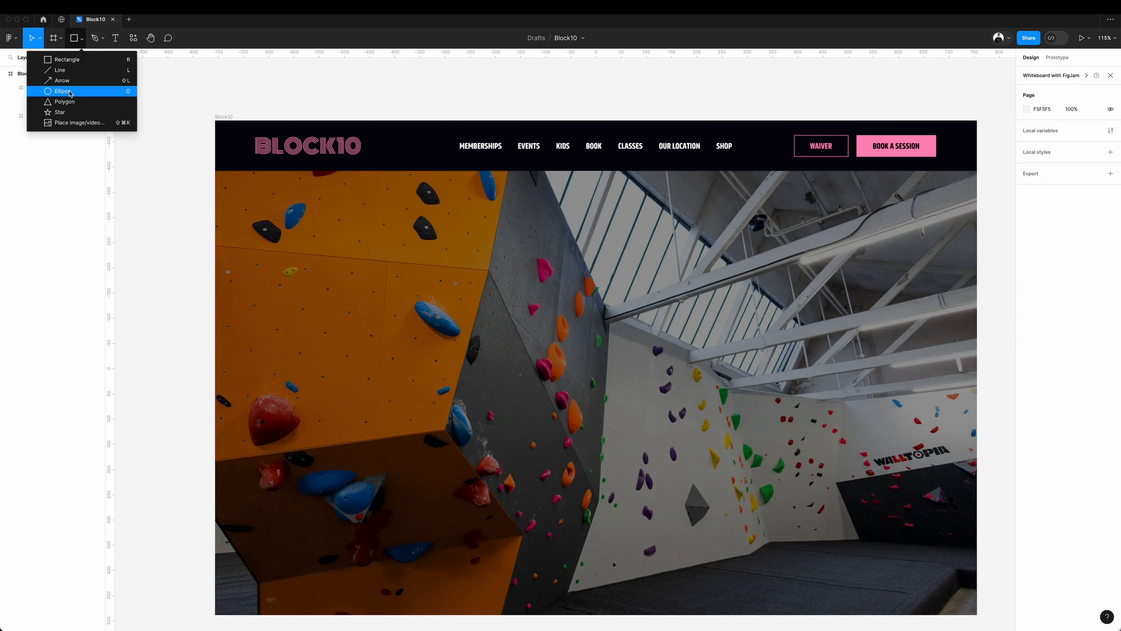
{"action": "left_click", "coordinate": [62, 91]}
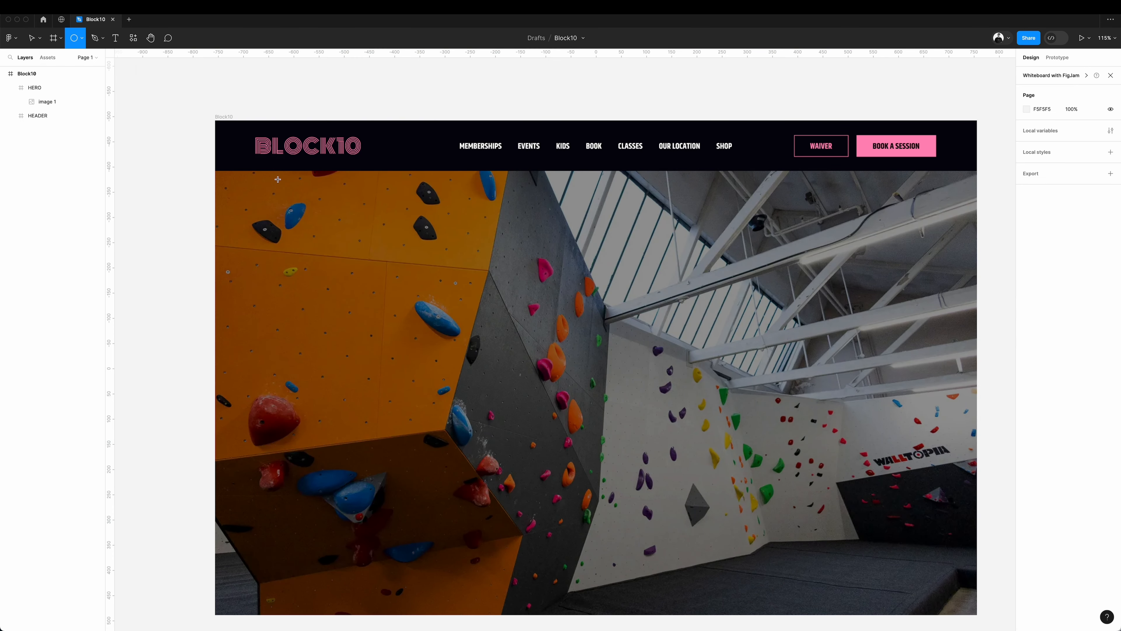
{"action": "left_click_drag", "start_coordinate": [246, 125], "coordinate": [1015, 600]}
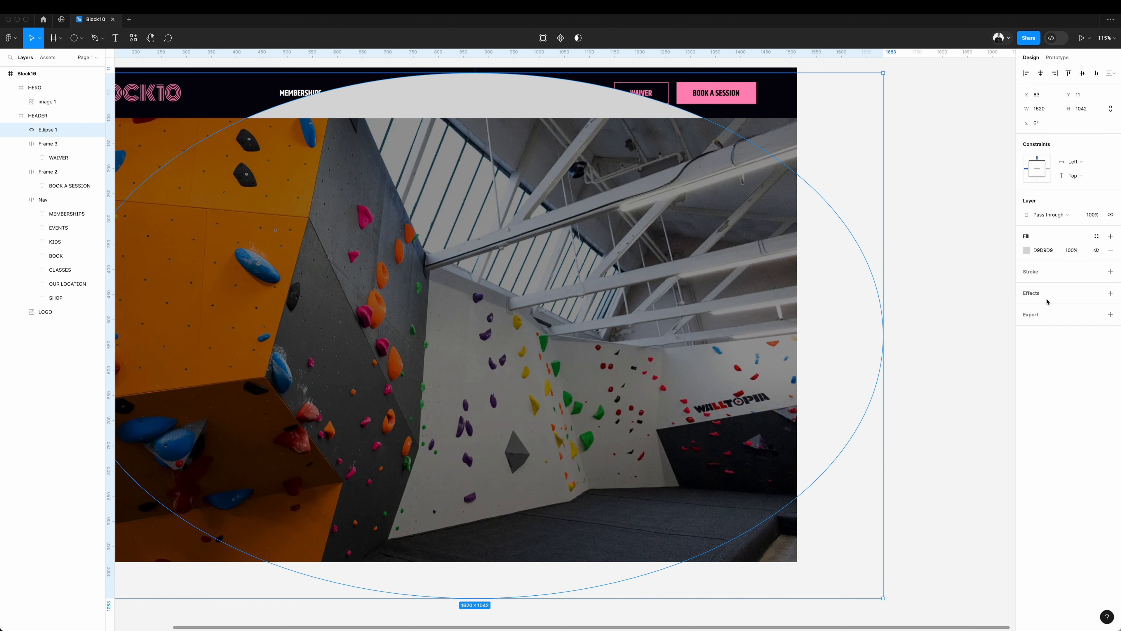
Add a layer blur to the ellipse, set it to 54 and raise it in steps of ten.
{"action": "left_click", "coordinate": [1044, 294]}
{"action": "left_click", "coordinate": [1051, 308]}
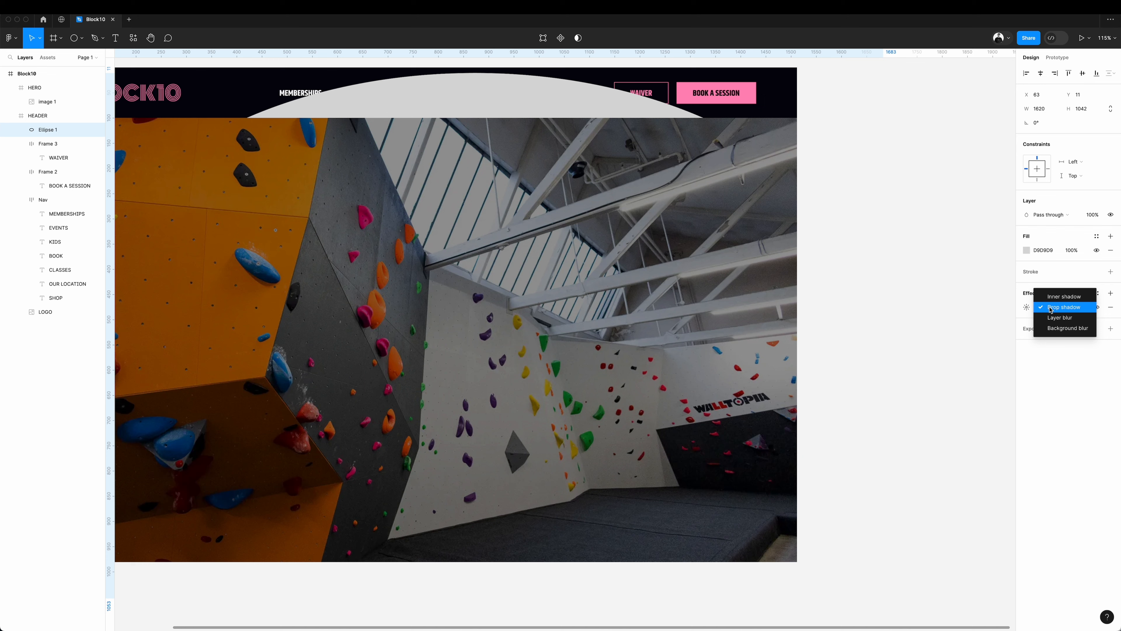
{"action": "left_click", "coordinate": [1059, 319]}
{"action": "left_click", "coordinate": [1027, 307]}
{"action": "left_click", "coordinate": [933, 328]}
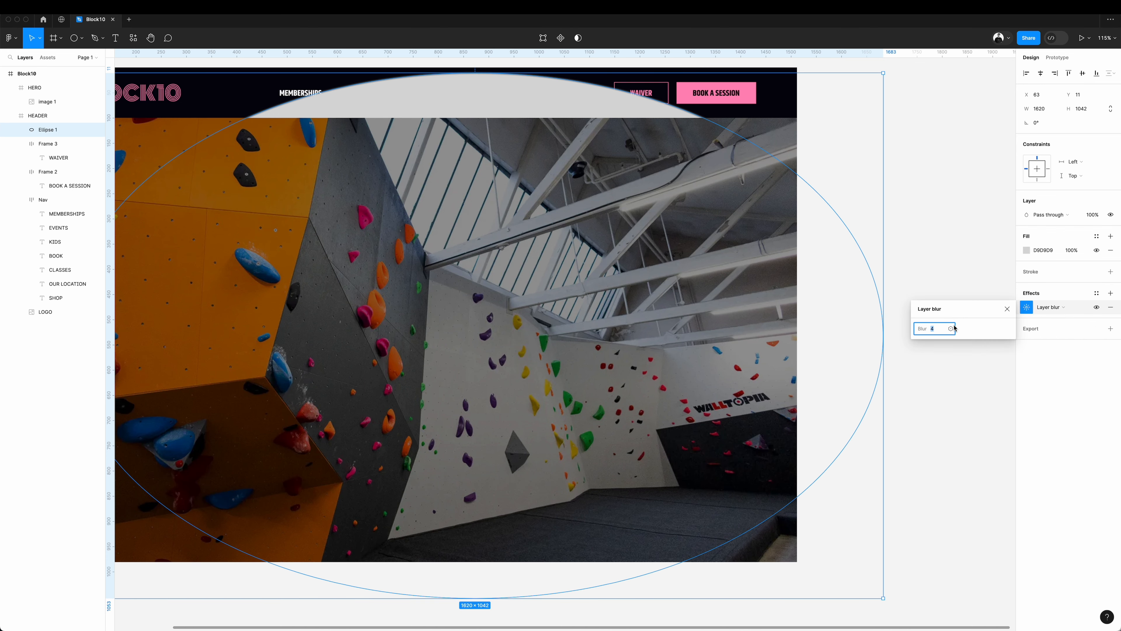
{"action": "type", "text": "54"}
{"action": "key", "text": "Return"}
{"action": "key", "text": "shift+Up"}
{"action": "key", "text": "shift+Up"}
{"action": "key", "text": "shift+Up"}
{"action": "key", "text": "shift+Up"}
{"action": "key", "text": "shift+Up"}
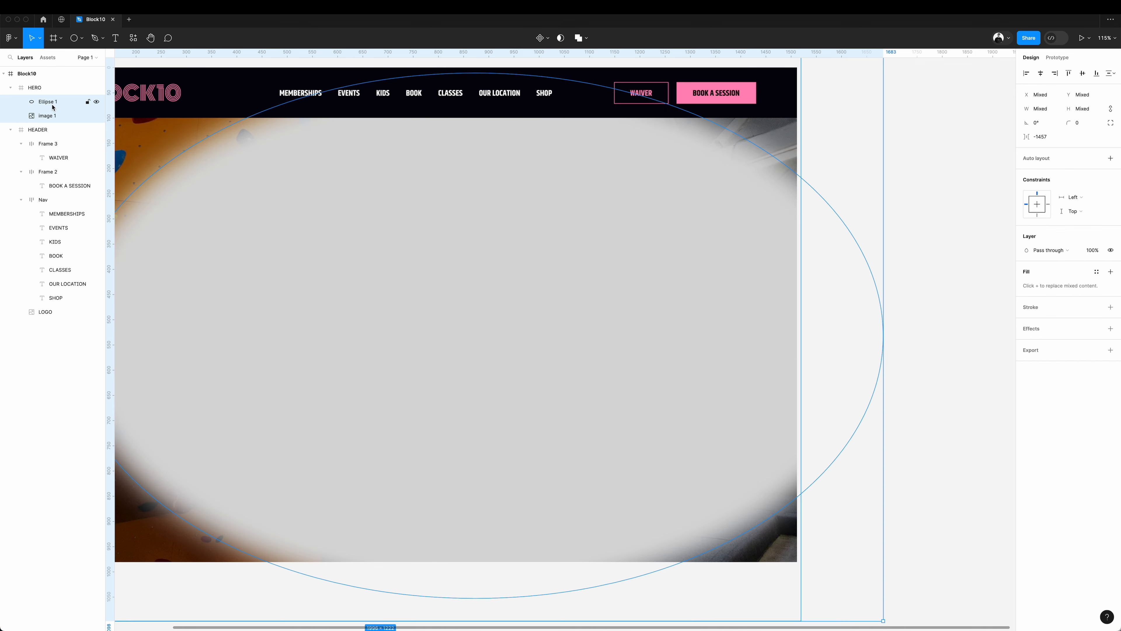
Place Image 1 above Ellipse 1 inside HERO and use the ellipse as a mask for the photo.
{"action": "left_click", "coordinate": [55, 113]}
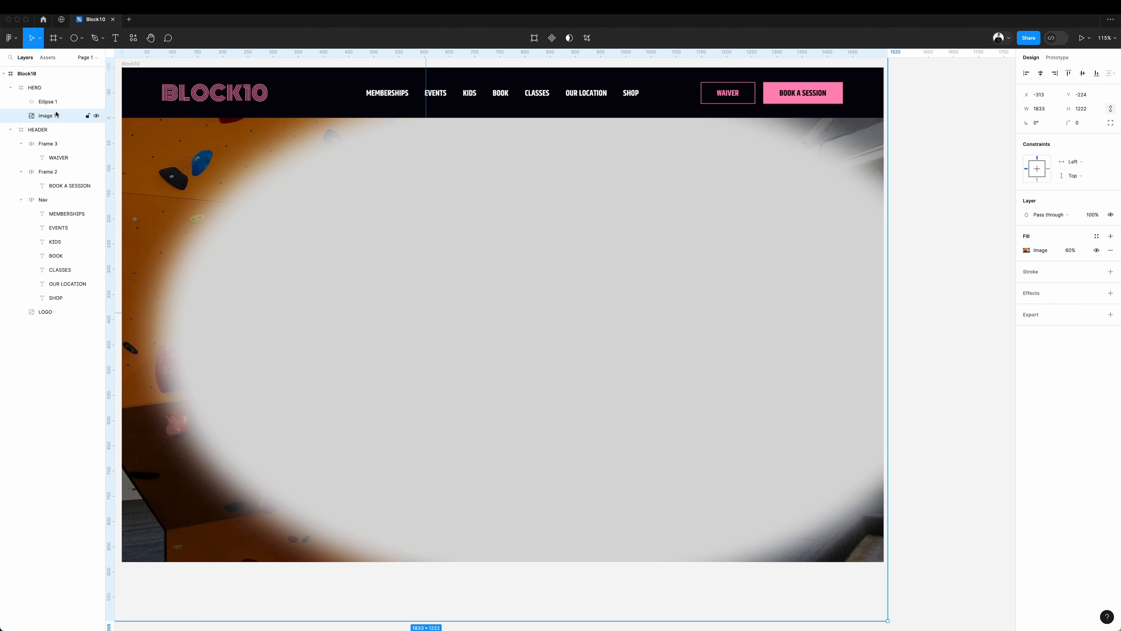
{"action": "left_click_drag", "start_coordinate": [57, 99], "coordinate": [55, 100]}
{"action": "left_click", "coordinate": [49, 115], "text": "shift"}
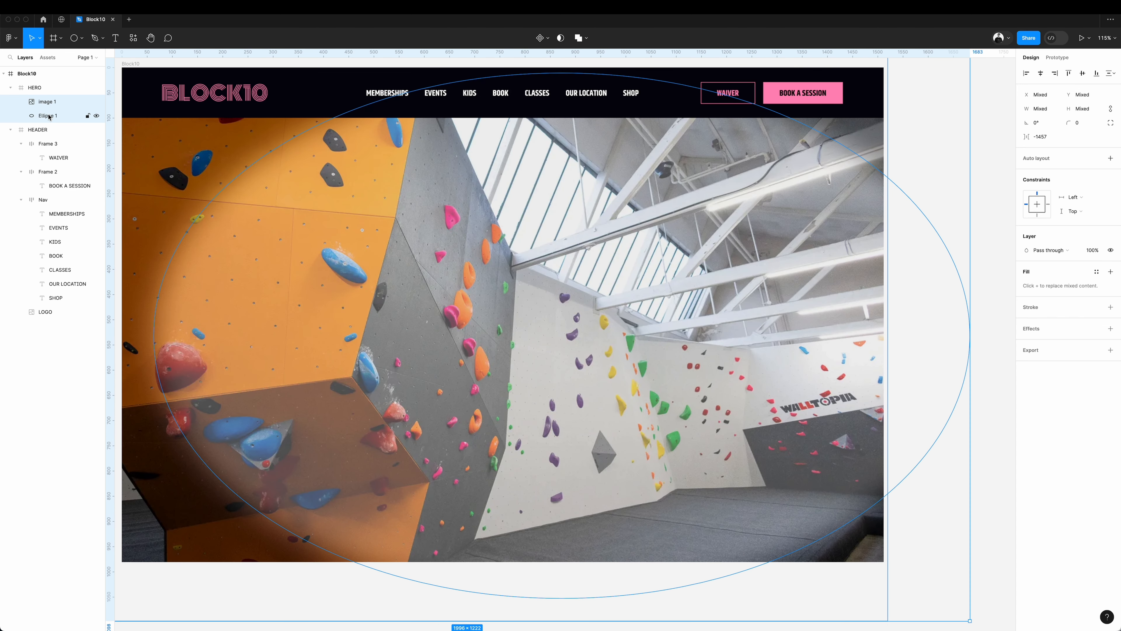
{"action": "right_click", "coordinate": [49, 116]}
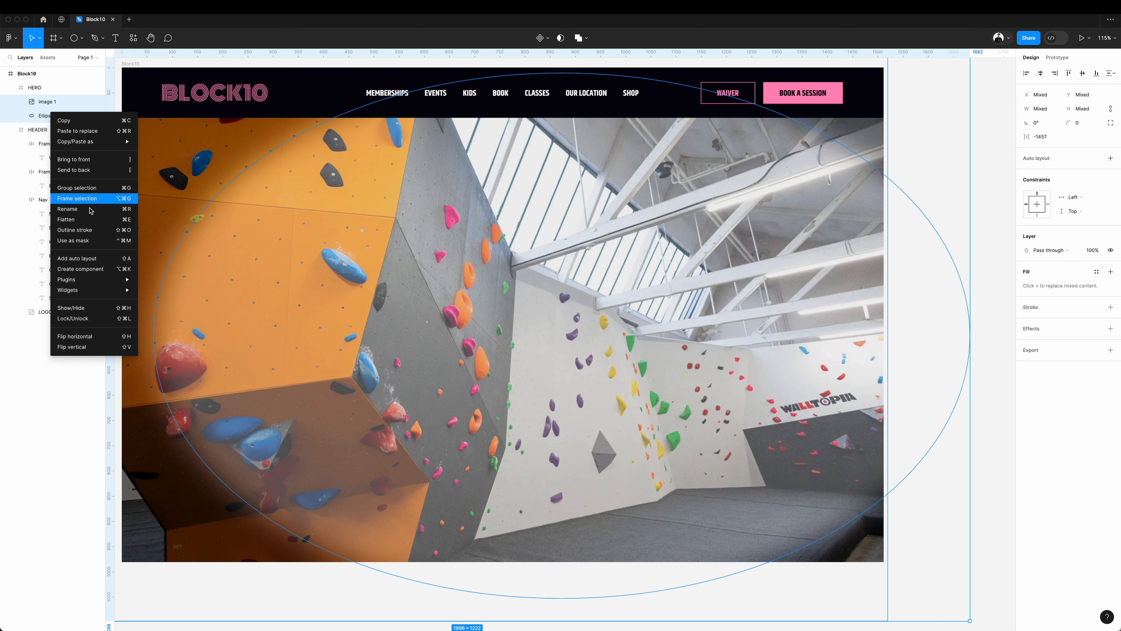
{"action": "left_click", "coordinate": [87, 240]}
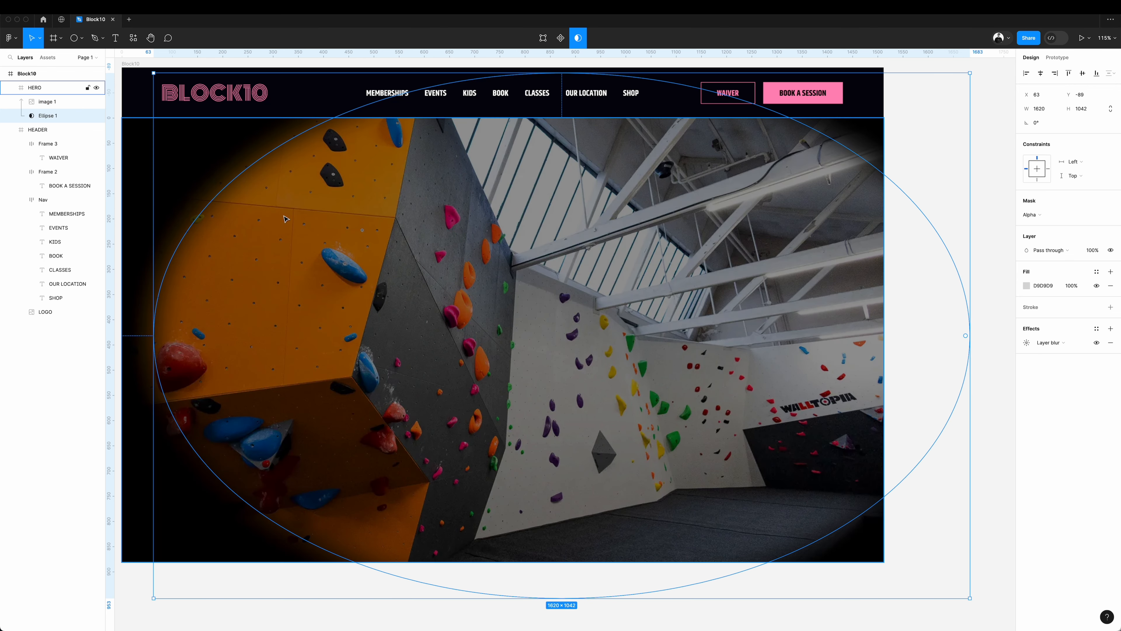
Raise the ellipse mask's layer blur to 244 and narrow the mask from its left side to 1510 wide.
{"action": "left_click", "coordinate": [1027, 343]}
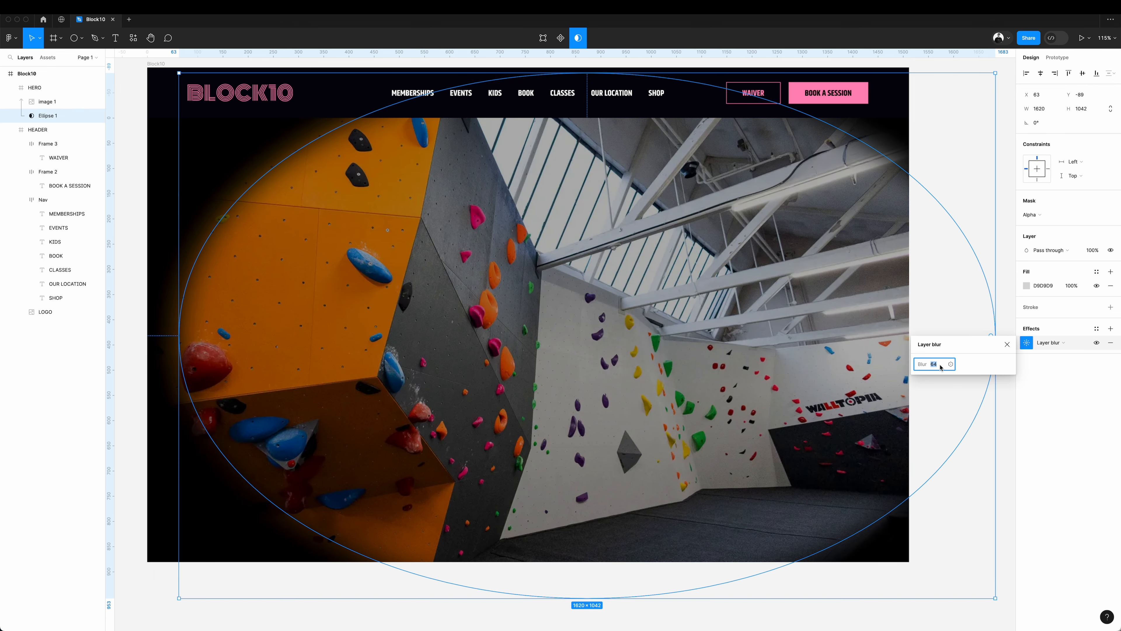
{"action": "key", "text": "shift+Up"}
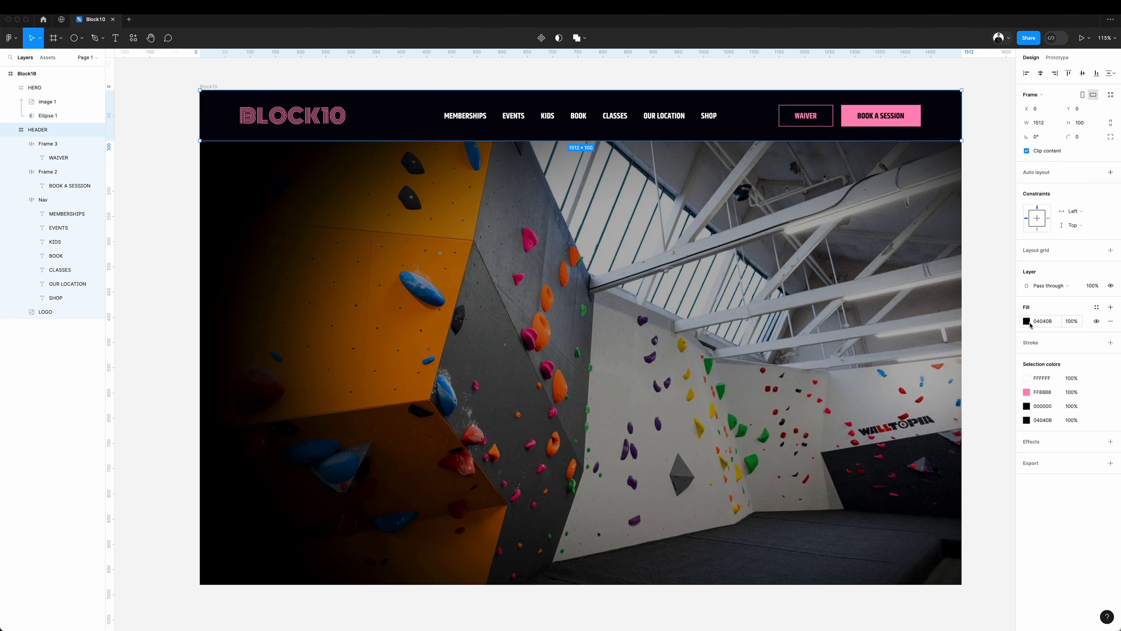
Recolour the HEADER fill with the black sampled from the hero's faded left edge.
{"action": "left_click", "coordinate": [1027, 322]}
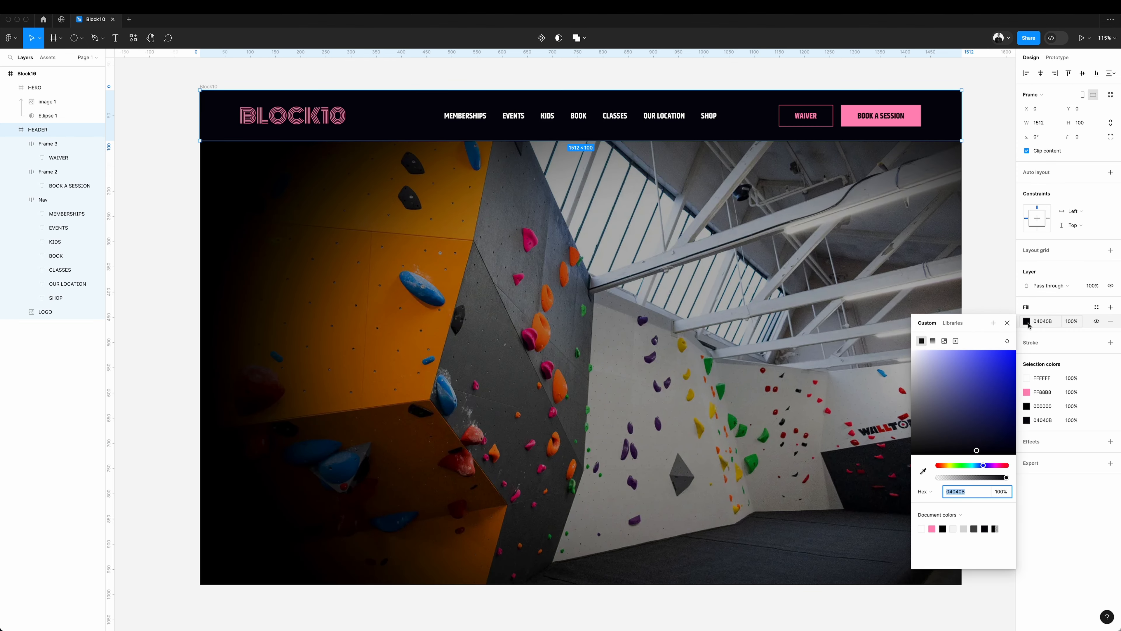
{"action": "left_click", "coordinate": [923, 471]}
{"action": "left_click", "coordinate": [205, 150]}
{"action": "left_click", "coordinate": [171, 156]}
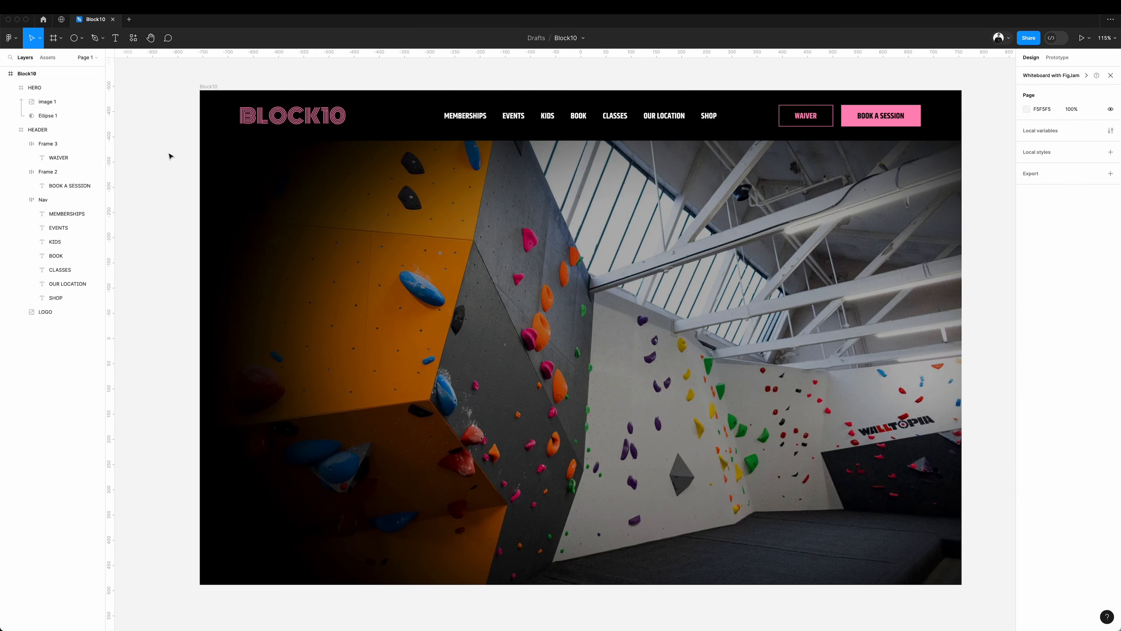
Narrow the ellipse mask further from its left side so more of the photo's left part fades to black.
{"action": "left_click", "coordinate": [367, 328]}
{"action": "mouse_move", "coordinate": [368, 328]}
{"action": "left_mouse_down"}
{"action": "mouse_move", "coordinate": [388, 327]}
{"action": "mouse_move", "coordinate": [367, 328]}
{"action": "left_mouse_up"}
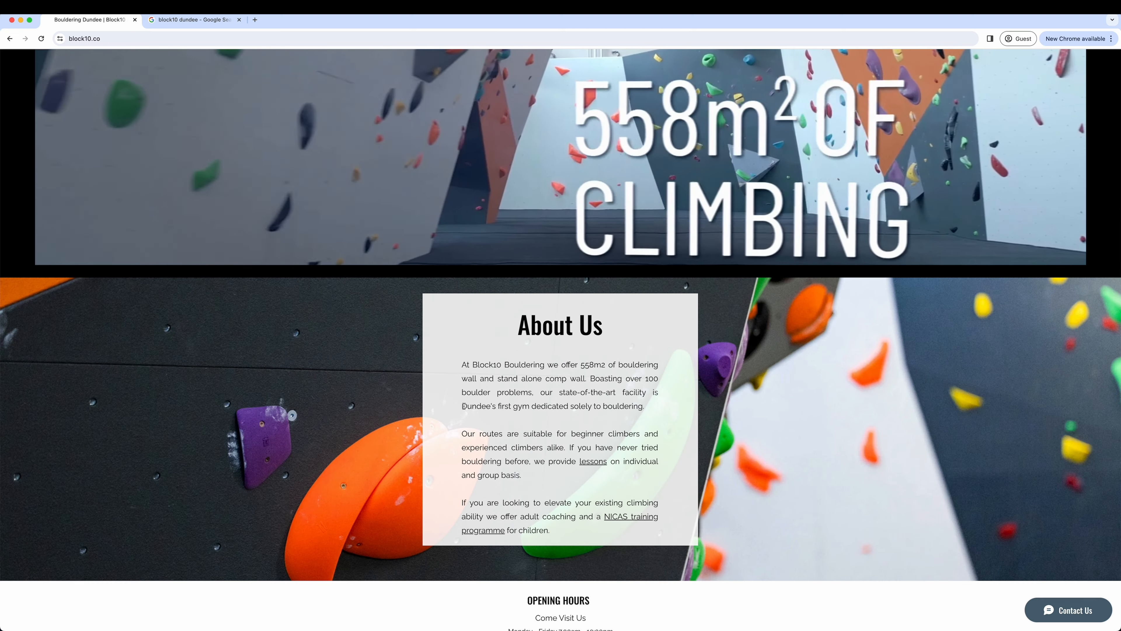
{"action": "left_click_drag", "start_coordinate": [464, 405], "coordinate": [641, 404]}
{"action": "key", "text": "super+c"}
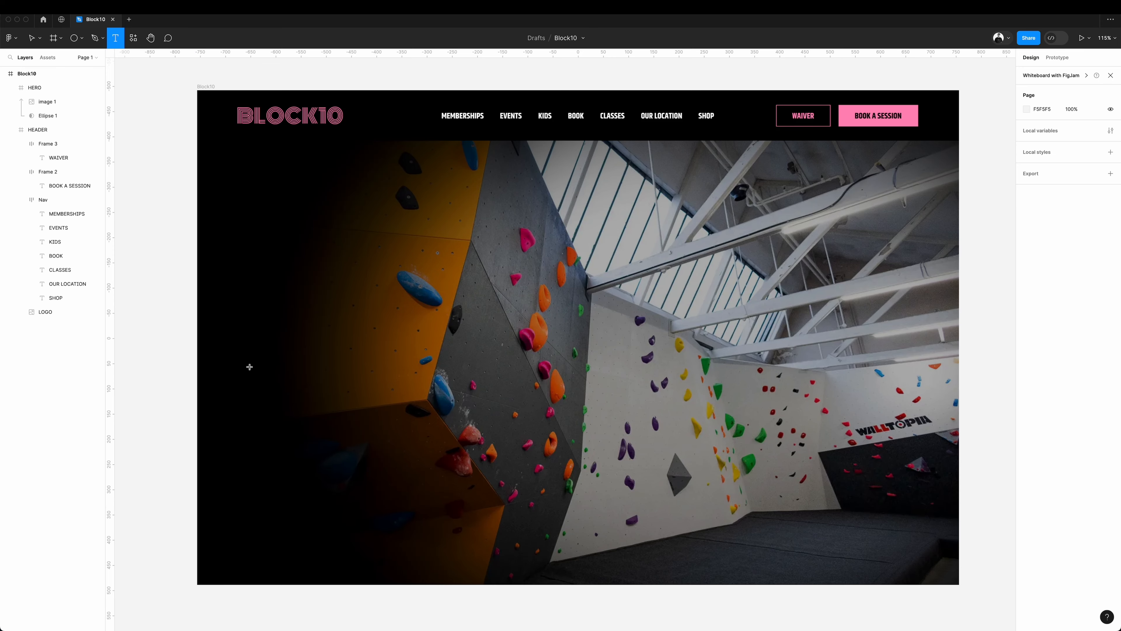
Add a 914 × 362 text box reading "Dundee's first gym dedicated solely to bouldering" to the hero, and group the photo with its ellipse mask.
{"action": "left_click_drag", "start_coordinate": [237, 350], "coordinate": [698, 531]}
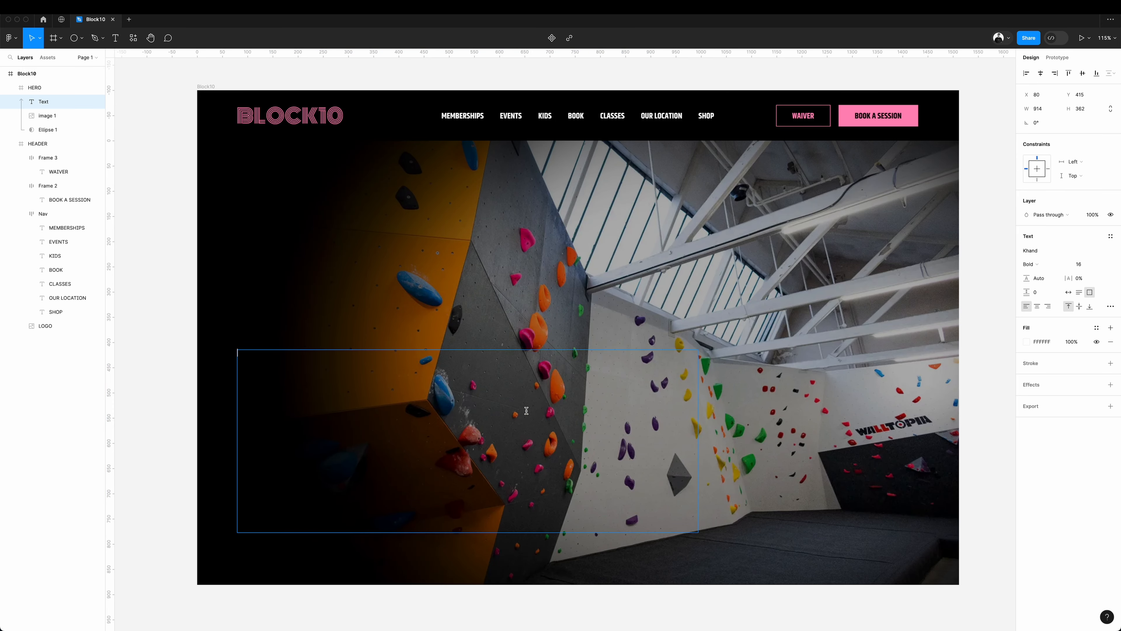
{"action": "key", "text": "super+v"}
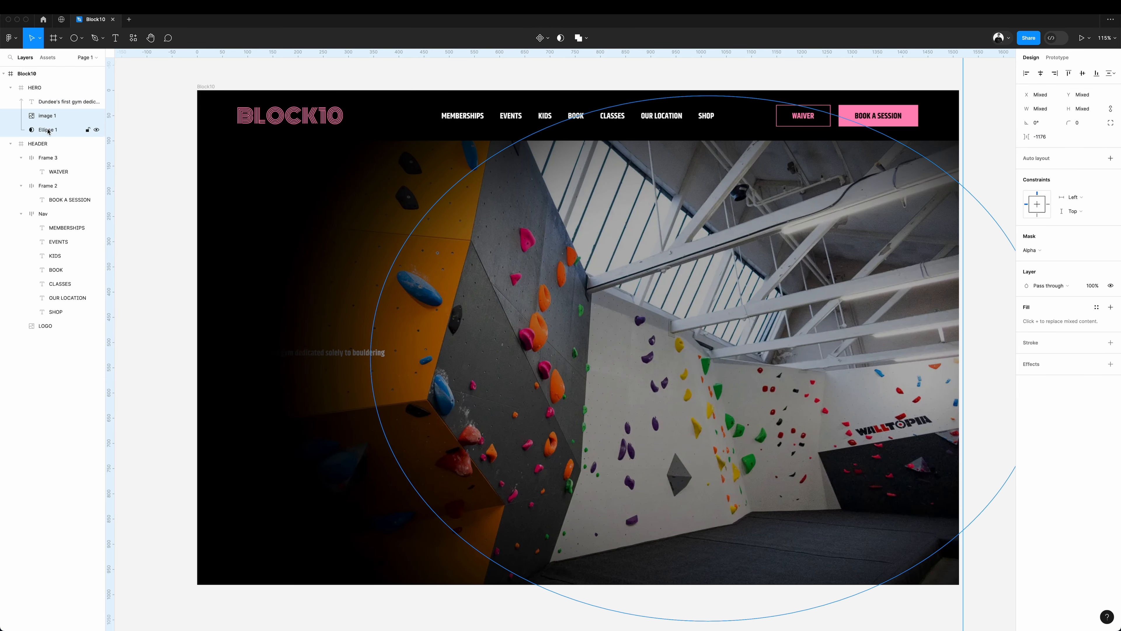
{"action": "right_click", "coordinate": [49, 129]}
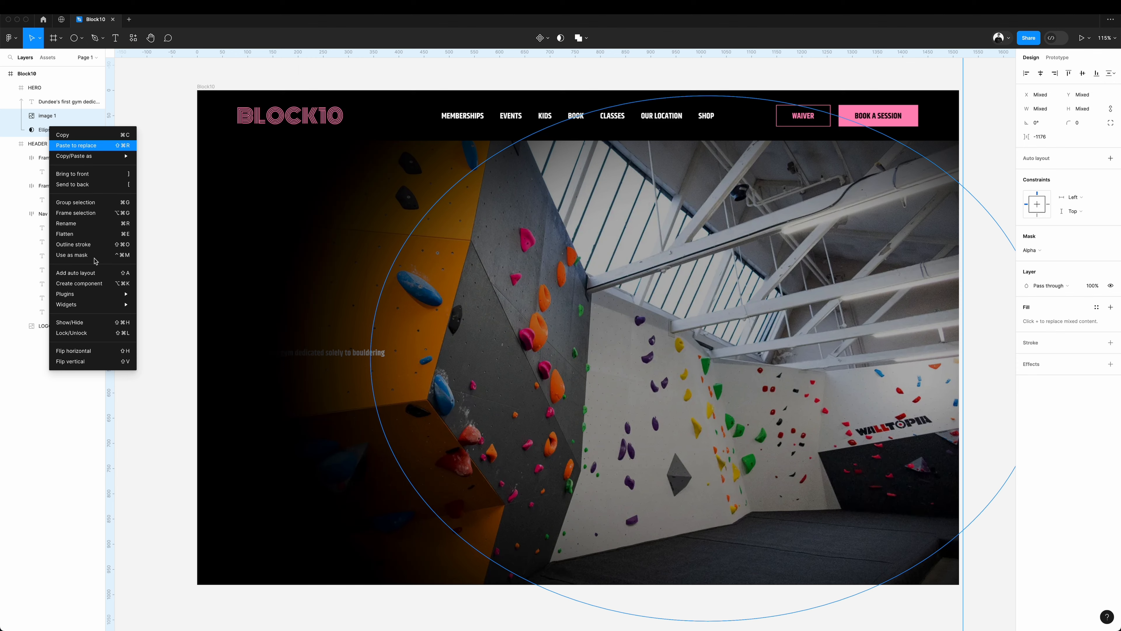
{"action": "left_click", "coordinate": [93, 202]}
Set the hero headline's font size to 64 and its case to uppercase.
{"action": "left_click", "coordinate": [56, 103]}
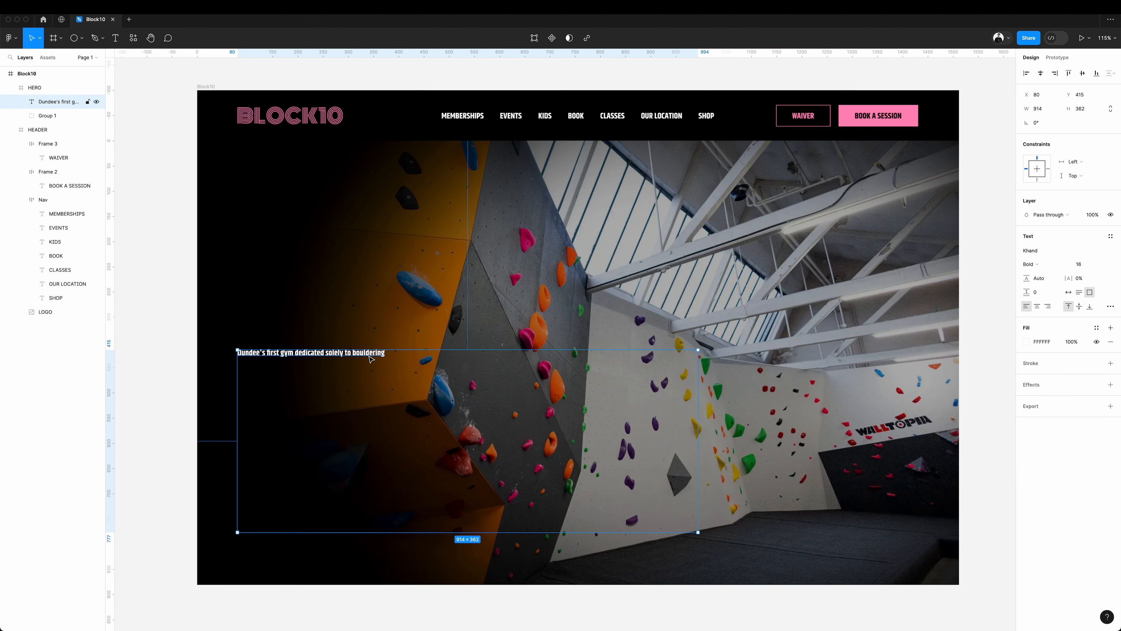
{"action": "double_click", "coordinate": [381, 356]}
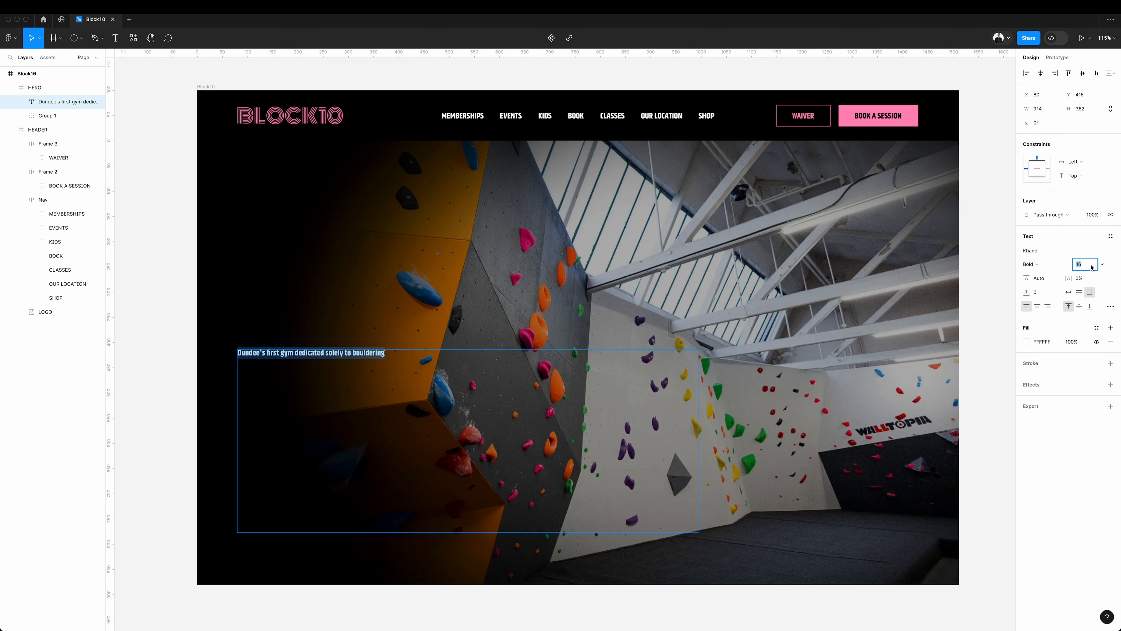
{"action": "key", "text": "Return"}
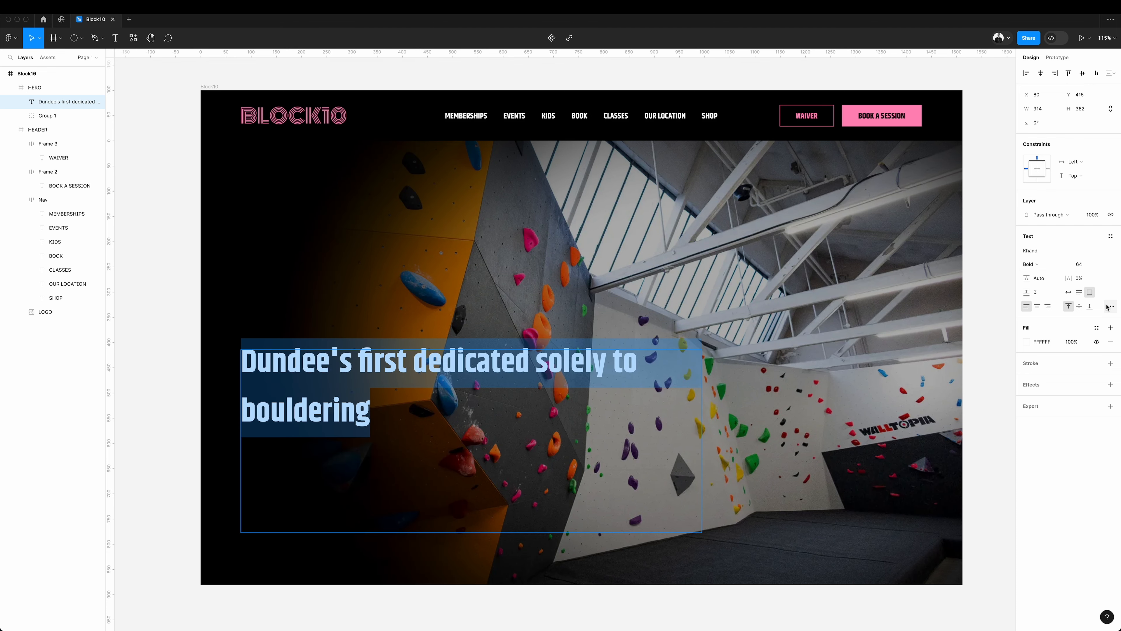
{"action": "left_click", "coordinate": [1110, 306]}
{"action": "left_click", "coordinate": [974, 441]}
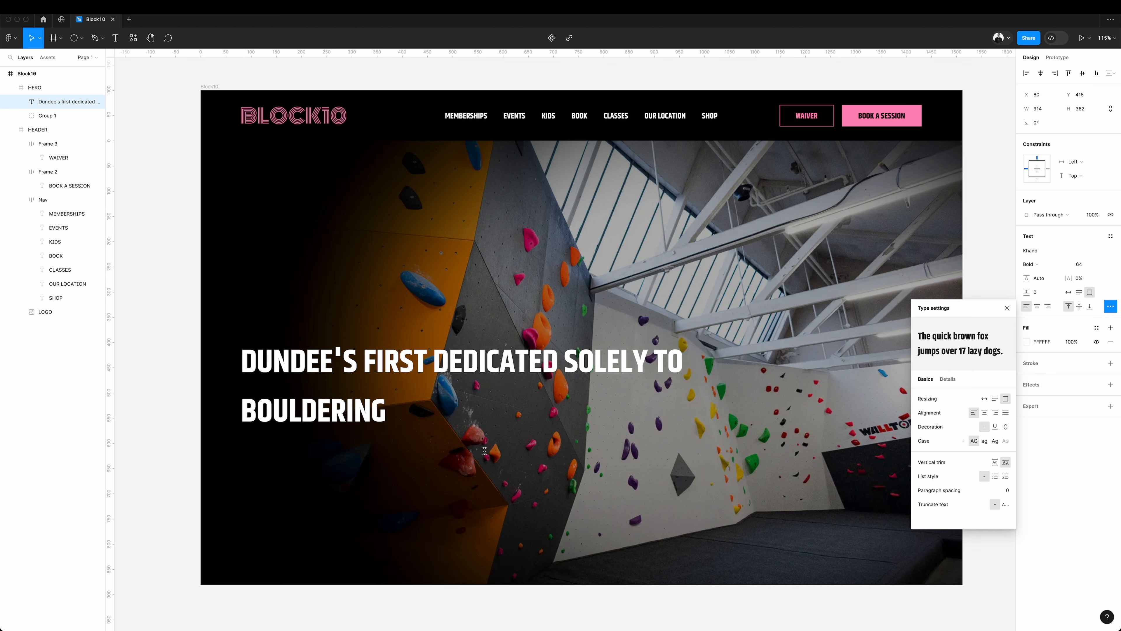
Reword the headline to "Dundee's first dedicated bouldering gym".
{"action": "left_click", "coordinate": [495, 361]}
{"action": "left_click_drag", "start_coordinate": [565, 361], "coordinate": [387, 411]}
{"action": "type", "text": "bo"}
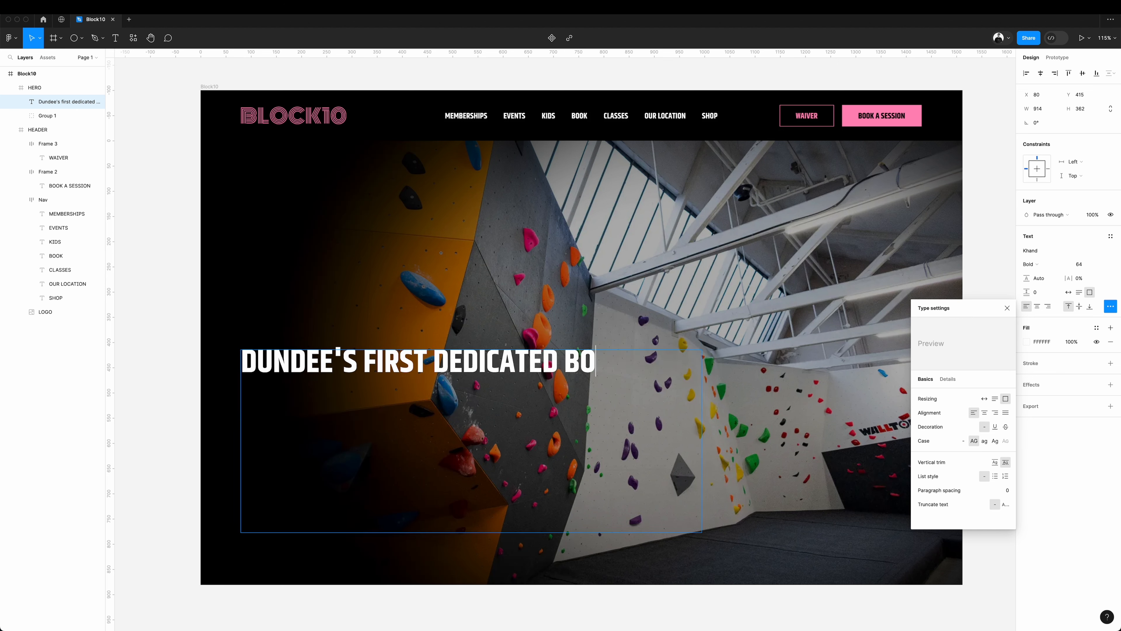
{"action": "type", "text": "uld"}
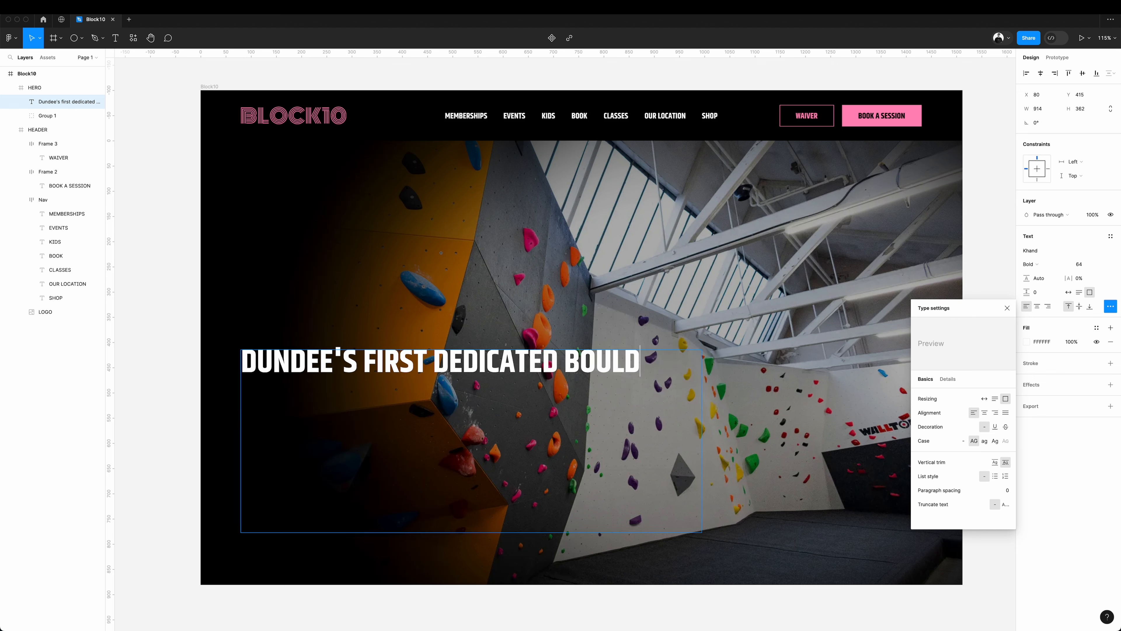
{"action": "type", "text": "ering gy"}
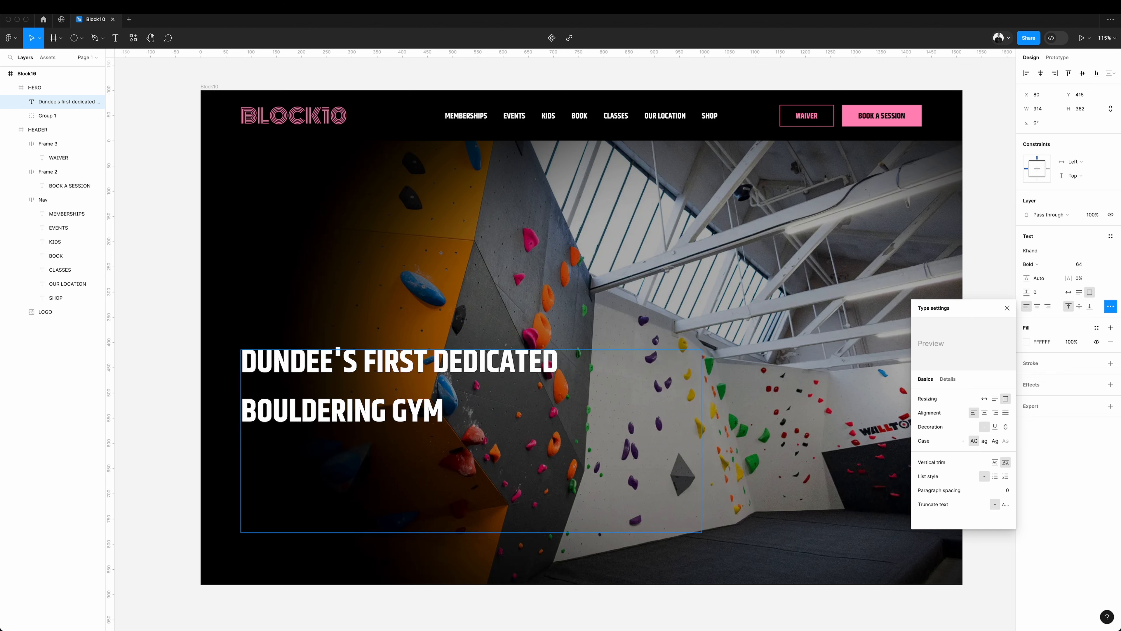
Set the headline's line height to 110% with auto-height resizing, and move it down near the hero's lower edge.
{"action": "left_click", "coordinate": [1039, 278]}
{"action": "type", "text": "100%"}
{"action": "key", "text": "Return"}
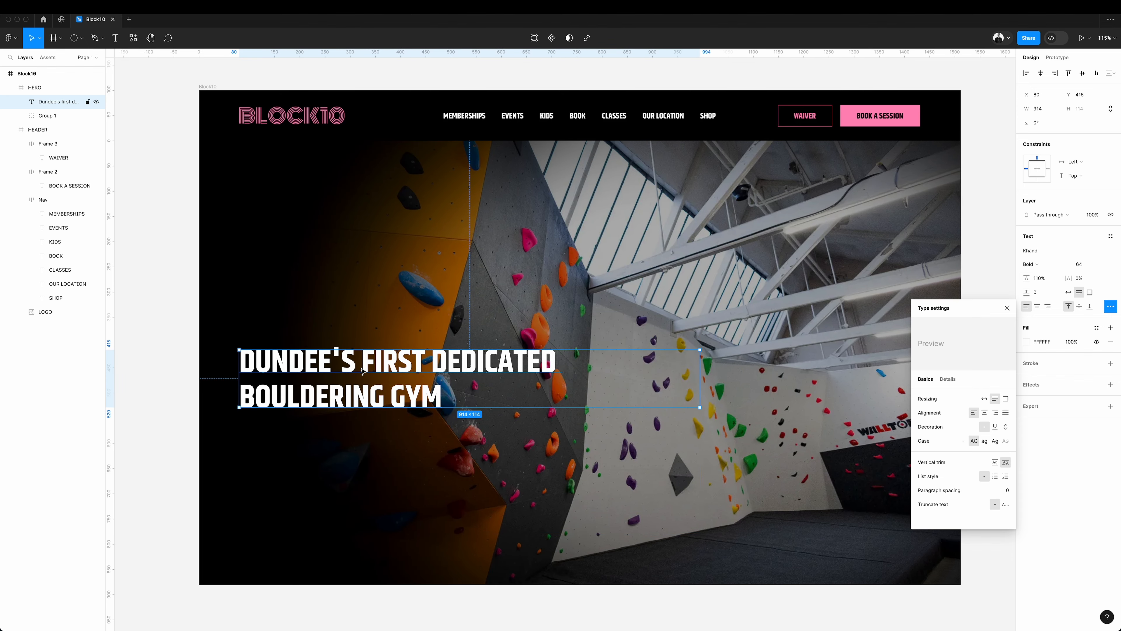
{"action": "left_click_drag", "start_coordinate": [308, 365], "coordinate": [380, 490]}
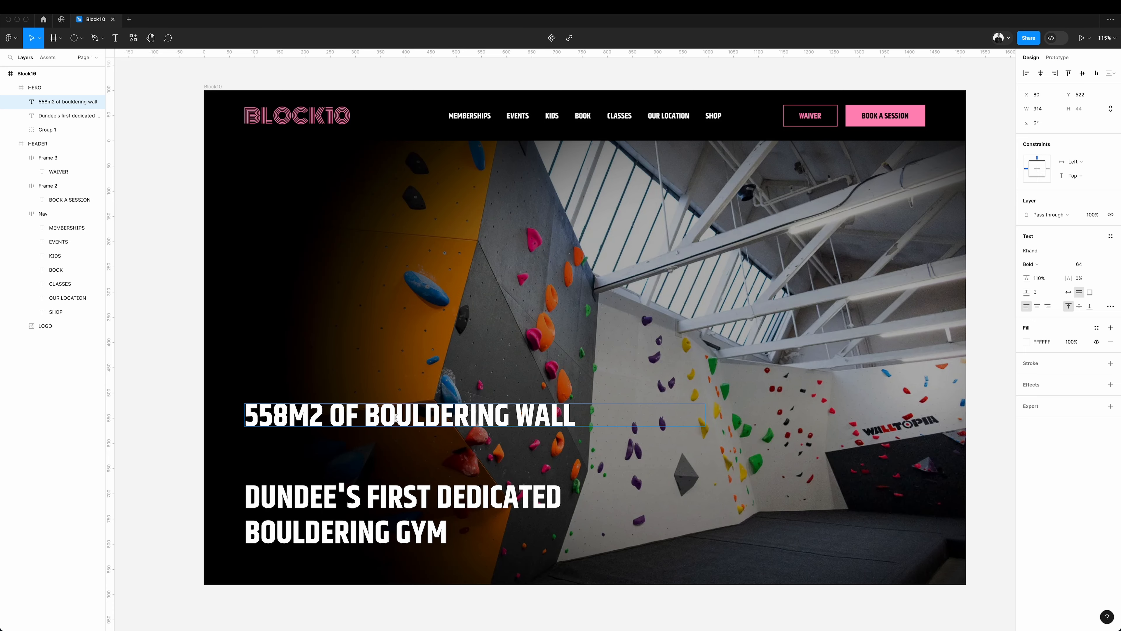
Add a copy of the headline above it reading "558m2 of bouldering wall", styled Khand Regular at size 32.
{"action": "double_click", "coordinate": [396, 417]}
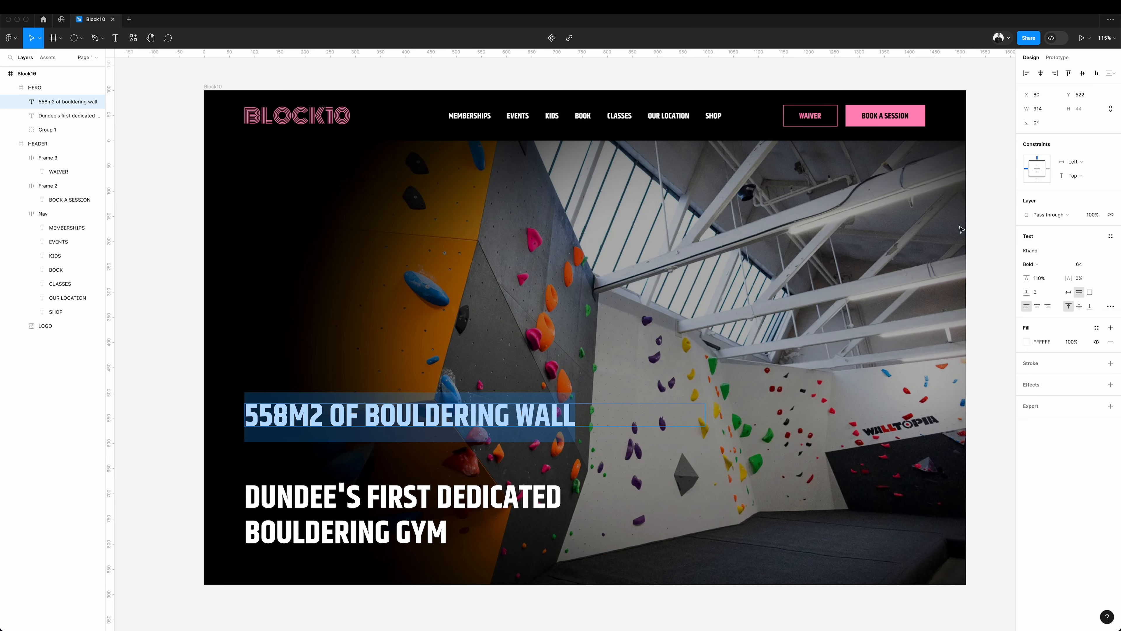
{"action": "left_click", "coordinate": [1048, 265]}
{"action": "left_click", "coordinate": [1060, 233]}
{"action": "left_click", "coordinate": [1089, 264]}
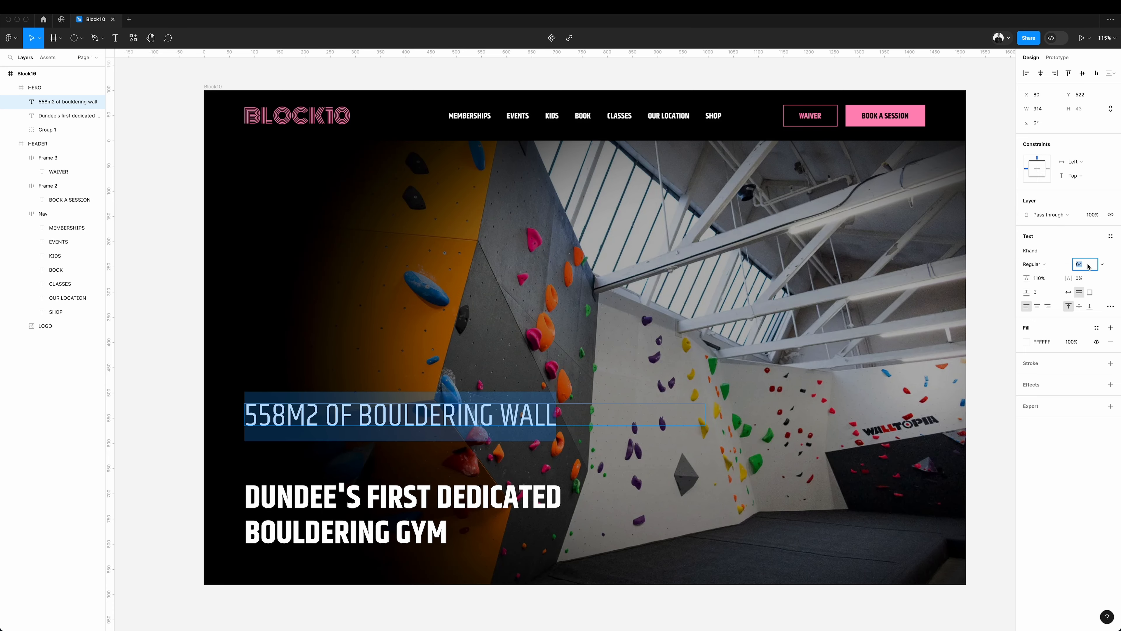
{"action": "type", "text": "32"}
{"action": "key", "text": "Return"}
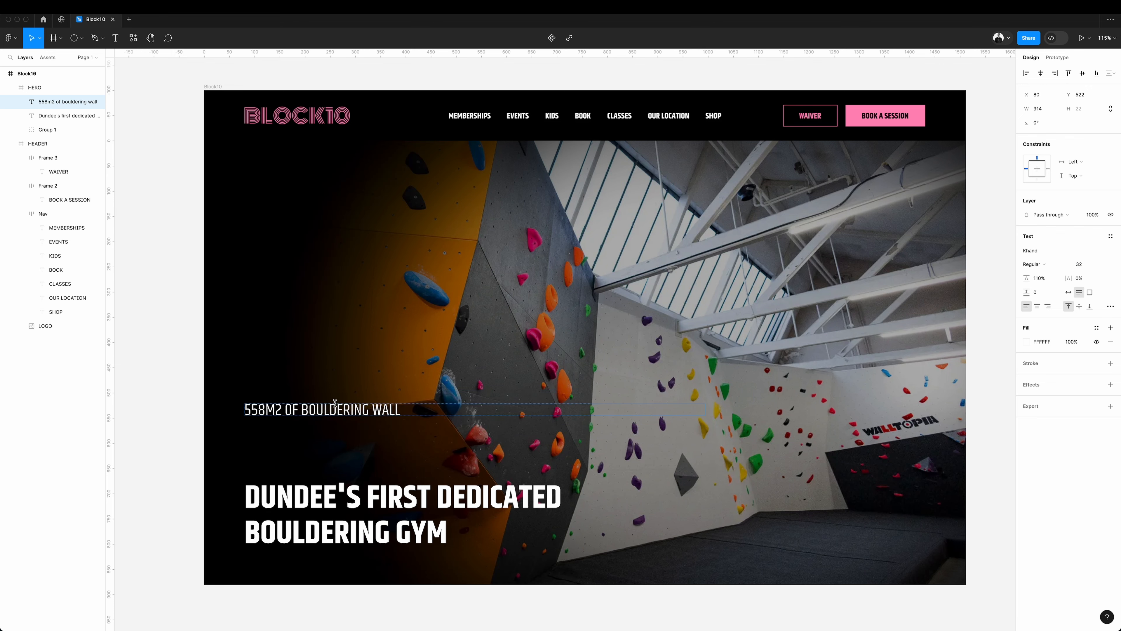
Move the "558m2 of bouldering wall" line down just above the headline and recolour it with the Book a Session button's pink.
{"action": "left_click_drag", "start_coordinate": [309, 410], "coordinate": [309, 462]}
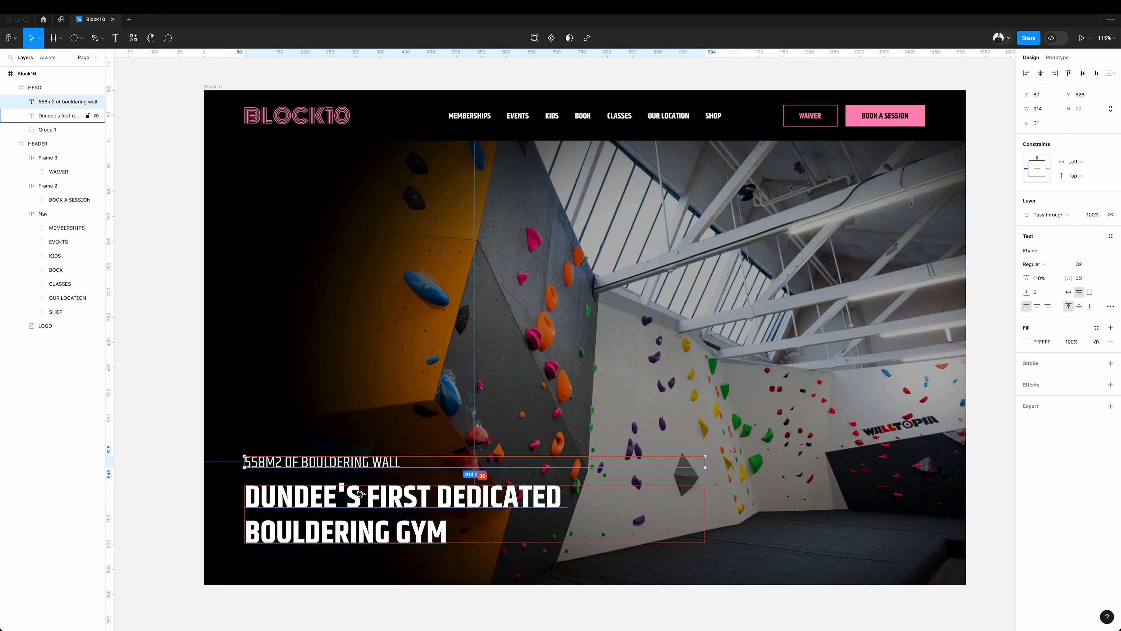
{"action": "scroll", "coordinate": [360, 493], "scroll_direction": "left", "scroll_amount": 1}
{"action": "left_click", "coordinate": [1027, 342]}
{"action": "left_click", "coordinate": [923, 492]}
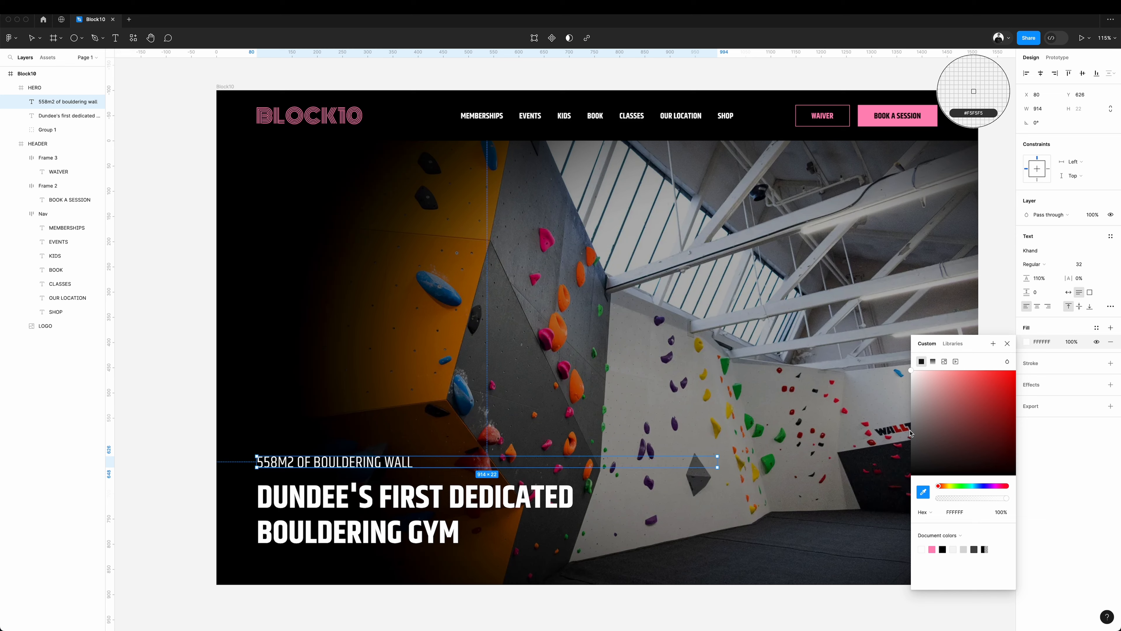
{"action": "left_click", "coordinate": [860, 120]}
{"action": "key", "text": "Escape"}
{"action": "scroll", "coordinate": [413, 515], "scroll_direction": "right", "scroll_amount": 1}
Move the two hero text lines up and place a copy of the pink BOOK A SESSION button beneath the headline.
{"action": "left_click", "coordinate": [413, 514], "text": "shift"}
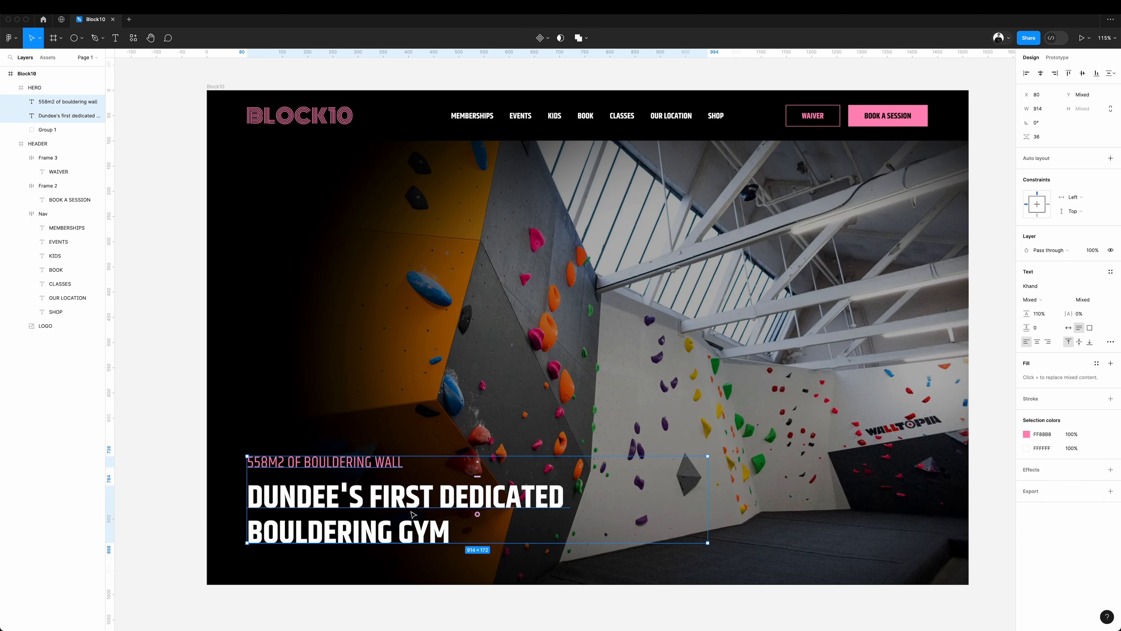
{"action": "left_click_drag", "start_coordinate": [413, 514], "coordinate": [413, 487]}
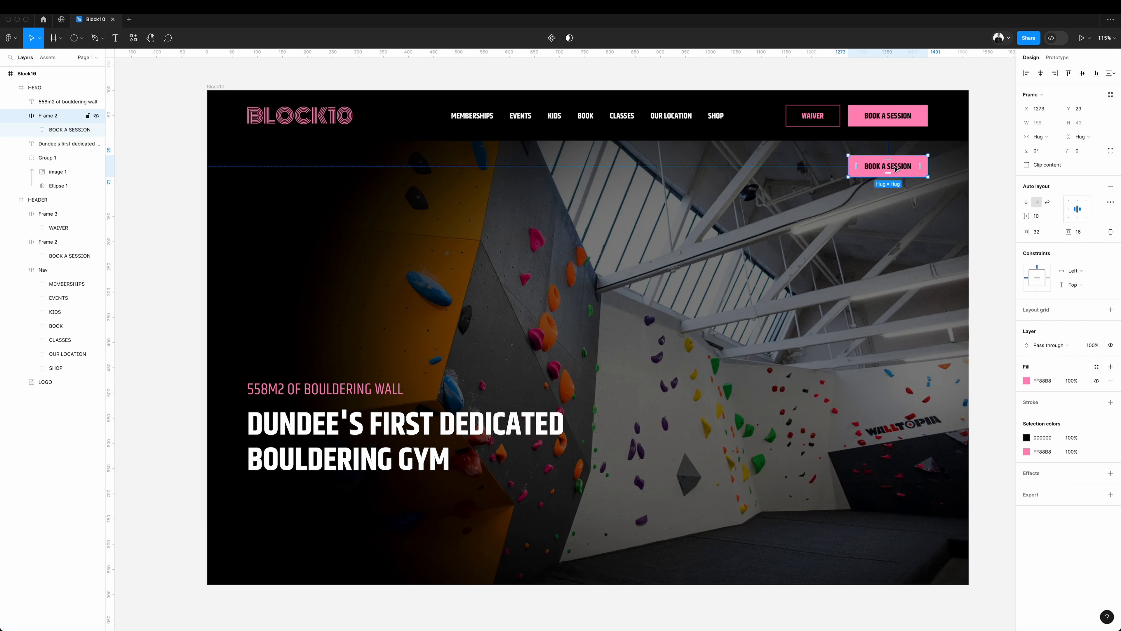
{"action": "left_click_drag", "start_coordinate": [895, 168], "coordinate": [305, 499]}
{"action": "left_click_drag", "start_coordinate": [305, 499], "coordinate": [293, 502]}
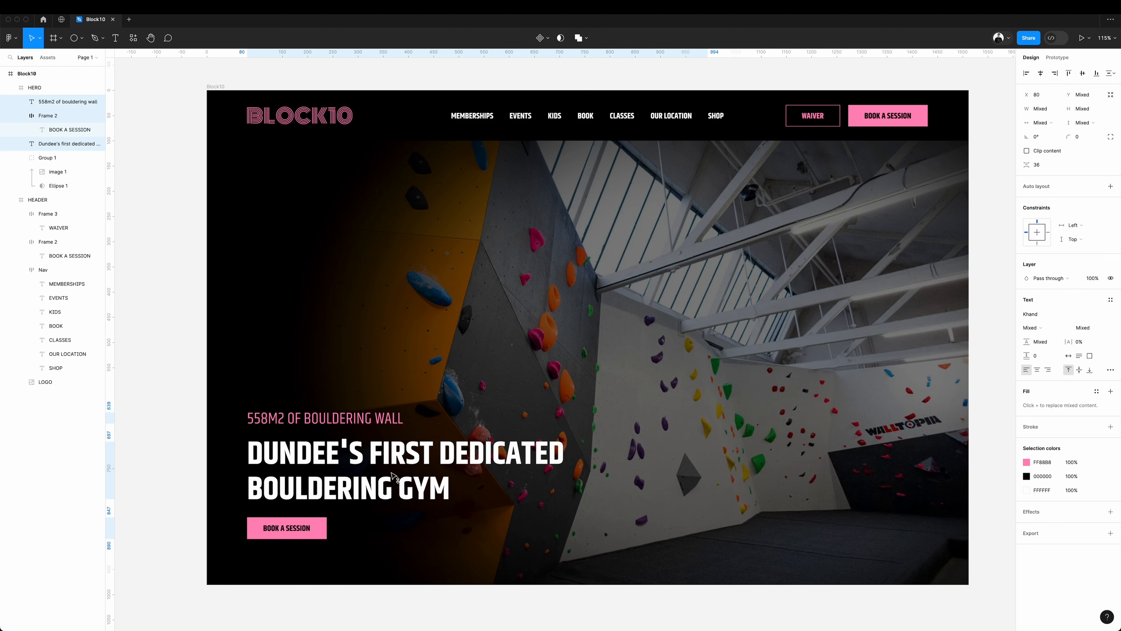
{"action": "left_click_drag", "start_coordinate": [389, 473], "coordinate": [390, 490]}
{"action": "scroll", "coordinate": [618, 486], "scroll_direction": "right", "scroll_amount": 2}
Draw a frame about 250 by 199 near the hero's lower-right corner, hide the layout grids, and give the frame an orange fill.
{"action": "key", "text": "f"}
{"action": "left_click_drag", "start_coordinate": [931, 571], "coordinate": [806, 470]}
{"action": "key", "text": "ctrl+g"}
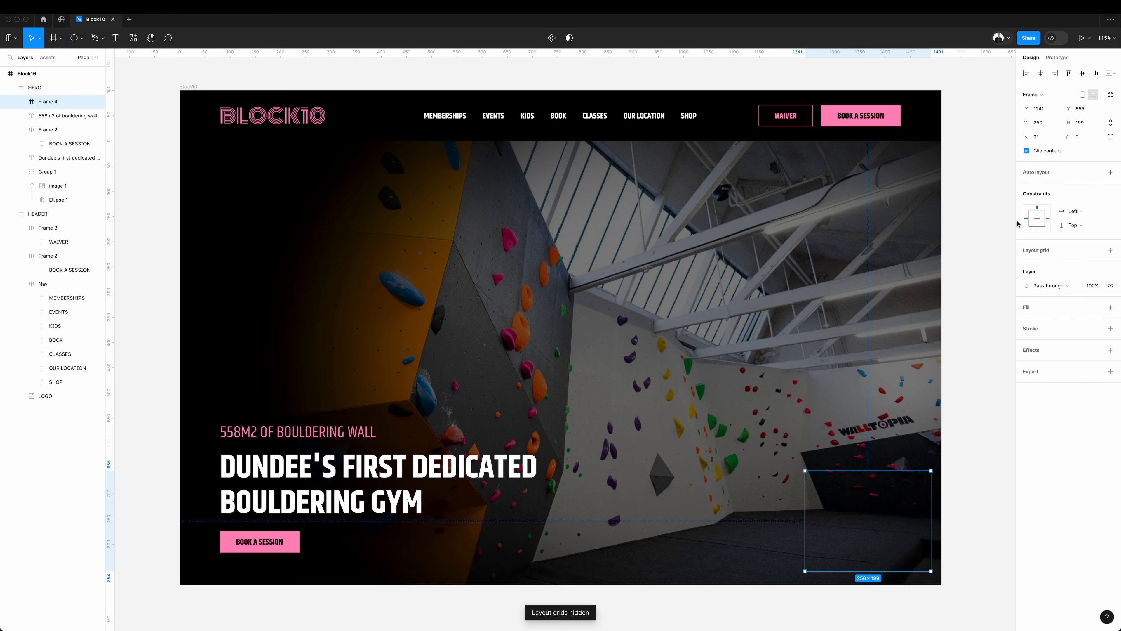
{"action": "left_click", "coordinate": [1029, 310]}
{"action": "left_click", "coordinate": [1027, 322]}
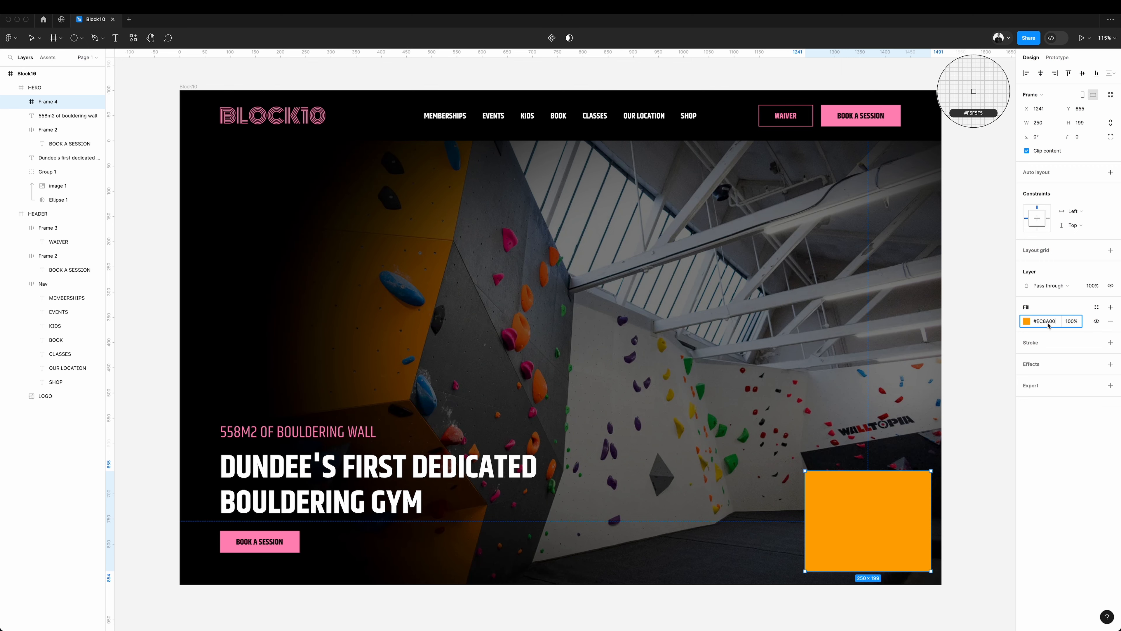
Add the lines "CURRENTLY", "OPEN TODAY UNTIL 8PM" and "16 PEOPLE CLIMBING" to the orange frame, and shrink it against the hero's edge.
{"action": "type", "text": "TIL 8PM"}
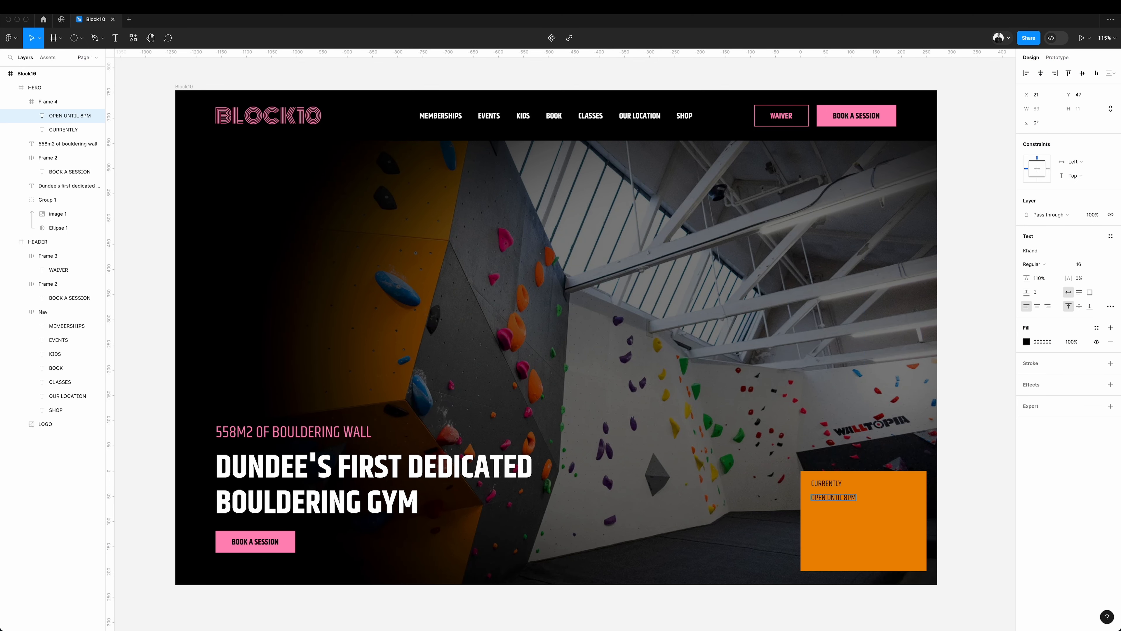
{"action": "left_click_drag", "start_coordinate": [841, 502], "coordinate": [841, 516]}
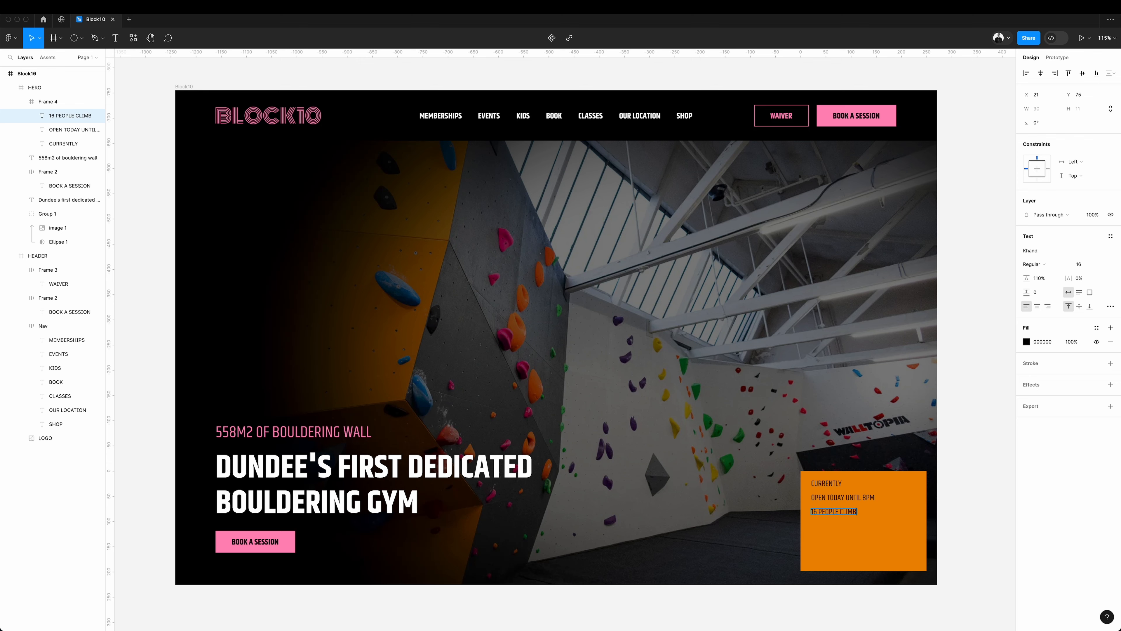
{"action": "left_click_drag", "start_coordinate": [870, 571], "coordinate": [916, 530]}
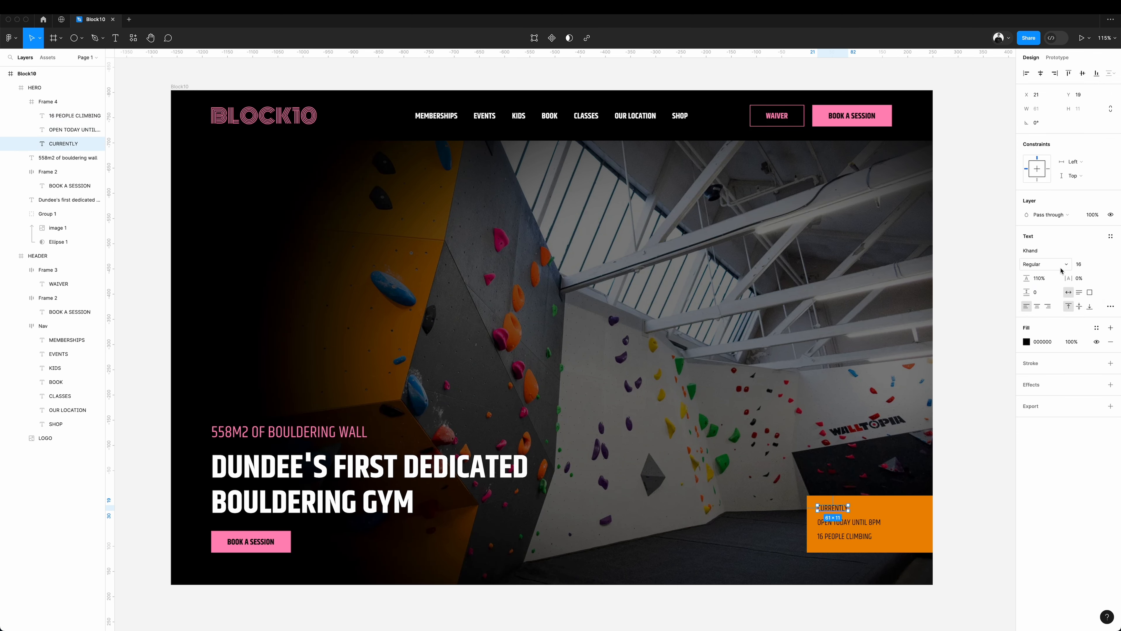
Retitle the heading "GYM OVERVIEW" in heavier type, put the opening line on black with a green dot, and extend the climber line with "RIGHT NOW".
{"action": "left_click", "coordinate": [1061, 266]}
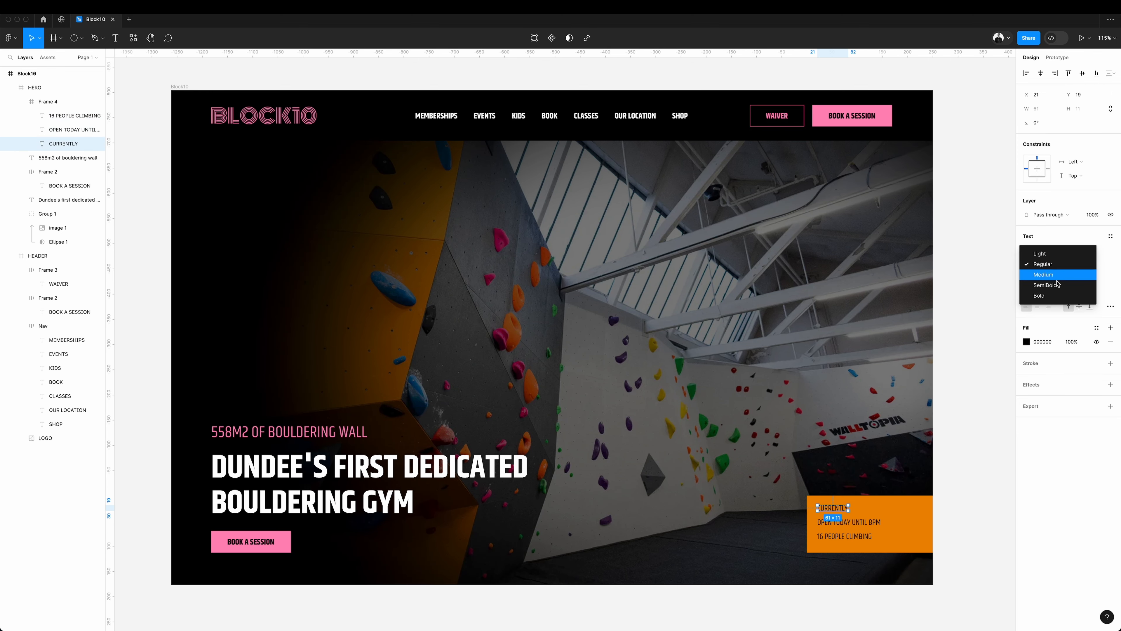
{"action": "left_click", "coordinate": [1057, 284]}
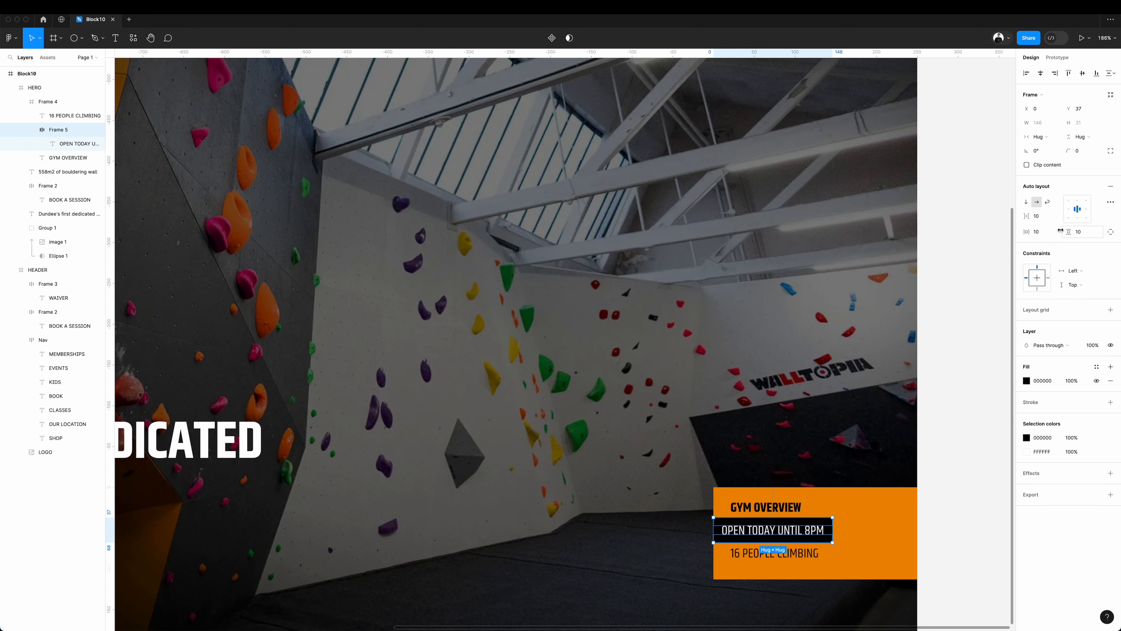
{"action": "left_click_drag", "start_coordinate": [701, 555], "coordinate": [729, 574]}
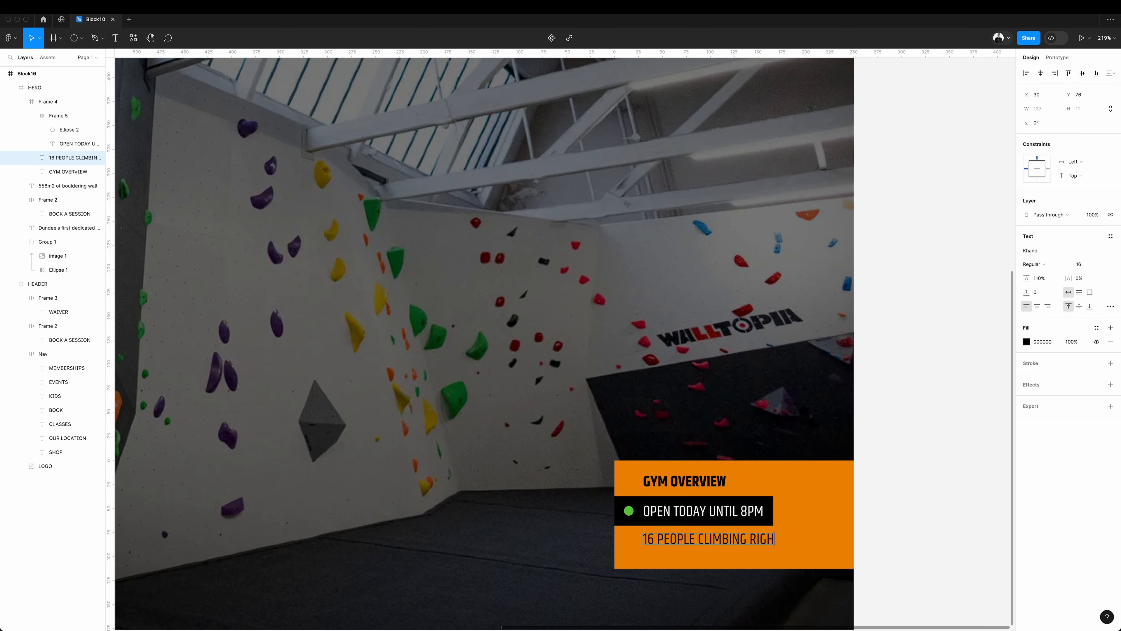
{"action": "key", "text": "Escape"}
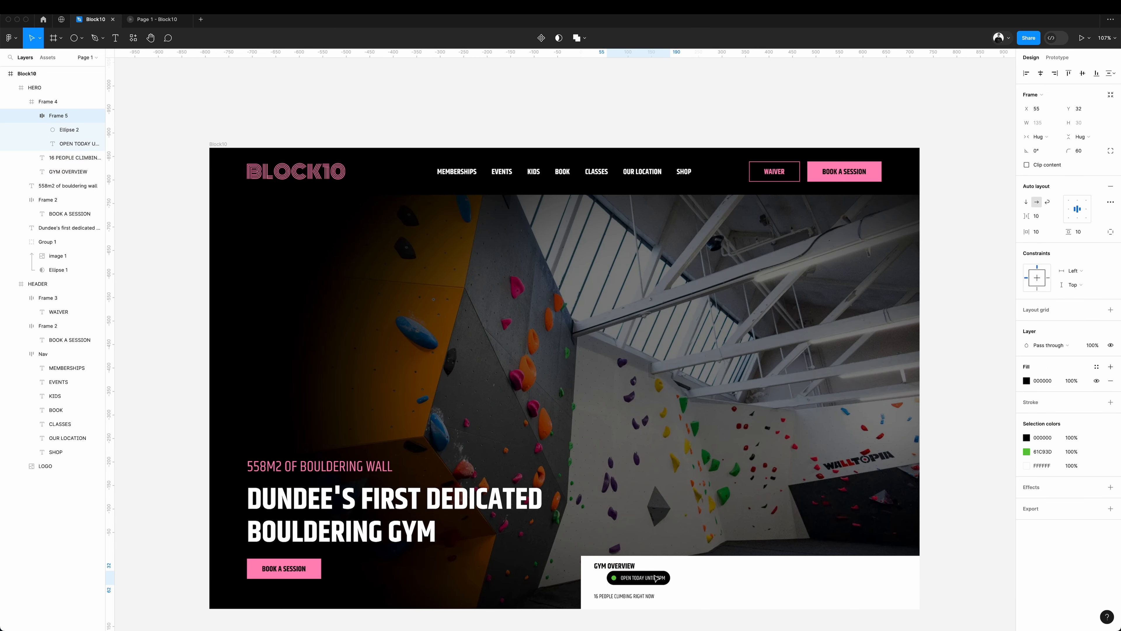
Arrange the gym overview's heading, dark green opening-hours pill and climber count in one row on a black bar.
{"action": "left_click_drag", "start_coordinate": [651, 591], "coordinate": [684, 570]}
{"action": "left_click", "coordinate": [1027, 377]}
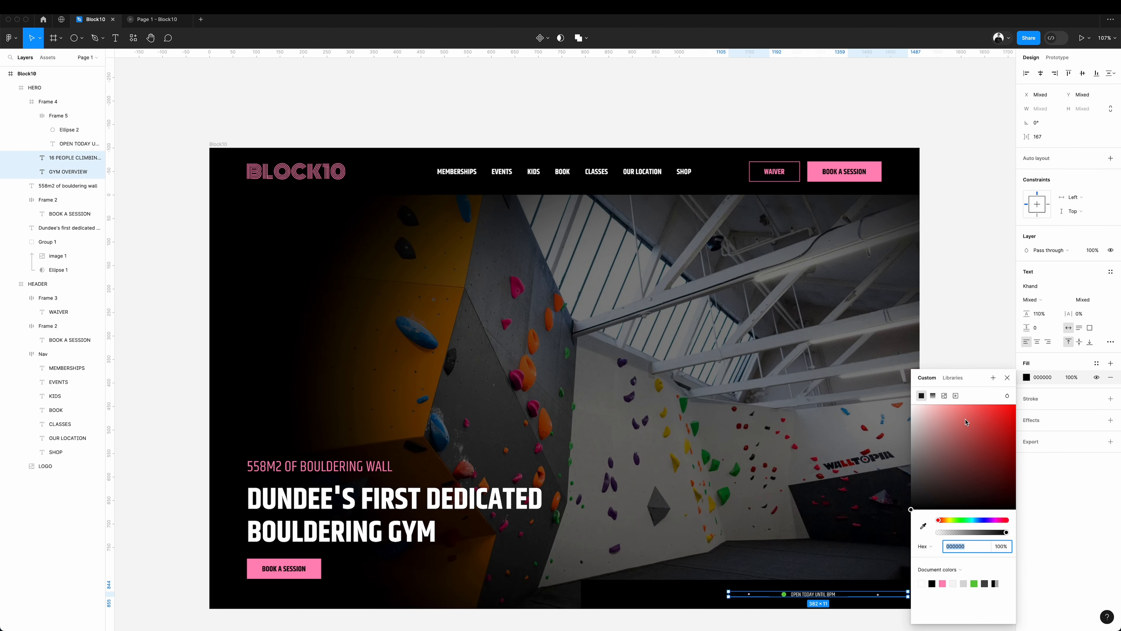
{"action": "left_click_drag", "start_coordinate": [965, 421], "coordinate": [813, 378]}
{"action": "left_click", "coordinate": [966, 286]}
{"action": "left_click_drag", "start_coordinate": [599, 597], "coordinate": [729, 596]}
{"action": "left_click", "coordinate": [951, 493]}
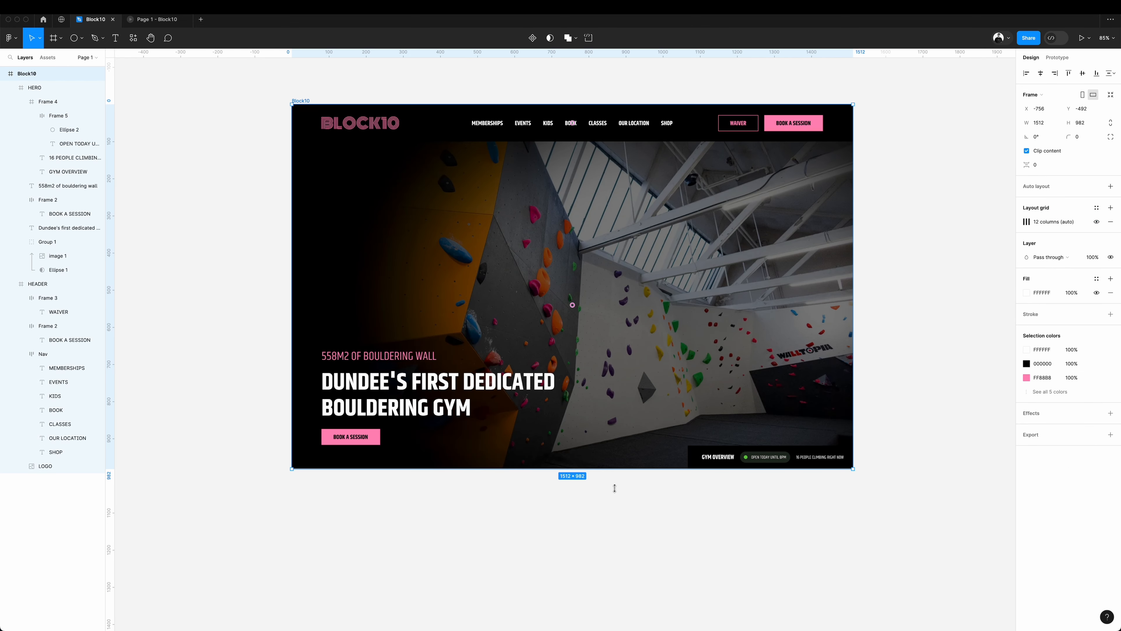
Extend the Block10 page downward and draw a full-width black section, 1512 by 222, directly beneath the hero.
{"action": "left_click_drag", "start_coordinate": [613, 489], "coordinate": [623, 606]}
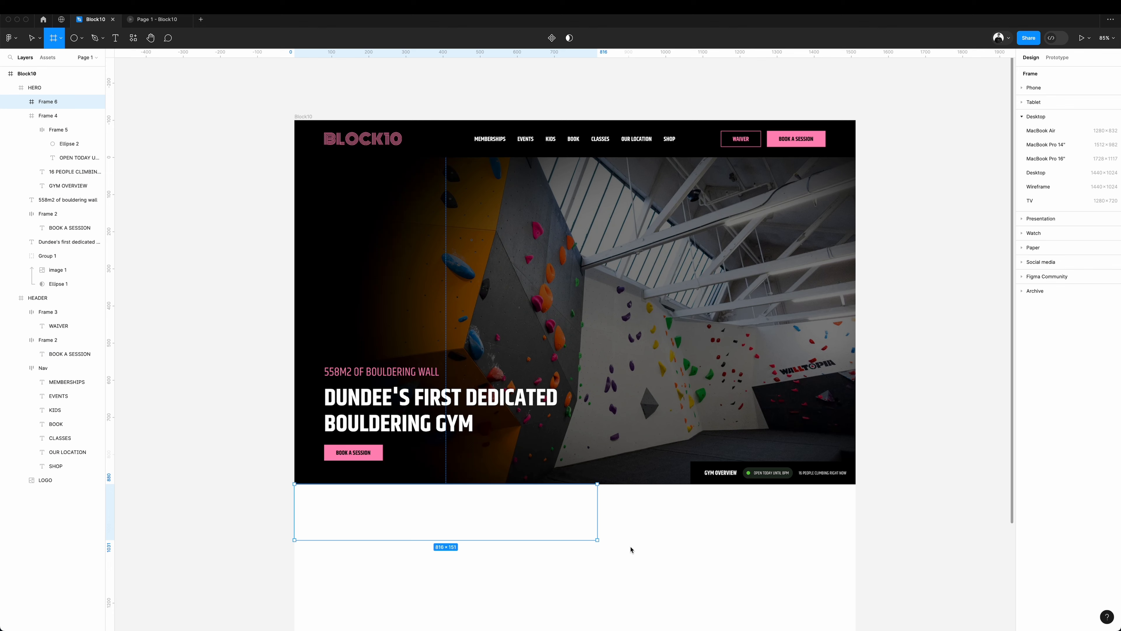
{"action": "left_click_drag", "start_coordinate": [630, 549], "coordinate": [856, 566]}
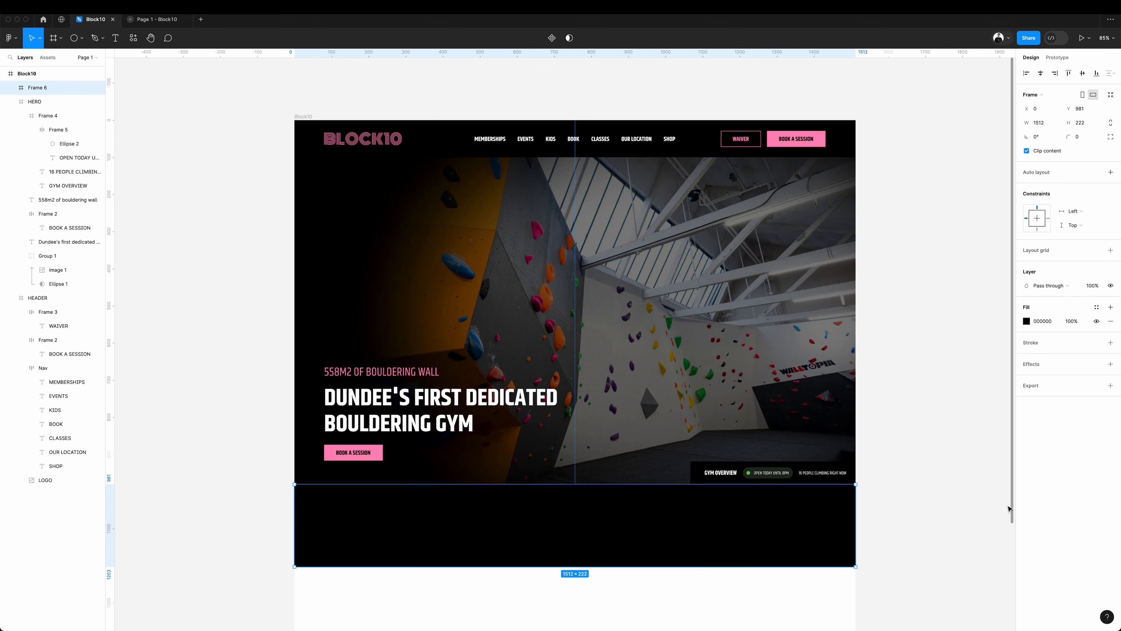
{"action": "left_click", "coordinate": [969, 501]}
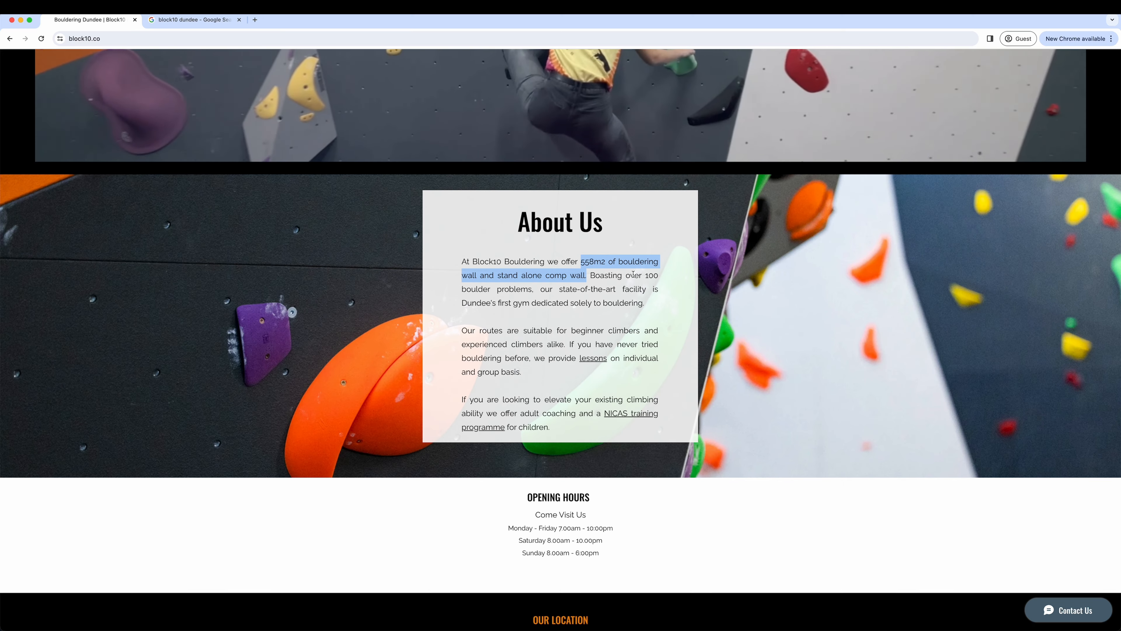
Add centred text "over 100 boulder problems" to the black section with fill DADADA and font size 24.
{"action": "left_click", "coordinate": [628, 277]}
{"action": "left_click_drag", "start_coordinate": [628, 277], "coordinate": [531, 290]}
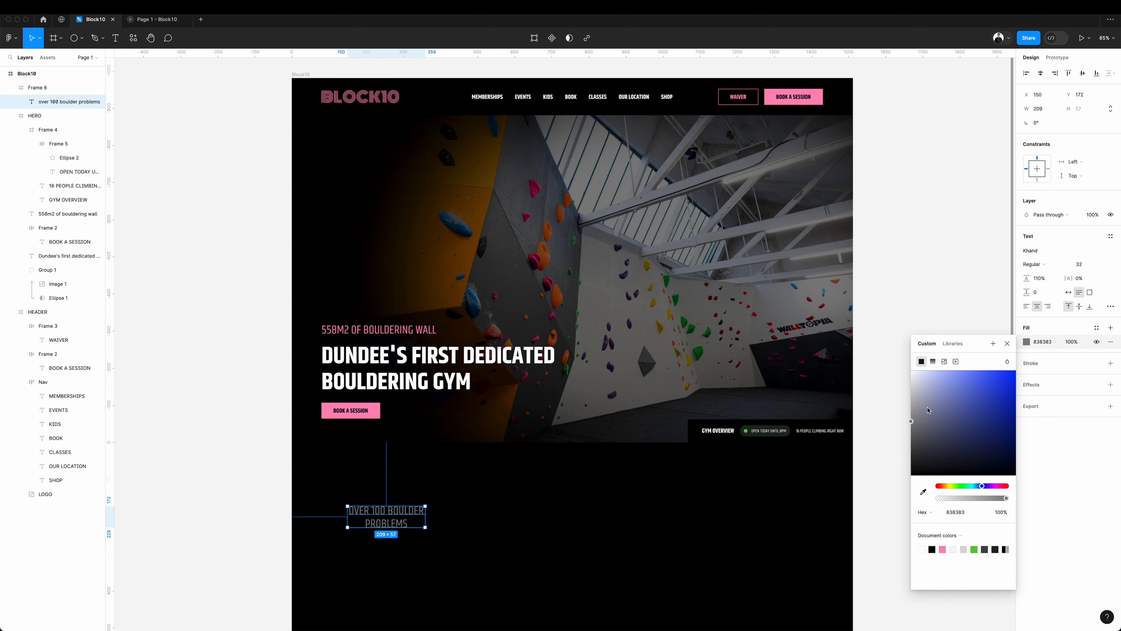
{"action": "left_click_drag", "start_coordinate": [928, 410], "coordinate": [926, 405]}
{"action": "left_click", "coordinate": [1086, 265]}
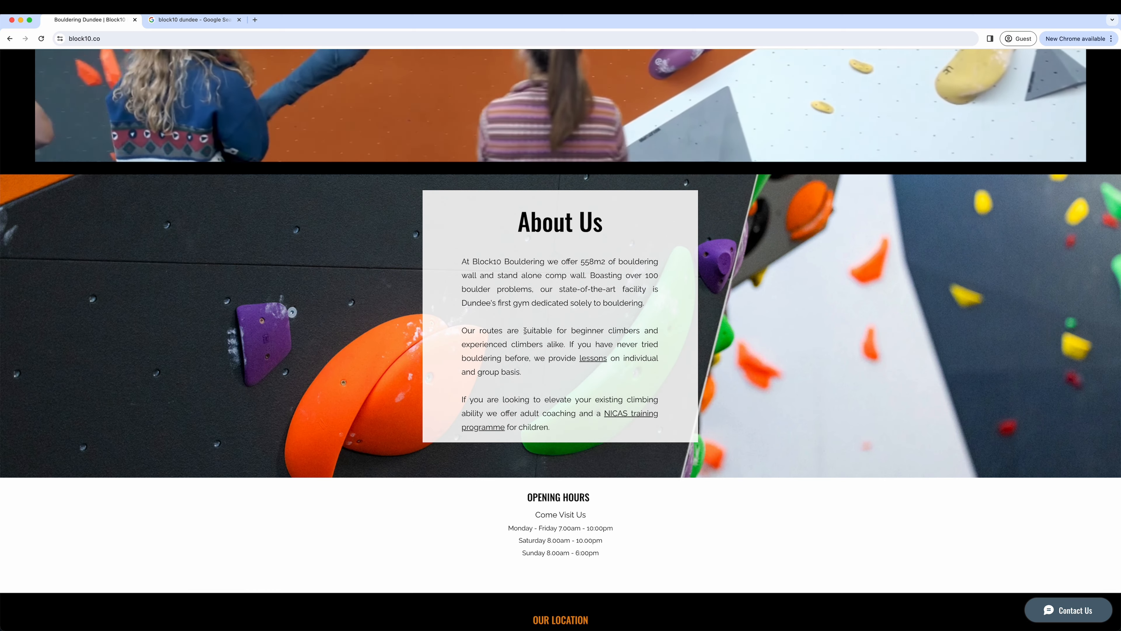
Using the website's About Us copy, add two more text blocks: "suitable for beginner climbers and experienced climbers" and "LESSONS AVAILABLE".
{"action": "left_click_drag", "start_coordinate": [524, 330], "coordinate": [544, 341]}
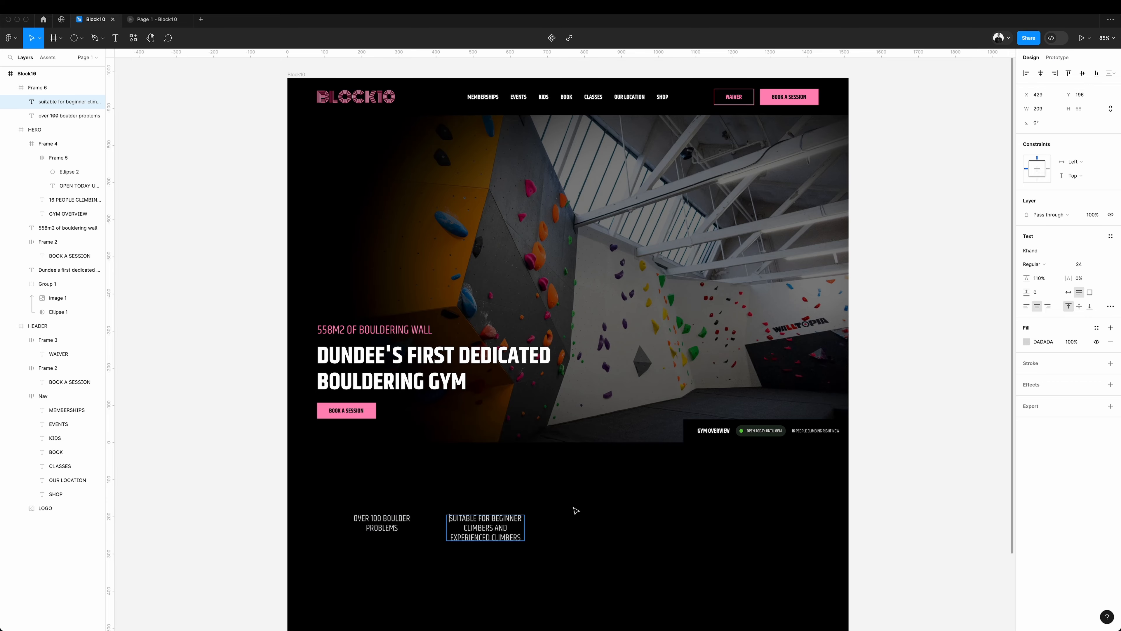
{"action": "left_click", "coordinate": [576, 511]}
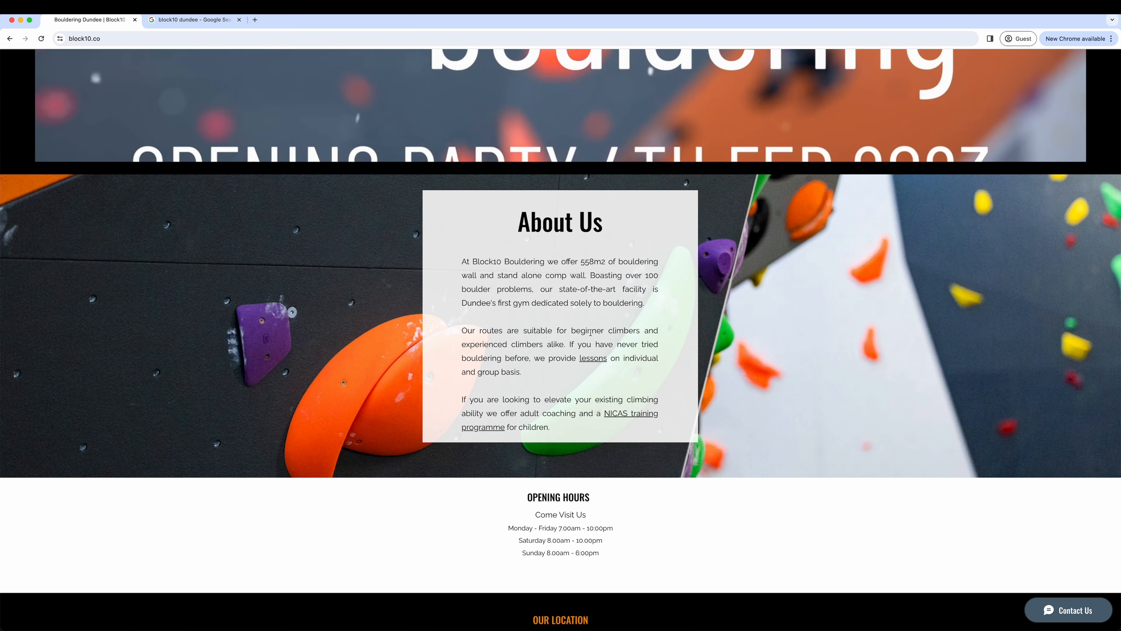
{"action": "mouse_move", "coordinate": [643, 628]}
{"action": "left_click", "coordinate": [613, 612]}
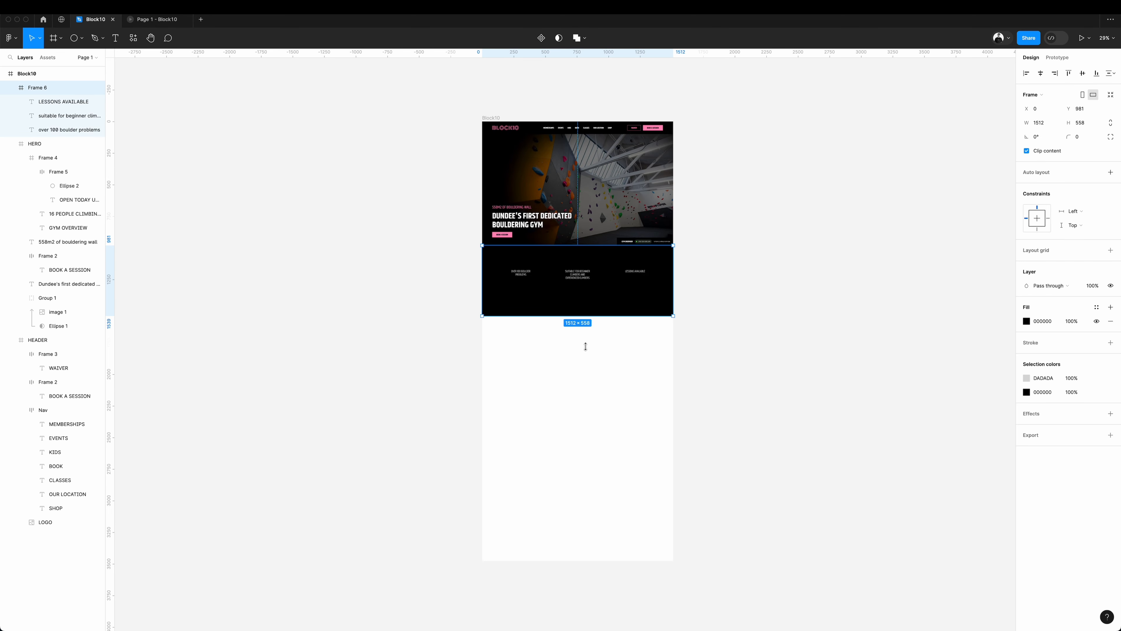
Extend the black section further down and move its three text blocks onto the white area beneath it.
{"action": "left_click_drag", "start_coordinate": [586, 346], "coordinate": [588, 373]}
{"action": "left_click", "coordinate": [523, 271]}
{"action": "left_click", "coordinate": [578, 273], "text": "shift"}
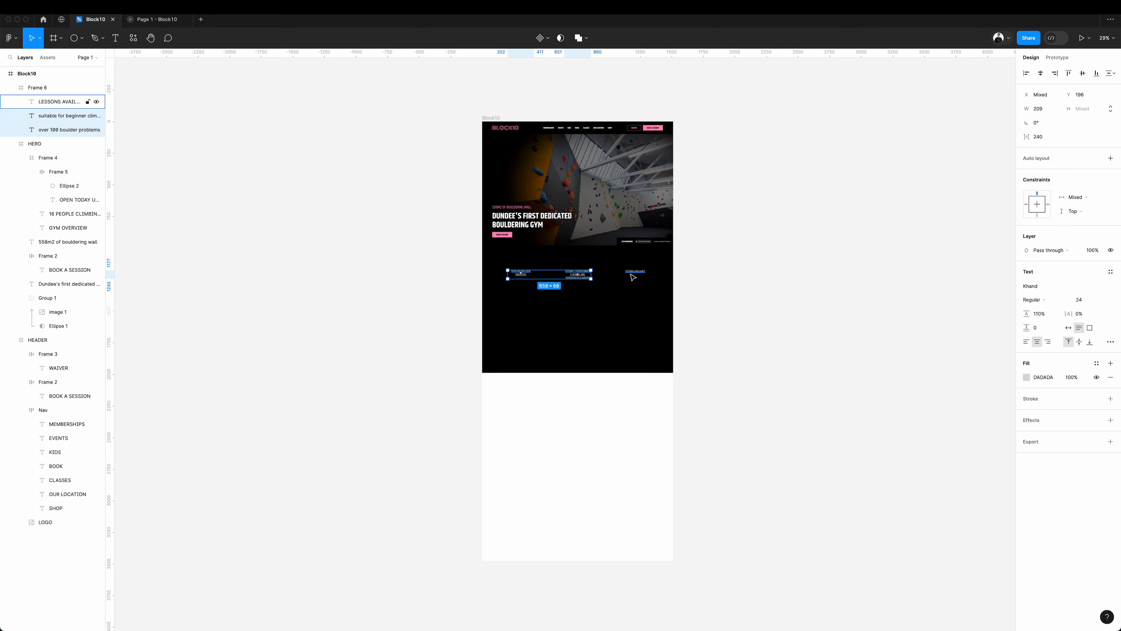
{"action": "left_click", "coordinate": [634, 271], "text": "shift"}
{"action": "left_click_drag", "start_coordinate": [581, 276], "coordinate": [584, 433]}
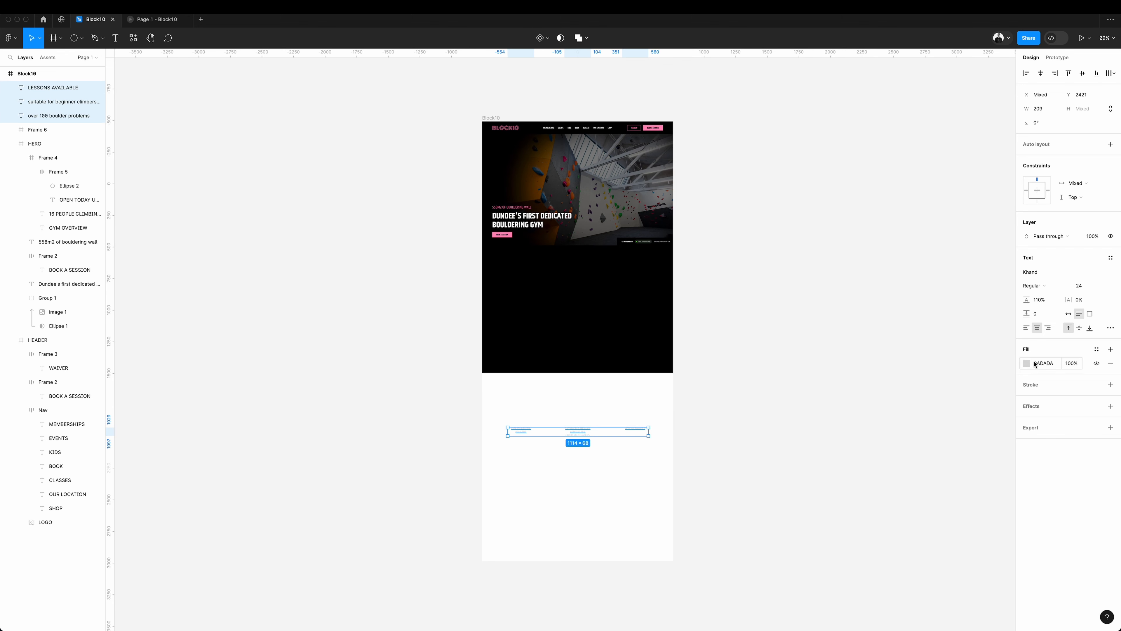
Darken the fill of the three text blocks on the white area.
{"action": "left_click", "coordinate": [1028, 363]}
{"action": "left_click_drag", "start_coordinate": [975, 441], "coordinate": [862, 540]}
{"action": "left_click", "coordinate": [768, 340]}
Show the layout grids and draw a 436 by 560 card frame spanning the first four columns near the top of the black section.
{"action": "scroll", "coordinate": [655, 265], "scroll_direction": "up", "scroll_amount": 5}
{"action": "key", "text": "shift+g"}
{"action": "key", "text": "f"}
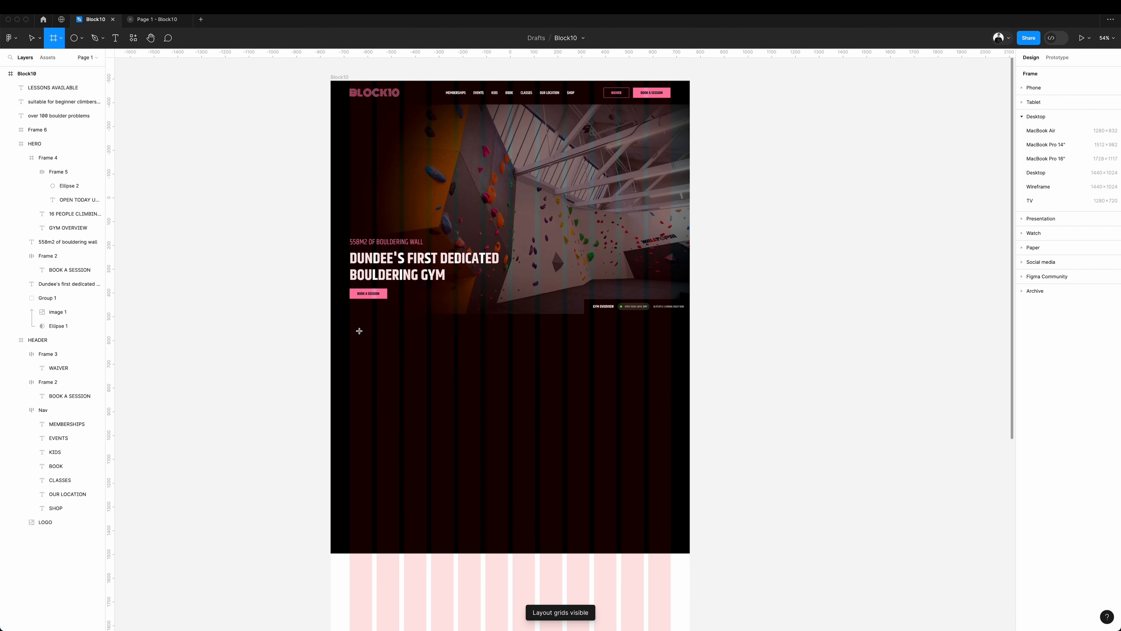
{"action": "mouse_move", "coordinate": [351, 332]}
{"action": "left_mouse_down"}
{"action": "mouse_move", "coordinate": [476, 436]}
{"action": "mouse_move", "coordinate": [454, 465]}
{"action": "left_mouse_up"}
Fill the card with near-black, hide the layout grids, and duplicate the card across the section to form a row of three.
{"action": "left_click", "coordinate": [1025, 308]}
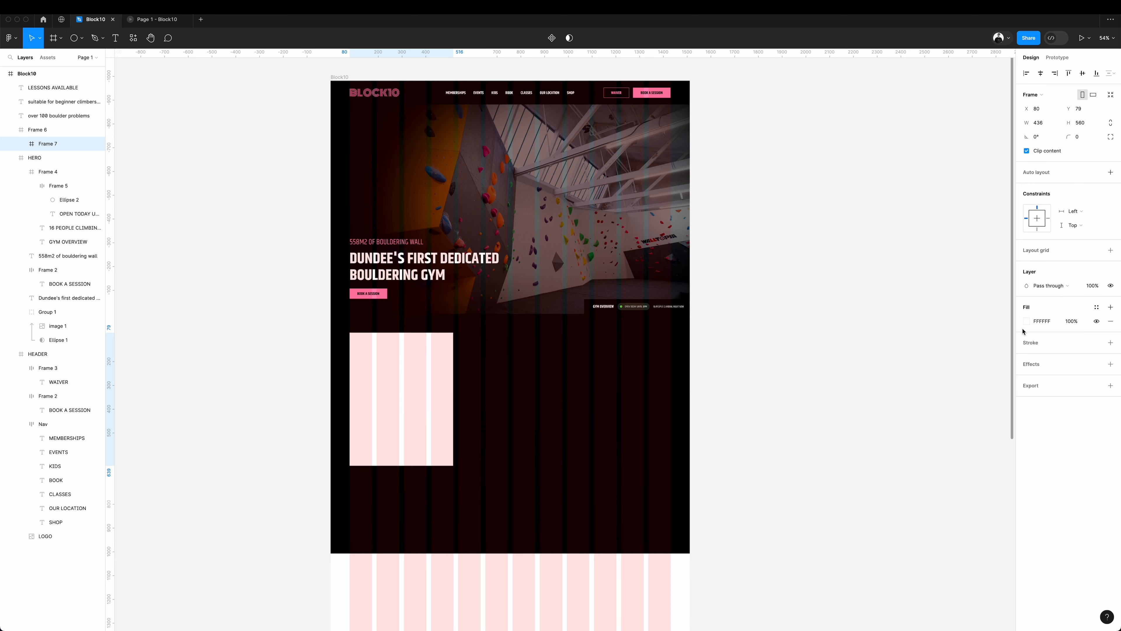
{"action": "left_click", "coordinate": [1027, 321]}
{"action": "left_click_drag", "start_coordinate": [939, 437], "coordinate": [896, 454]}
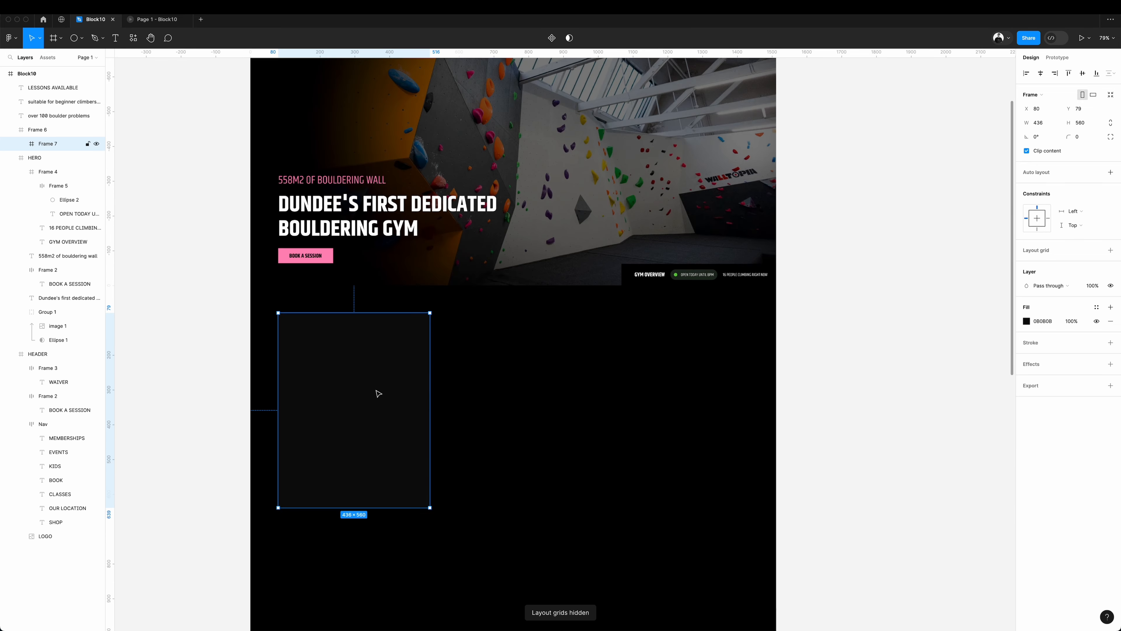
{"action": "left_click_drag", "start_coordinate": [376, 390], "coordinate": [538, 389]}
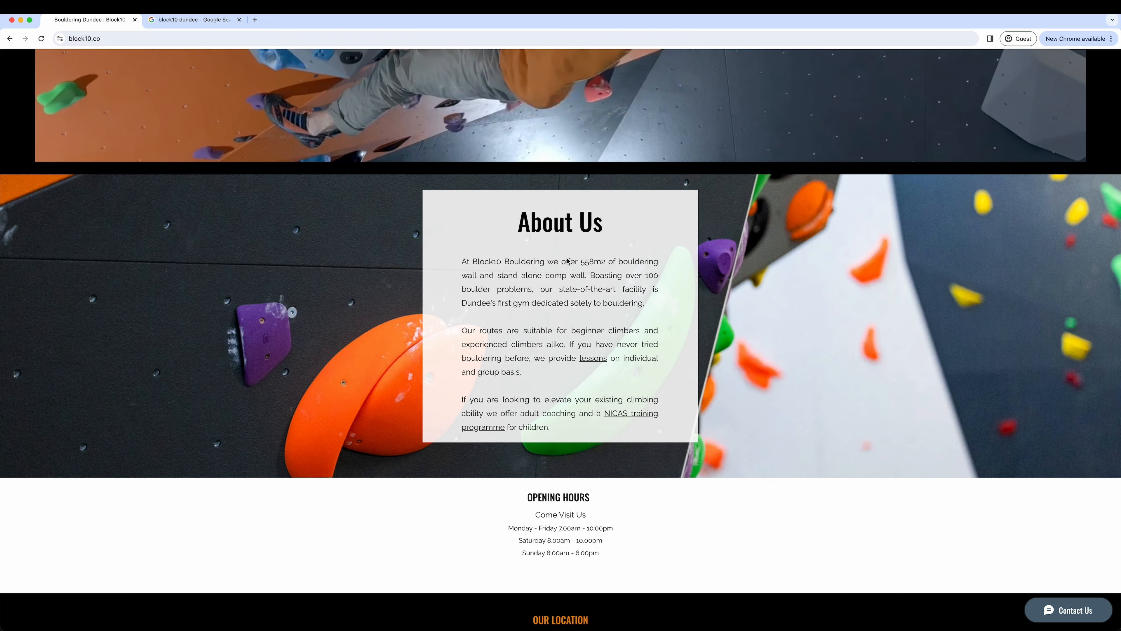
Check the Block10 website's Memberships page in the browser, and paste a copy of the hero headline low in Figma's first card.
{"action": "scroll", "coordinate": [633, 117], "scroll_direction": "up", "scroll_amount": 10}
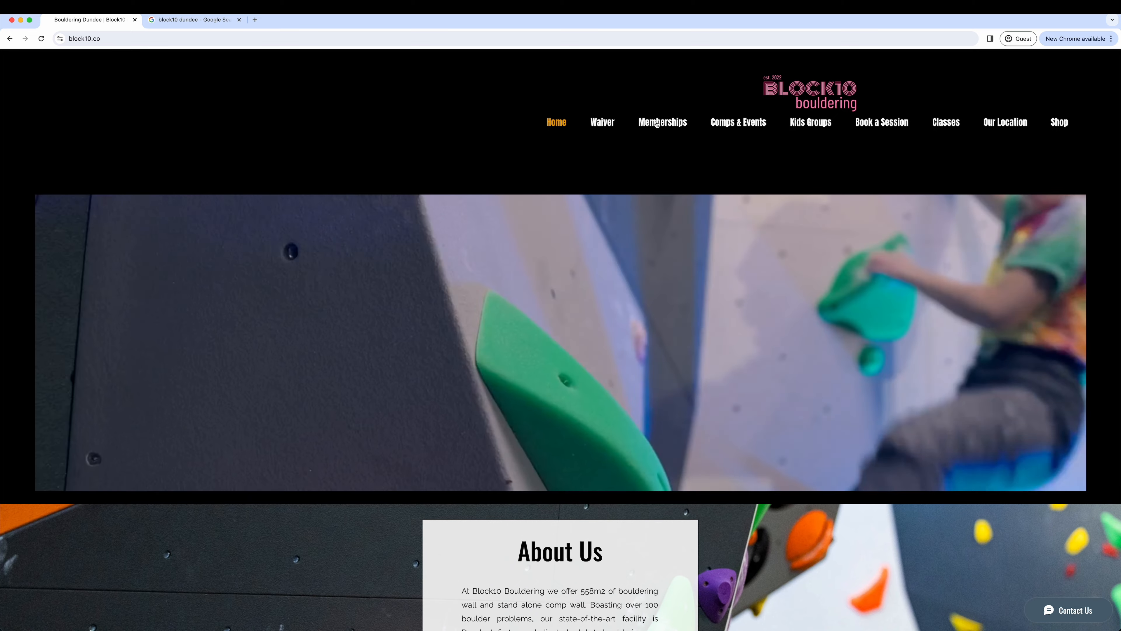
{"action": "left_click", "coordinate": [658, 122]}
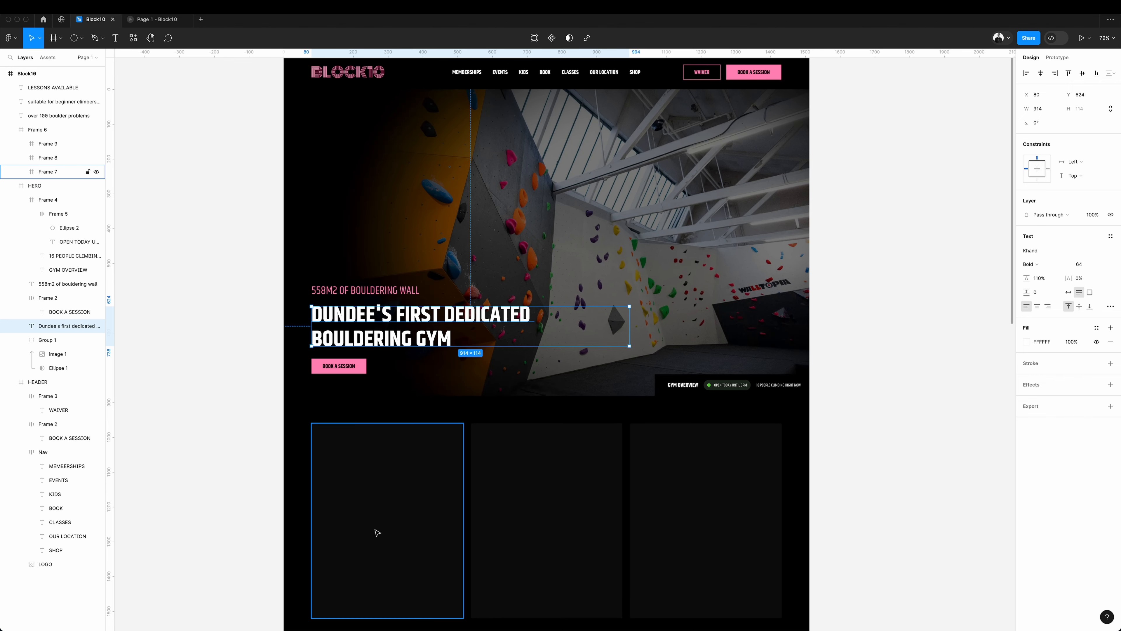
{"action": "left_click", "coordinate": [377, 533]}
{"action": "key", "text": "ctrl+v"}
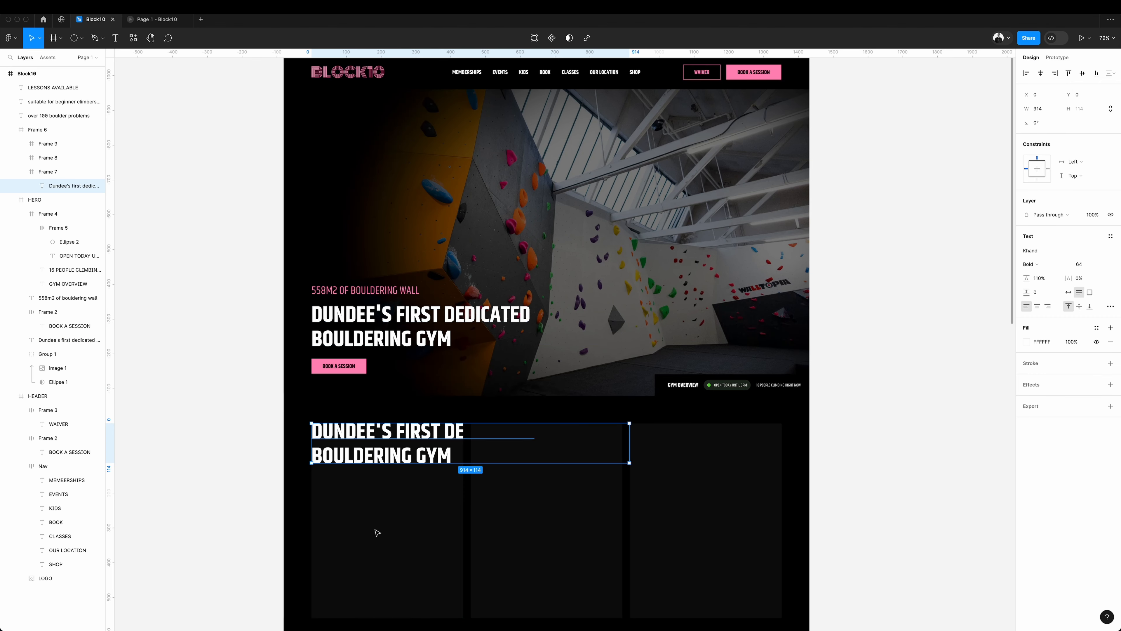
{"action": "left_click_drag", "start_coordinate": [385, 458], "coordinate": [391, 565]}
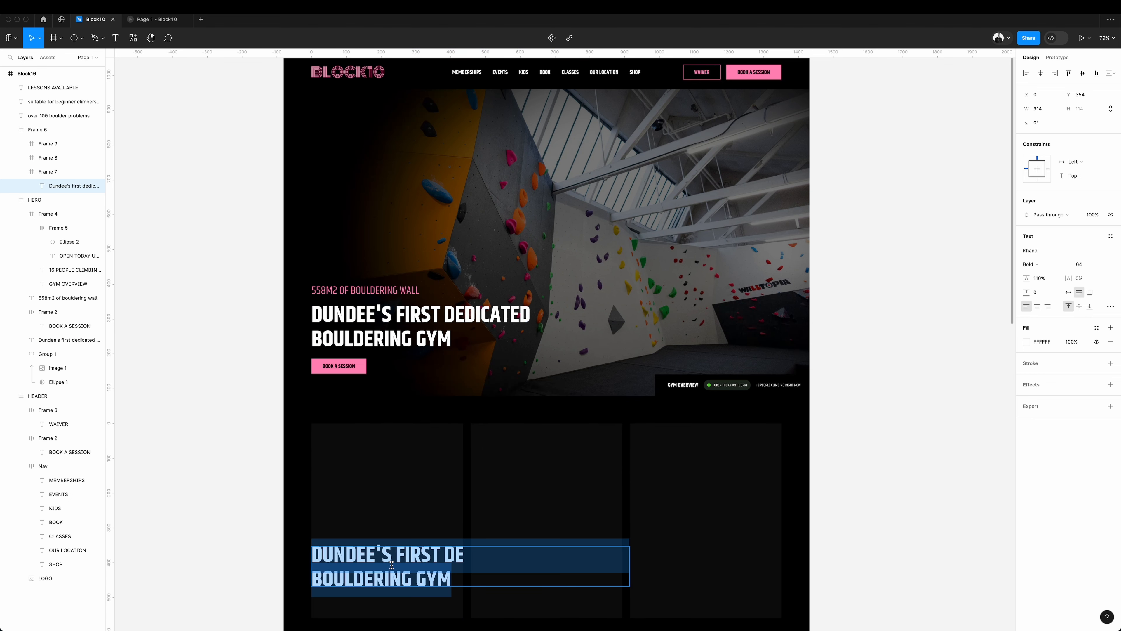
Reword the pasted headline to "MEMBERSHIPS", set its size to 40, and position it in the card's lower part.
{"action": "type", "text": "MEMBERSHI"}
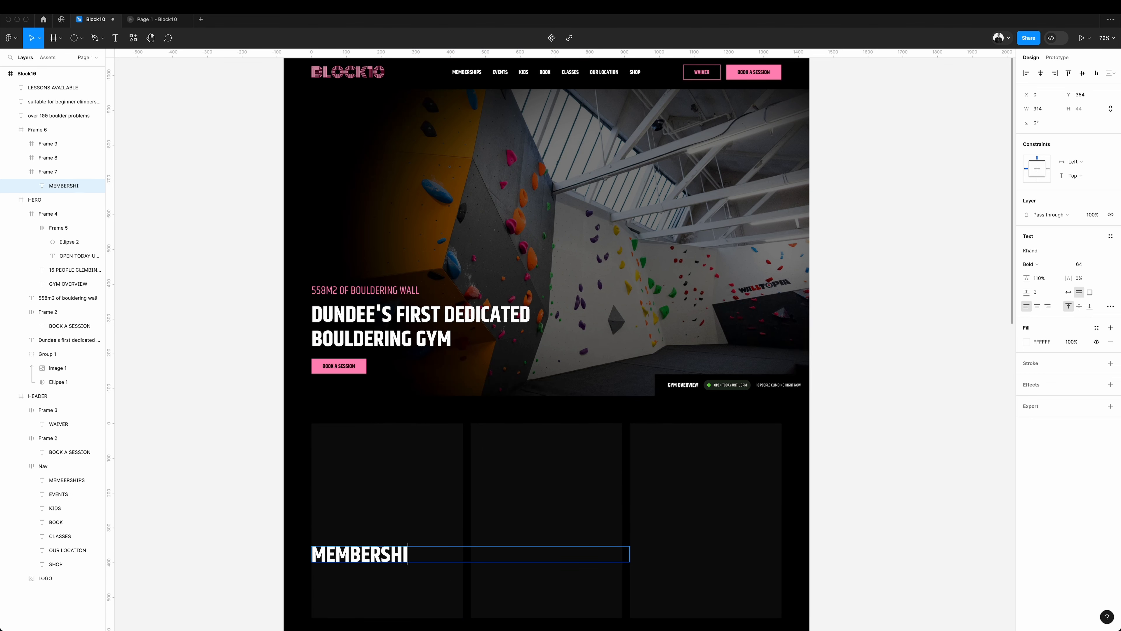
{"action": "type", "text": "PS"}
{"action": "key", "text": "Escape"}
{"action": "left_click", "coordinate": [1080, 264]}
{"action": "type", "text": "36"}
{"action": "key", "text": "Return"}
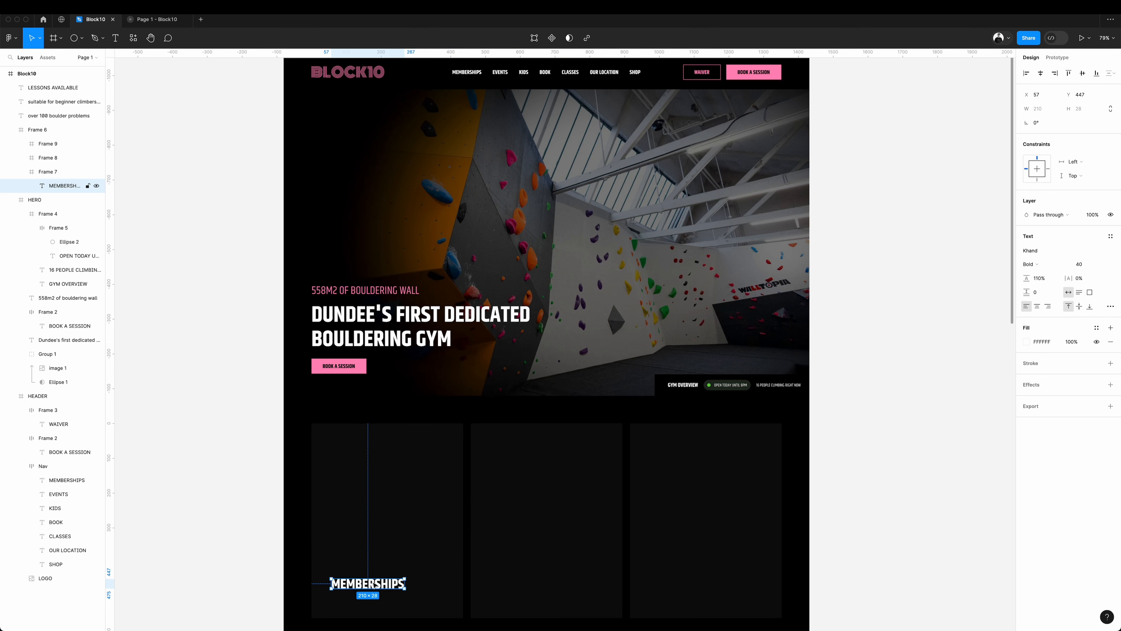
Add a copy of the card title beneath it reading "AVAILABLE FROM £25", styled pink in Khand Regular at size 24.
{"action": "left_click_drag", "start_coordinate": [378, 586], "coordinate": [378, 602]}
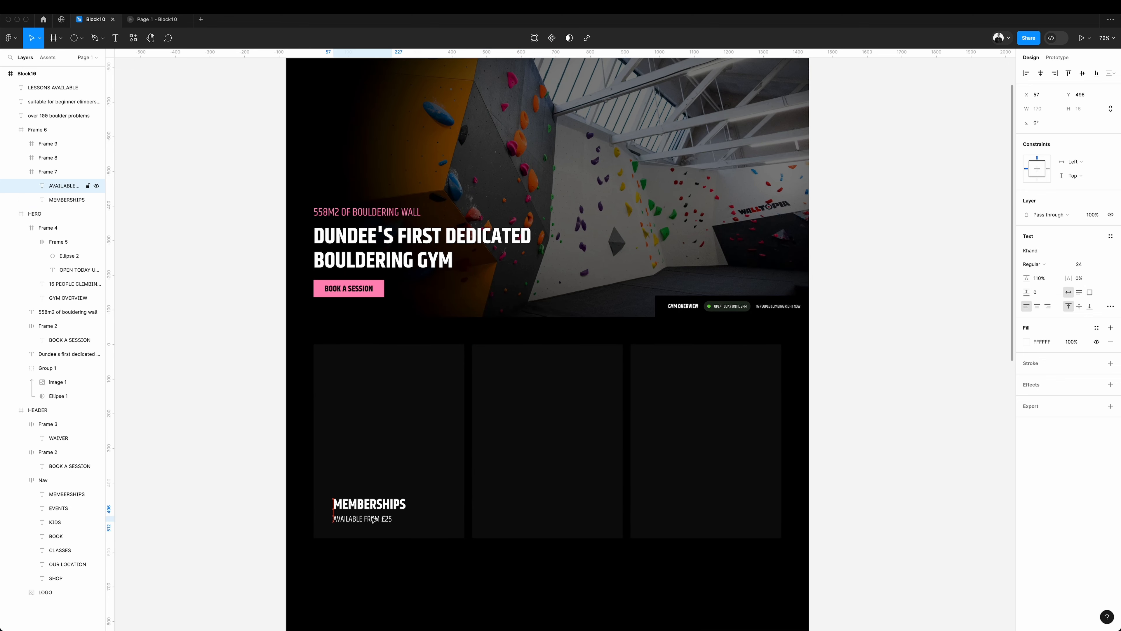
{"action": "key", "text": "alt"}
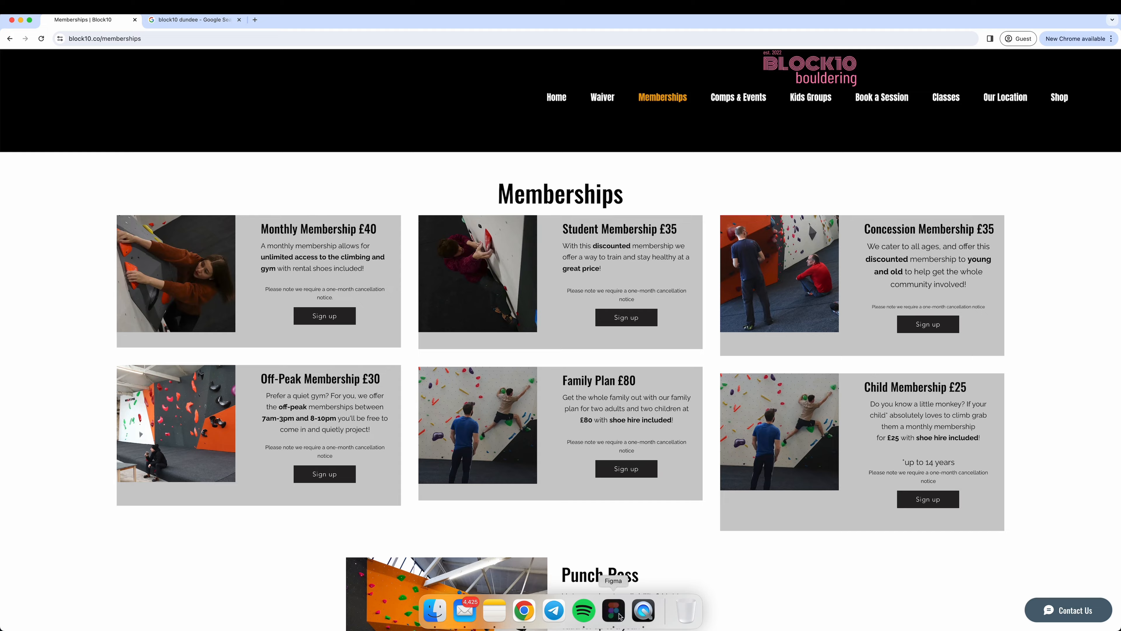
Paste the gym photo into the Memberships card and scale it to fill the card's width above the title.
{"action": "left_click", "coordinate": [614, 611]}
{"action": "key", "text": "cmd+v"}
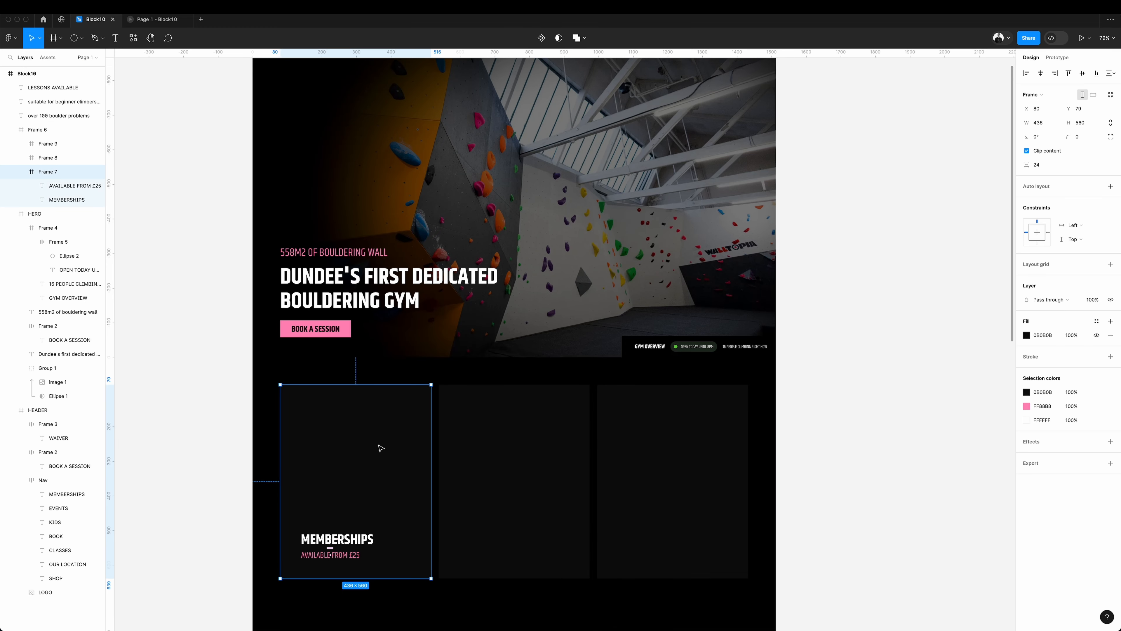
{"action": "left_click_drag", "start_coordinate": [377, 511], "coordinate": [380, 458]}
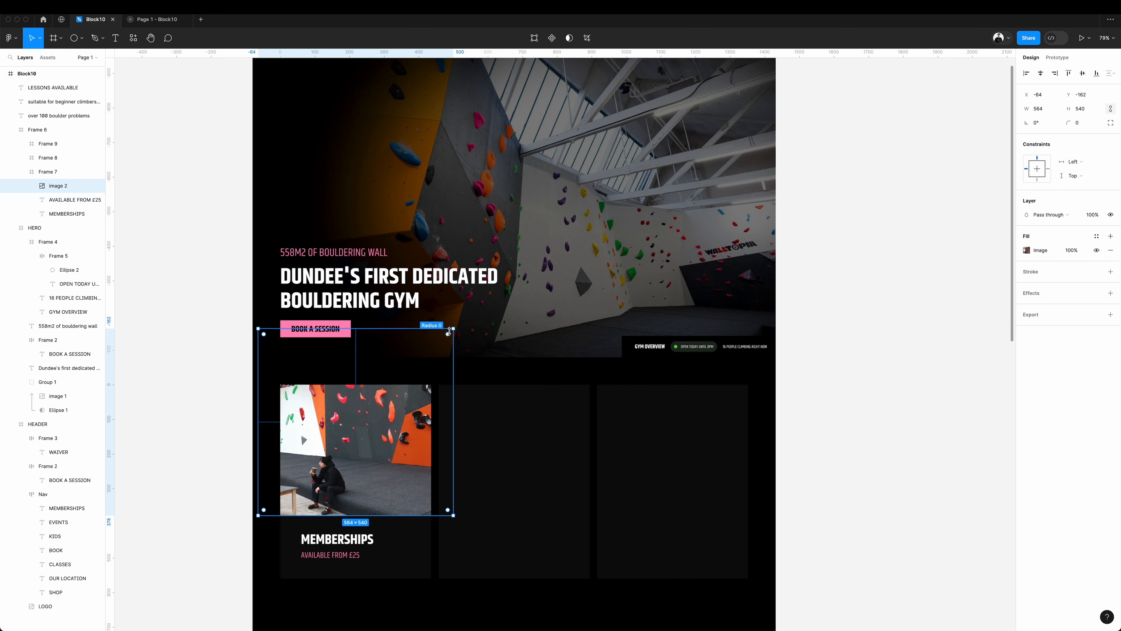
{"action": "left_click_drag", "start_coordinate": [454, 329], "coordinate": [432, 350]}
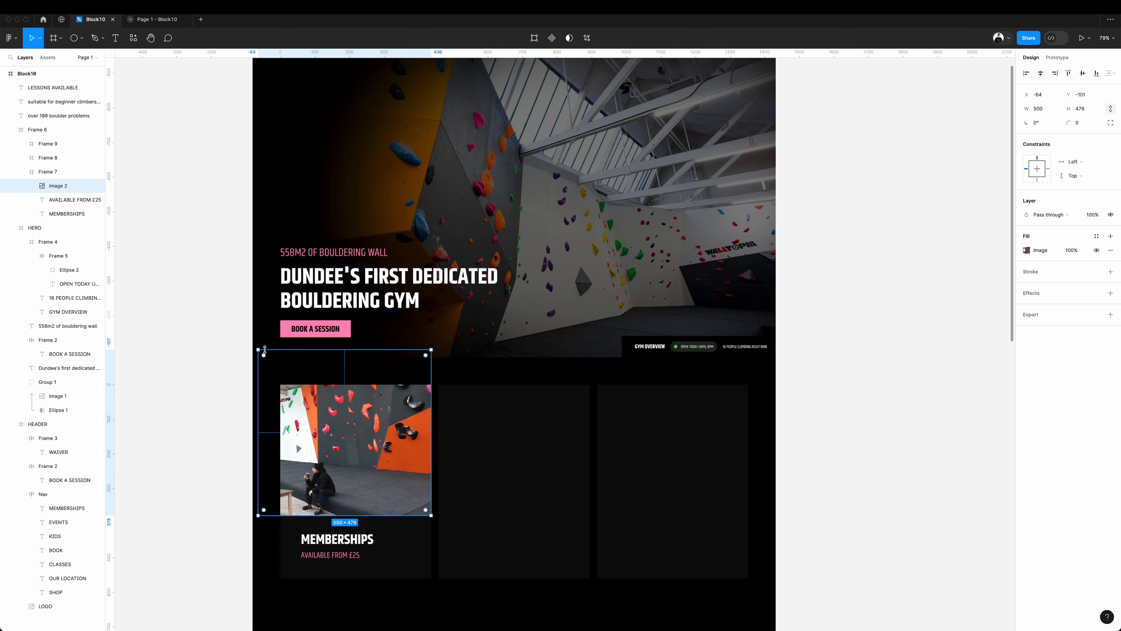
{"action": "left_click_drag", "start_coordinate": [261, 351], "coordinate": [274, 361]}
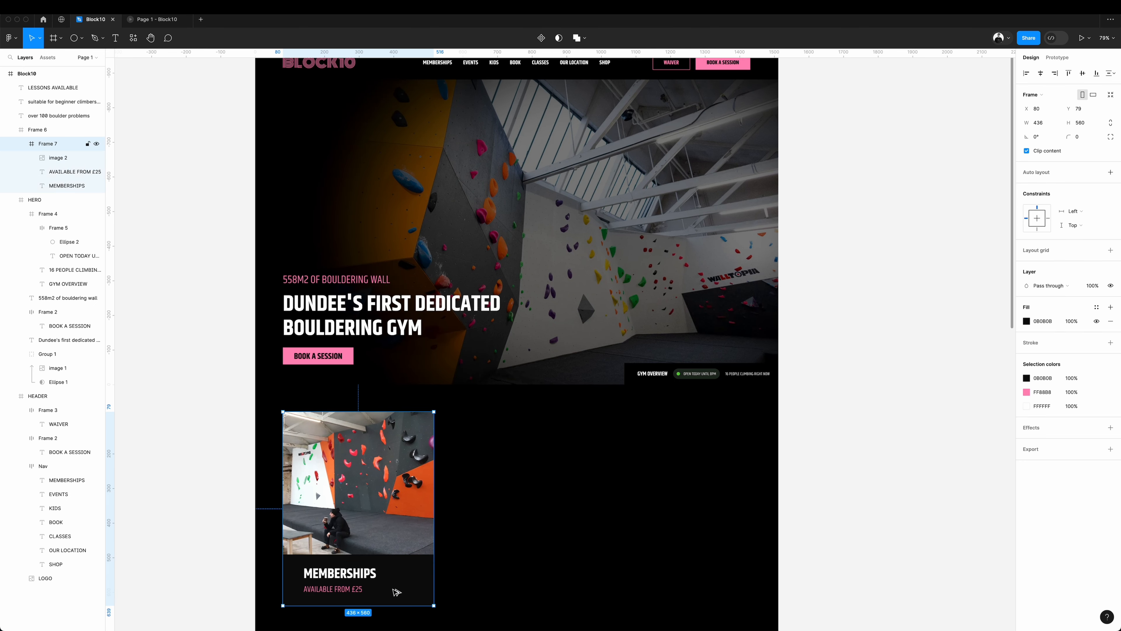
Duplicate the photo card twice to form a row of three, centring the middle copy and leaving 22 px gaps.
{"action": "left_click_drag", "start_coordinate": [397, 593], "coordinate": [559, 585]}
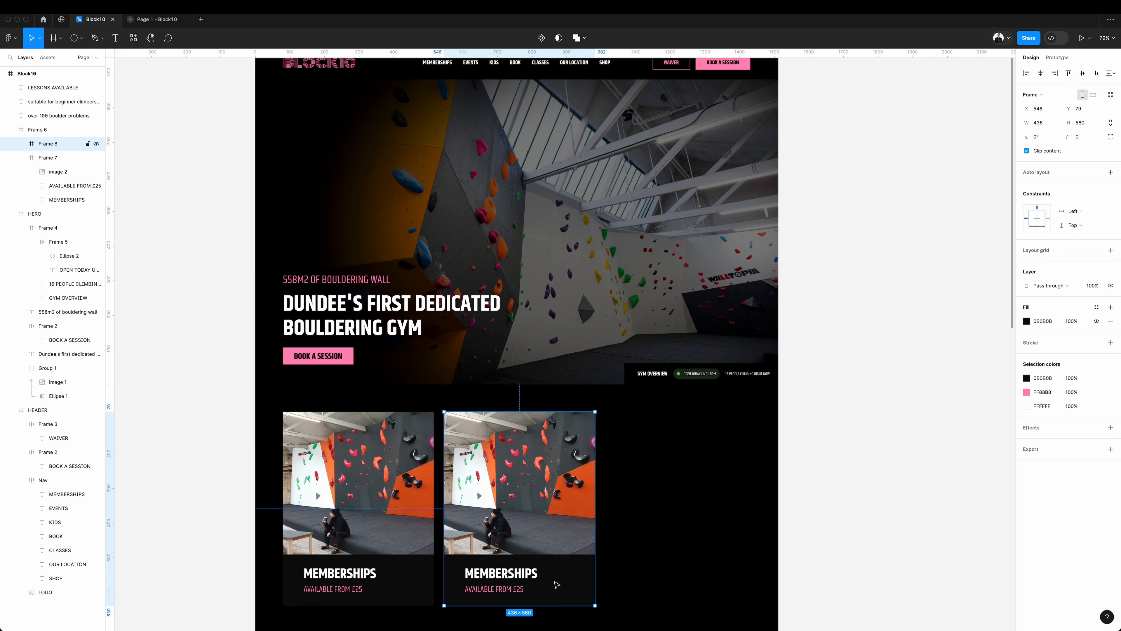
{"action": "key", "text": "ctrl+g"}
{"action": "left_click", "coordinate": [1041, 76]}
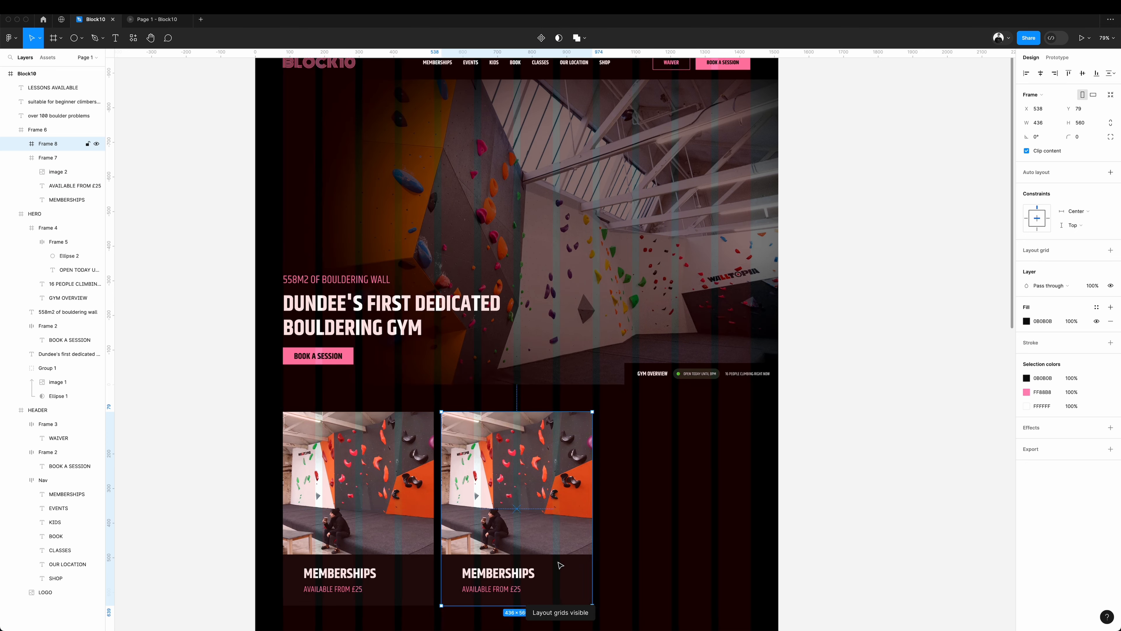
{"action": "left_click_drag", "start_coordinate": [527, 537], "coordinate": [677, 533]}
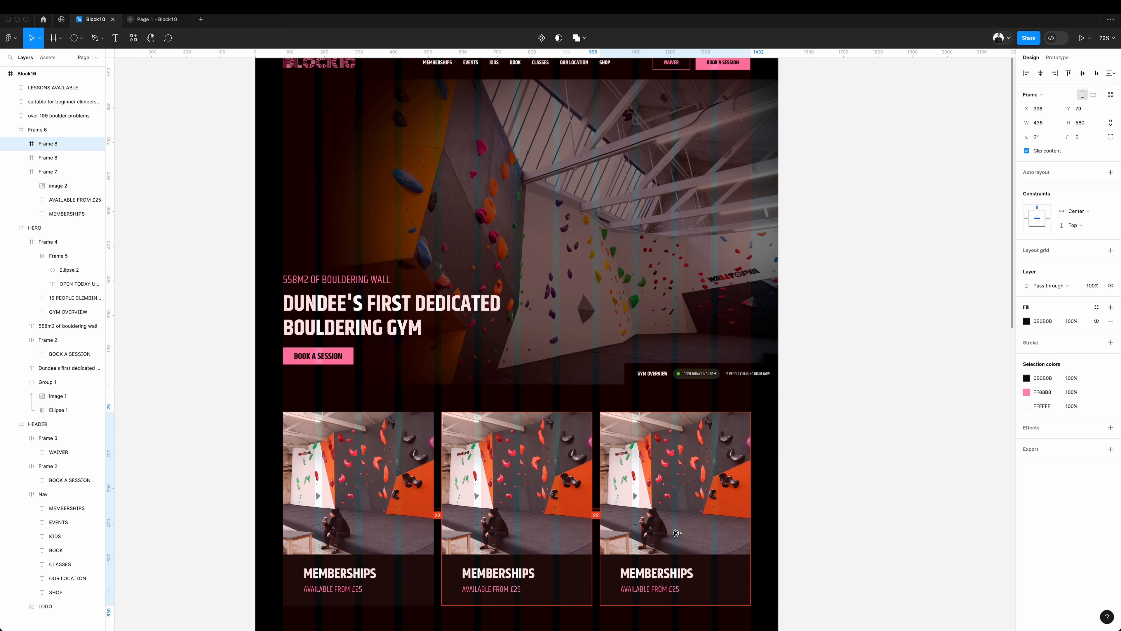
Try raising the middle card above its neighbours to stagger the row.
{"action": "left_click_drag", "start_coordinate": [551, 541], "coordinate": [551, 515]}
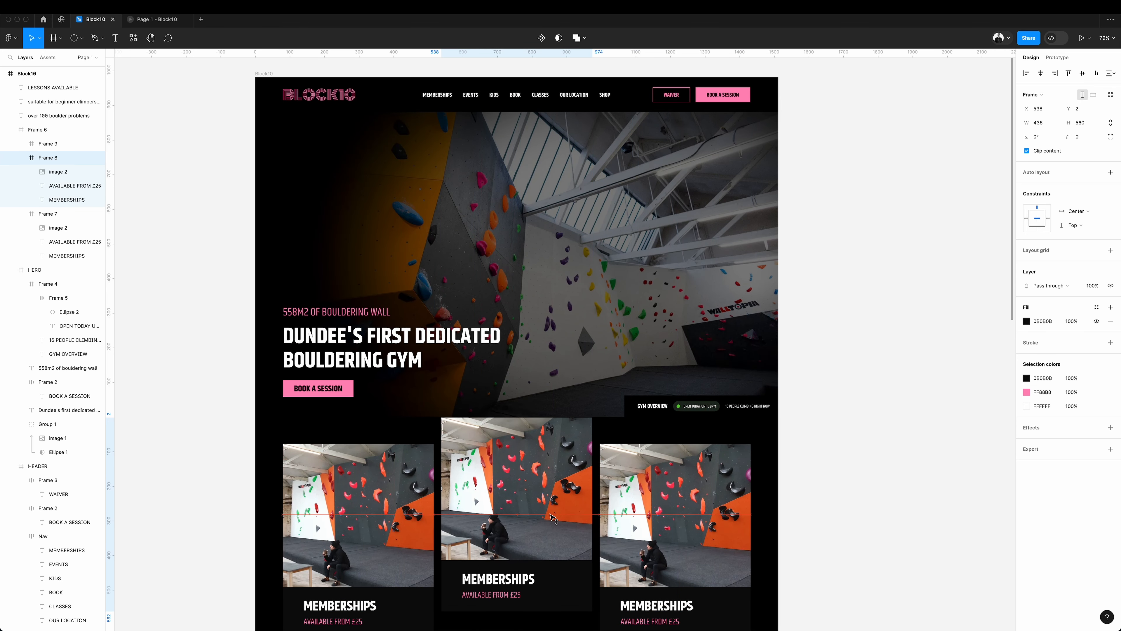
{"action": "left_click_drag", "start_coordinate": [407, 513], "coordinate": [406, 486]}
{"action": "left_click", "coordinate": [844, 428]}
{"action": "key", "text": "ctrl+z"}
{"action": "key", "text": "ctrl+z"}
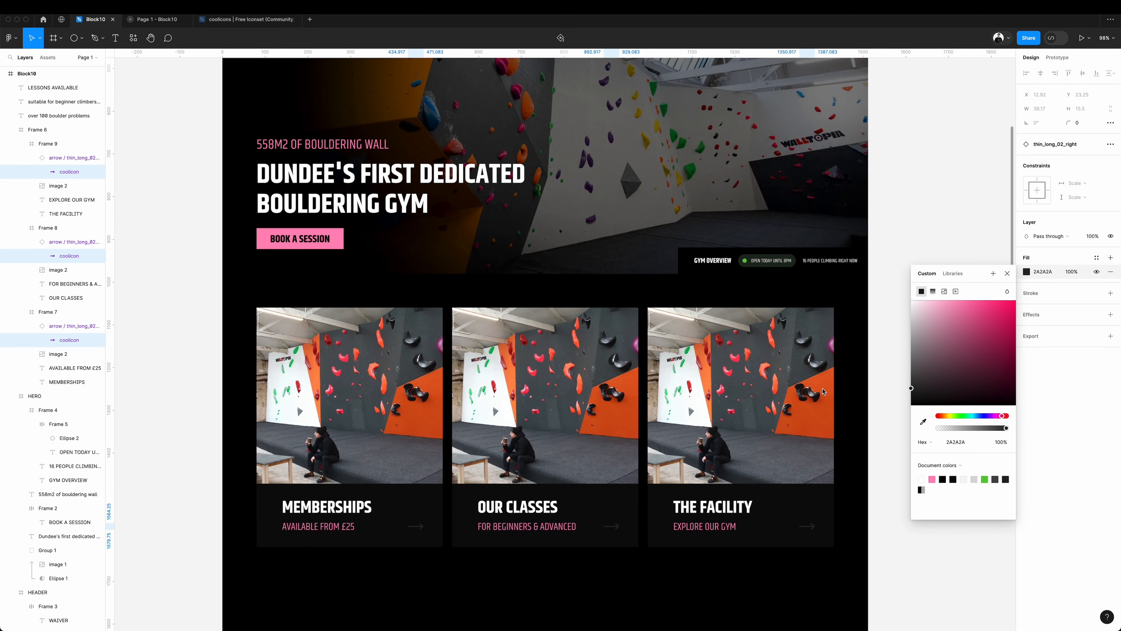
Try pink and grey fills on the three card titles, and return them to white.
{"action": "left_click", "coordinate": [919, 211]}
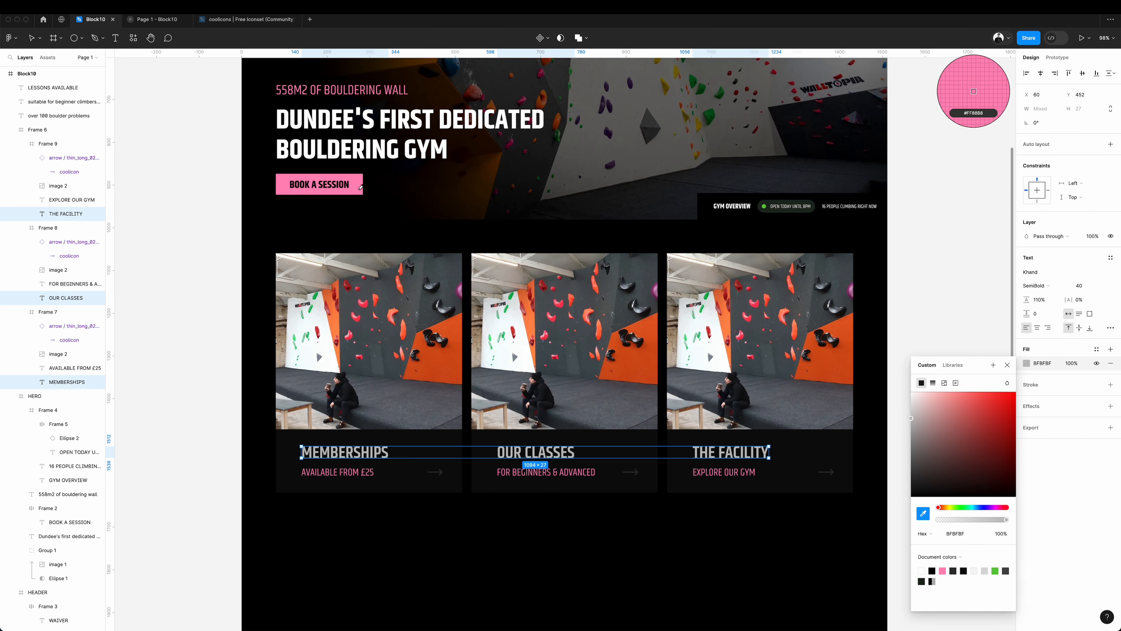
{"action": "left_click", "coordinate": [361, 187]}
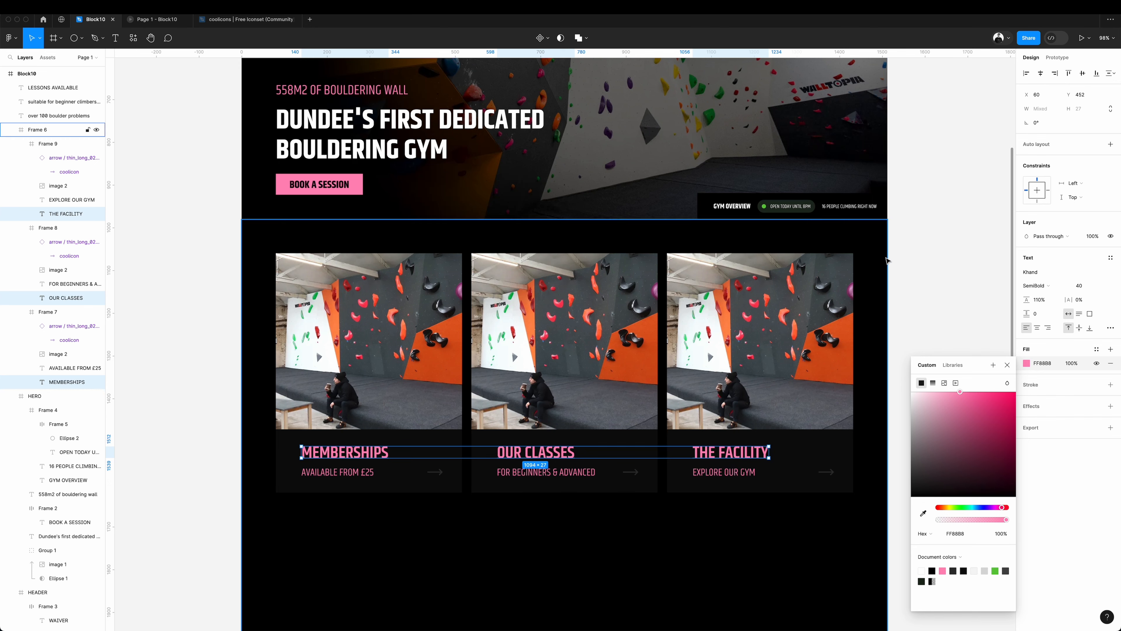
{"action": "left_click", "coordinate": [951, 251]}
{"action": "key", "text": "ctrl+z"}
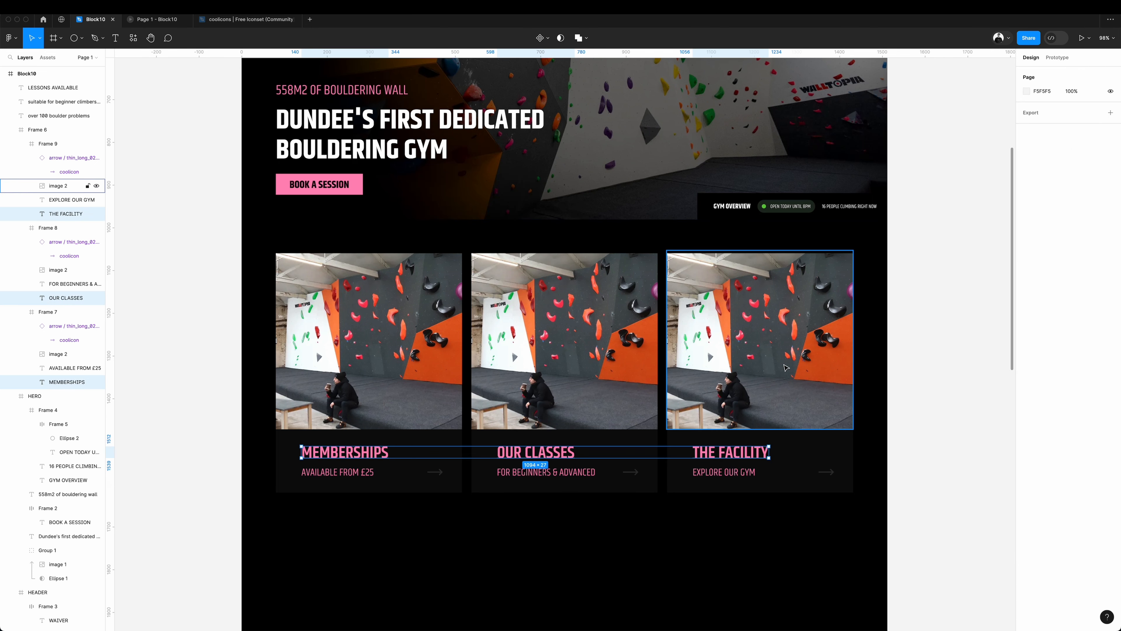
{"action": "key", "text": "ctrl+z"}
{"action": "left_click", "coordinate": [1024, 363]}
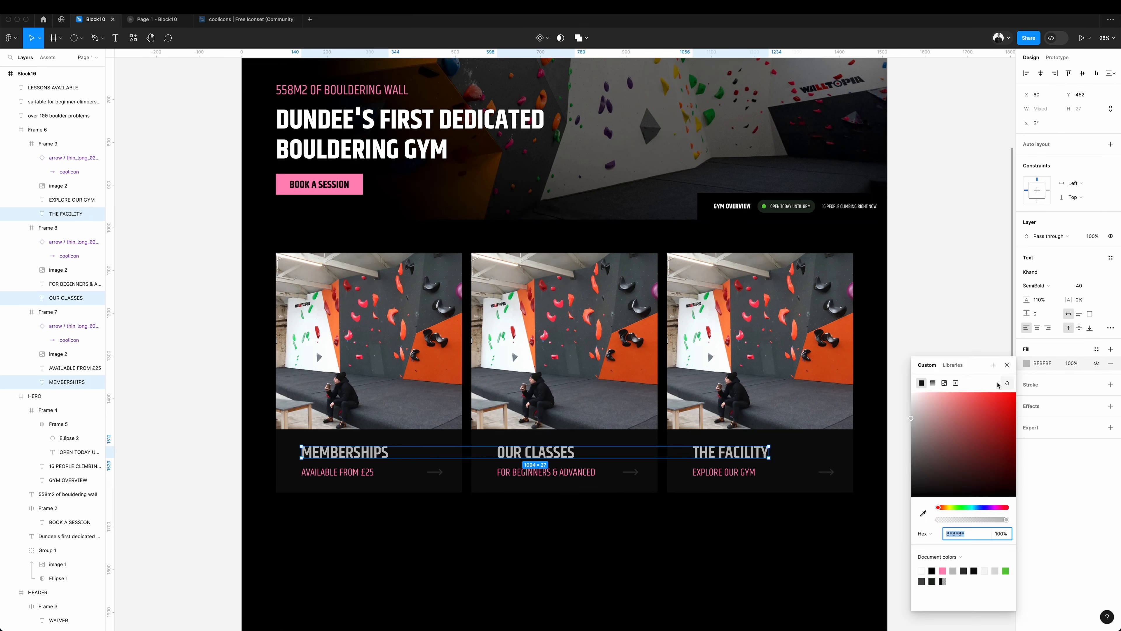
{"action": "left_click_drag", "start_coordinate": [968, 412], "coordinate": [886, 384]}
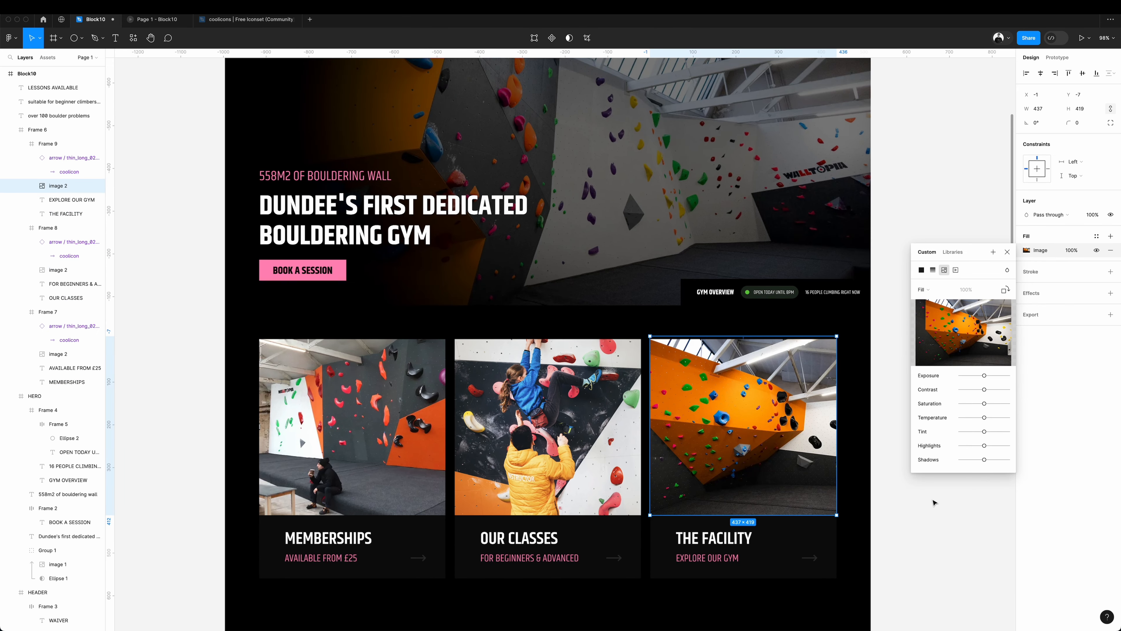
Turn off content clipping on the card section and set its height to 558 so the cards overhang its lower edge.
{"action": "left_click", "coordinate": [932, 511]}
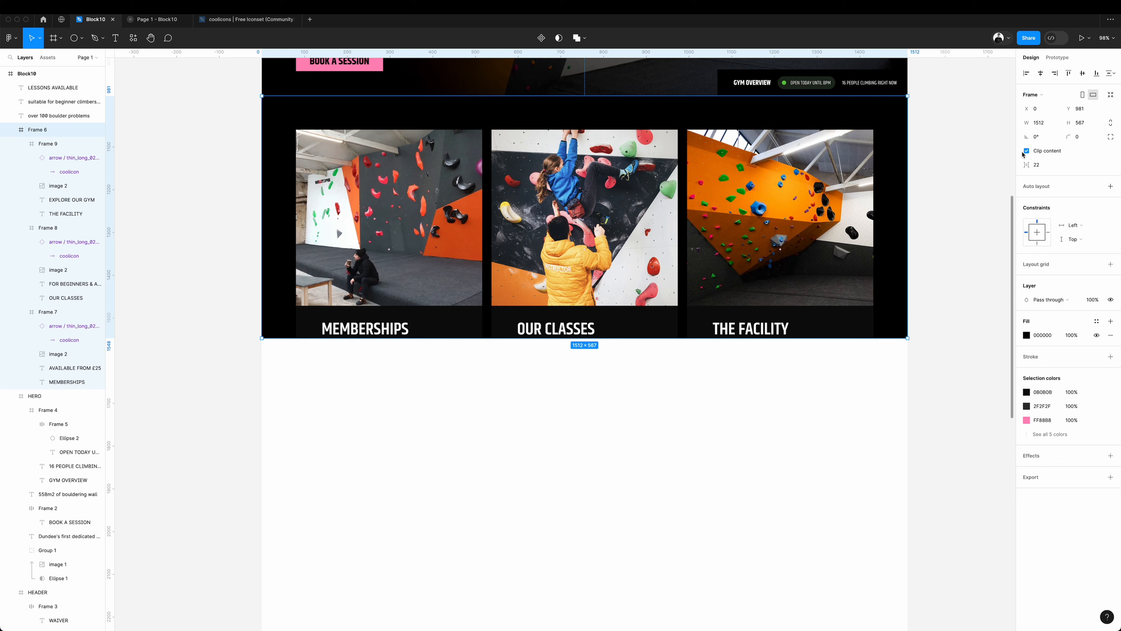
{"action": "left_click", "coordinate": [1024, 152]}
{"action": "mouse_move", "coordinate": [548, 329]}
{"action": "left_mouse_down"}
{"action": "mouse_move", "coordinate": [551, 306]}
{"action": "mouse_move", "coordinate": [551, 334]}
{"action": "left_mouse_up"}
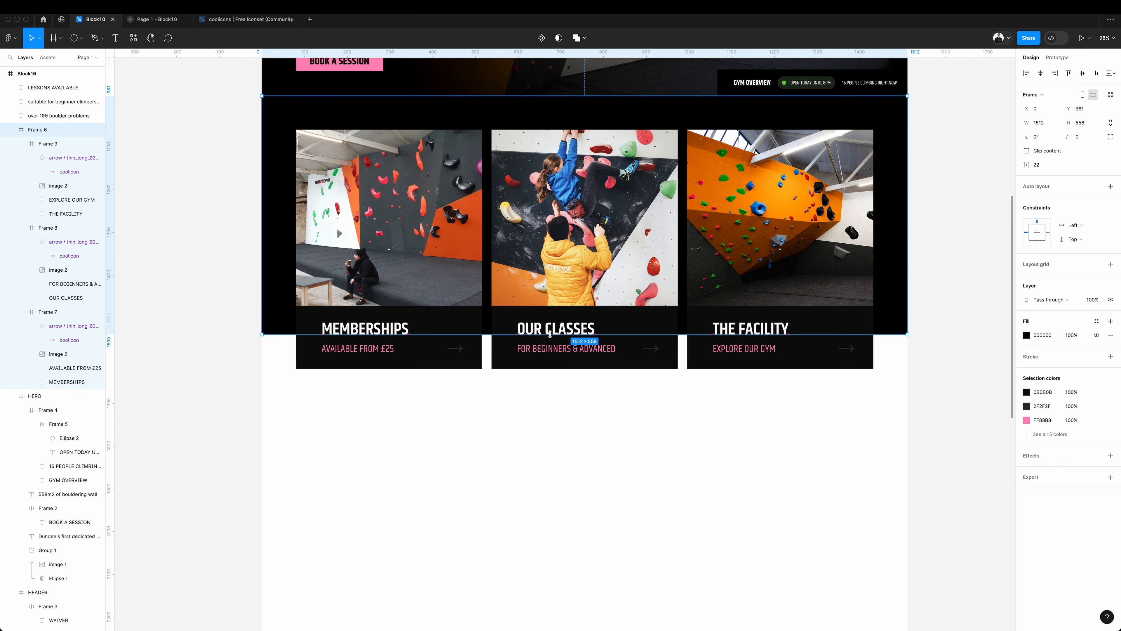
Scroll through the prototype preview to check the header and how the cards overlap the section's lower edge.
{"action": "key", "text": "alt+super+Return"}
{"action": "scroll", "coordinate": [581, 269], "scroll_direction": "down", "scroll_amount": 3}
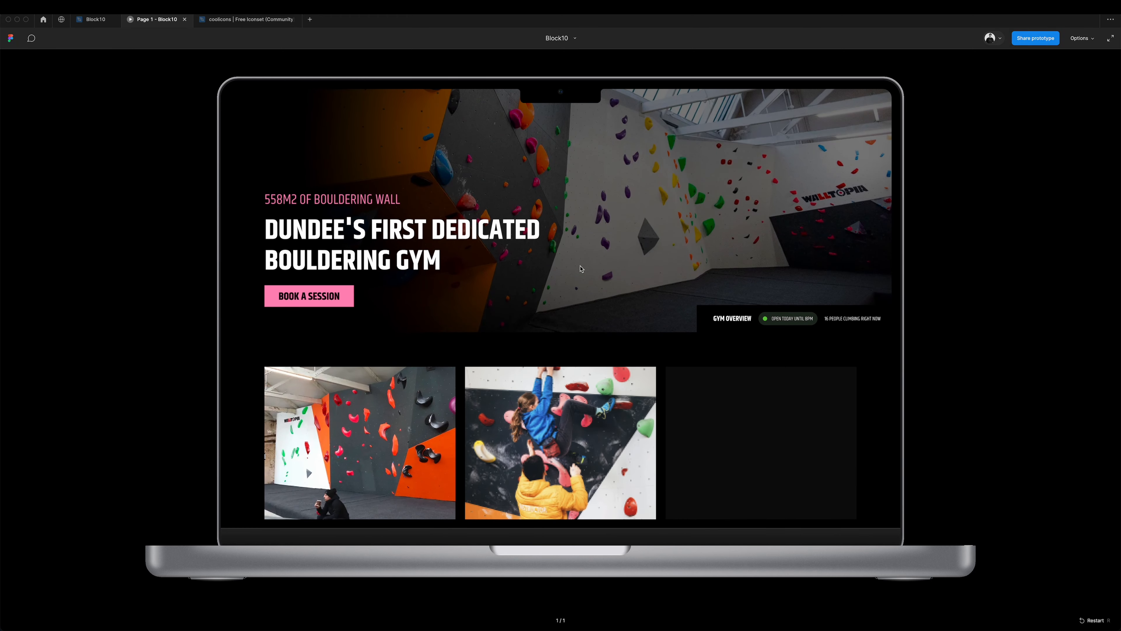
{"action": "scroll", "coordinate": [582, 269], "scroll_direction": "down", "scroll_amount": 3}
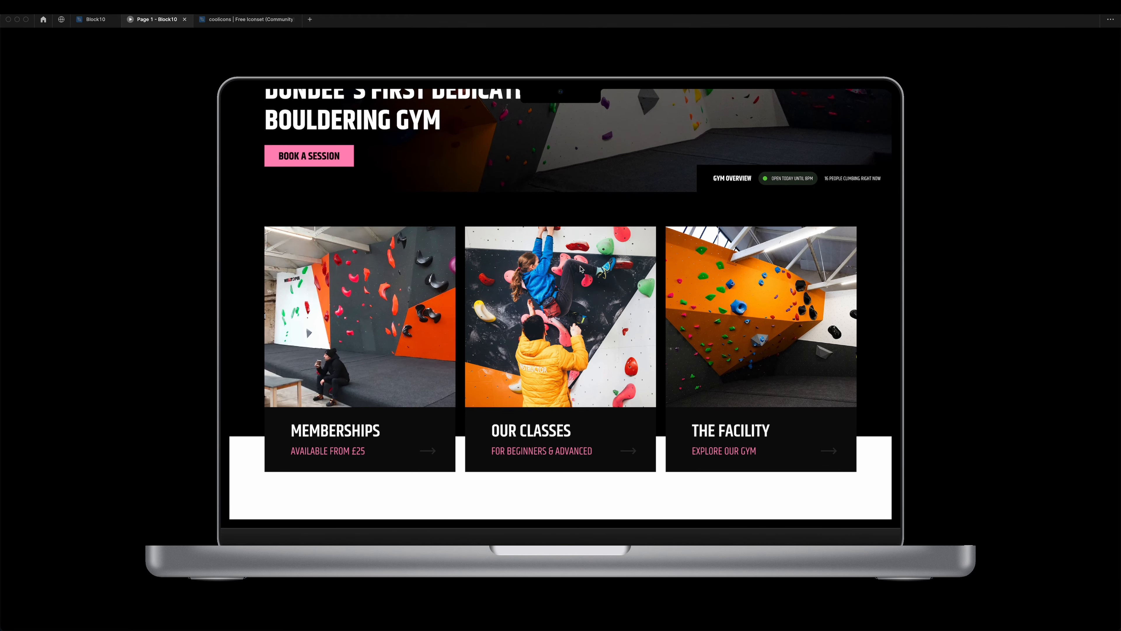
{"action": "scroll", "coordinate": [581, 269], "scroll_direction": "up", "scroll_amount": 2}
{"action": "scroll", "coordinate": [581, 268], "scroll_direction": "down", "scroll_amount": 3}
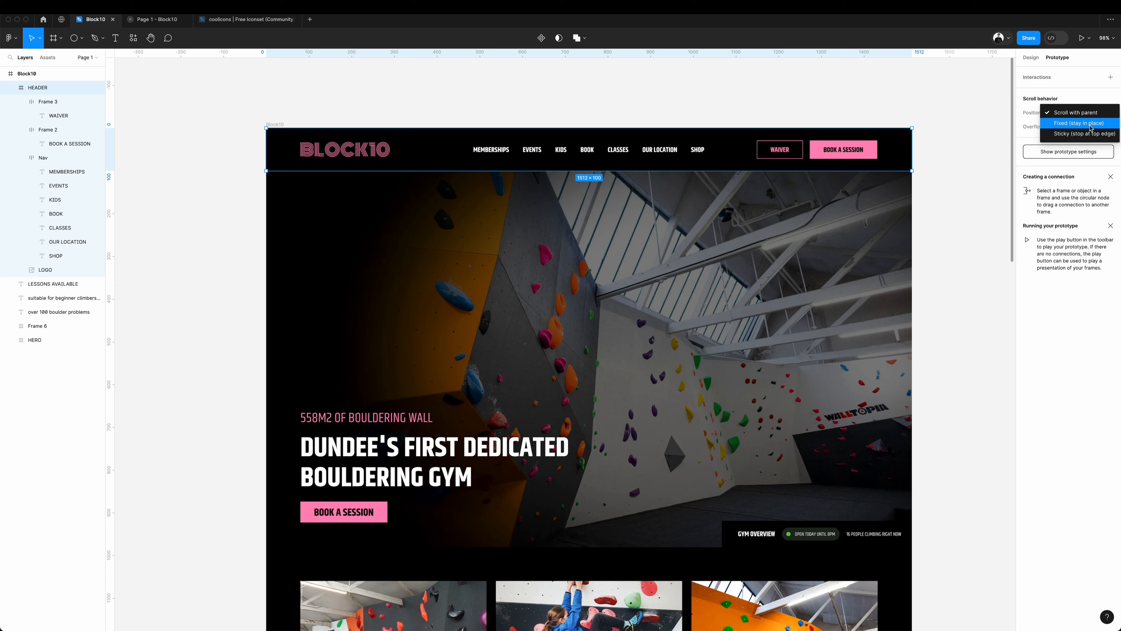
Set the header's scroll position to Sticky and check it by scrolling the prototype preview.
{"action": "left_click", "coordinate": [1079, 123]}
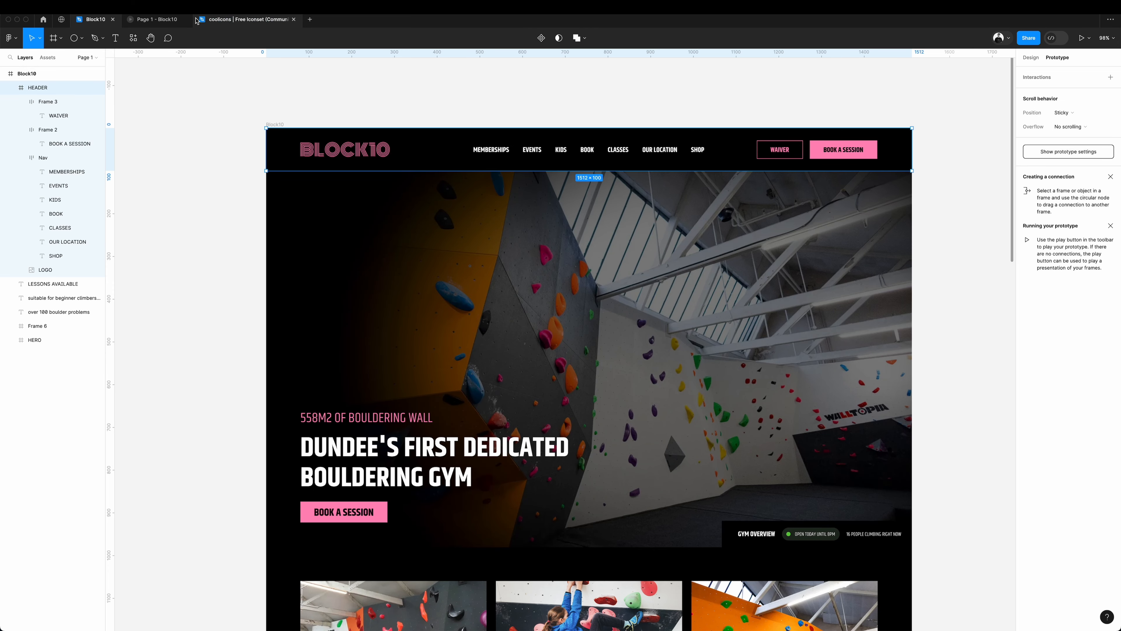
{"action": "key", "text": "alt+super+Return"}
{"action": "scroll", "coordinate": [621, 255], "scroll_direction": "down", "scroll_amount": 5}
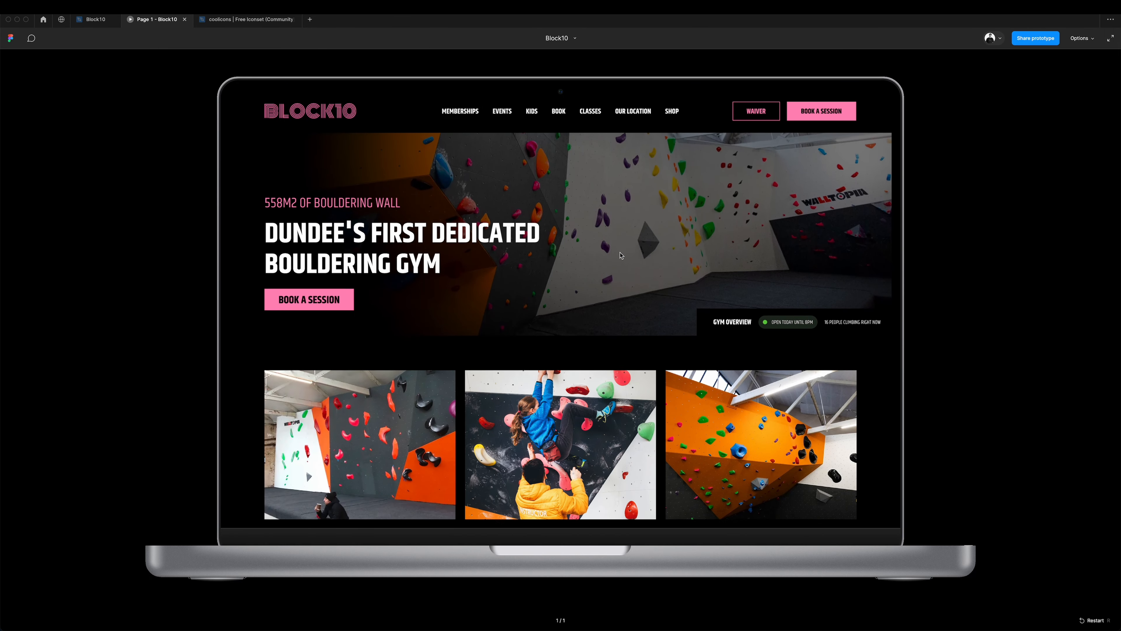
{"action": "scroll", "coordinate": [621, 255], "scroll_direction": "down", "scroll_amount": 5}
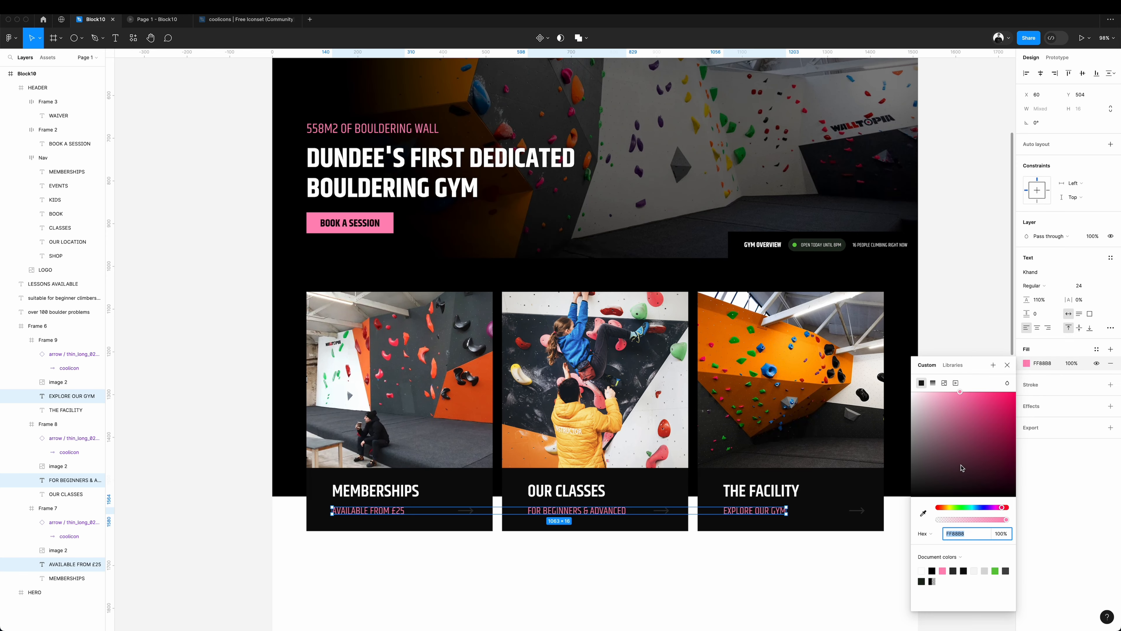
Recolour the subtitles of all three cards to grey A3A3A3.
{"action": "left_click_drag", "start_coordinate": [928, 438], "coordinate": [866, 424]}
{"action": "left_click_drag", "start_coordinate": [865, 429], "coordinate": [866, 426]}
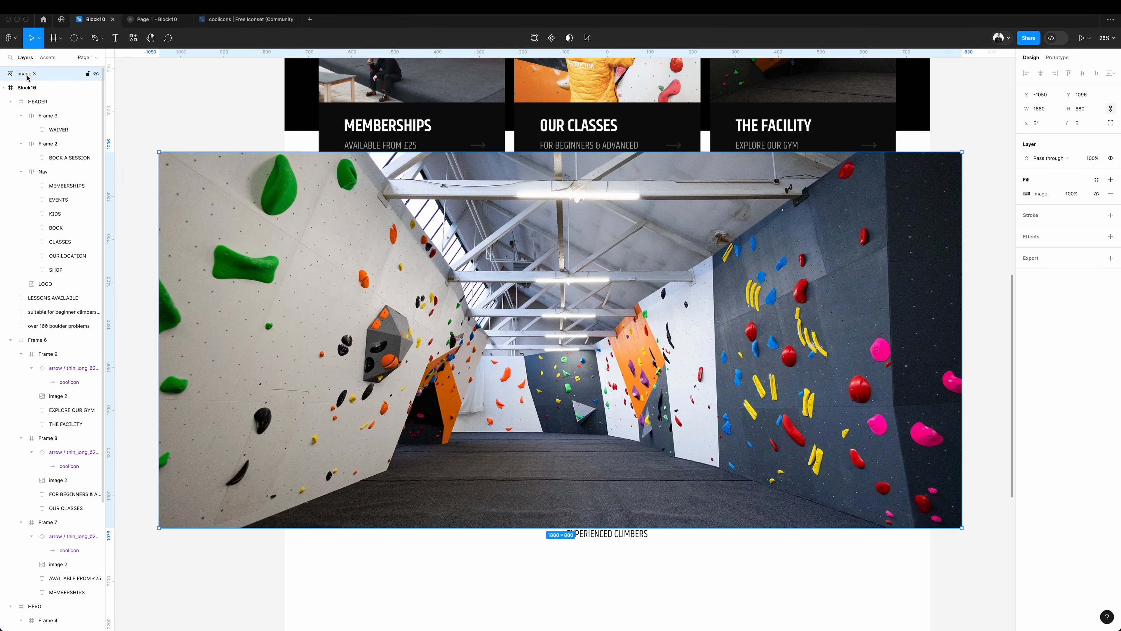
Move the wide gym interior photo into the Block10 frame beneath the CTA section and scale it to 1352 px wide.
{"action": "left_click_drag", "start_coordinate": [28, 98], "coordinate": [28, 93]}
{"action": "left_click_drag", "start_coordinate": [493, 250], "coordinate": [494, 232]}
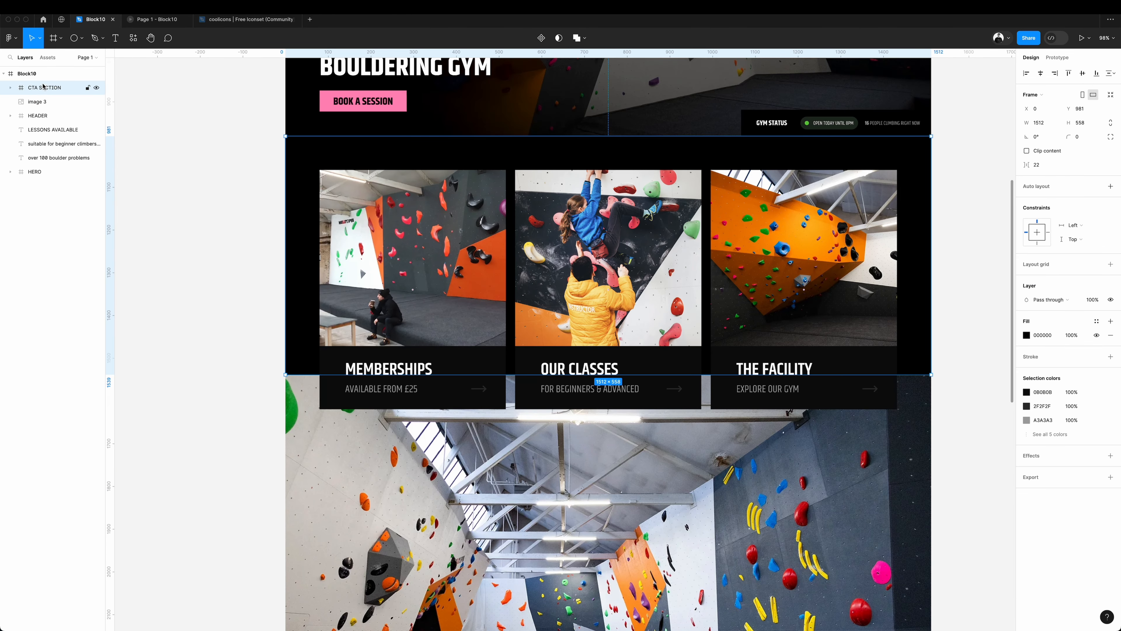
{"action": "left_click", "coordinate": [167, 188]}
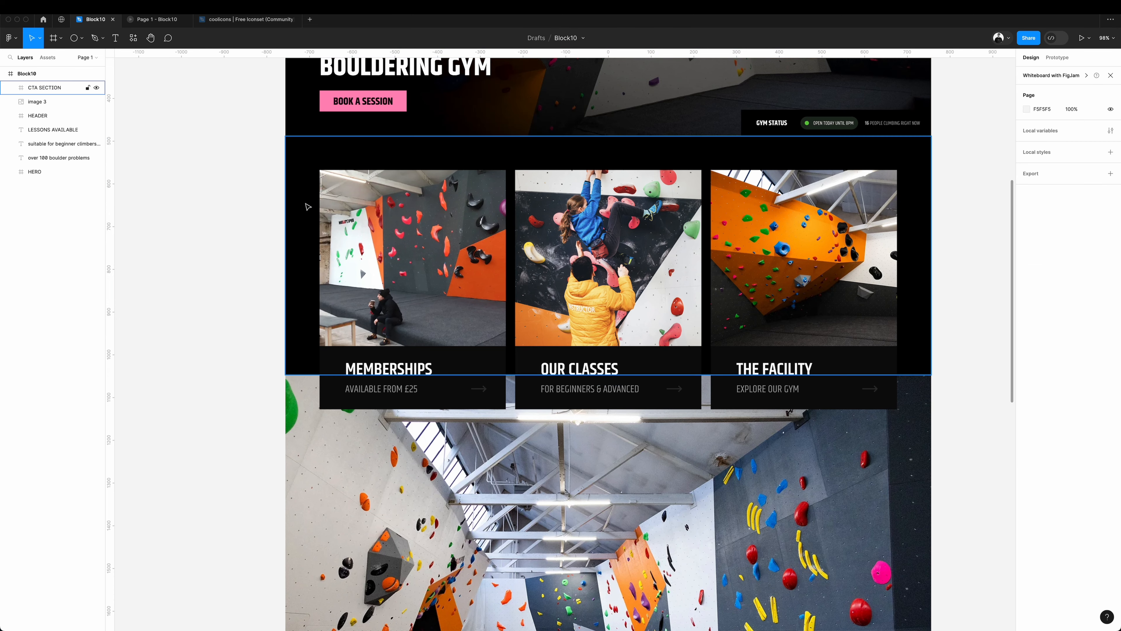
{"action": "scroll", "coordinate": [306, 204], "scroll_direction": "up", "scroll_amount": 2}
{"action": "scroll", "coordinate": [373, 202], "scroll_direction": "down", "scroll_amount": 10}
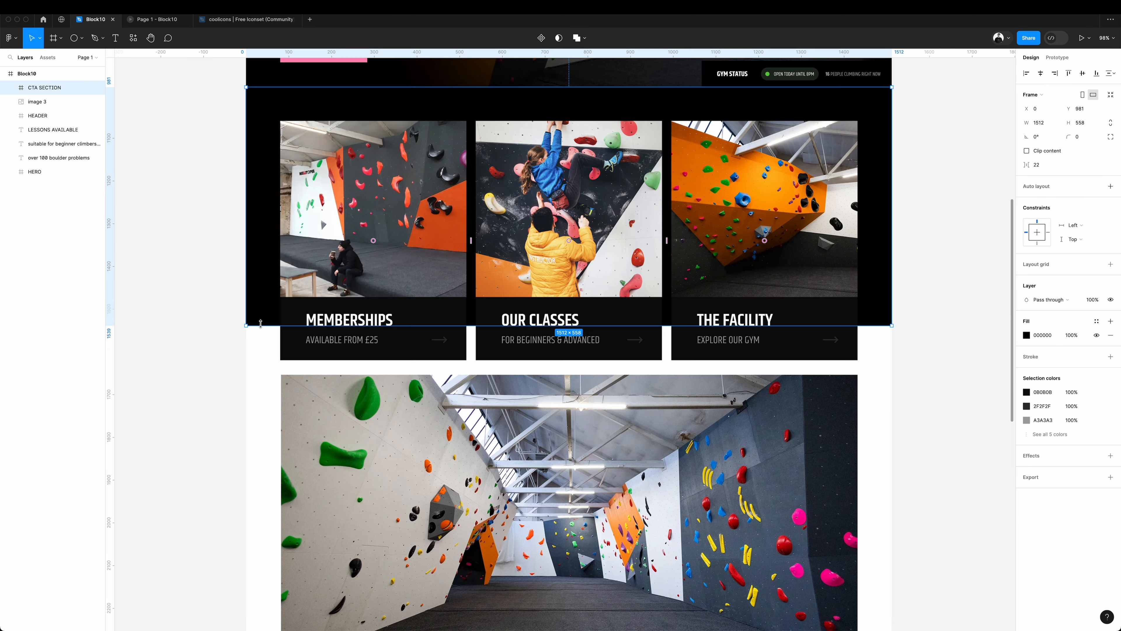
Wrap the wide gym interior photo in its own frame named VIDEO.
{"action": "left_click_drag", "start_coordinate": [260, 327], "coordinate": [260, 392]}
{"action": "right_click", "coordinate": [646, 351]}
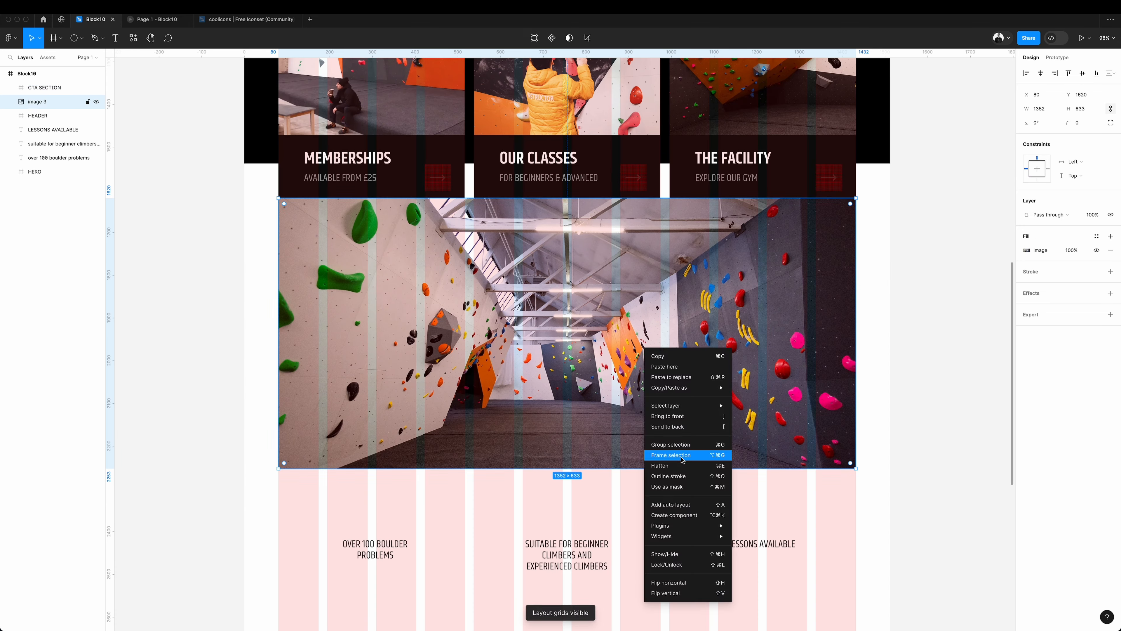
{"action": "left_click", "coordinate": [675, 454]}
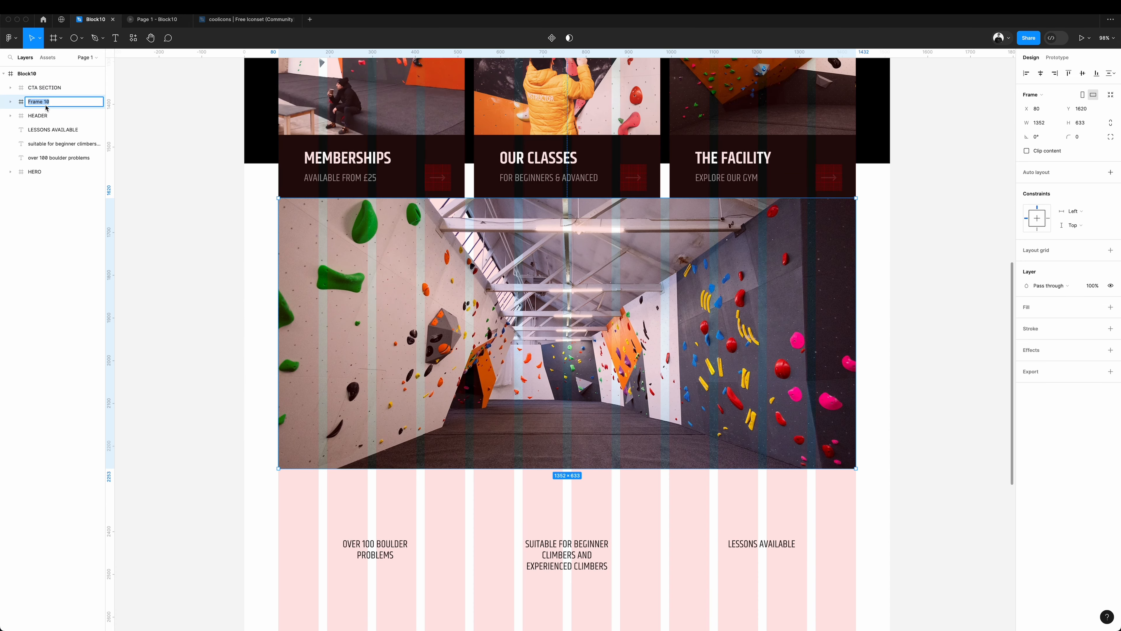
Draw a 220 × 220 circle over the gym interior photo, fill it with black, and centre it.
{"action": "left_click_drag", "start_coordinate": [529, 360], "coordinate": [623, 453]}
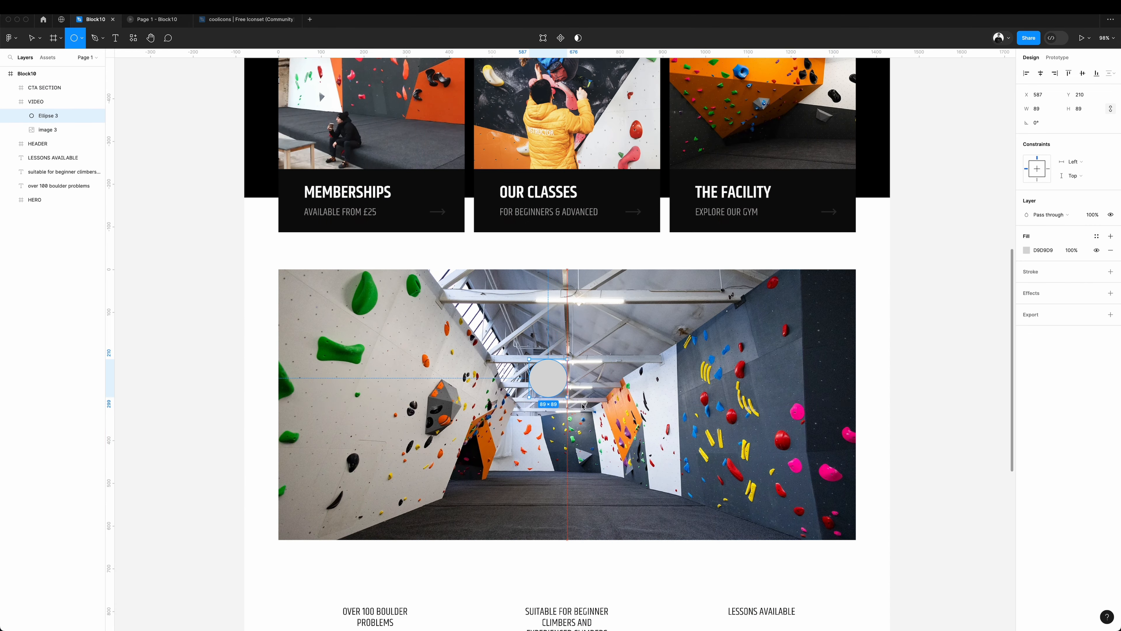
{"action": "left_click", "coordinate": [1027, 250]}
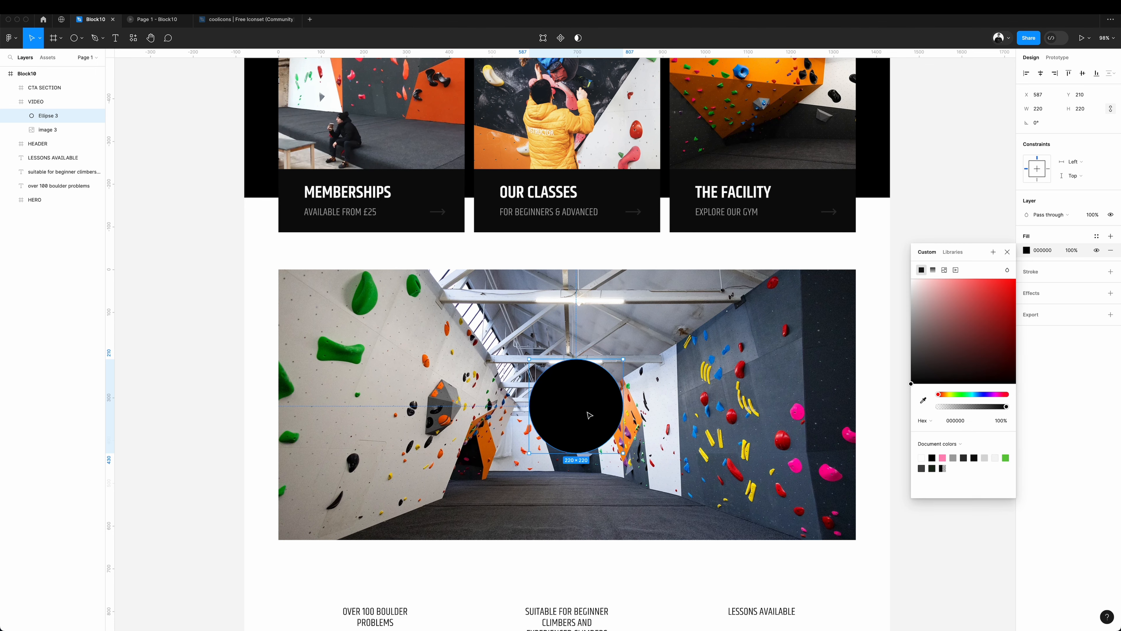
{"action": "left_click_drag", "start_coordinate": [589, 415], "coordinate": [582, 393]}
Paste the play_arrow icon into the middle of the black circle and colour it pink.
{"action": "key", "text": "ctrl+v"}
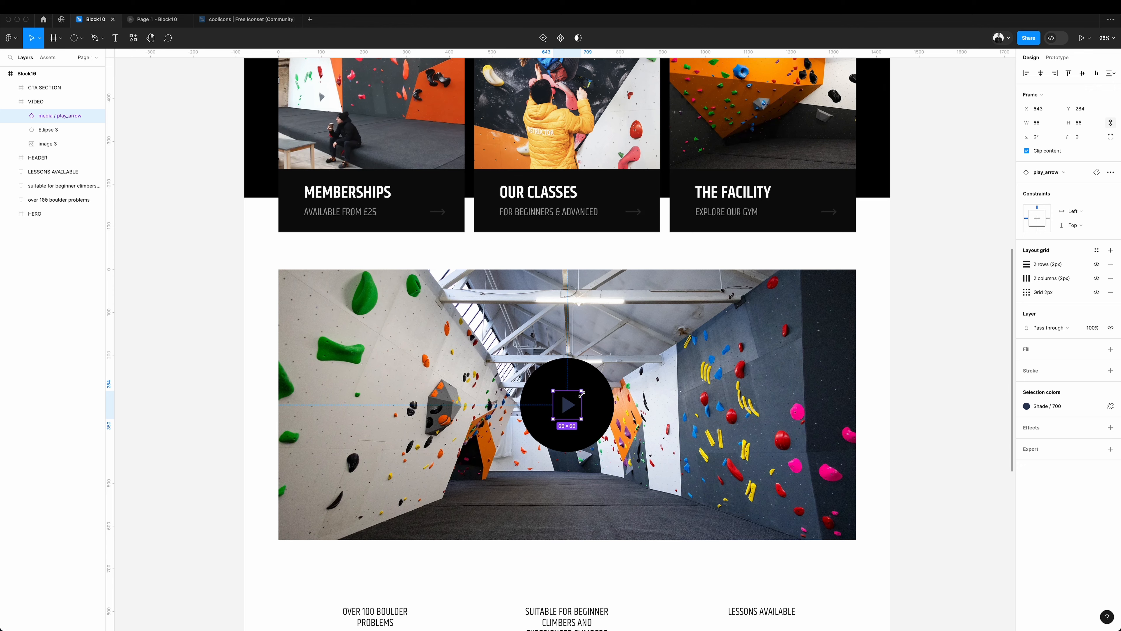
{"action": "left_click_drag", "start_coordinate": [582, 393], "coordinate": [581, 394]}
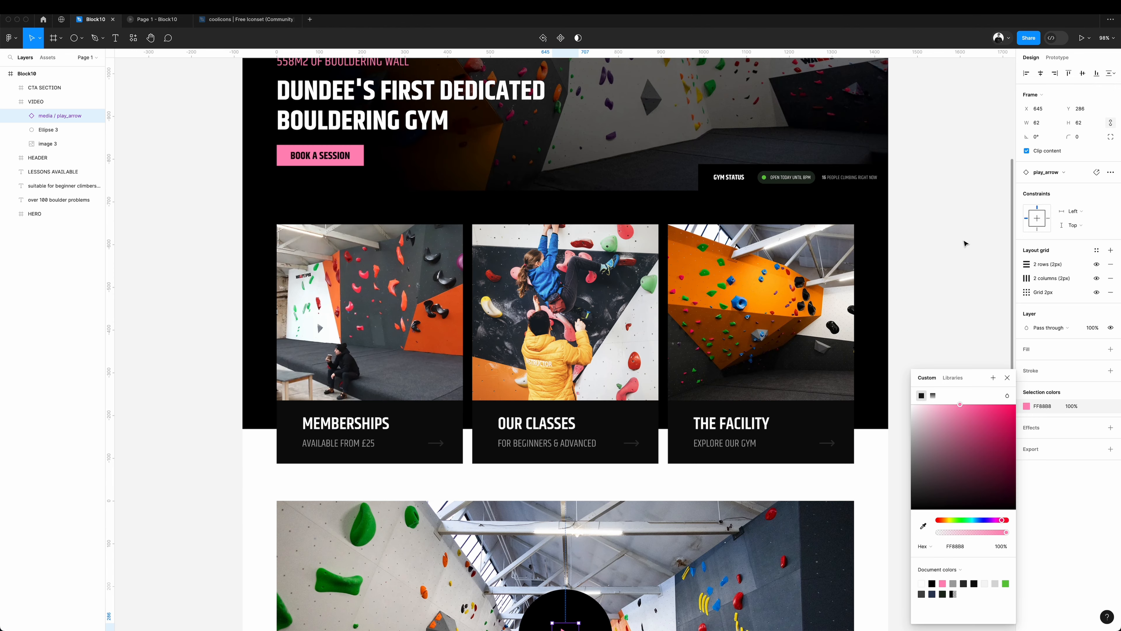
{"action": "left_click", "coordinate": [965, 244]}
{"action": "scroll", "coordinate": [965, 243], "scroll_direction": "down", "scroll_amount": 2}
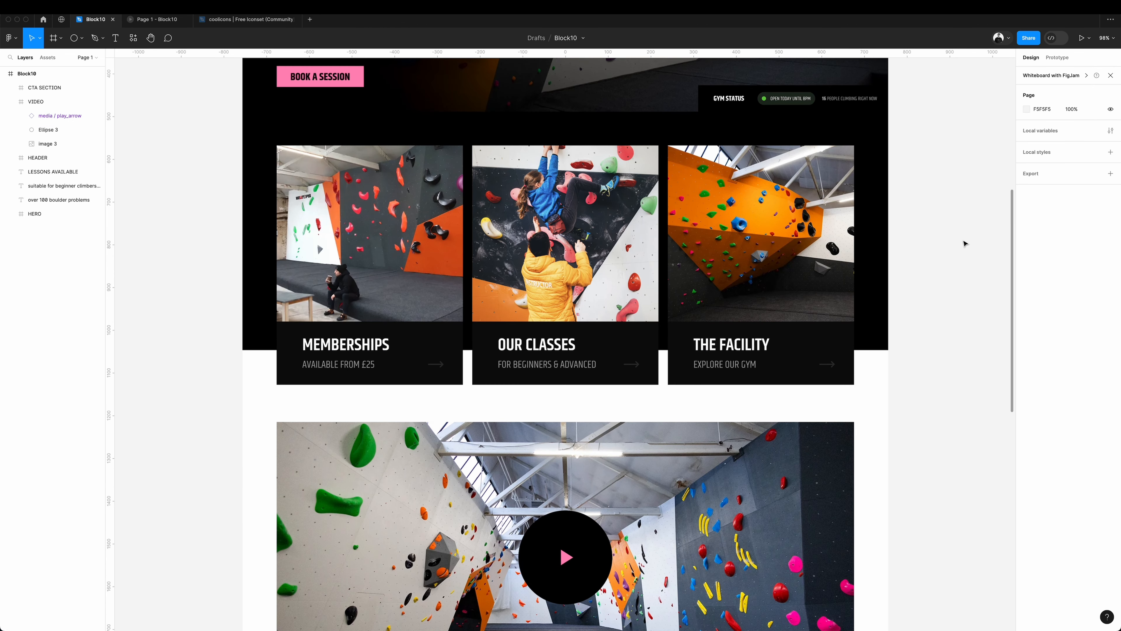
{"action": "scroll", "coordinate": [964, 243], "scroll_direction": "up", "scroll_amount": 2}
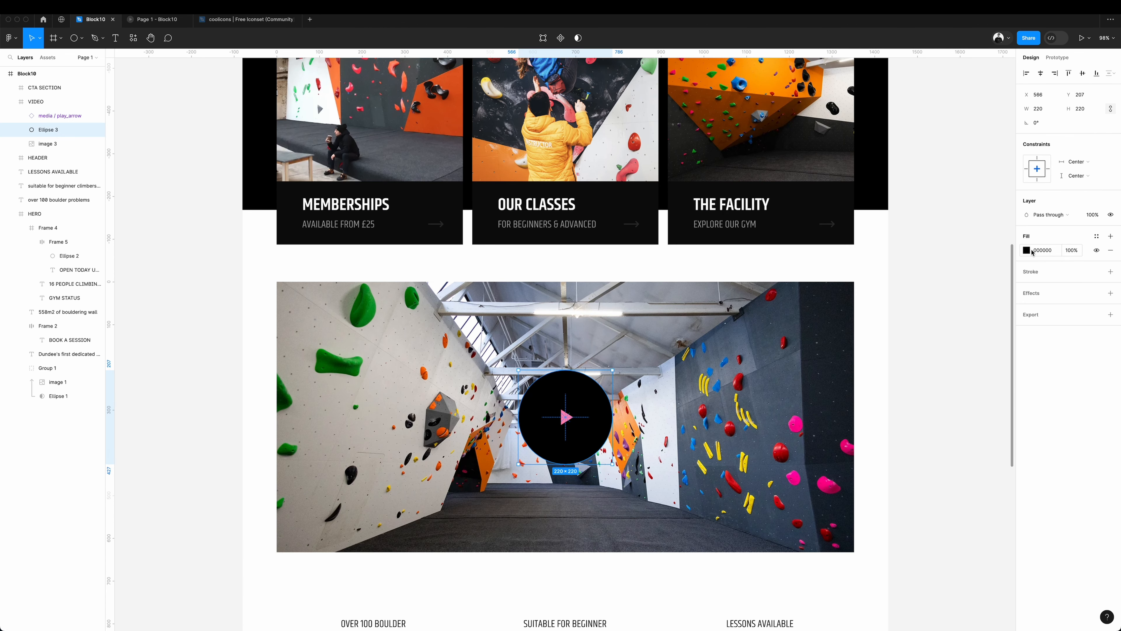
Fill the circle with the document's pink and change the play icon's fill to black.
{"action": "left_click", "coordinate": [1027, 251]}
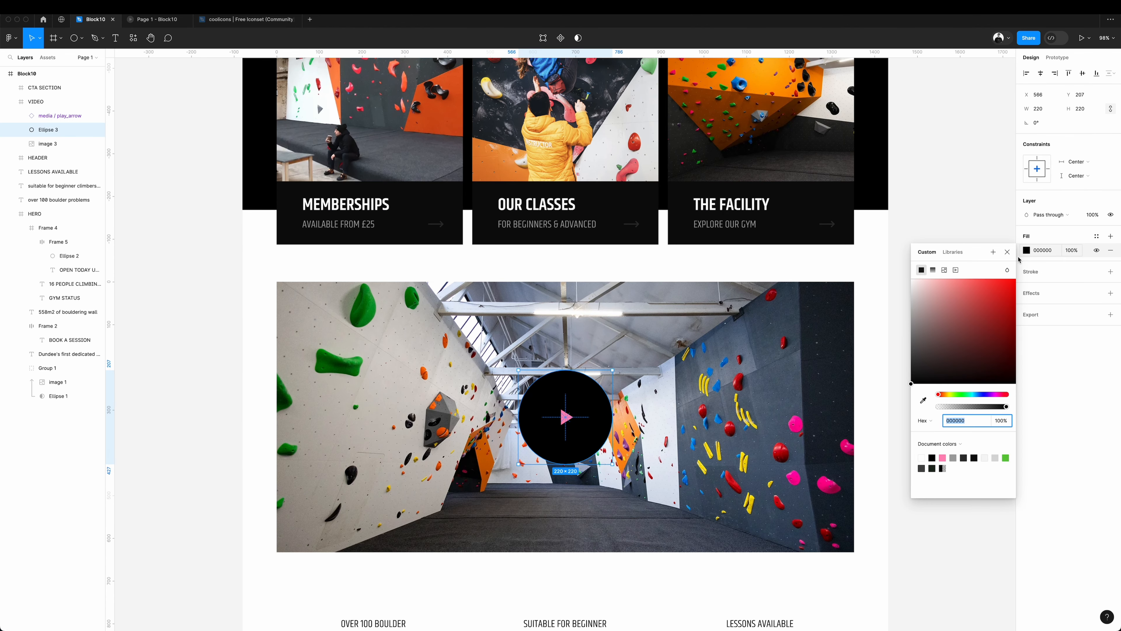
{"action": "left_click", "coordinate": [943, 457]}
{"action": "left_click", "coordinate": [567, 417]}
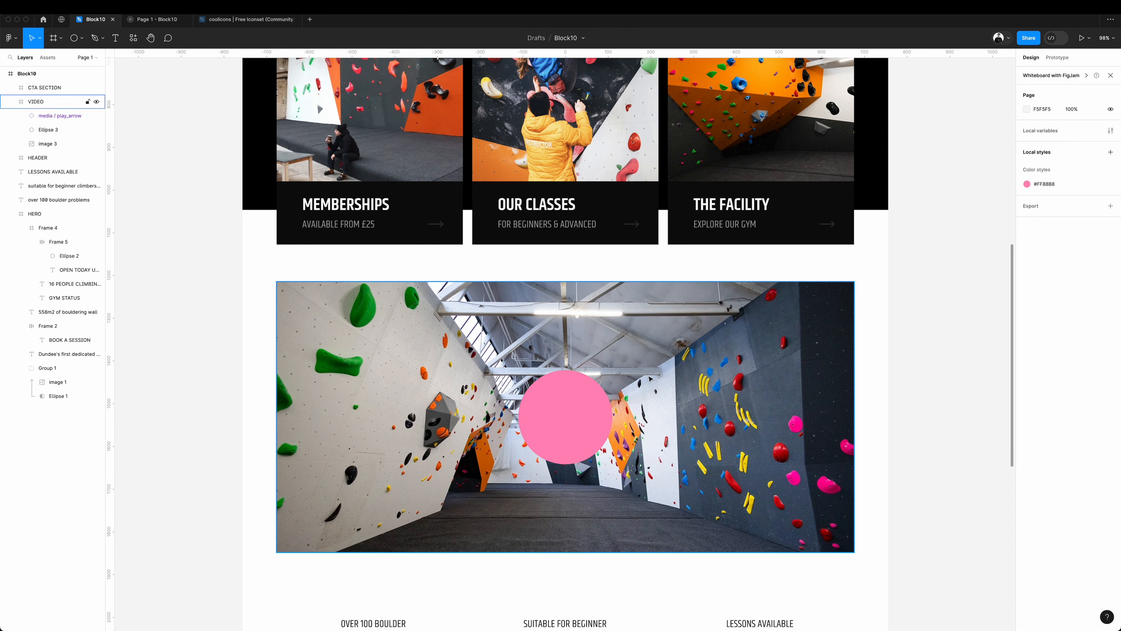
{"action": "double_click", "coordinate": [566, 418]}
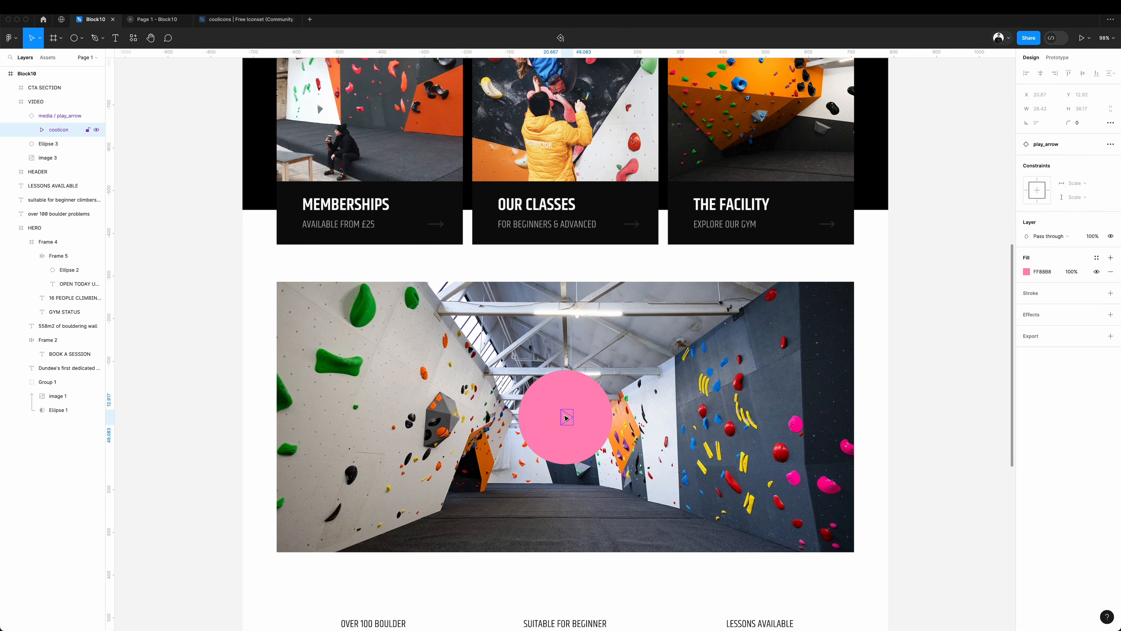
{"action": "left_click", "coordinate": [1025, 274]}
{"action": "left_click", "coordinate": [932, 478]}
Shrink the pink circle from its centre to 196 × 196 as a rim around a smaller black circle.
{"action": "left_click_drag", "start_coordinate": [613, 372], "coordinate": [608, 377]}
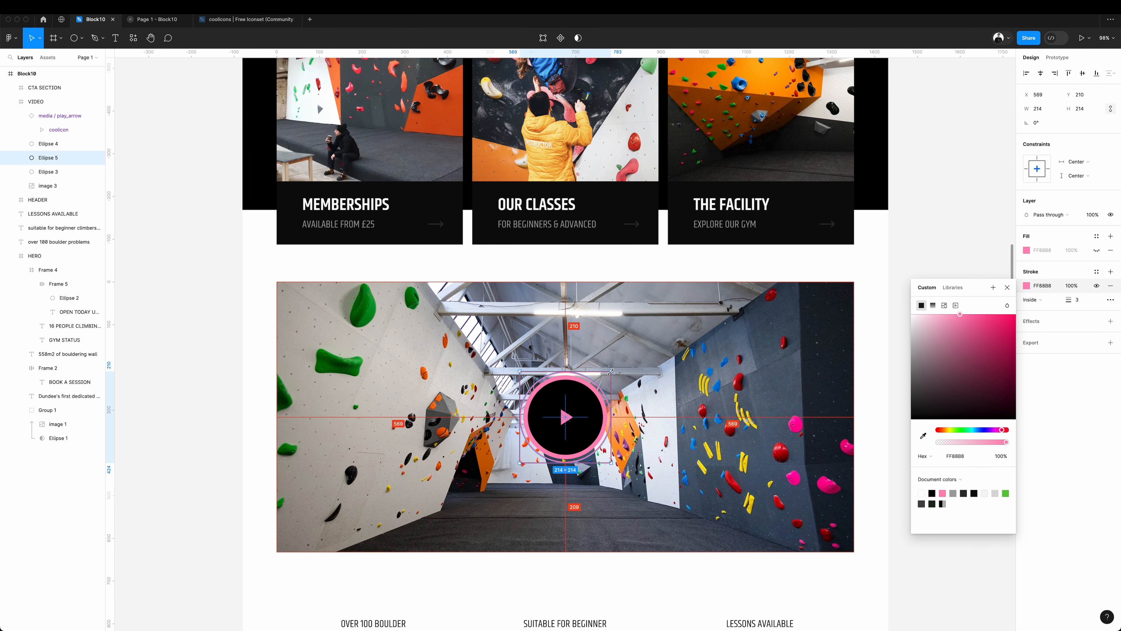
Surround the play button with two concentric unfilled pink rings with an inside stroke, the outer one about 224 × 224.
{"action": "left_click_drag", "start_coordinate": [613, 370], "coordinate": [611, 373]}
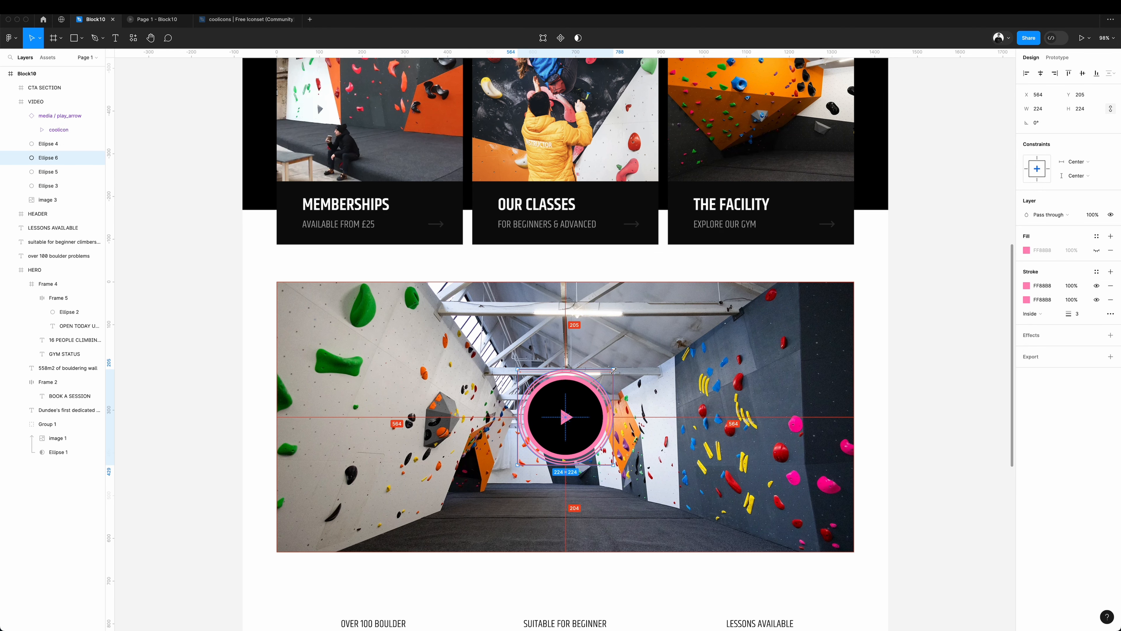
{"action": "left_click_drag", "start_coordinate": [612, 370], "coordinate": [614, 371]}
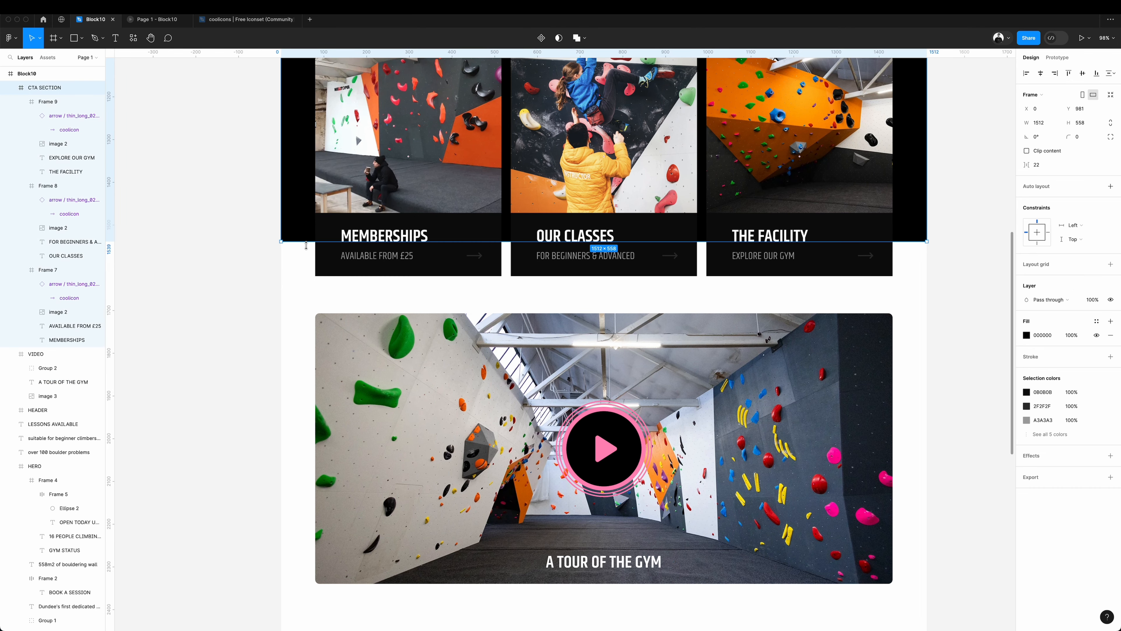
Extend the black card section below the three photo cards and give the cards a dark grey fill.
{"action": "left_click_drag", "start_coordinate": [601, 288], "coordinate": [601, 309]}
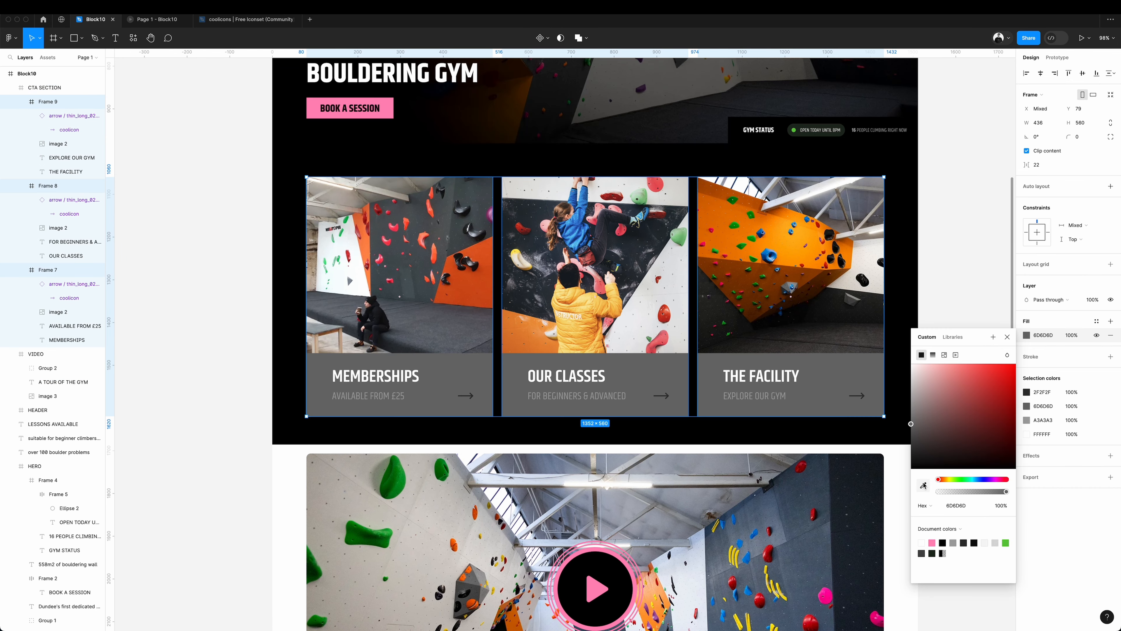
{"action": "left_click", "coordinate": [924, 485]}
{"action": "left_click", "coordinate": [793, 253]}
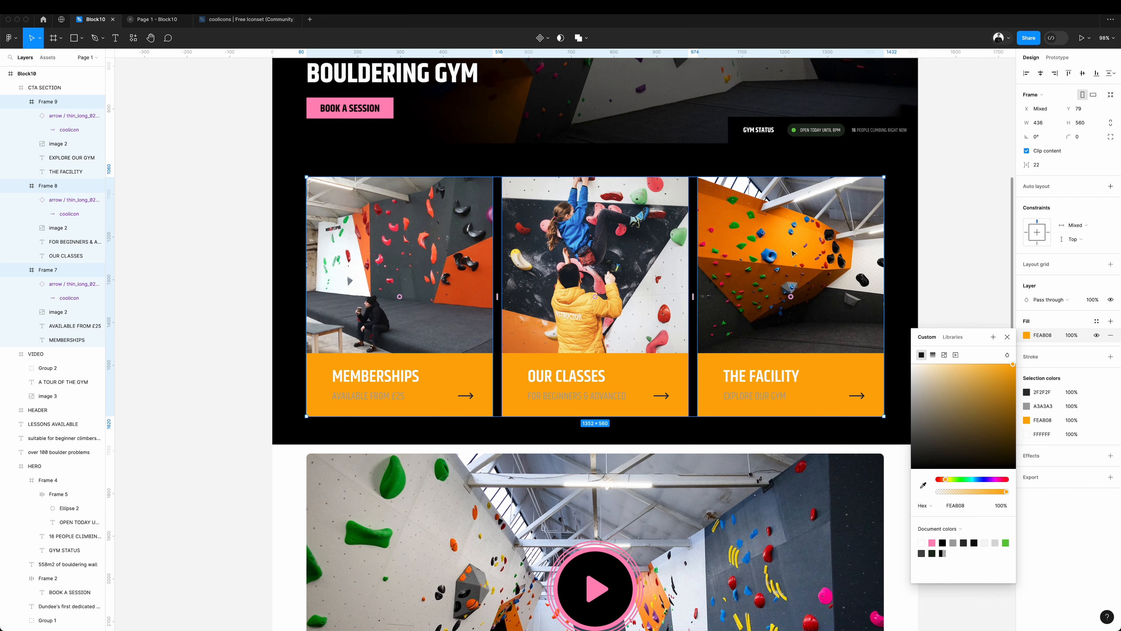
{"action": "left_click", "coordinate": [954, 234]}
Try to scale the video section to the full 1512 page width, directly beneath the black card section.
{"action": "scroll", "coordinate": [941, 263], "scroll_direction": "up", "scroll_amount": 5}
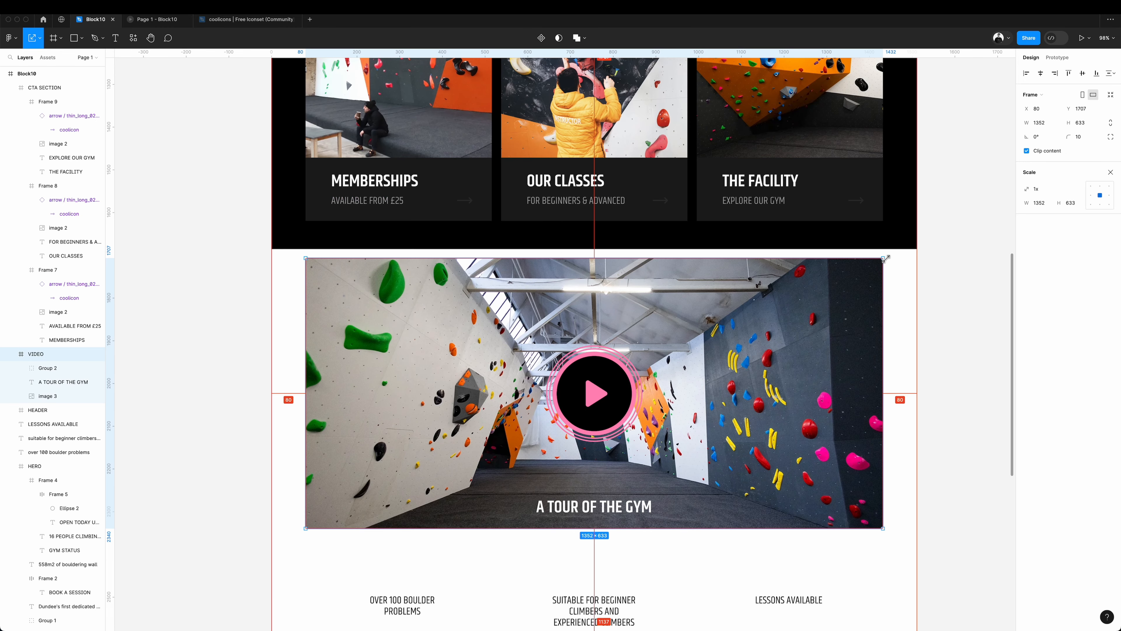
{"action": "left_click_drag", "start_coordinate": [883, 258], "coordinate": [917, 245]}
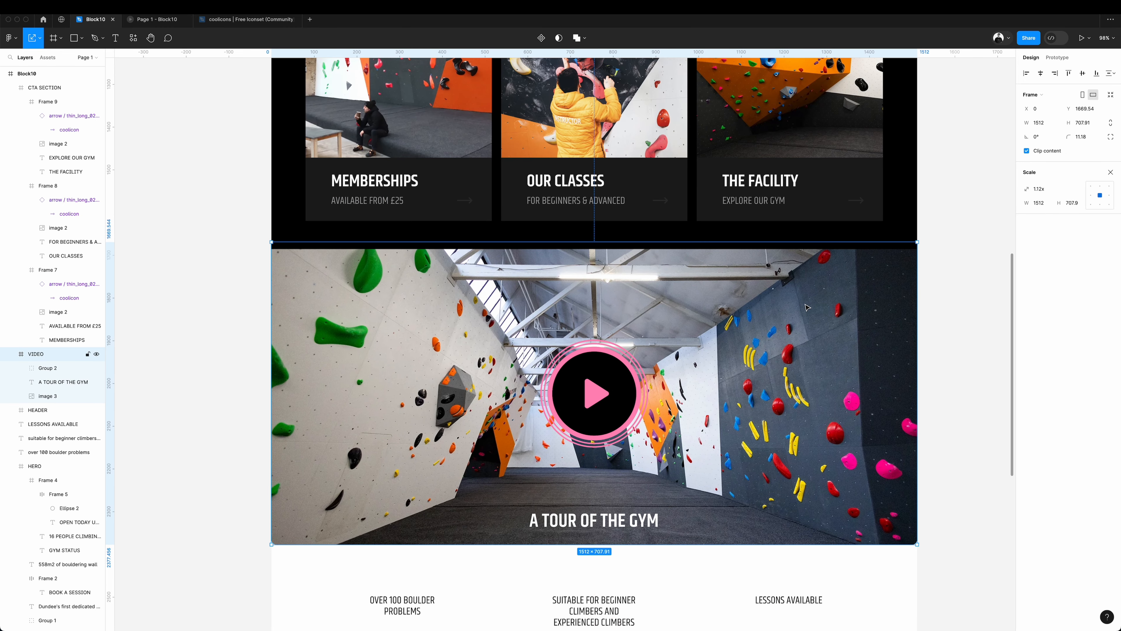
{"action": "left_click_drag", "start_coordinate": [807, 306], "coordinate": [806, 313]}
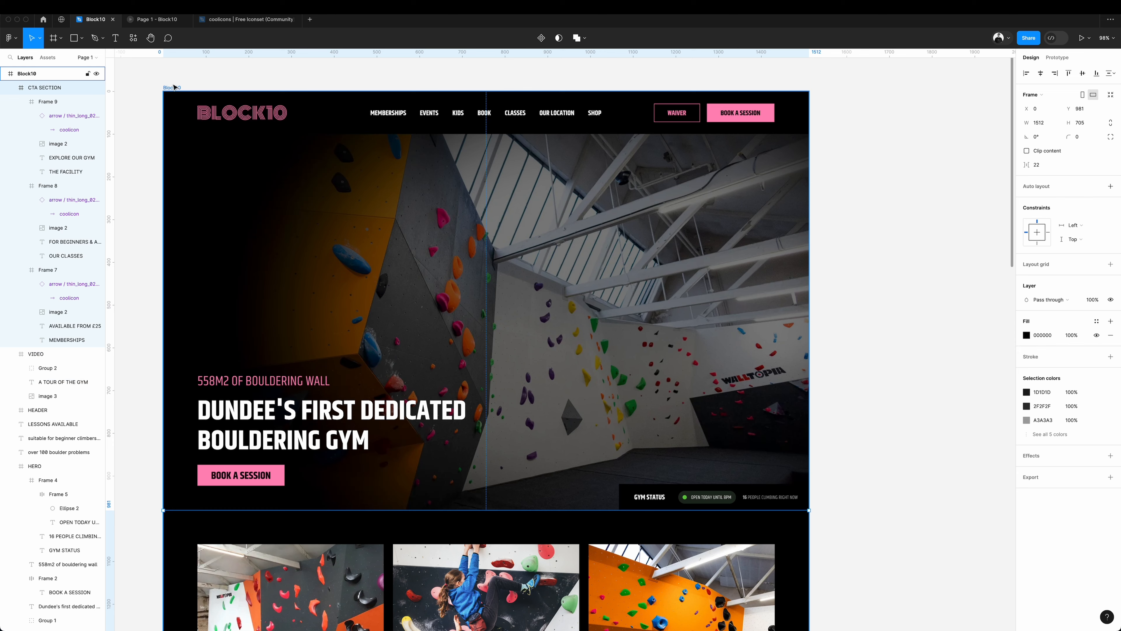
Fill the whole Block10 homepage frame with black.
{"action": "key", "text": "shift+Return"}
{"action": "left_click", "coordinate": [1027, 278]}
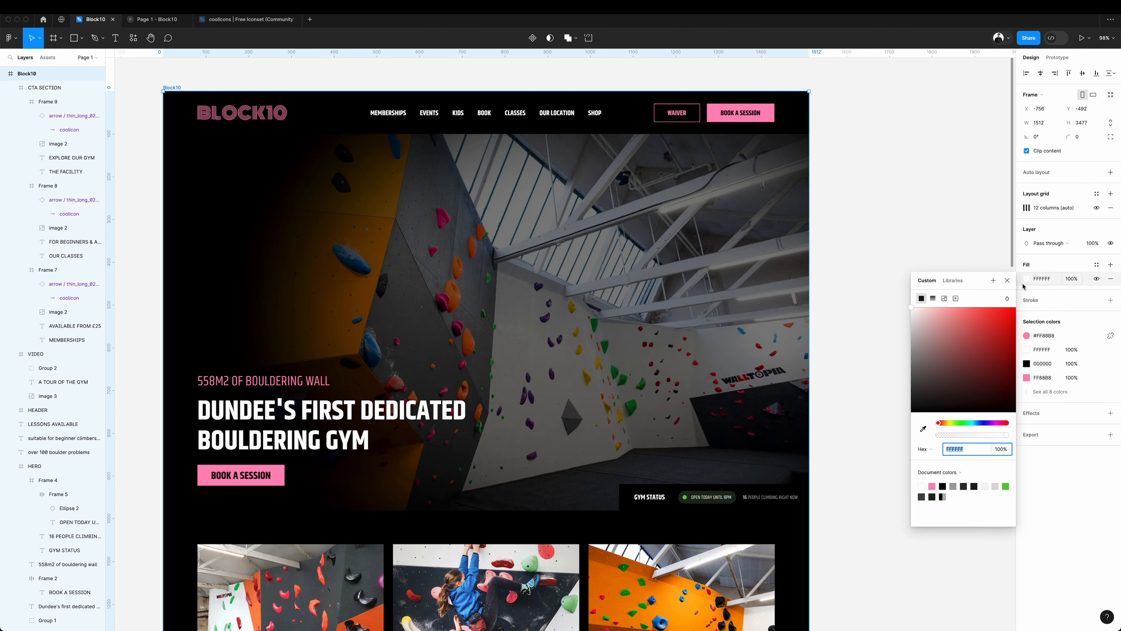
{"action": "left_click", "coordinate": [843, 382]}
Turn the captions below the video white and reword the last two as SUITABLE FOR ALL EXPERIENCE and LESSONS AVAILABLE FOR KIDS & ADVANCED.
{"action": "scroll", "coordinate": [843, 382], "scroll_direction": "down", "scroll_amount": 15}
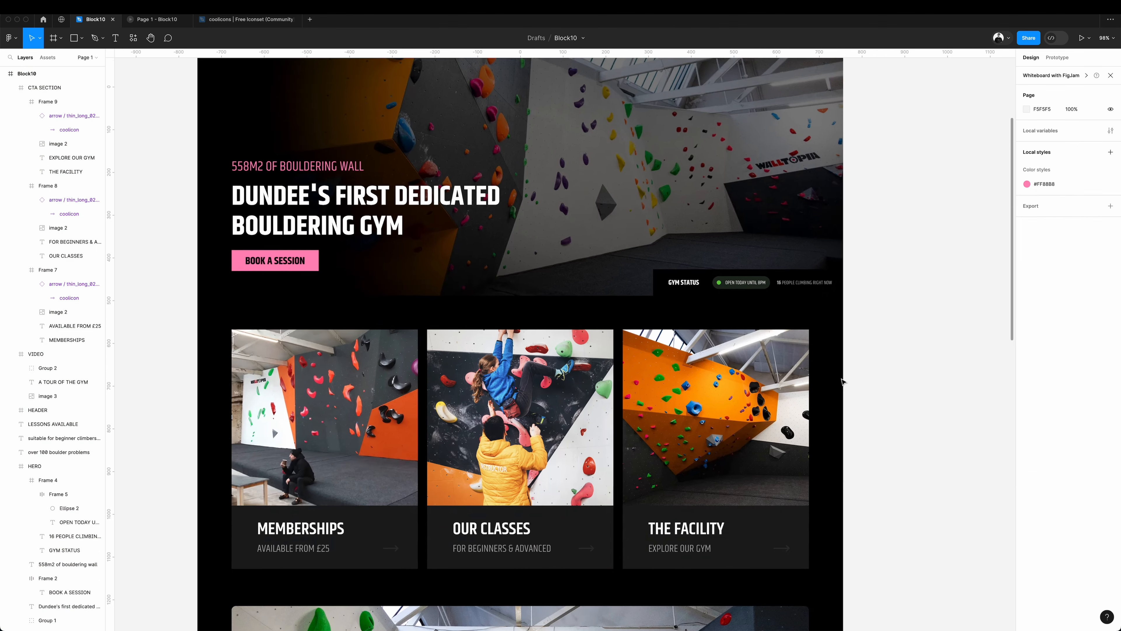
{"action": "scroll", "coordinate": [844, 382], "scroll_direction": "up", "scroll_amount": 2}
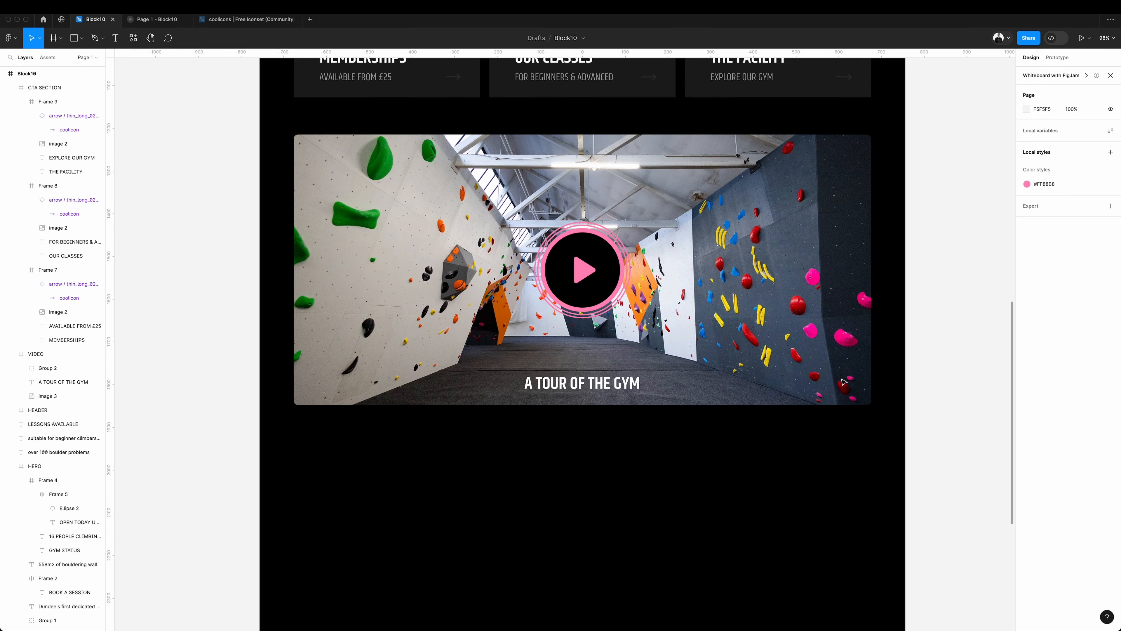
{"action": "double_click", "coordinate": [617, 556]}
{"action": "left_click_drag", "start_coordinate": [617, 556], "coordinate": [652, 576]}
{"action": "type", "text": "ALL"}
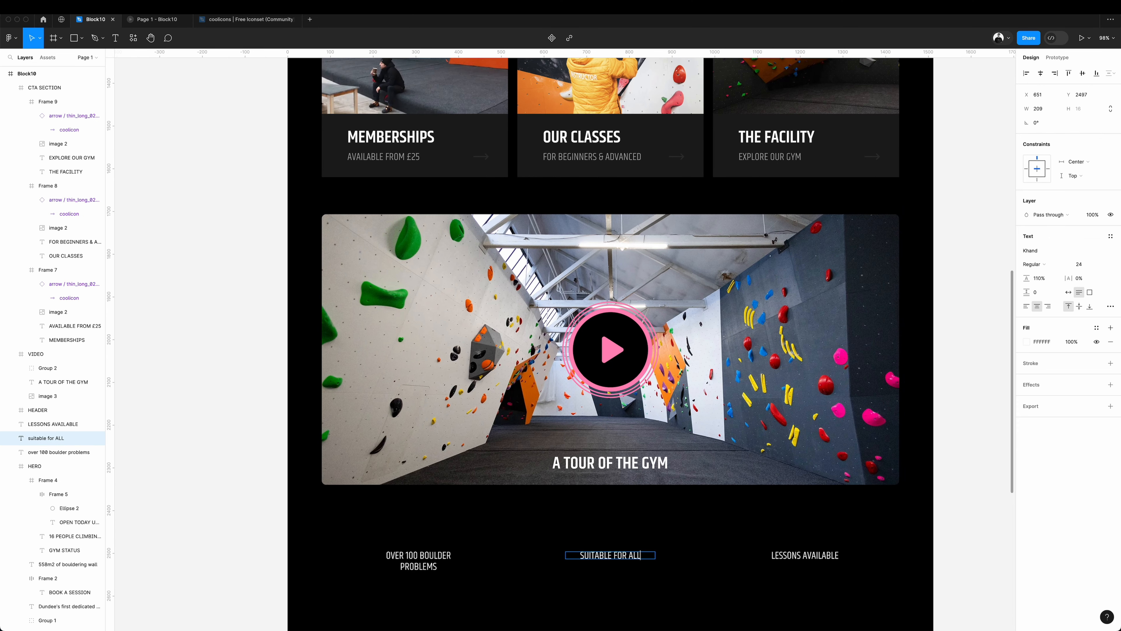
{"action": "type", "text": " EXPERIENCE"}
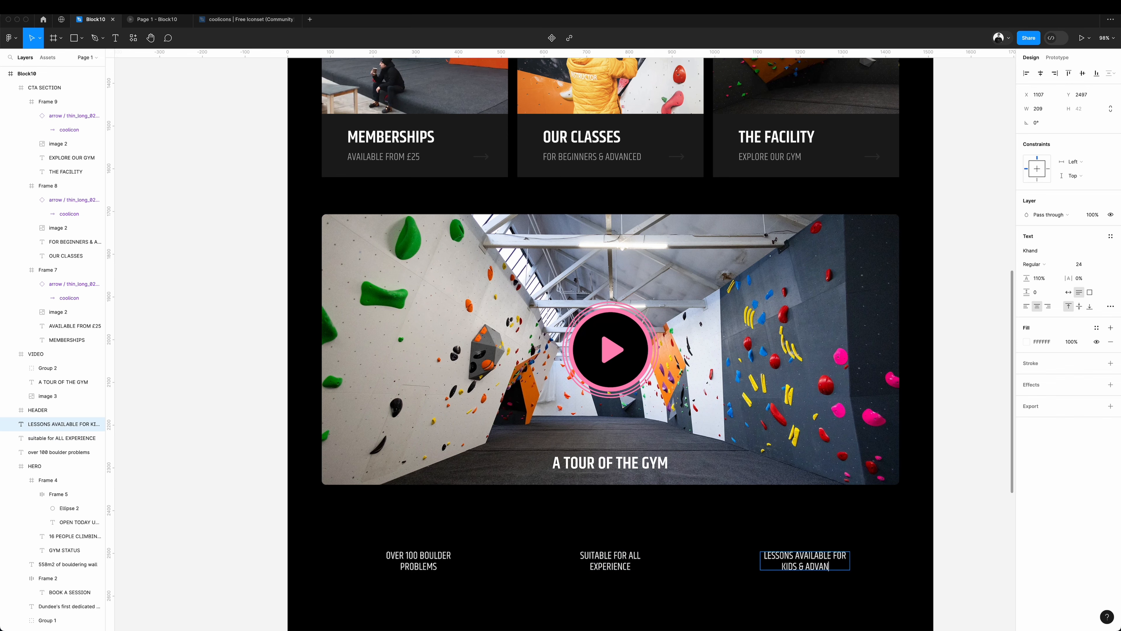
{"action": "key", "text": "Escape"}
Draw a 1352 × 360 frame around the boulder problems caption below the video and divide its width by 3.
{"action": "key", "text": "f"}
{"action": "scroll", "coordinate": [609, 310], "scroll_direction": "down", "scroll_amount": 4}
{"action": "mouse_move", "coordinate": [330, 304]}
{"action": "left_mouse_down"}
{"action": "mouse_move", "coordinate": [389, 325]}
{"action": "mouse_move", "coordinate": [523, 434]}
{"action": "mouse_move", "coordinate": [517, 455]}
{"action": "left_mouse_up"}
{"action": "left_click_drag", "start_coordinate": [518, 420], "coordinate": [908, 413]}
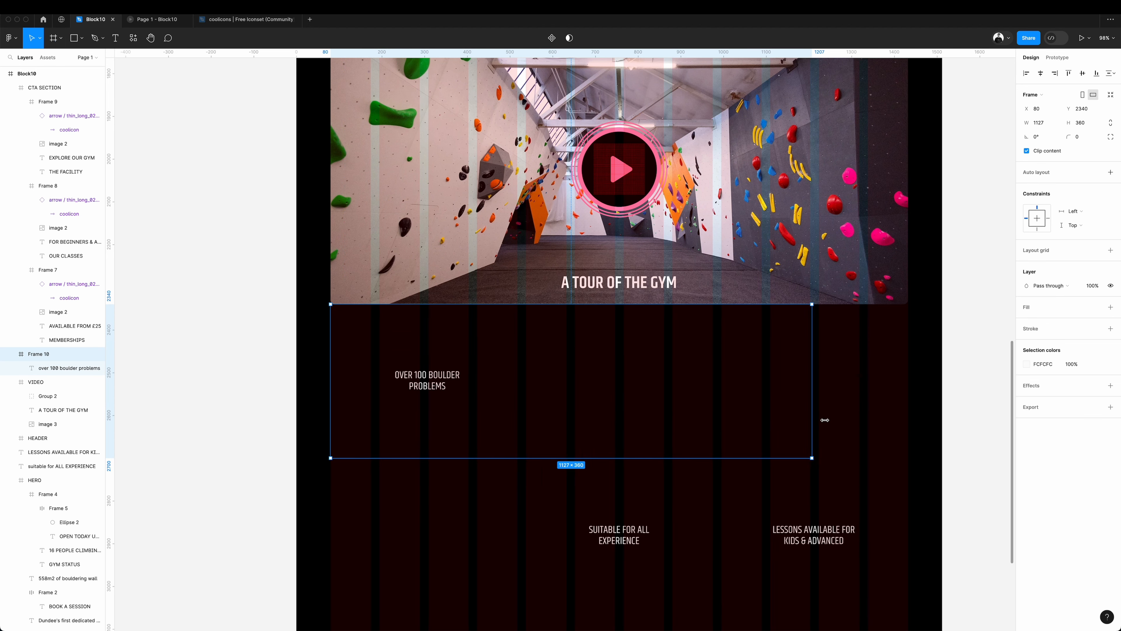
{"action": "left_click", "coordinate": [1055, 126]}
{"action": "type", "text": "/"}
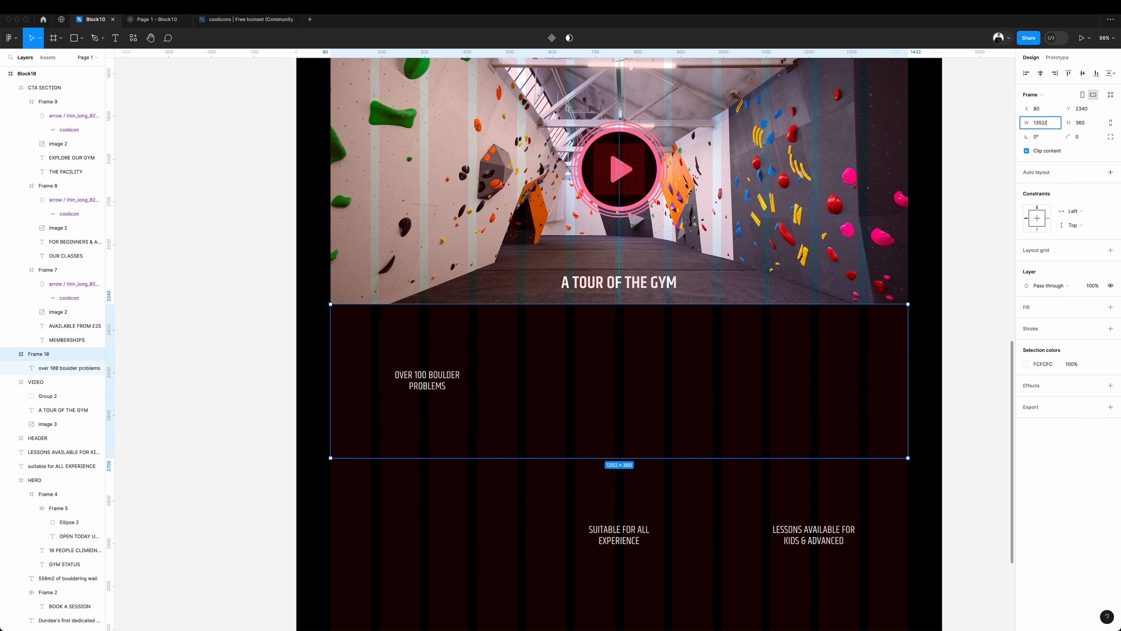
{"action": "type", "text": "3"}
{"action": "key", "text": "Return"}
Create two matching frames beside the first one, holding the centred SUITABLE FOR ALL EXPERIENCE and LESSONS AVAILABLE captions.
{"action": "key", "text": "super+d"}
{"action": "left_click_drag", "start_coordinate": [428, 406], "coordinate": [766, 395]}
{"action": "left_click", "coordinate": [1041, 73]}
{"action": "key", "text": "super+d"}
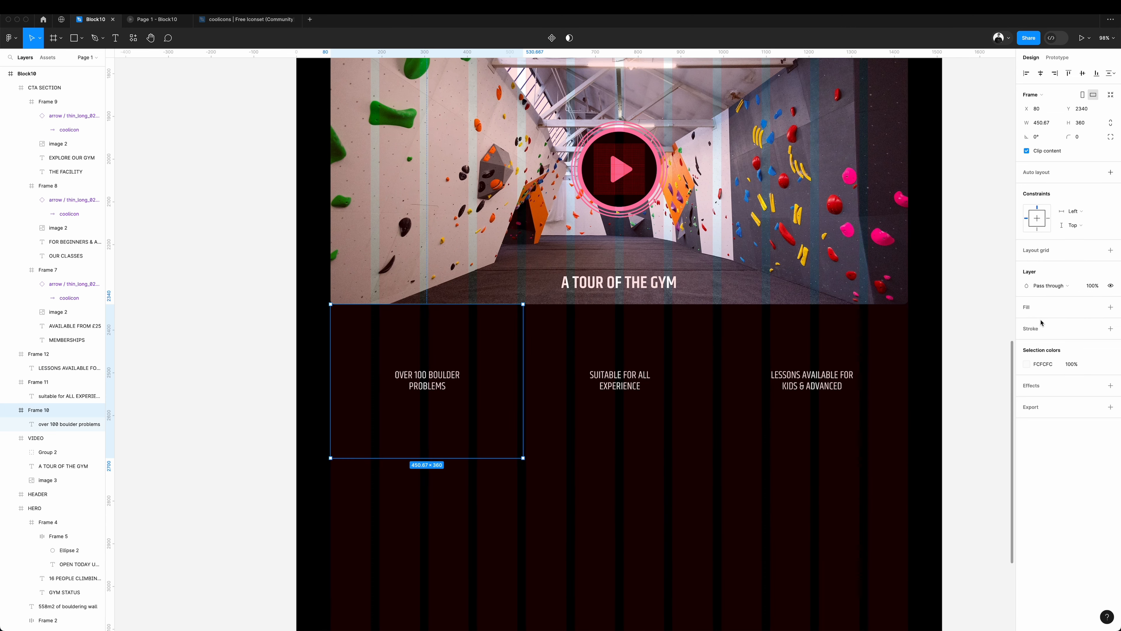
Add a stroke of 1 to only the right side of the first caption frame, coloured dark grey 212121.
{"action": "left_click", "coordinate": [1037, 329]}
{"action": "left_click", "coordinate": [1096, 357]}
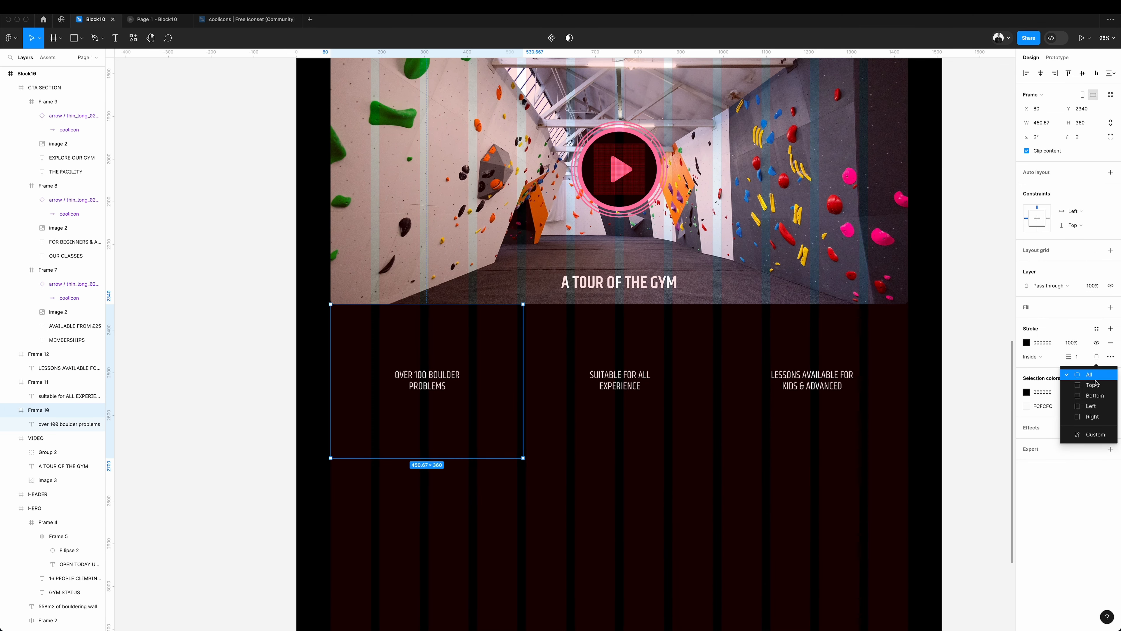
{"action": "left_click", "coordinate": [1098, 418]}
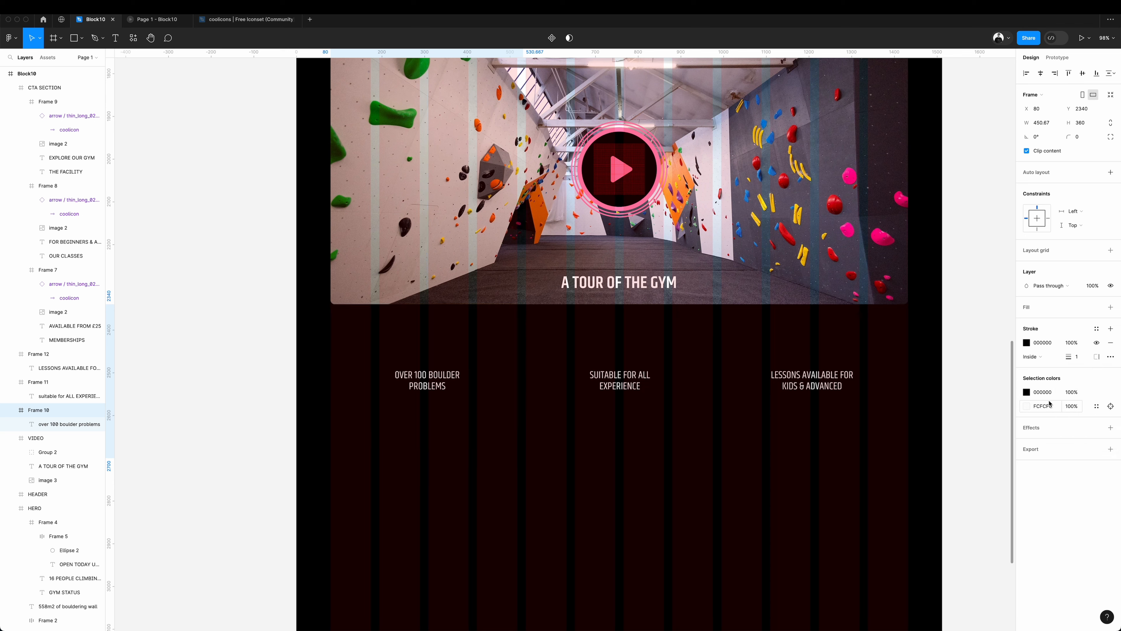
{"action": "left_click", "coordinate": [1029, 344]}
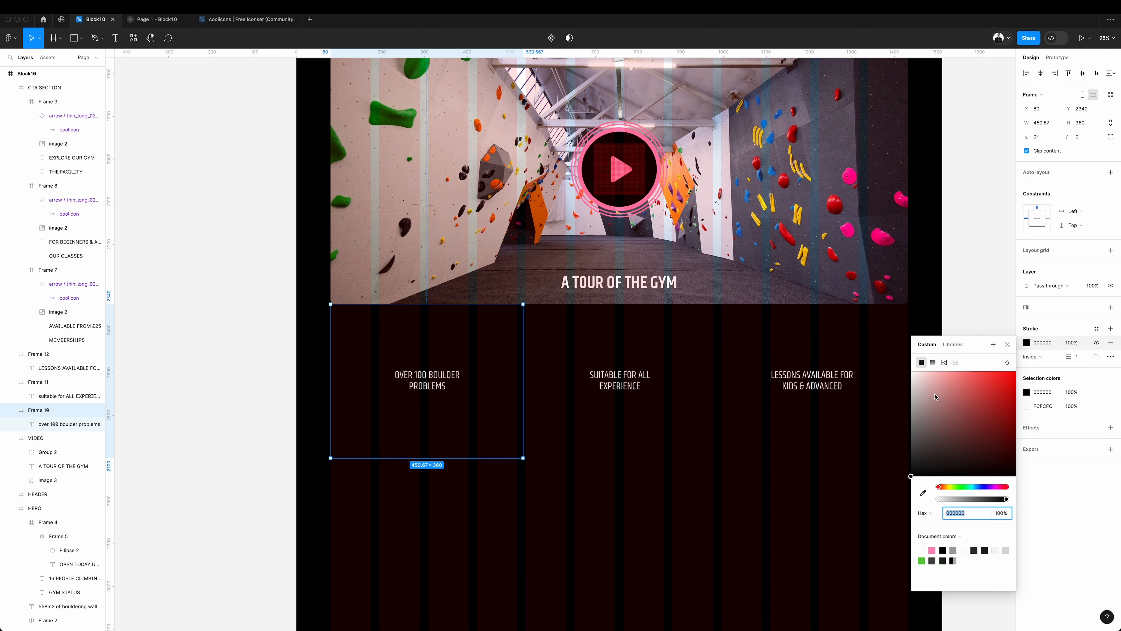
{"action": "mouse_move", "coordinate": [947, 397]}
{"action": "left_mouse_down"}
{"action": "mouse_move", "coordinate": [876, 389]}
{"action": "mouse_move", "coordinate": [860, 475]}
{"action": "left_mouse_up"}
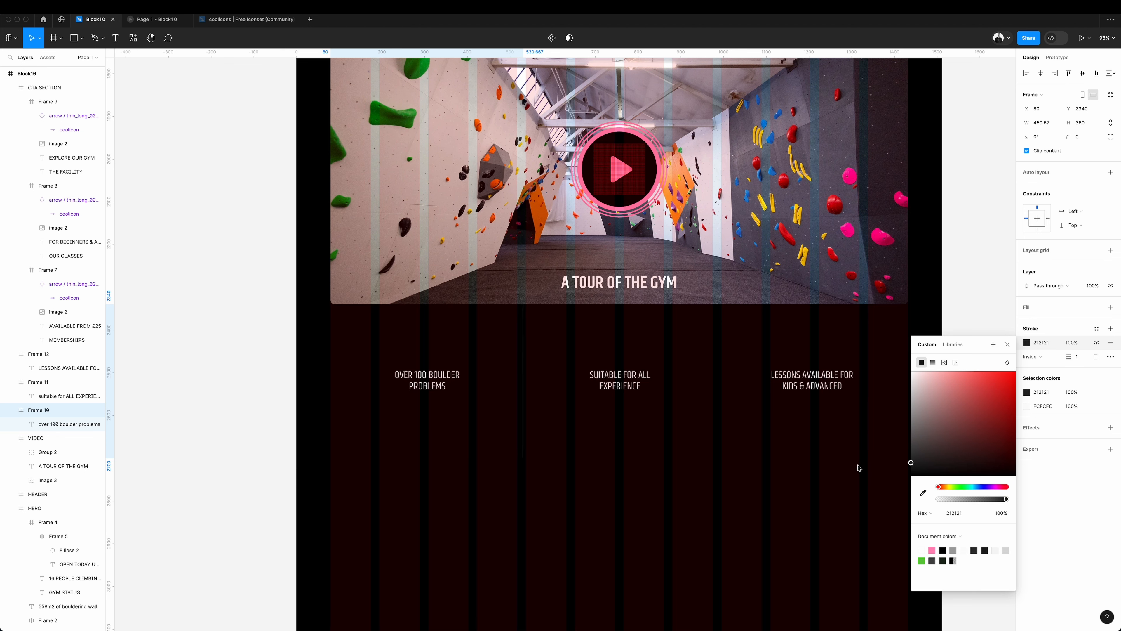
{"action": "left_click_drag", "start_coordinate": [860, 465], "coordinate": [860, 467]}
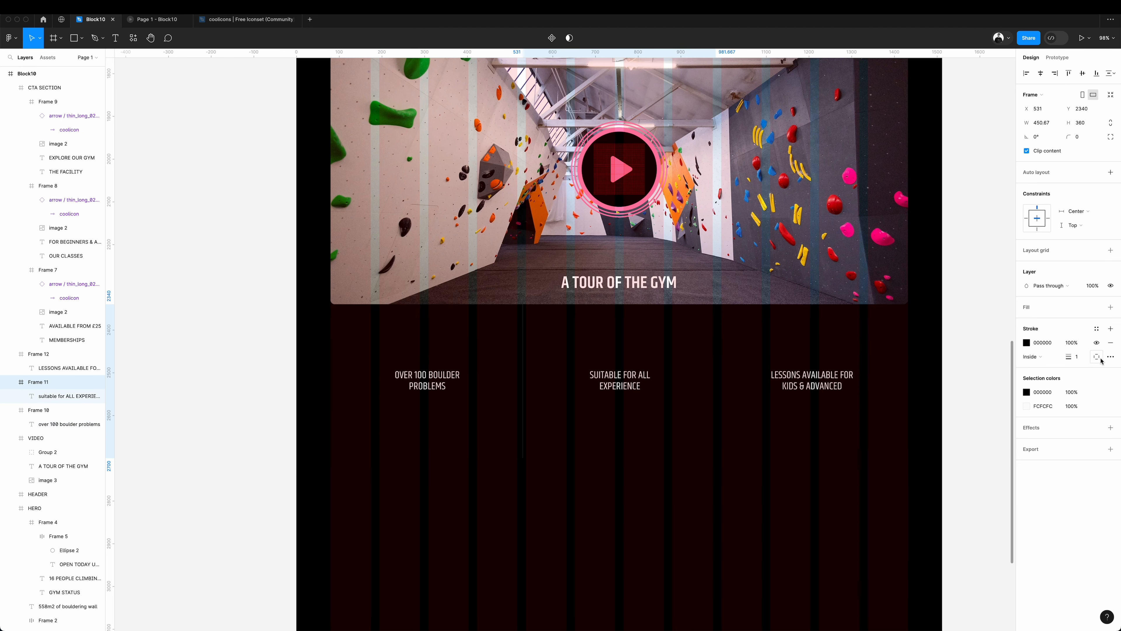
Limit the middle caption frame's stroke to its right side and reduce the caption frames' height to 280.
{"action": "left_click", "coordinate": [1099, 358]}
{"action": "left_click", "coordinate": [1096, 416]}
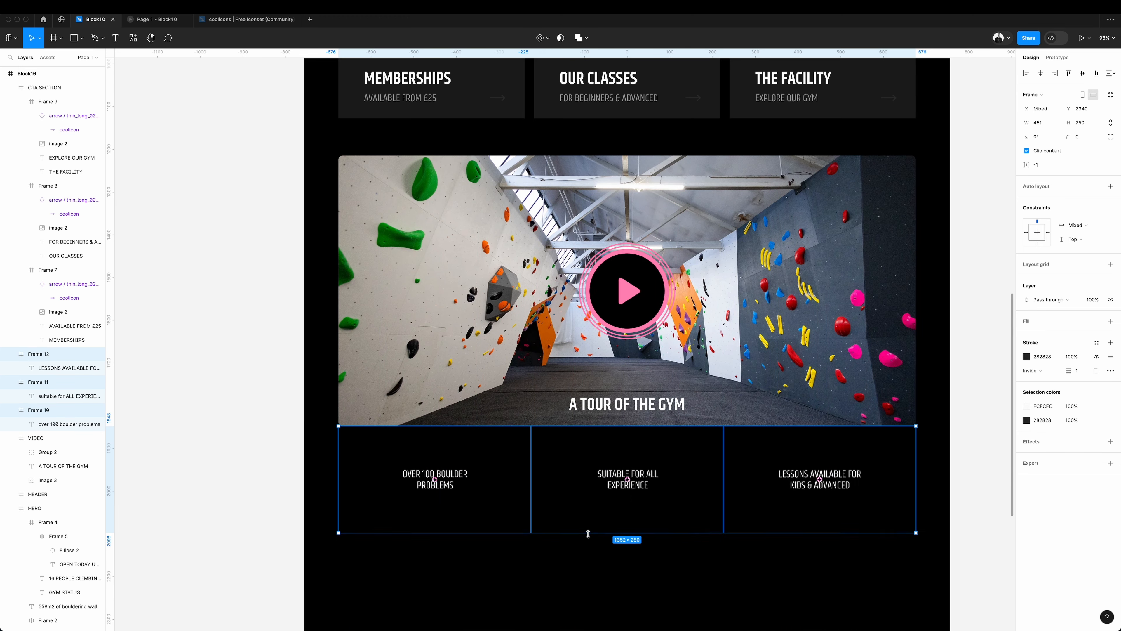
{"action": "left_click_drag", "start_coordinate": [586, 531], "coordinate": [587, 563]}
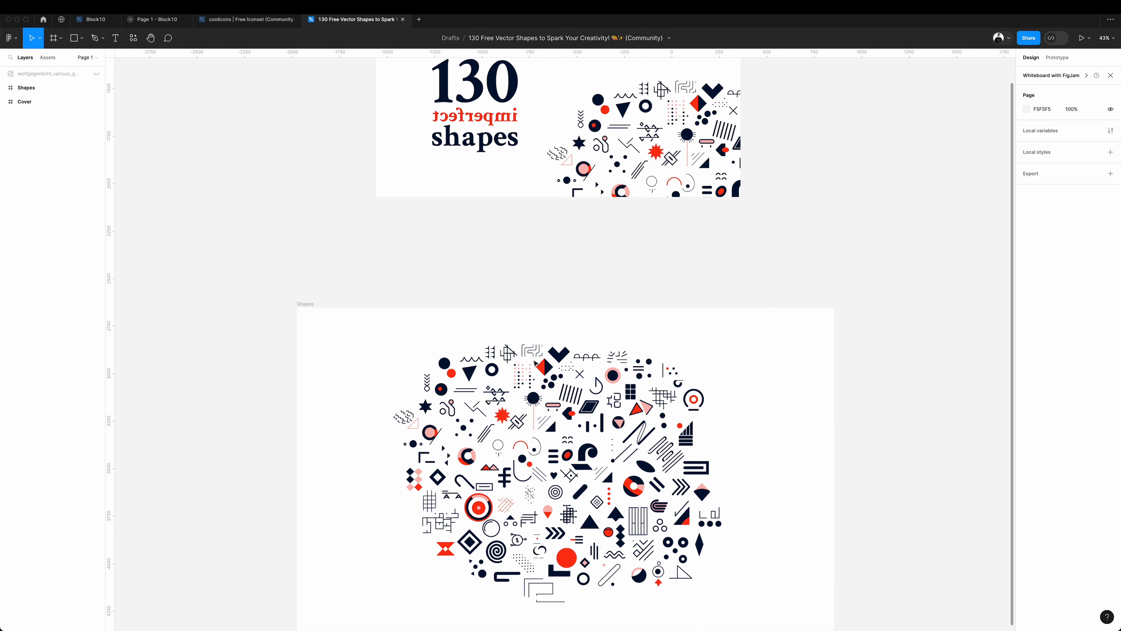
Copy the dot-grid shape from the 130 Free Vector Shapes file into the first caption frame, with the caption moved below it.
{"action": "left_click", "coordinate": [520, 376]}
{"action": "key", "text": "super+c"}
{"action": "left_click", "coordinate": [98, 20]}
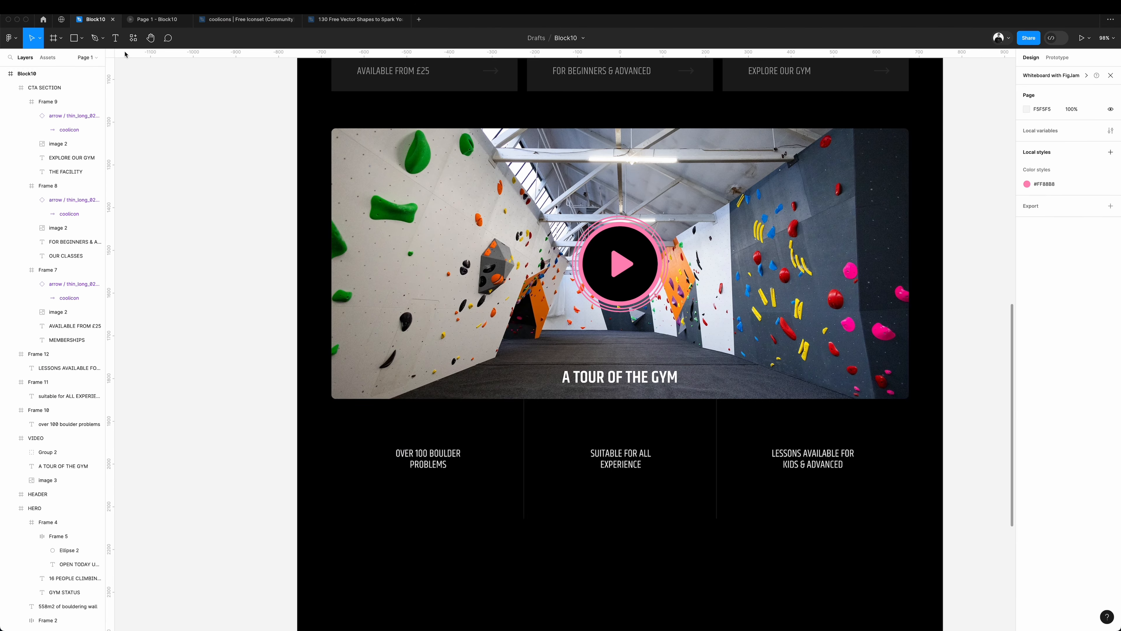
{"action": "left_click", "coordinate": [446, 462]}
{"action": "key", "text": "super+v"}
{"action": "left_click_drag", "start_coordinate": [451, 460], "coordinate": [455, 496]}
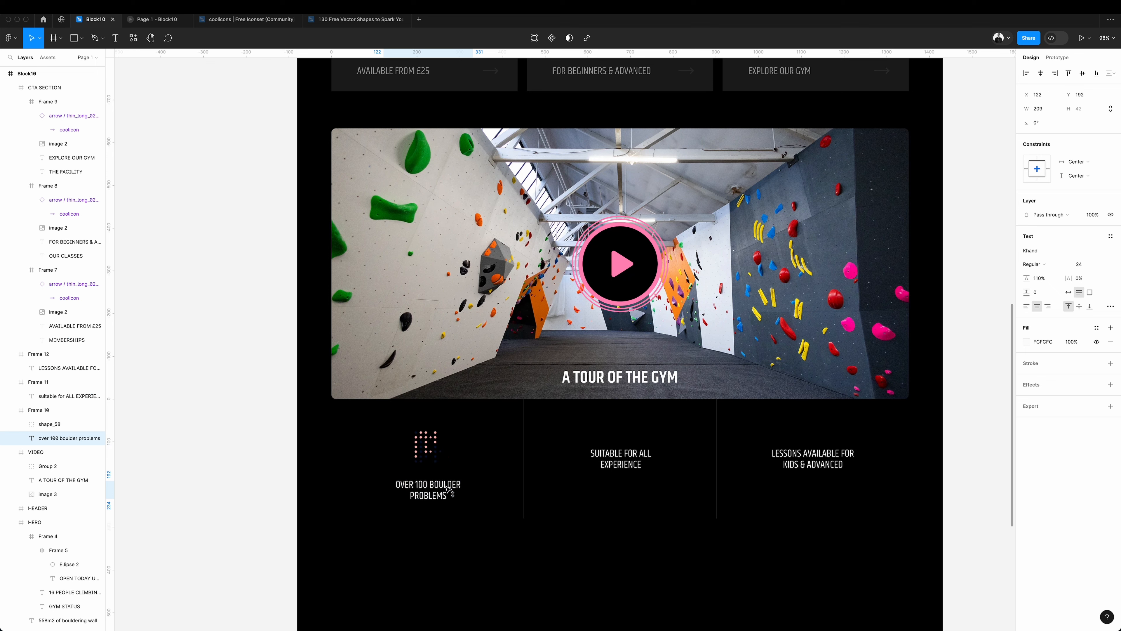
Recolour the dot-grid shape with the play button's pink and a light grey.
{"action": "left_click", "coordinate": [427, 446]}
{"action": "left_click", "coordinate": [1027, 371]}
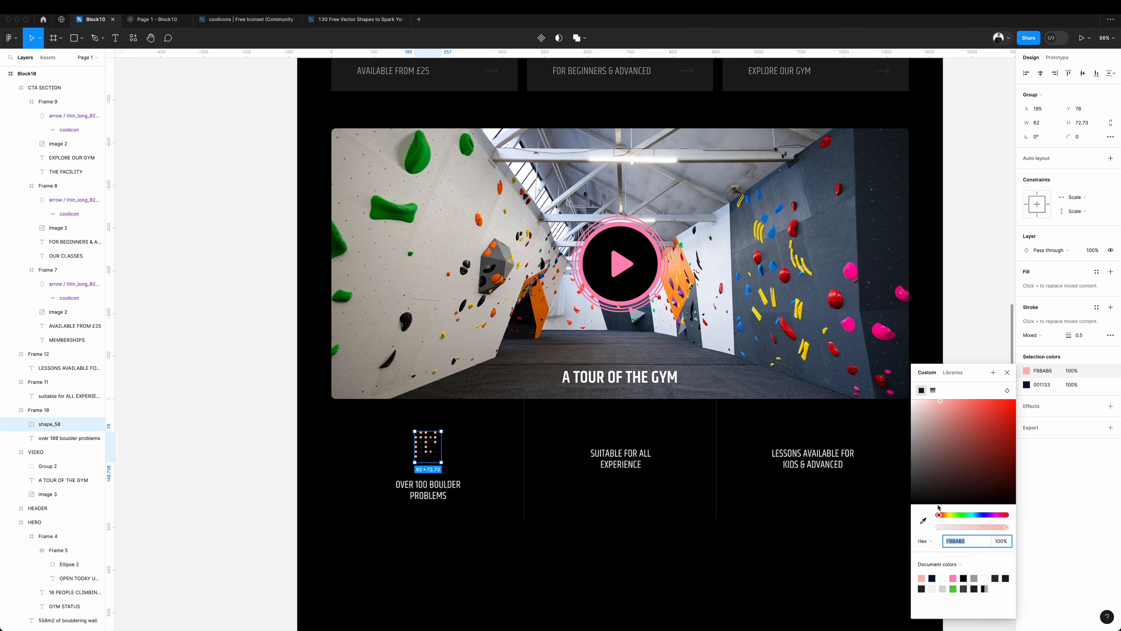
{"action": "left_click", "coordinate": [922, 521]}
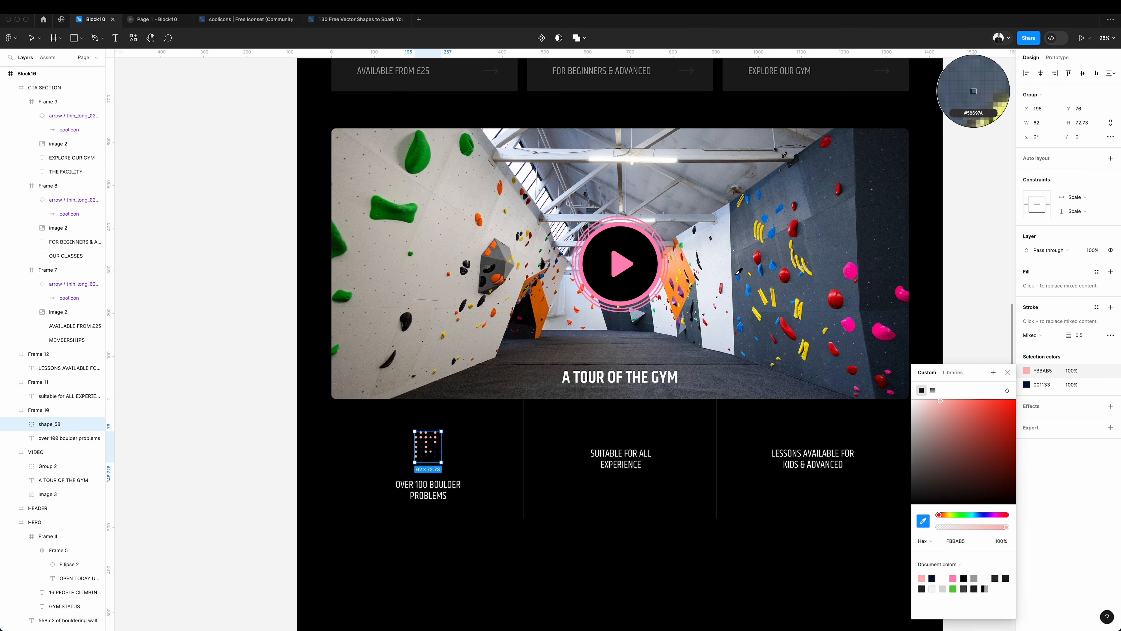
{"action": "left_click", "coordinate": [658, 249]}
{"action": "left_click", "coordinate": [1027, 385]}
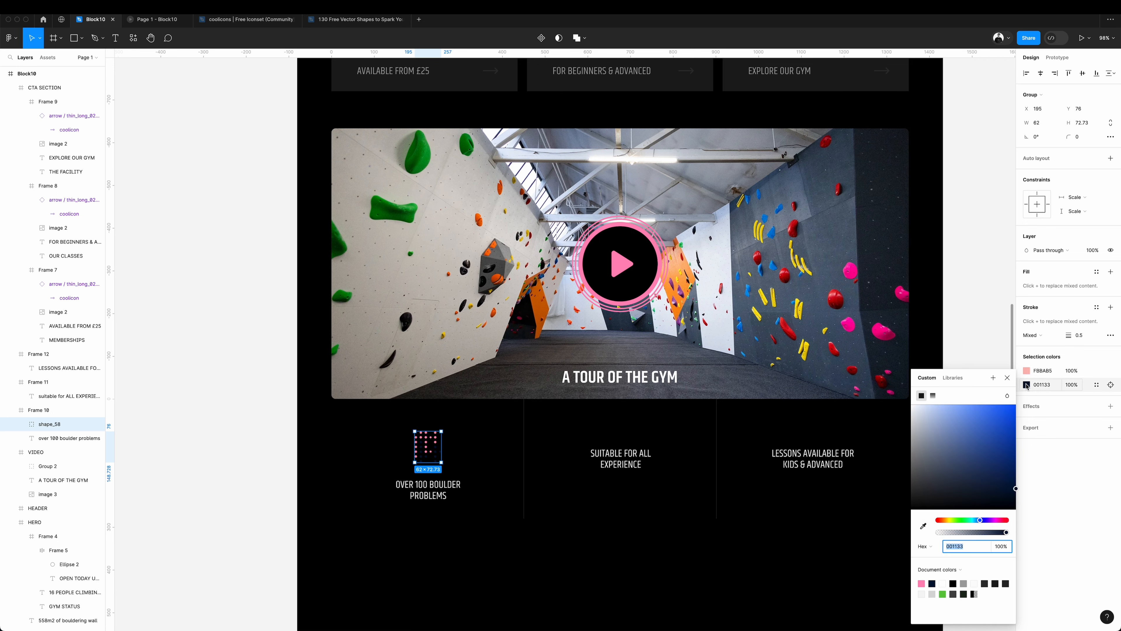
{"action": "left_click_drag", "start_coordinate": [956, 455], "coordinate": [851, 442]}
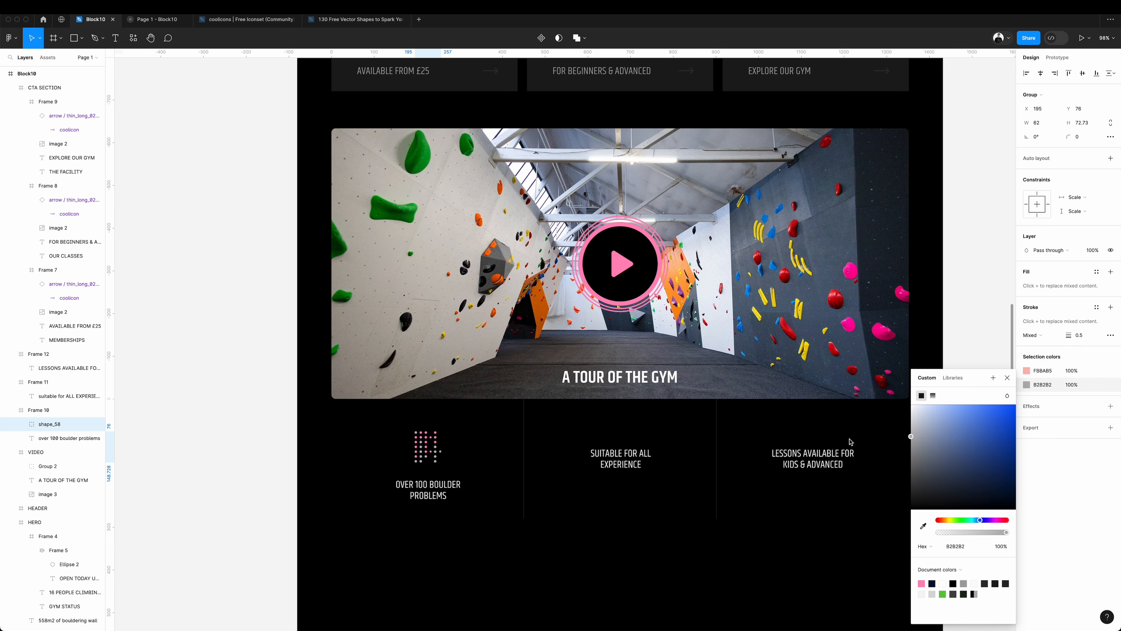
{"action": "left_click", "coordinate": [850, 438]}
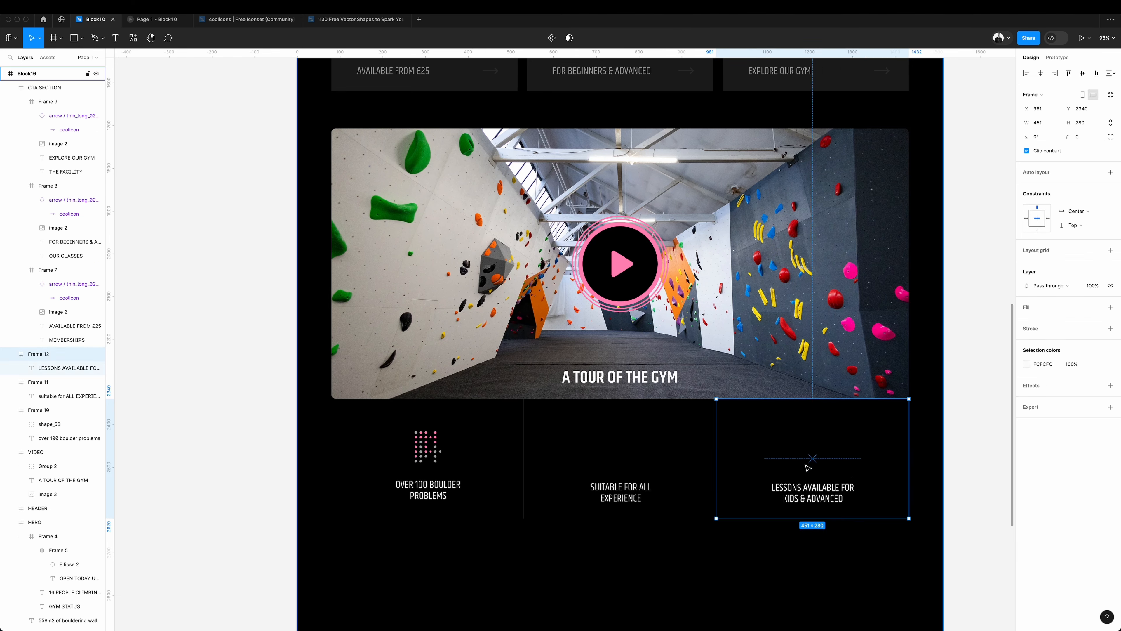
Add a triangle shape above the lessons caption and a curve with two circles above the middle caption, both in pink and grey.
{"action": "key", "text": "ctrl+v"}
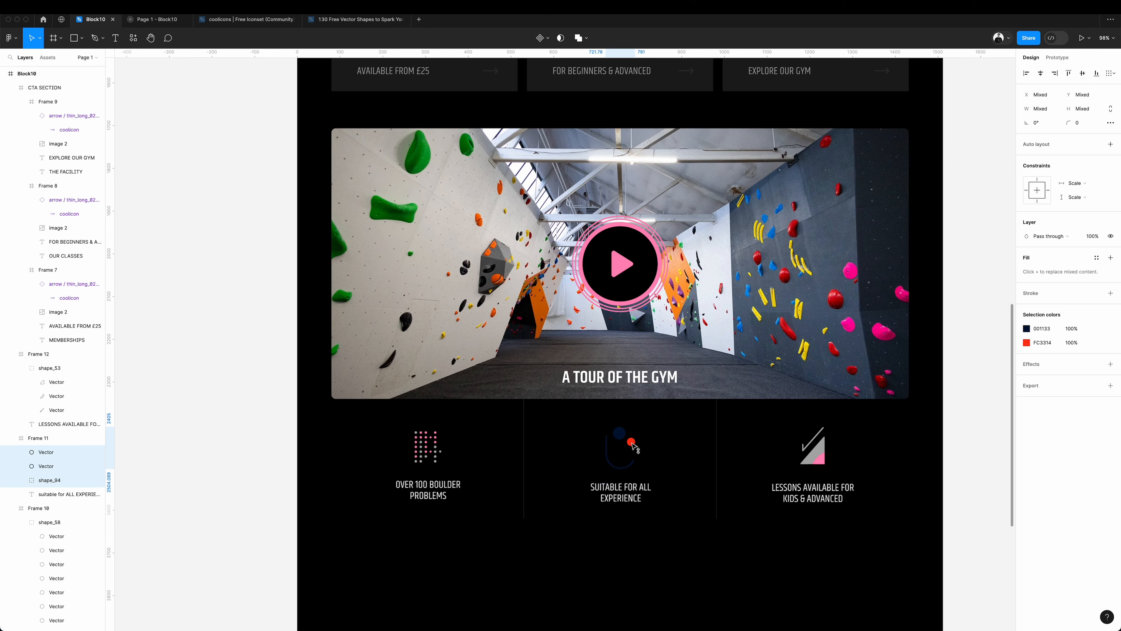
{"action": "left_click_drag", "start_coordinate": [635, 423], "coordinate": [635, 425]}
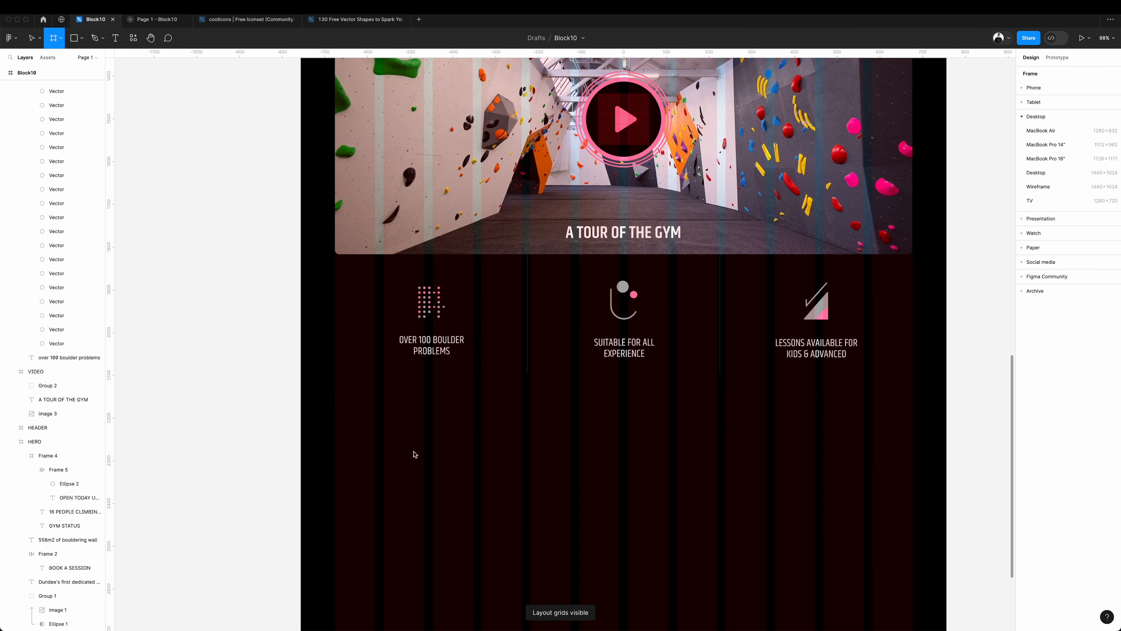
Draw a dark grey panel below the caption row and place the pasted gym description beside it, left-aligned and 625 wide.
{"action": "left_click_drag", "start_coordinate": [335, 401], "coordinate": [613, 491]}
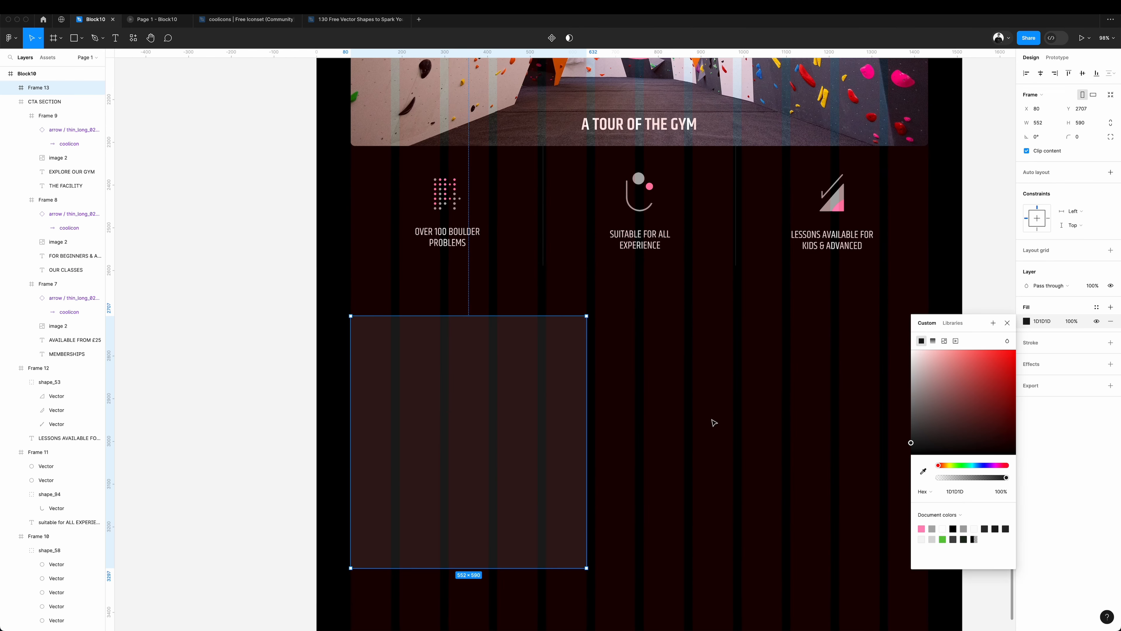
{"action": "left_click", "coordinate": [533, 395]}
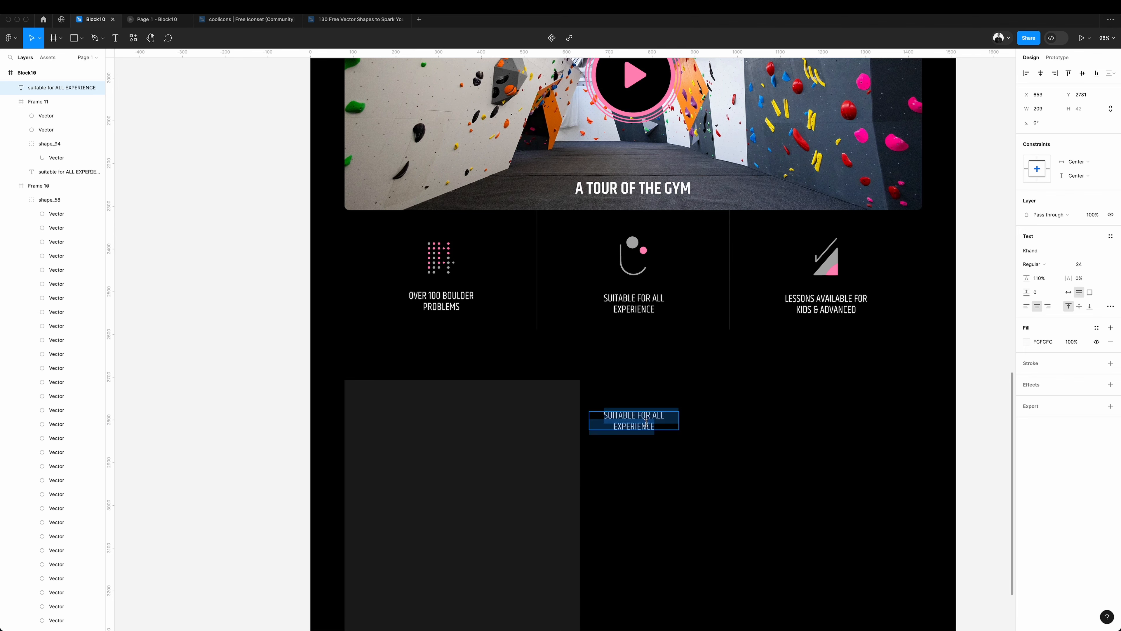
{"action": "key", "text": "super+v"}
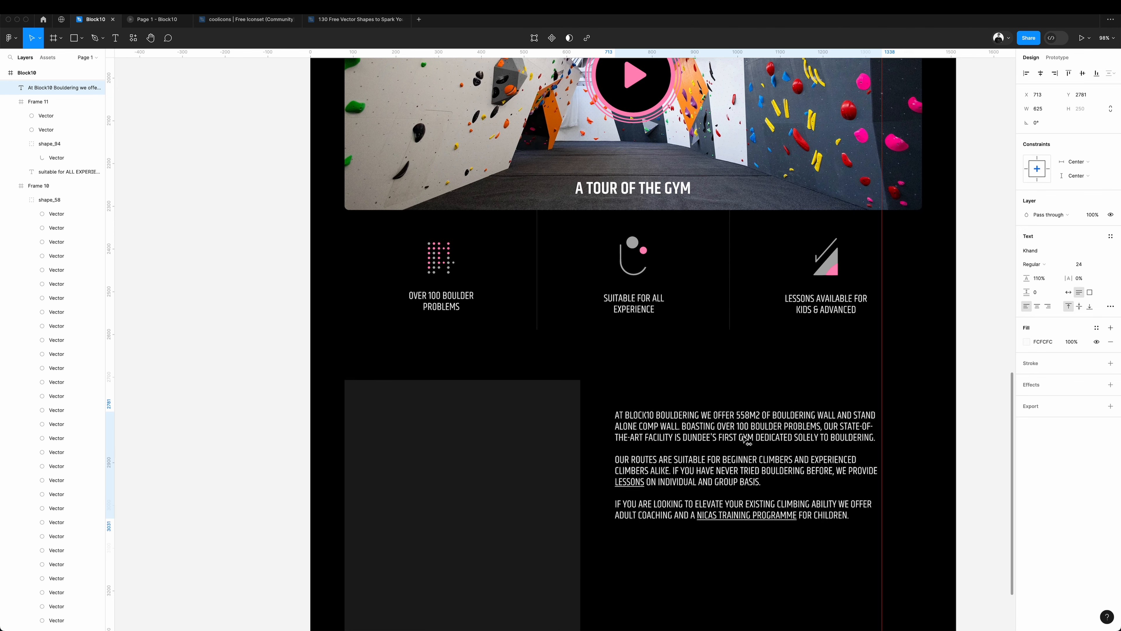
{"action": "left_click_drag", "start_coordinate": [746, 440], "coordinate": [728, 454]}
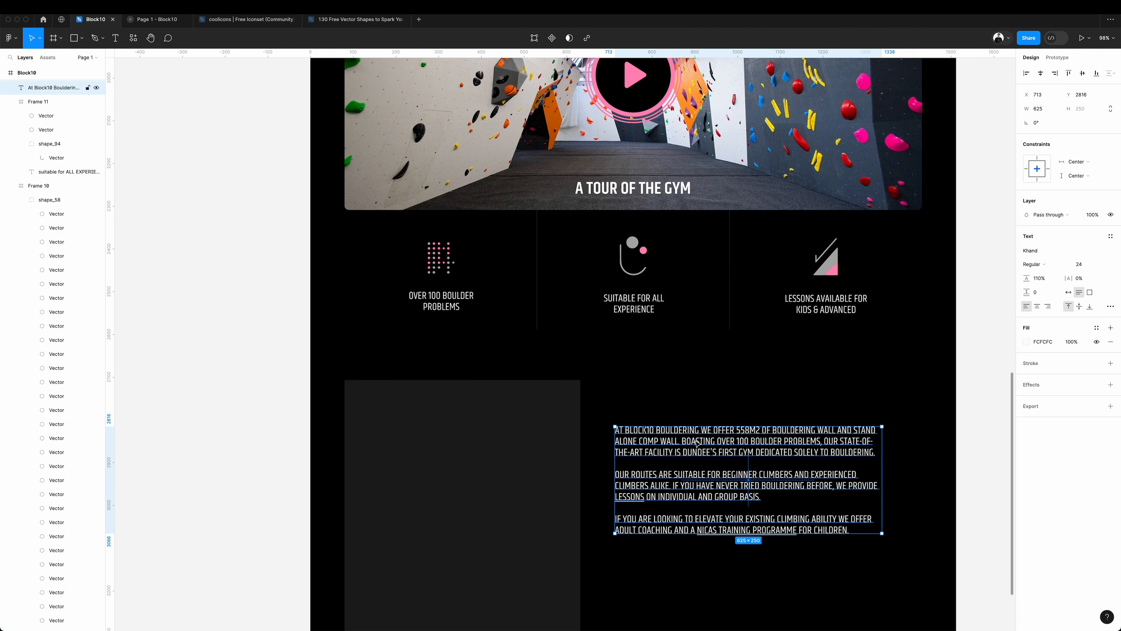
Paste a copy of the MEMBERSHIPS heading into the dark grey panel and change its text to OPENING HOURS.
{"action": "left_click", "coordinate": [532, 425]}
{"action": "left_click", "coordinate": [670, 393]}
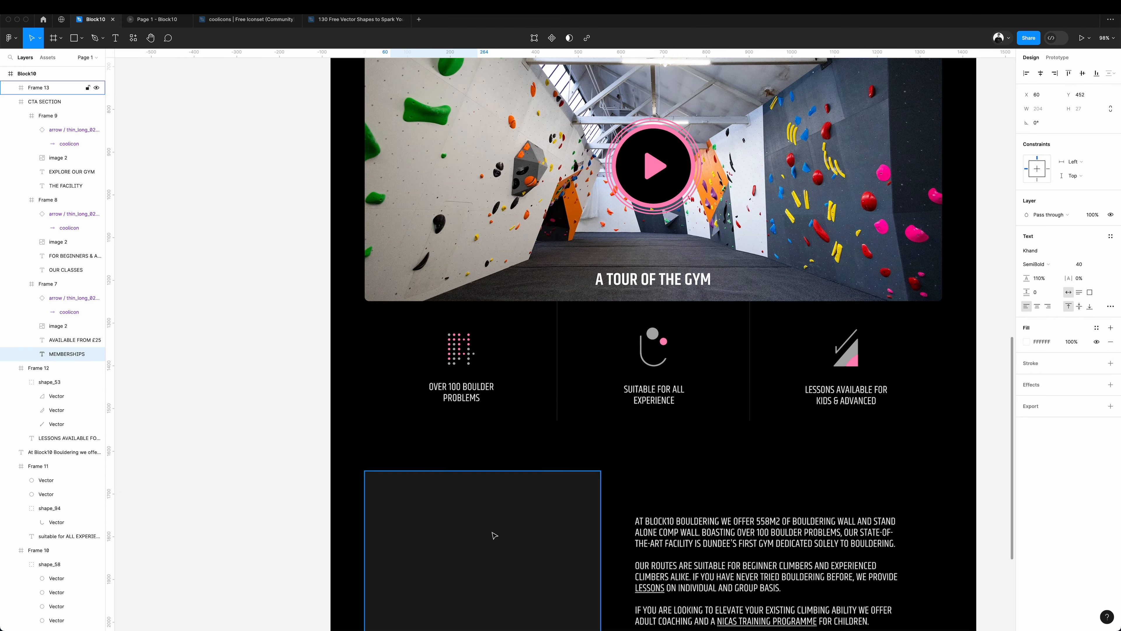
{"action": "left_click", "coordinate": [495, 534]}
{"action": "key", "text": "super+v"}
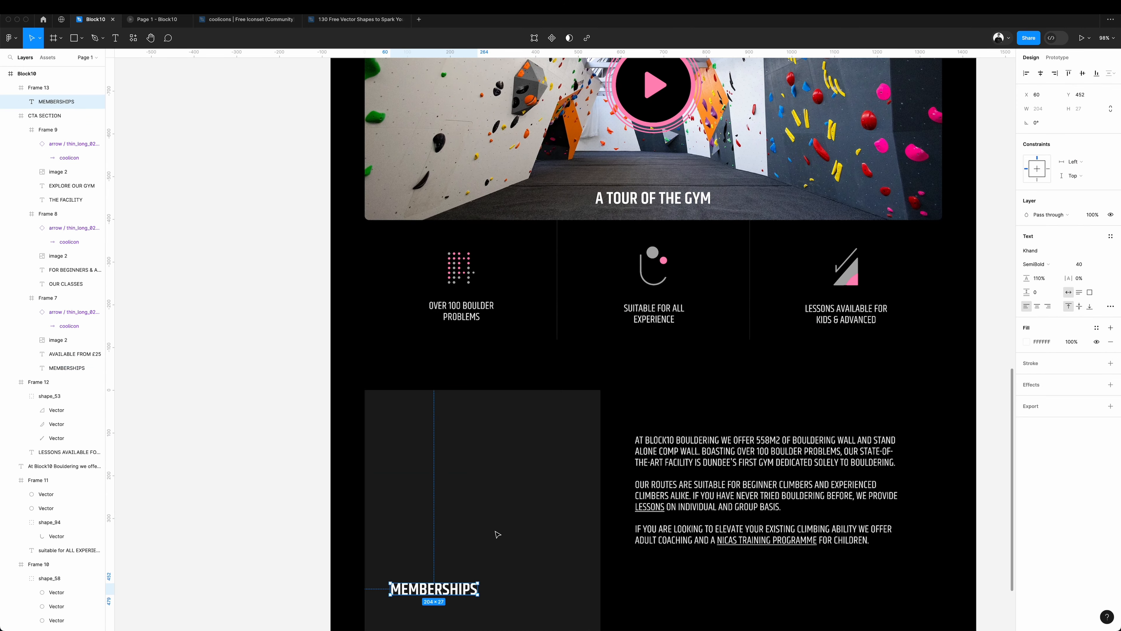
{"action": "scroll", "coordinate": [495, 532], "scroll_direction": "down", "scroll_amount": 3}
{"action": "key", "text": "Return"}
{"action": "type", "text": "OPENING HOURS"}
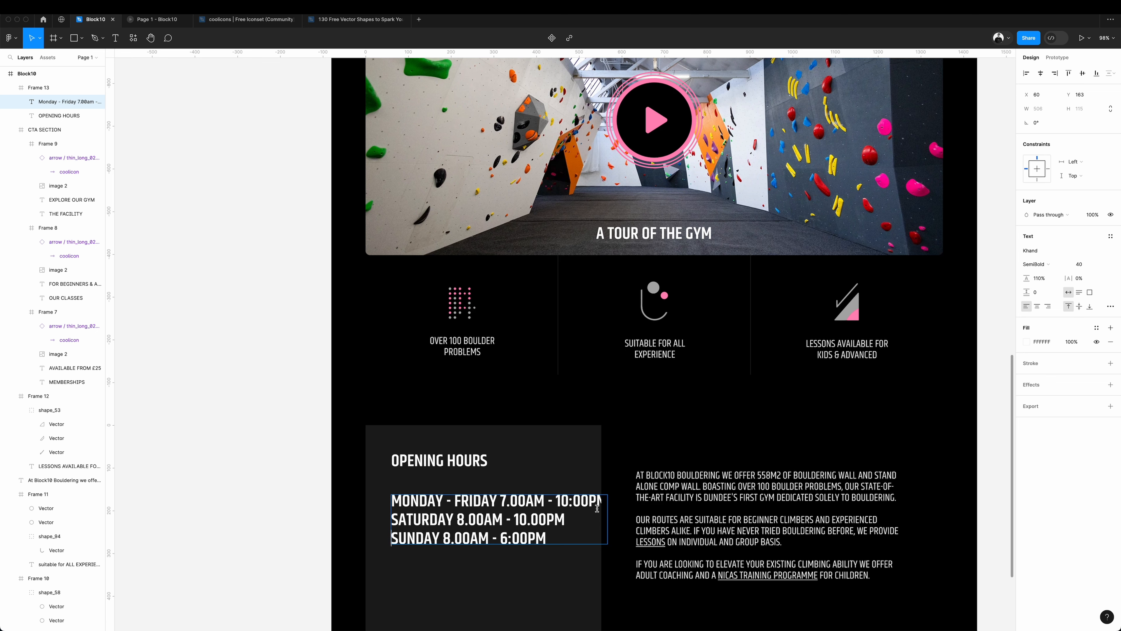
Set the opening hours text to size 24 and its line height to 157%.
{"action": "key", "text": "super+a"}
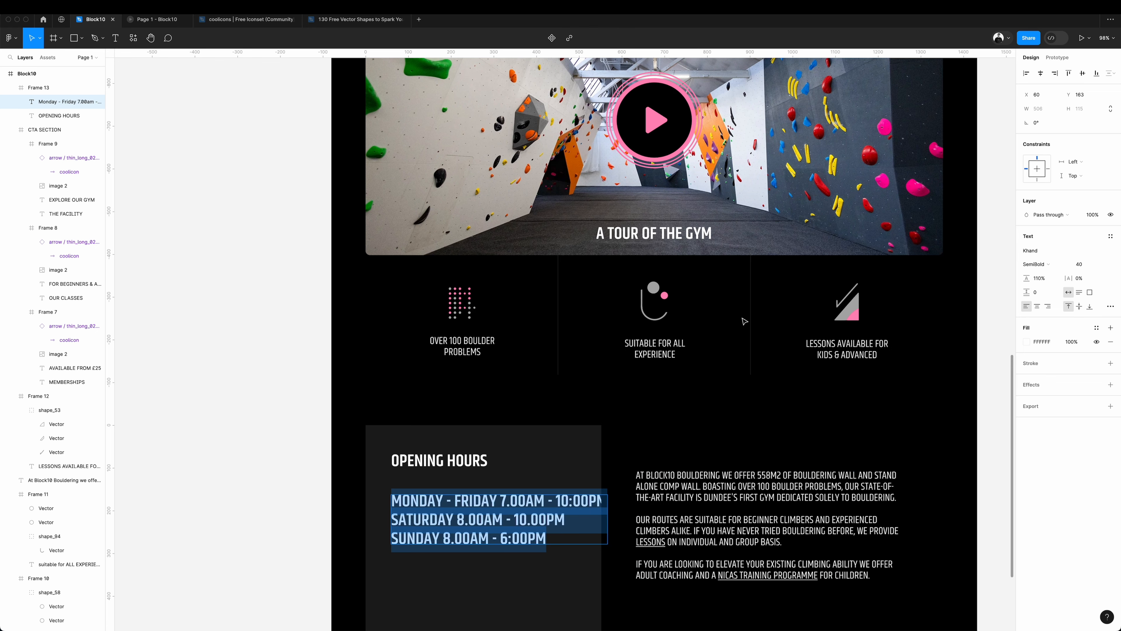
{"action": "left_click", "coordinate": [1080, 264]}
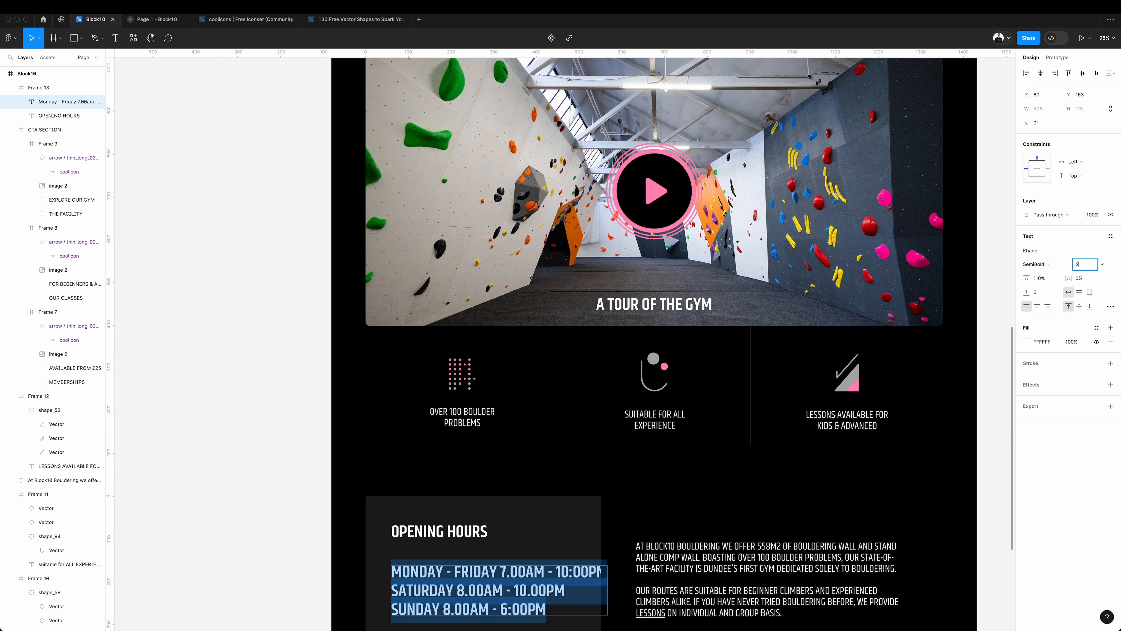
{"action": "type", "text": "24"}
{"action": "key", "text": "Return"}
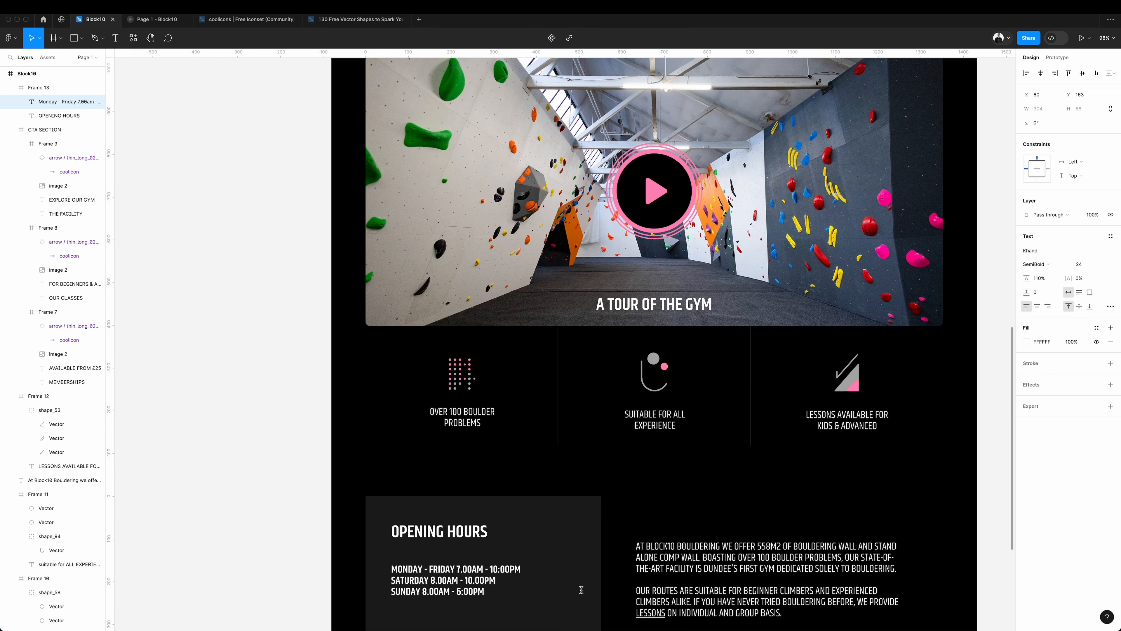
{"action": "scroll", "coordinate": [873, 349], "scroll_direction": "down", "scroll_amount": 5}
{"action": "left_click_drag", "start_coordinate": [1026, 278], "coordinate": [1066, 279]}
{"action": "left_click_drag", "start_coordinate": [1066, 279], "coordinate": [1068, 279]}
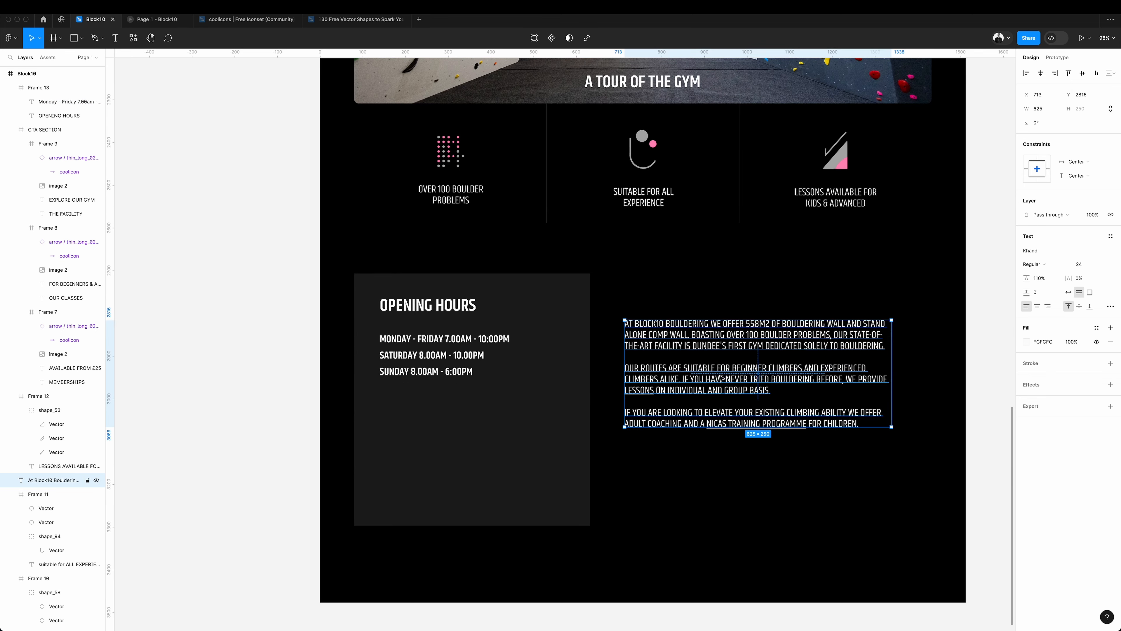
Set the gym description to size 16 with 141% line height and restore its original letter case.
{"action": "double_click", "coordinate": [719, 375]}
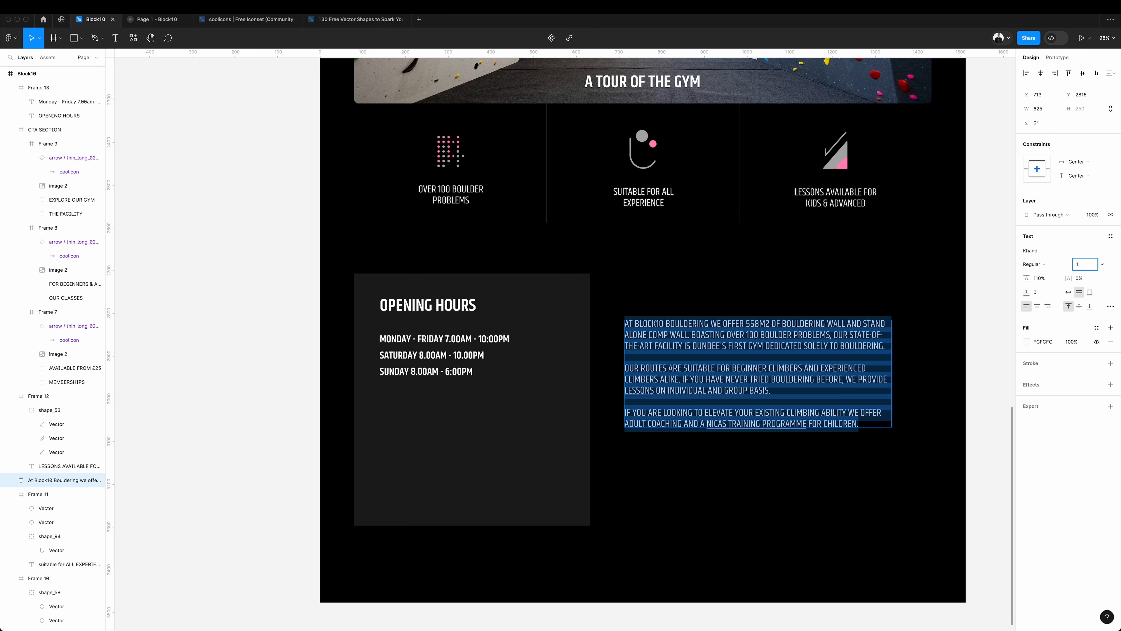
{"action": "key", "text": "Return"}
{"action": "left_click_drag", "start_coordinate": [1036, 280], "coordinate": [1051, 281]}
{"action": "left_click", "coordinate": [1111, 306]}
{"action": "left_click", "coordinate": [984, 426]}
{"action": "left_click", "coordinate": [964, 440]}
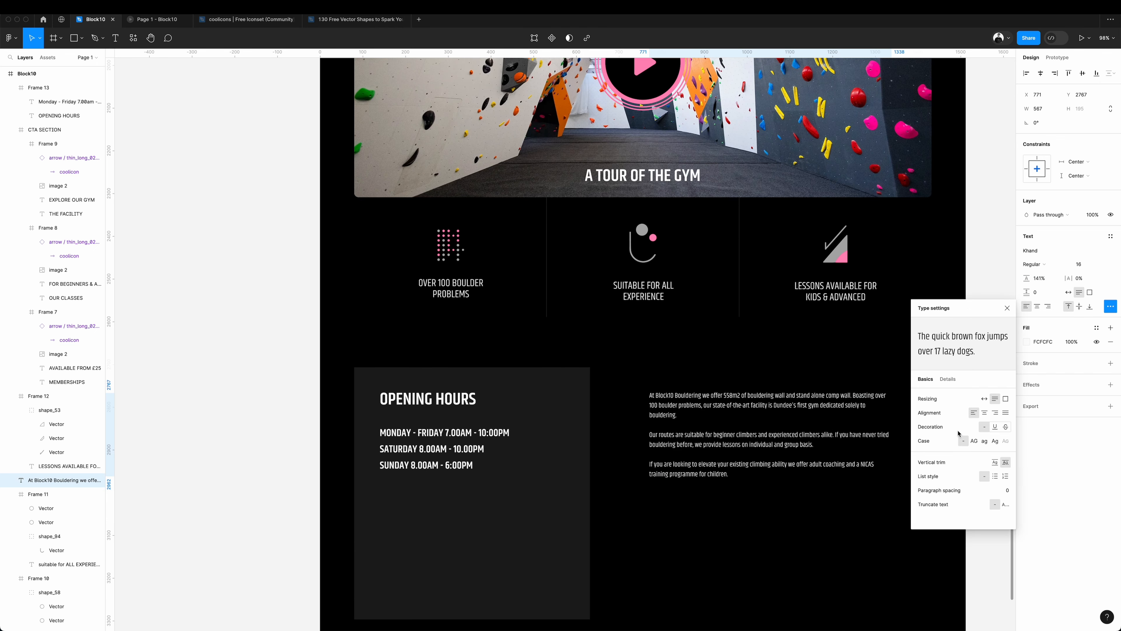
{"action": "double_click", "coordinate": [786, 436]}
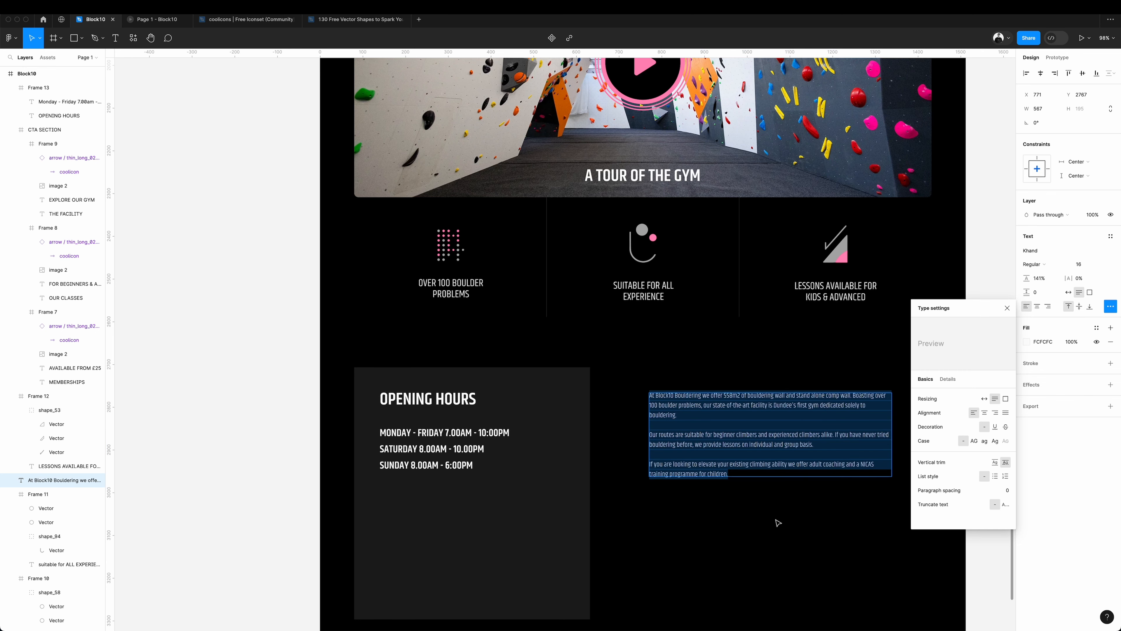
Shorten the dark OPENING HOURS panel to end just below the hours, and extend the page frame downward.
{"action": "left_click_drag", "start_coordinate": [508, 619], "coordinate": [511, 478]}
{"action": "left_click_drag", "start_coordinate": [511, 478], "coordinate": [511, 471]}
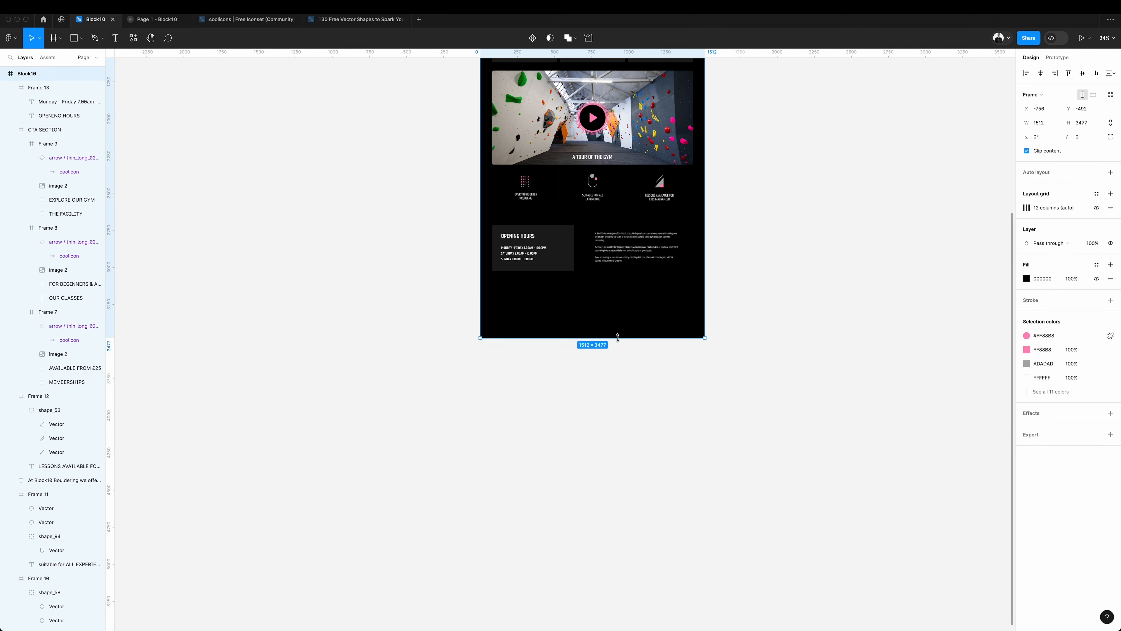
{"action": "left_click_drag", "start_coordinate": [618, 337], "coordinate": [619, 479]}
Copy the map image from the Block10 website's location page and place it in a full-width frame below the opening hours panel in Figma.
{"action": "left_click", "coordinate": [766, 303]}
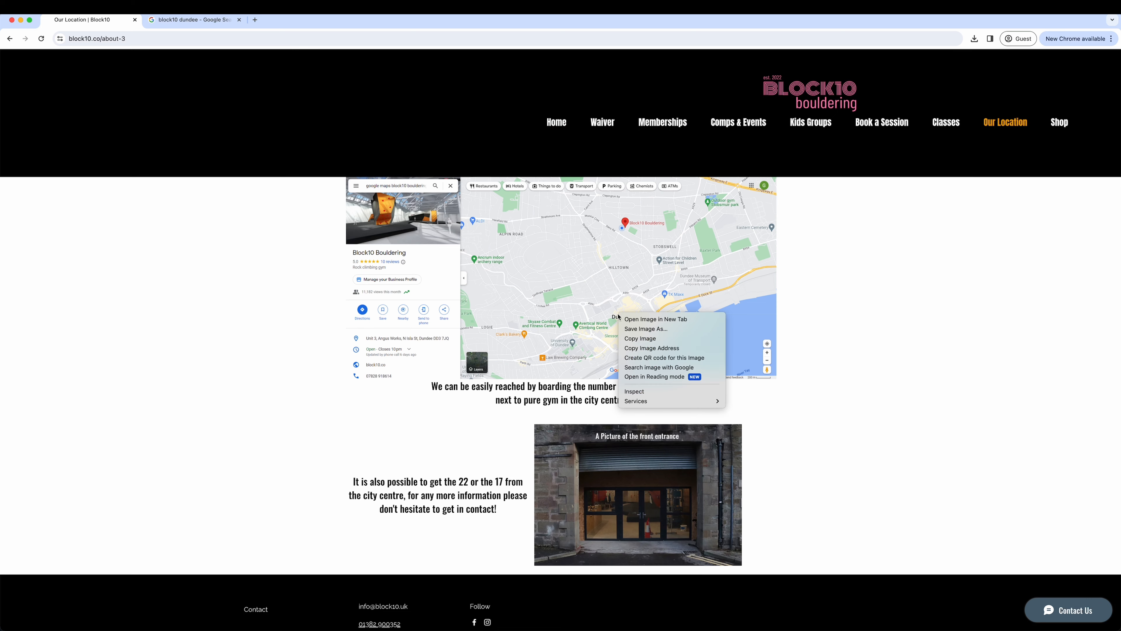
{"action": "left_click", "coordinate": [673, 339]}
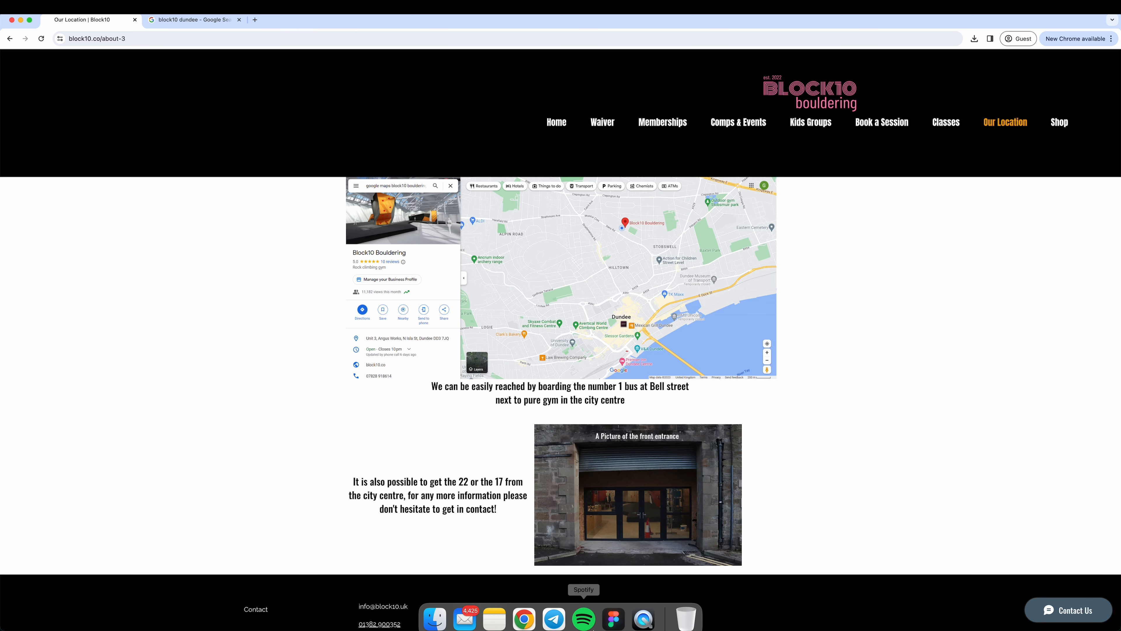
{"action": "left_click", "coordinate": [614, 619]}
{"action": "key", "text": "super+v"}
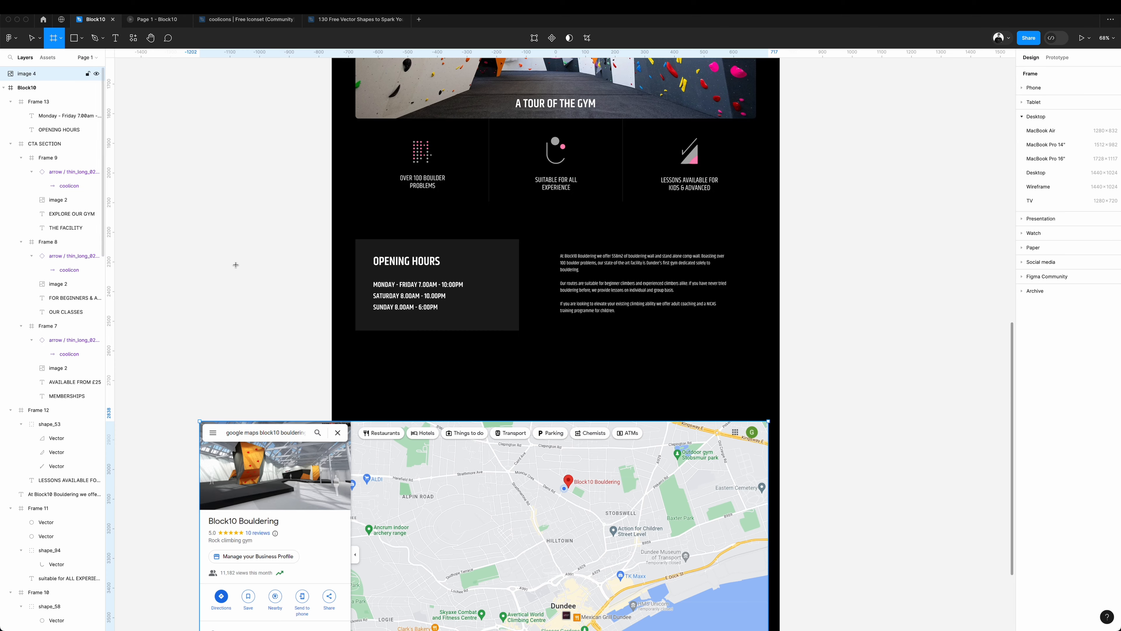
{"action": "left_click_drag", "start_coordinate": [331, 343], "coordinate": [776, 534]}
{"action": "left_click_drag", "start_coordinate": [777, 535], "coordinate": [780, 534]}
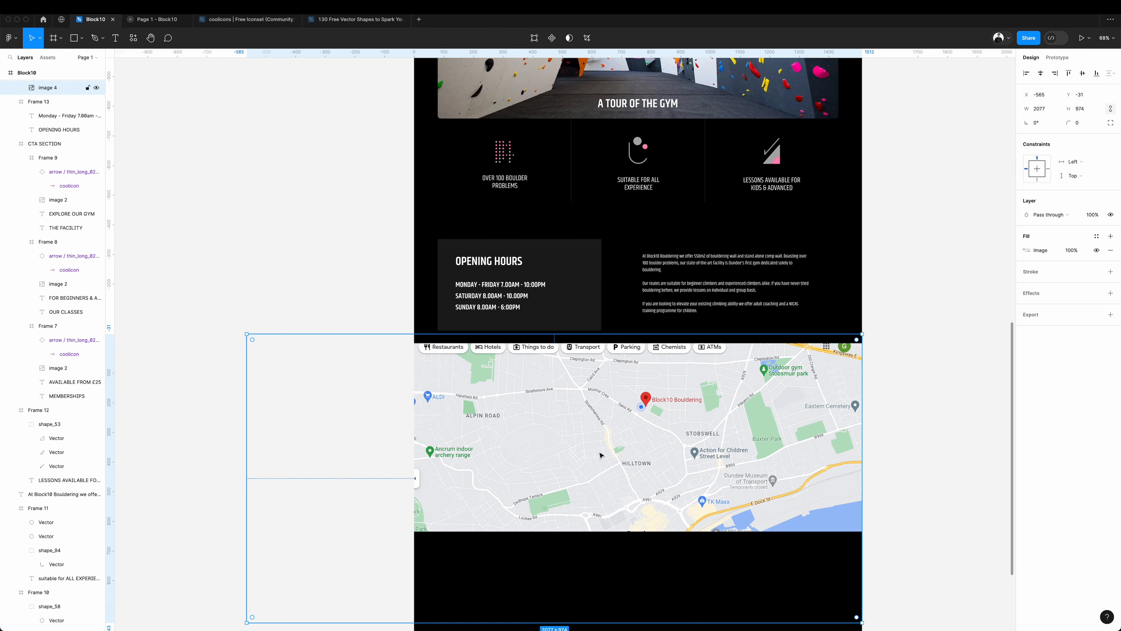
Draw a frame beside the map and add the heading HOW TO FIND US with the gym's address beneath it at size 24.
{"action": "mouse_move", "coordinate": [842, 405]}
{"action": "left_mouse_down"}
{"action": "mouse_move", "coordinate": [735, 512]}
{"action": "mouse_move", "coordinate": [702, 597]}
{"action": "left_mouse_up"}
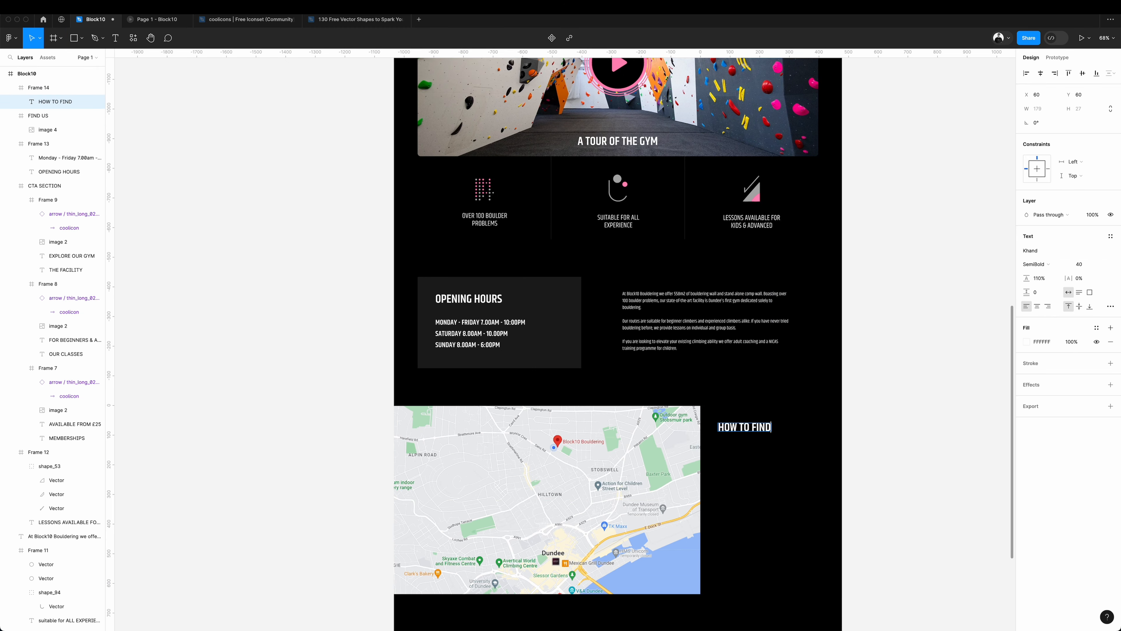
{"action": "key", "text": "Escape"}
{"action": "left_click", "coordinate": [488, 333], "text": "super"}
{"action": "left_click_drag", "start_coordinate": [487, 333], "coordinate": [772, 466]}
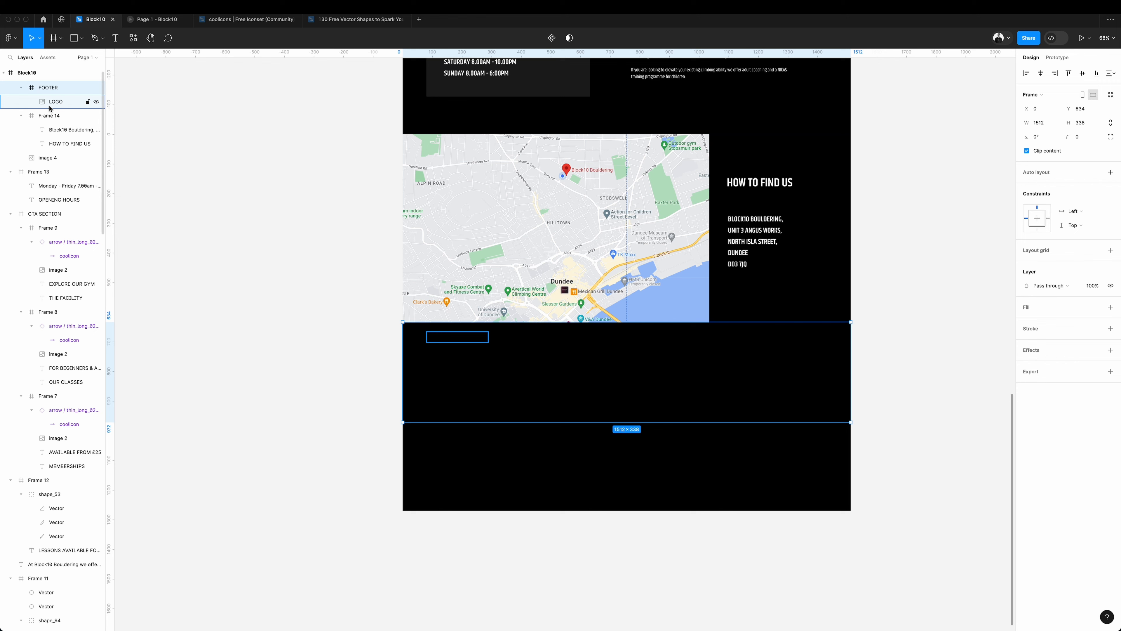
Place a copy of the logo in a 1512 × 338 FOOTER frame below the map, and move that frame out of the FIND US frame.
{"action": "left_click", "coordinate": [53, 104]}
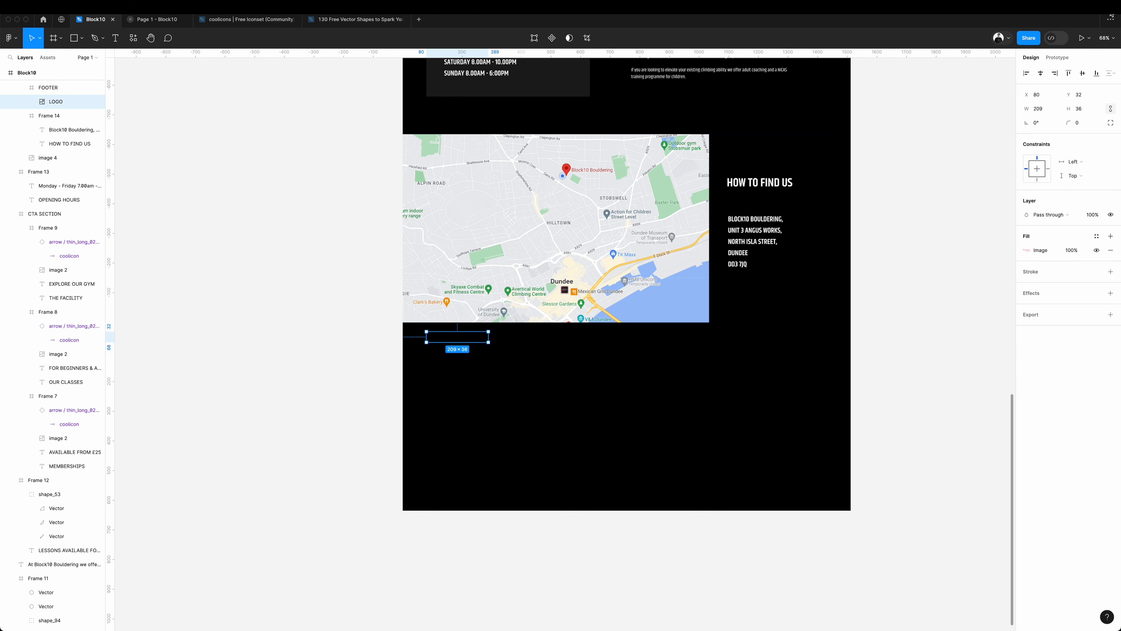
{"action": "left_click", "coordinate": [1039, 76]}
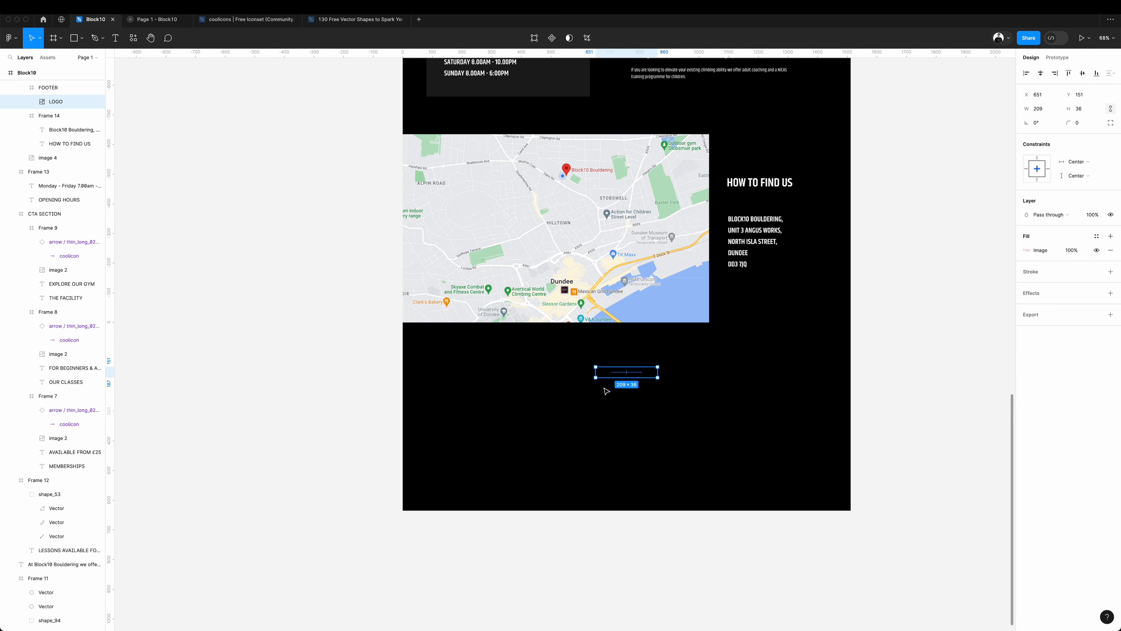
{"action": "left_click", "coordinate": [48, 89]}
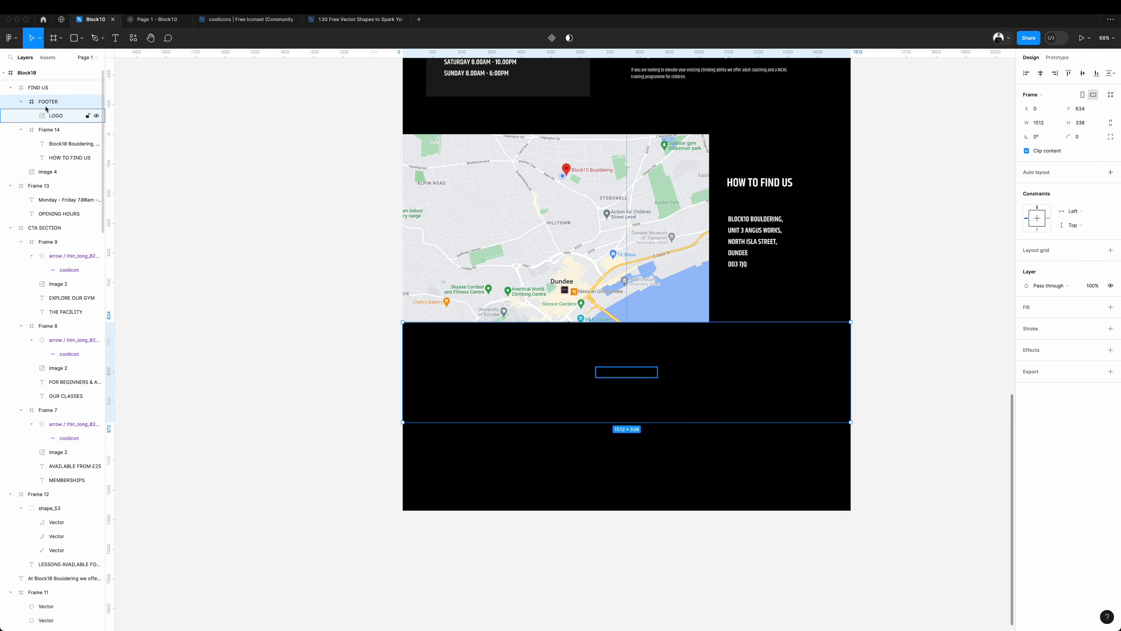
{"action": "left_click_drag", "start_coordinate": [42, 87], "coordinate": [41, 83]}
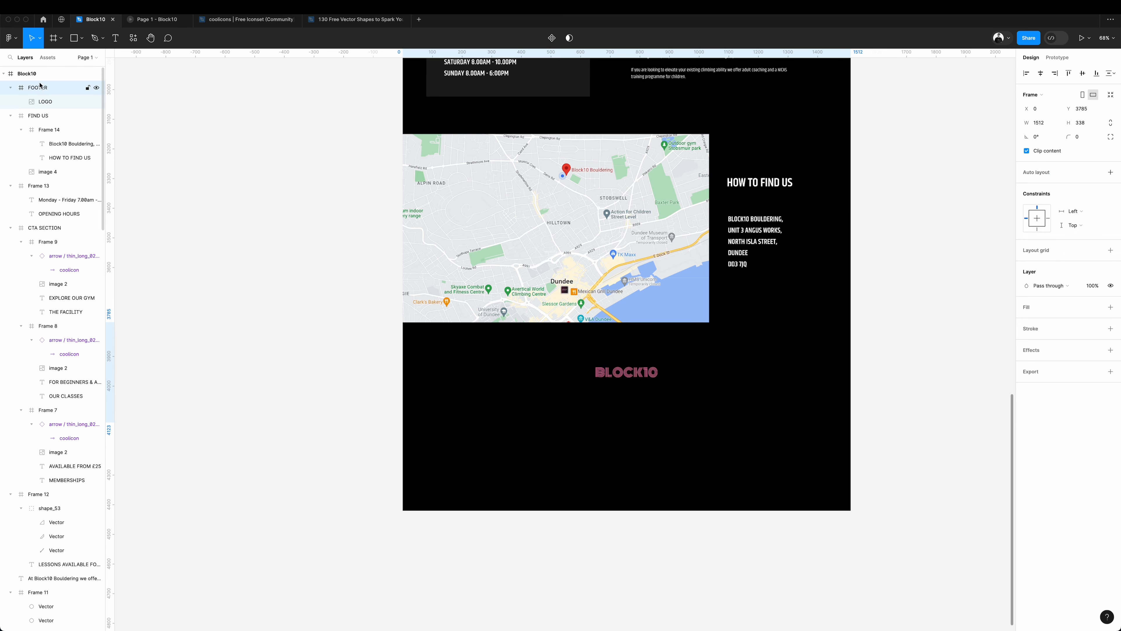
Fill the FOOTER frame with the document's pink and darken the logo inside it.
{"action": "left_click", "coordinate": [1032, 310]}
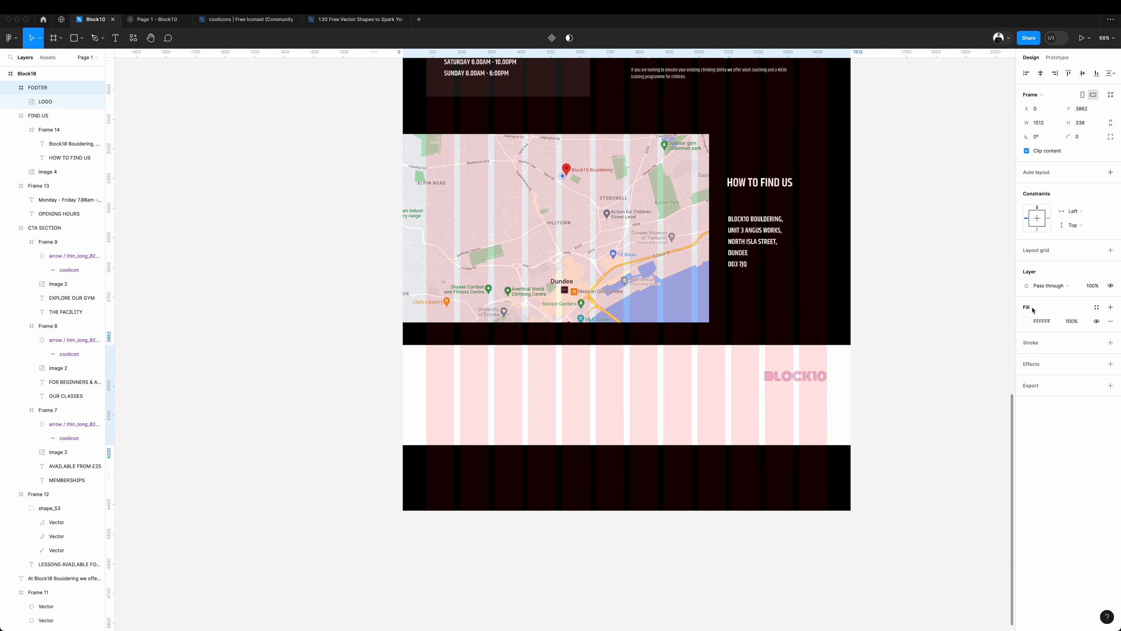
{"action": "left_click", "coordinate": [1026, 322]}
{"action": "left_click", "coordinate": [924, 529]}
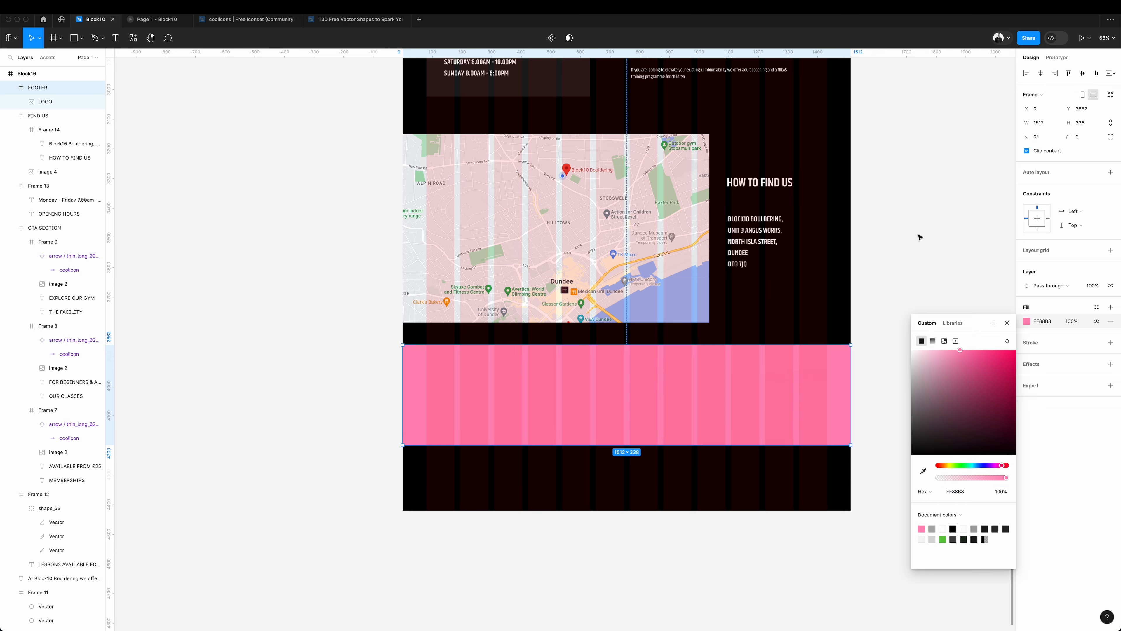
{"action": "left_click", "coordinate": [919, 238]}
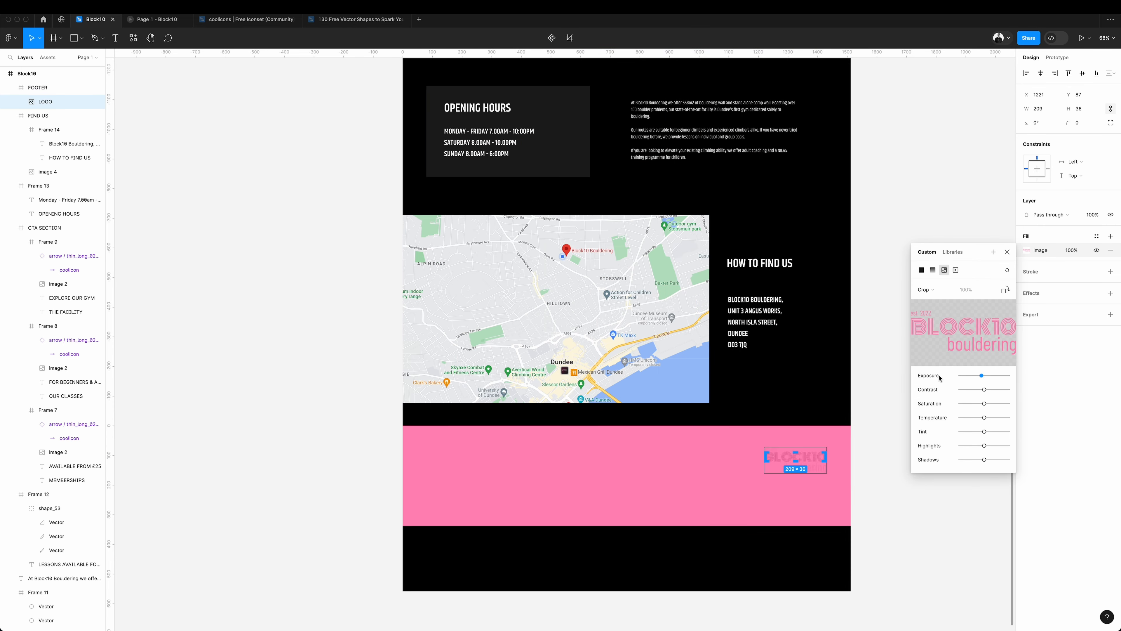
{"action": "mouse_move", "coordinate": [940, 378]}
{"action": "left_mouse_down"}
{"action": "mouse_move", "coordinate": [868, 377]}
{"action": "mouse_move", "coordinate": [931, 385]}
{"action": "left_mouse_up"}
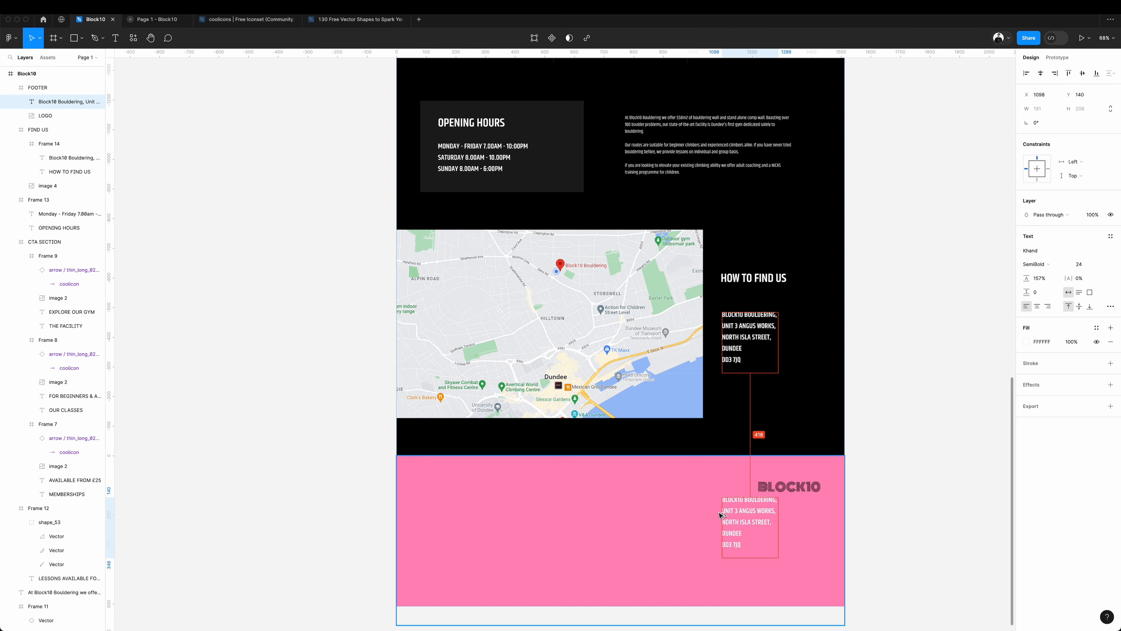
Add the gym's contact e-mail and phone number from its website to the footer as black size 24 text.
{"action": "left_click_drag", "start_coordinate": [755, 522], "coordinate": [613, 521]}
{"action": "left_click_drag", "start_coordinate": [533, 508], "coordinate": [384, 505]}
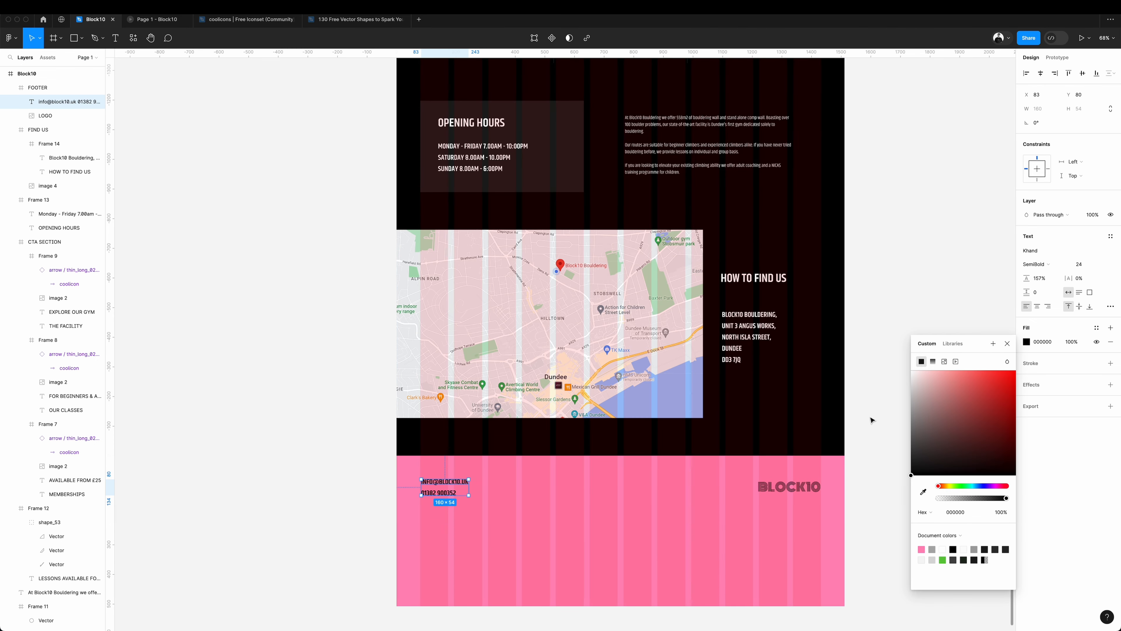
{"action": "left_click", "coordinate": [871, 420]}
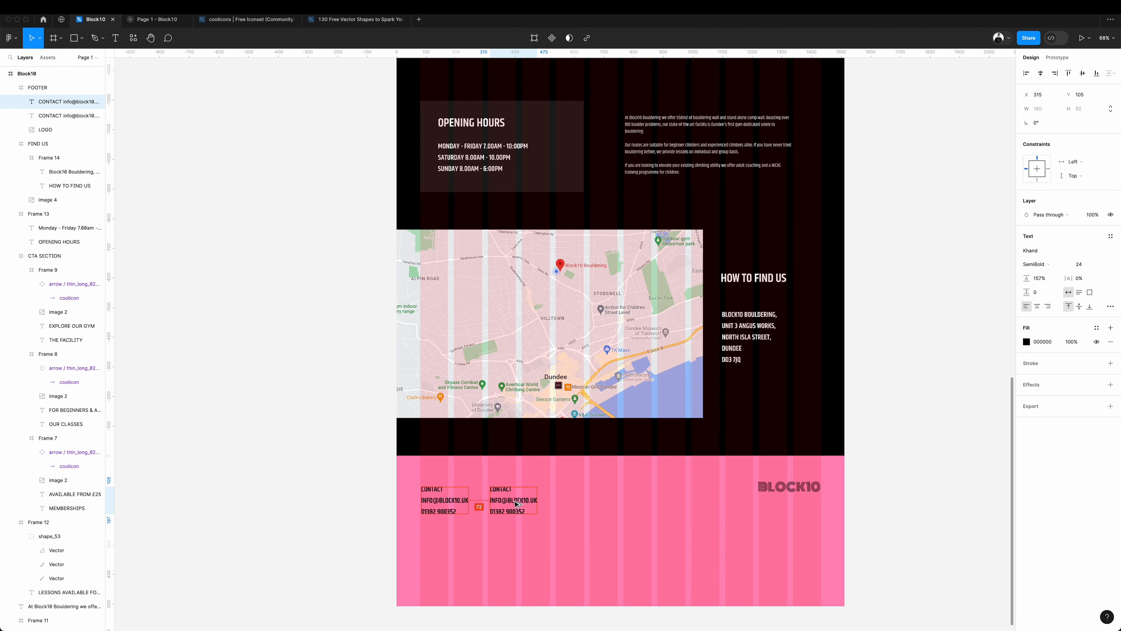
Head the contact details CONTACT, add a column reading FOLLOW, FACEBOOK, INSTAGRAM beside them, and top-align both columns with the logo.
{"action": "left_click_drag", "start_coordinate": [508, 503], "coordinate": [514, 505]}
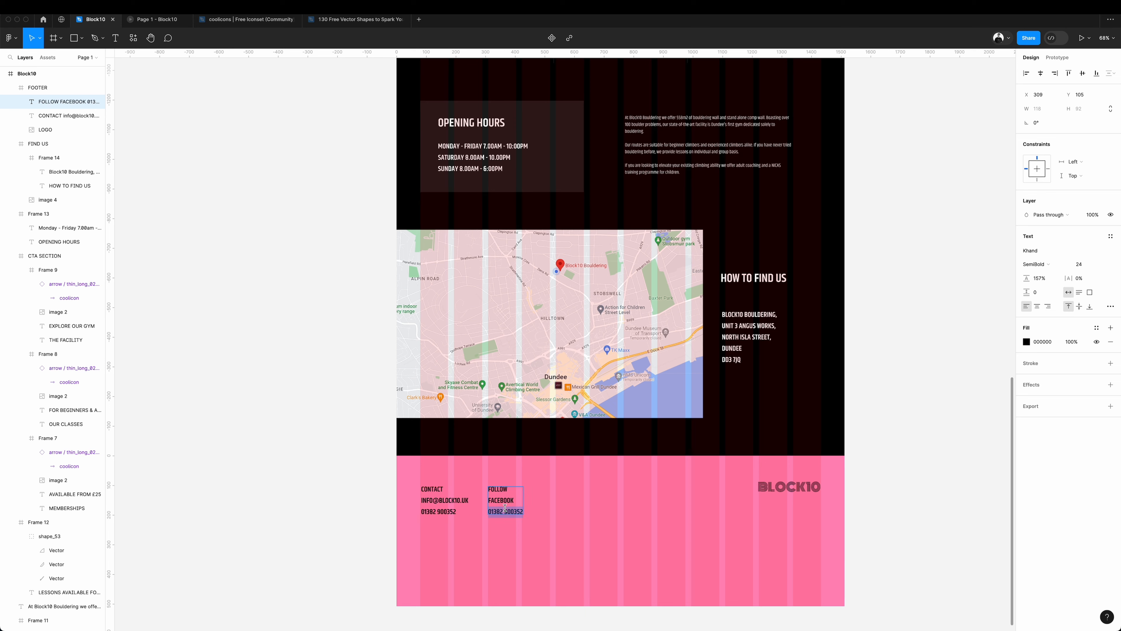
{"action": "key", "text": "super+a"}
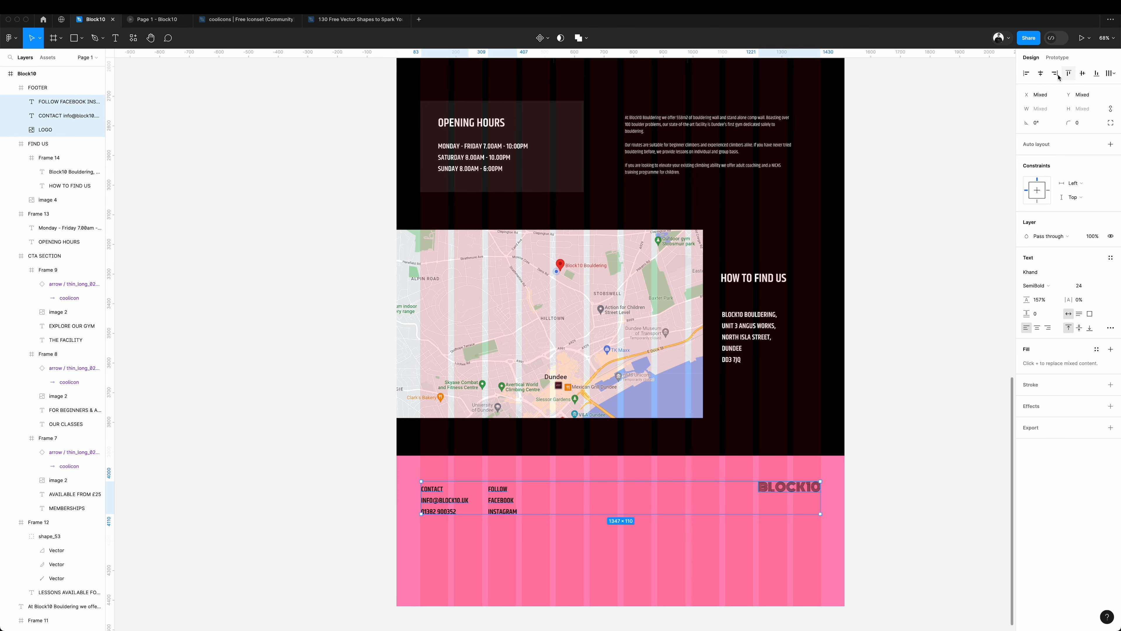
{"action": "left_click", "coordinate": [1066, 75]}
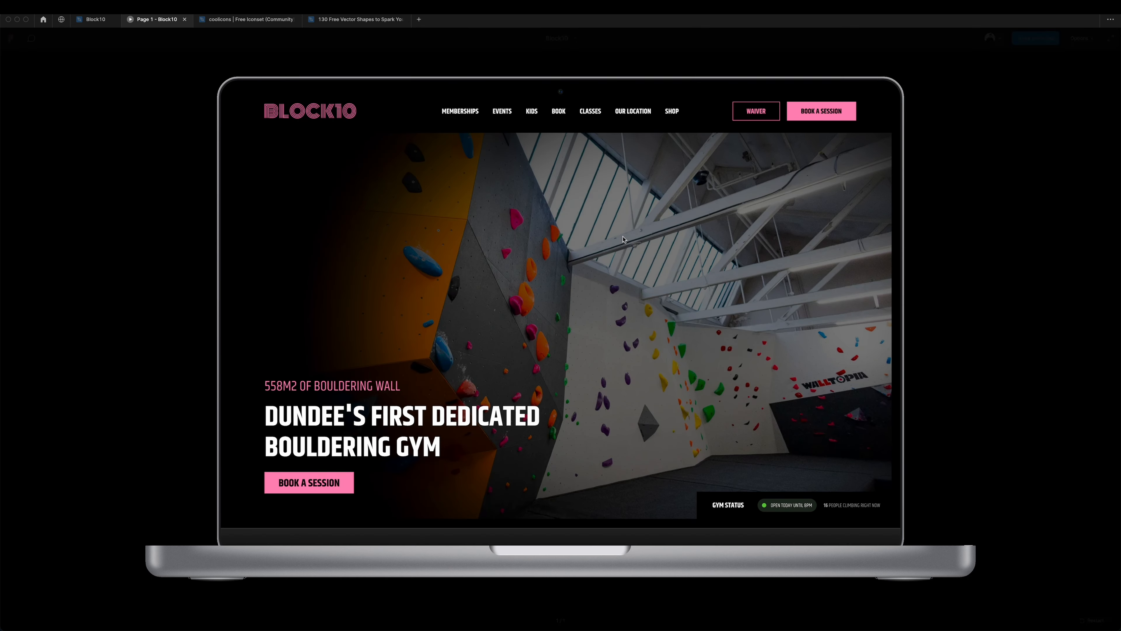
Review the homepage in the laptop prototype preview from the hero section down to the map.
{"action": "scroll", "coordinate": [624, 240], "scroll_direction": "down", "scroll_amount": 3}
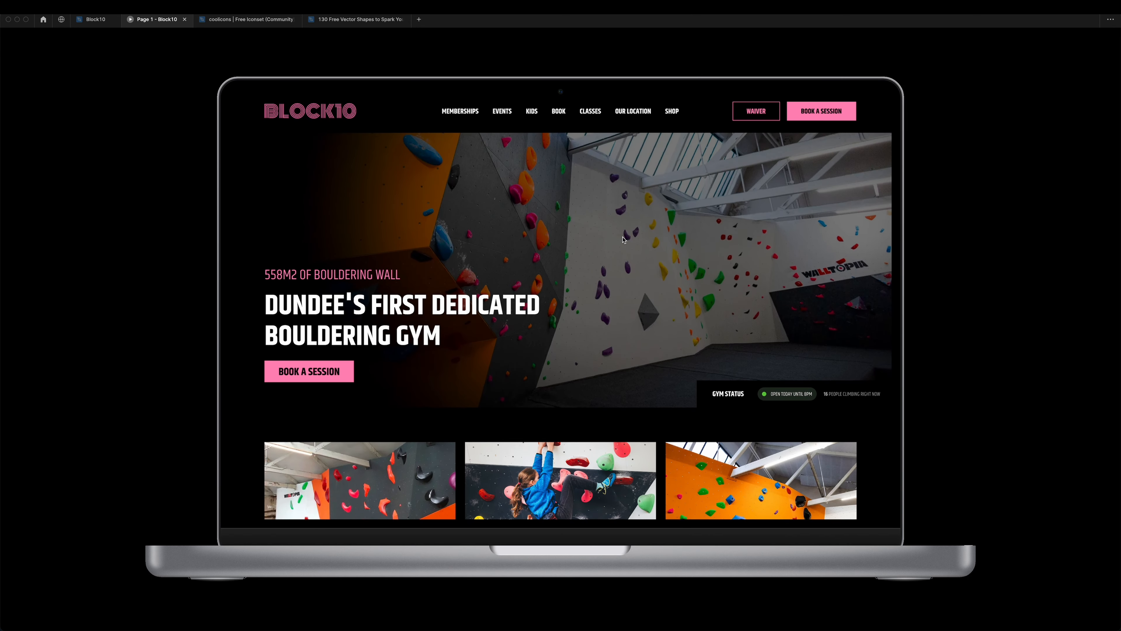
{"action": "scroll", "coordinate": [623, 240], "scroll_direction": "down", "scroll_amount": 5}
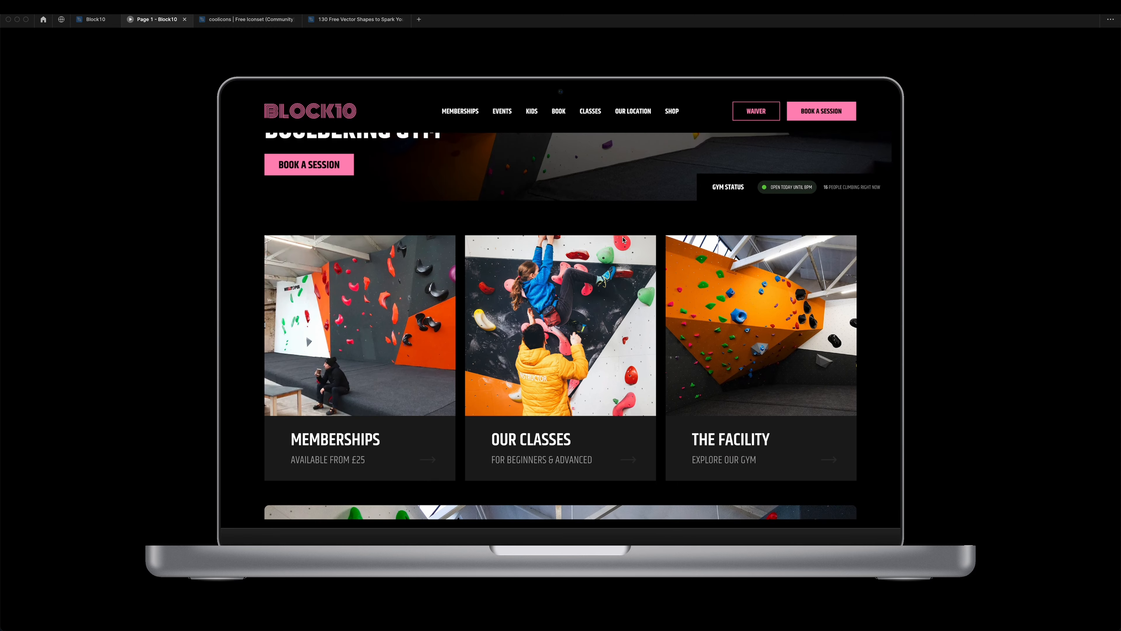
{"action": "scroll", "coordinate": [623, 240], "scroll_direction": "down", "scroll_amount": 5}
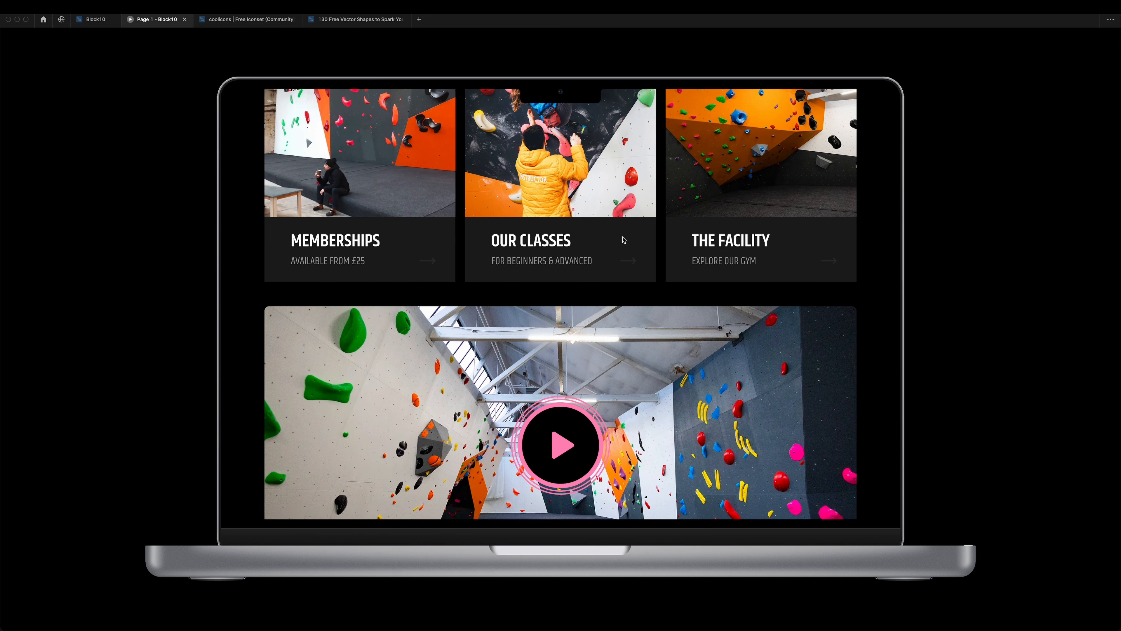
{"action": "scroll", "coordinate": [624, 240], "scroll_direction": "down", "scroll_amount": 7}
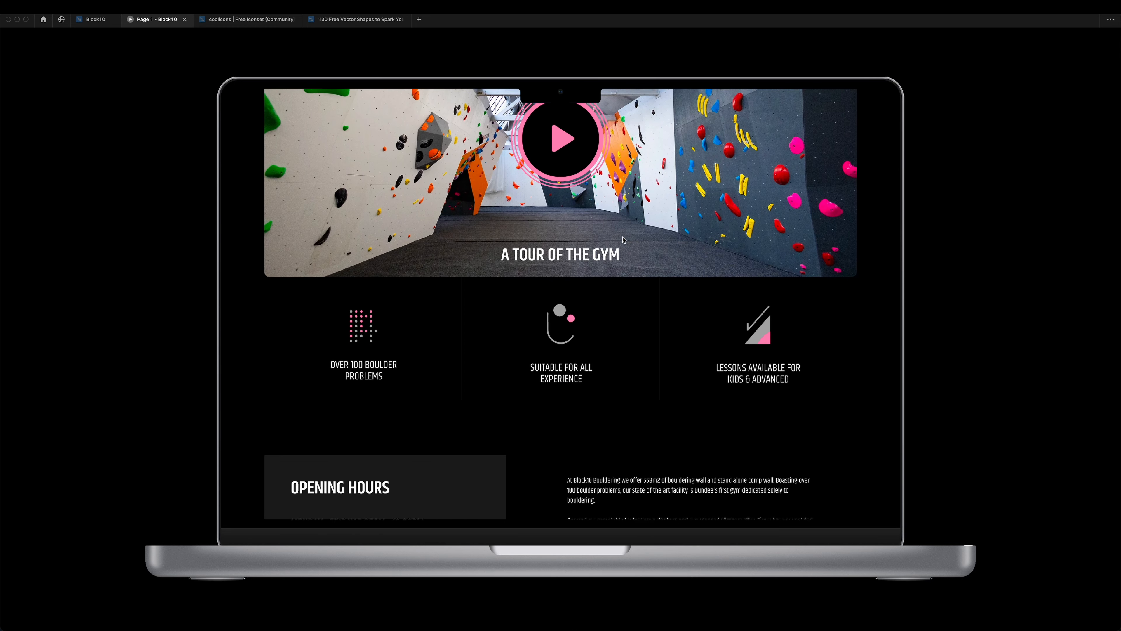
{"action": "scroll", "coordinate": [623, 239], "scroll_direction": "down", "scroll_amount": 5}
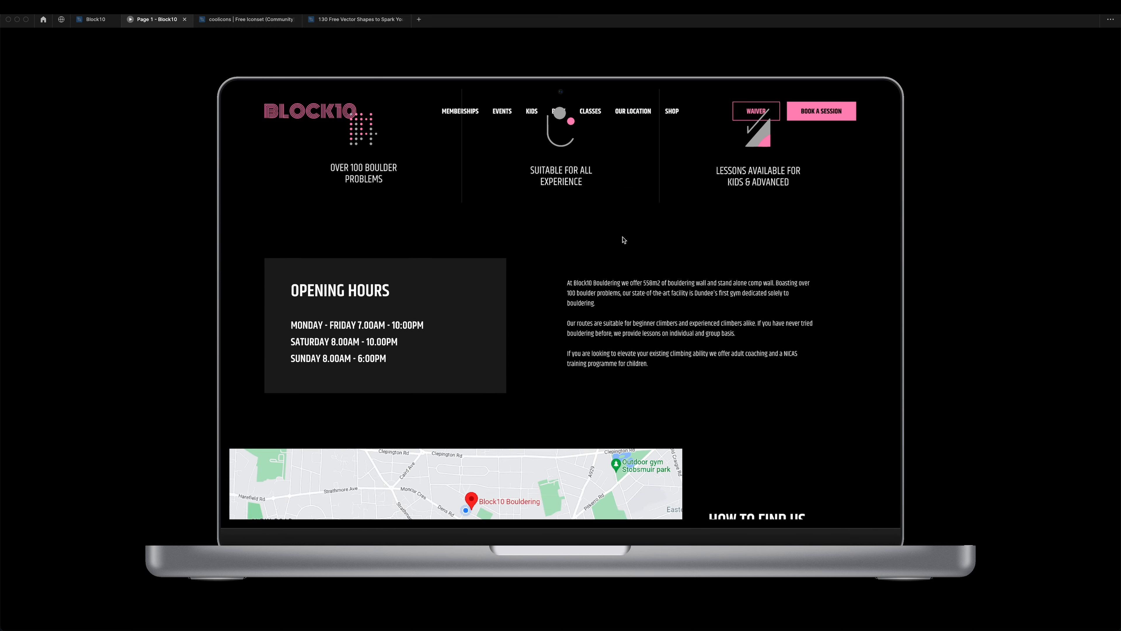
{"action": "scroll", "coordinate": [624, 240], "scroll_direction": "down", "scroll_amount": 10}
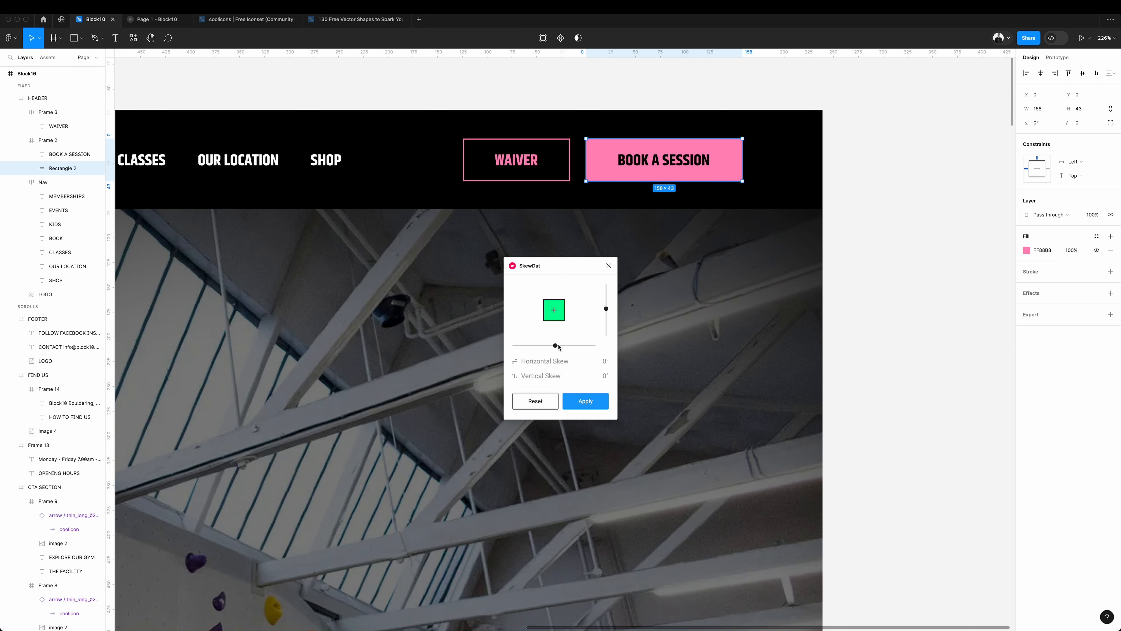
Skew the pink backgrounds of the header and hero BOOK A SESSION buttons with SkewDat, and align the hero button with the headline's left edge.
{"action": "left_click_drag", "start_coordinate": [557, 347], "coordinate": [560, 348]}
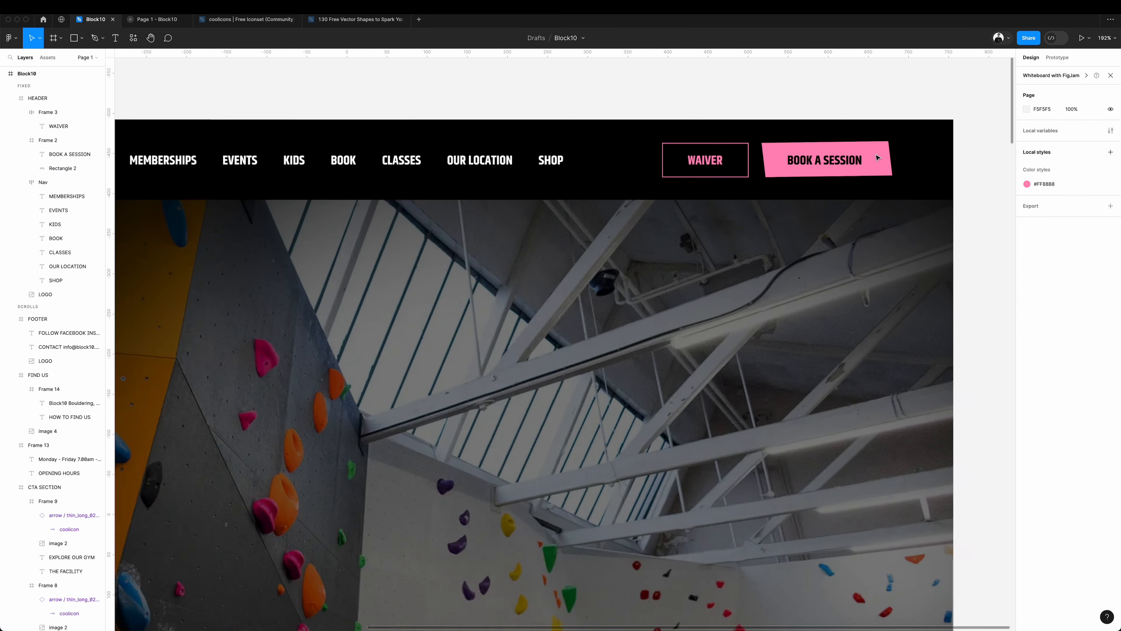
{"action": "scroll", "coordinate": [877, 157], "scroll_direction": "down", "scroll_amount": 10}
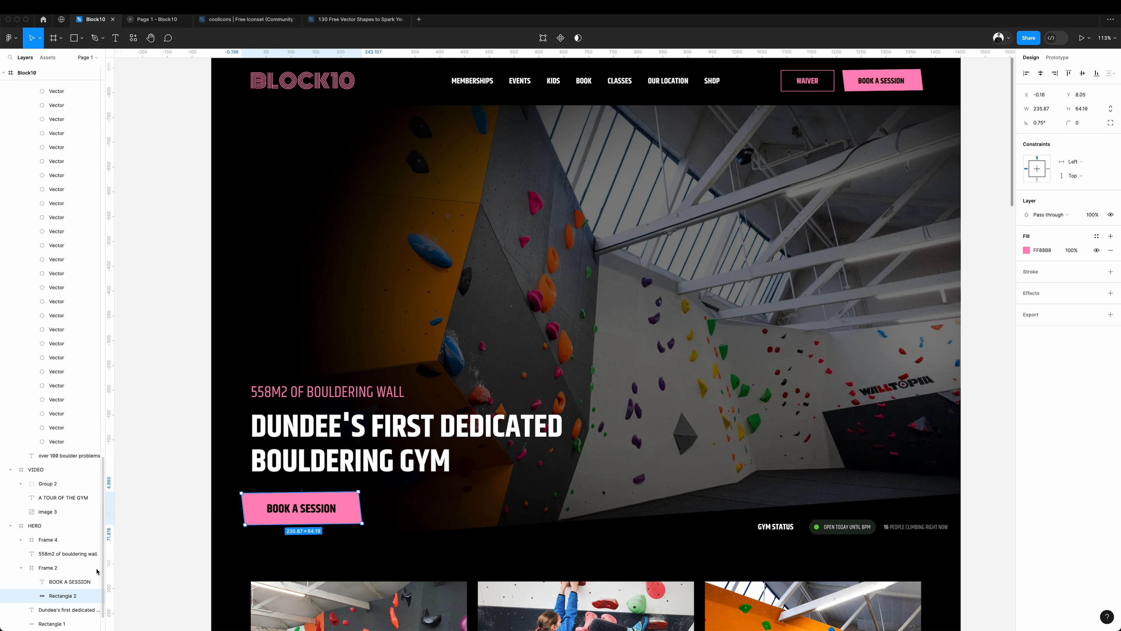
{"action": "left_click", "coordinate": [66, 569]}
{"action": "left_click_drag", "start_coordinate": [336, 513], "coordinate": [341, 512]}
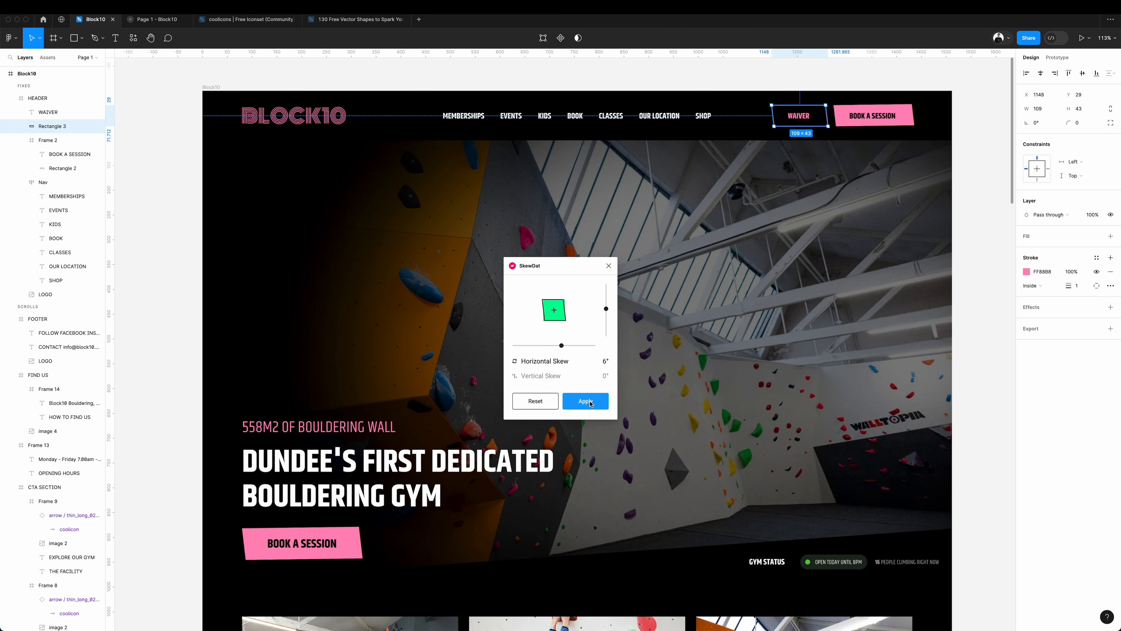
Replace the WAIVER button's frame with a slanted 109 × 43 outline that has a pink inside stroke of 1.
{"action": "left_click", "coordinate": [591, 404]}
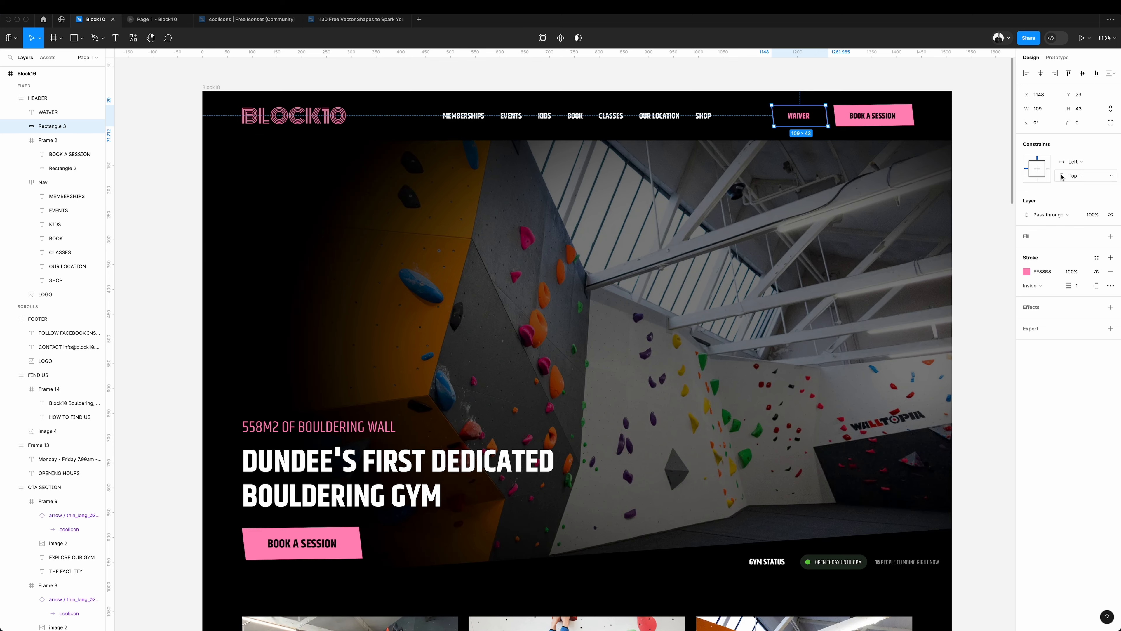
{"action": "left_click", "coordinate": [984, 173]}
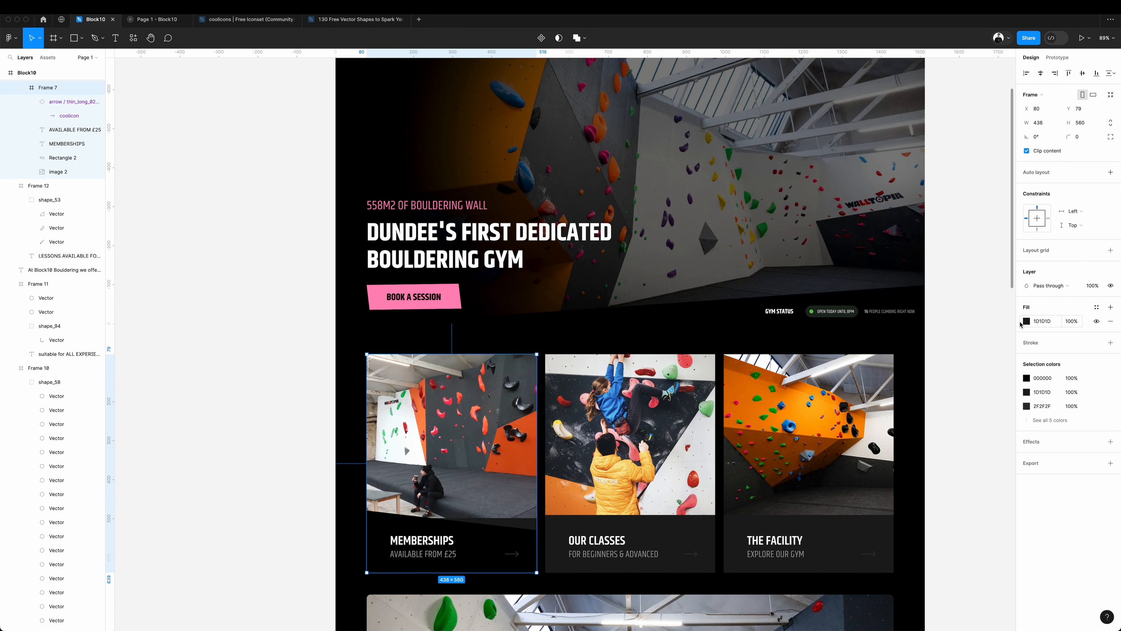
Fill the MEMBERSHIPS card's frame with the pink sampled from the hero's BOOK A SESSION button.
{"action": "left_click", "coordinate": [1026, 322]}
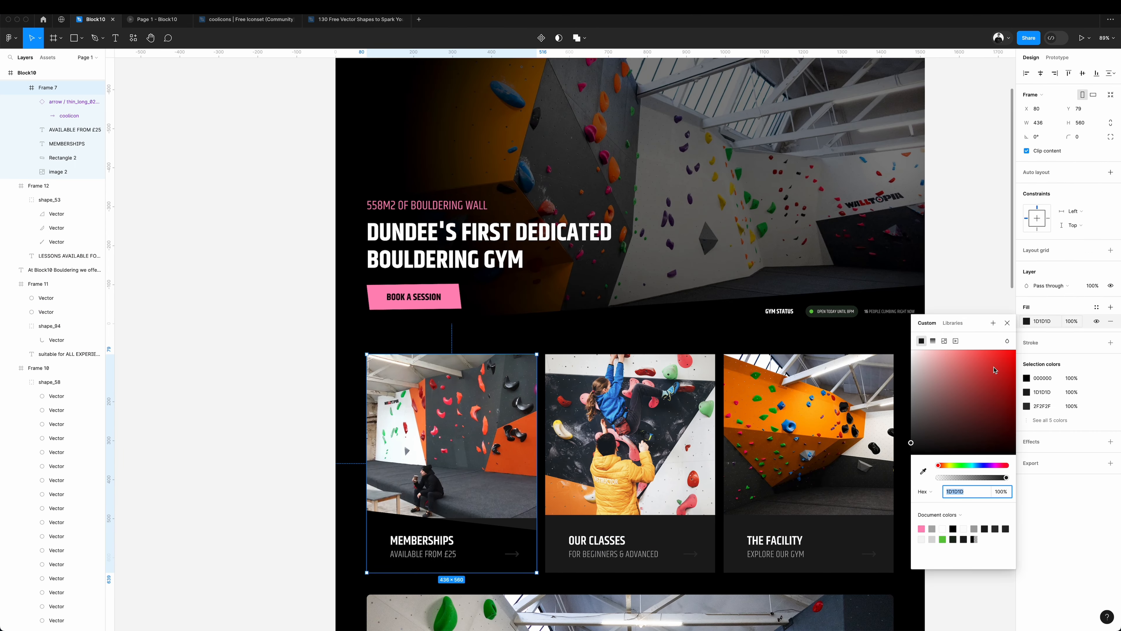
{"action": "left_click", "coordinate": [924, 471]}
{"action": "left_click", "coordinate": [448, 302]}
{"action": "left_click", "coordinate": [264, 282]}
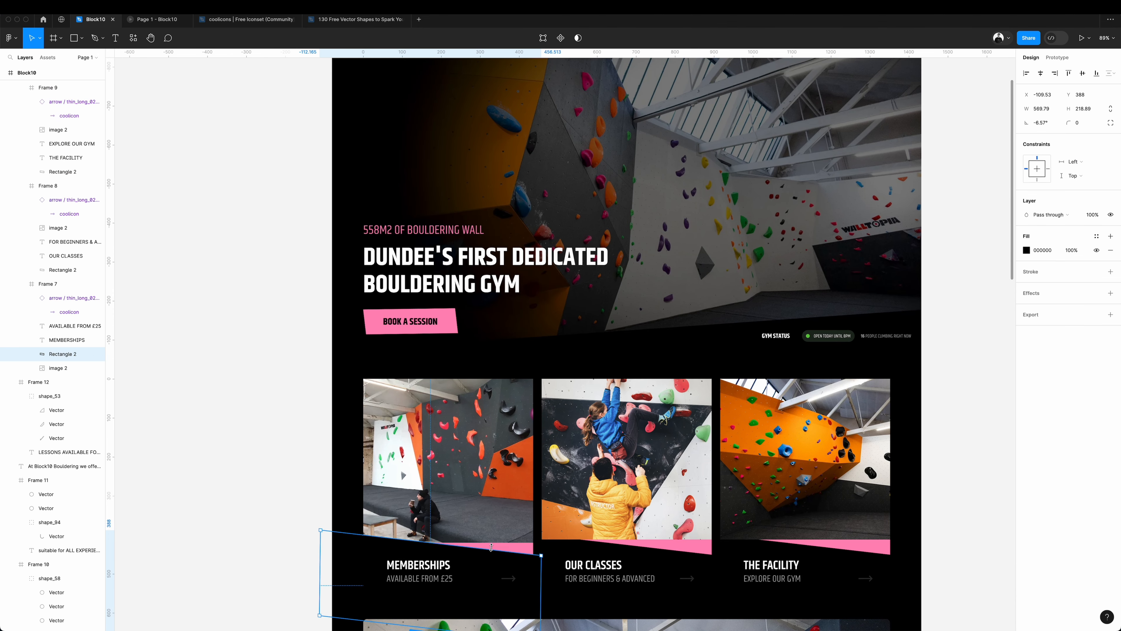
Duplicate the black slanted rectangle on the MEMBERSHIPS card and flip the copy horizontally.
{"action": "key", "text": "super+d"}
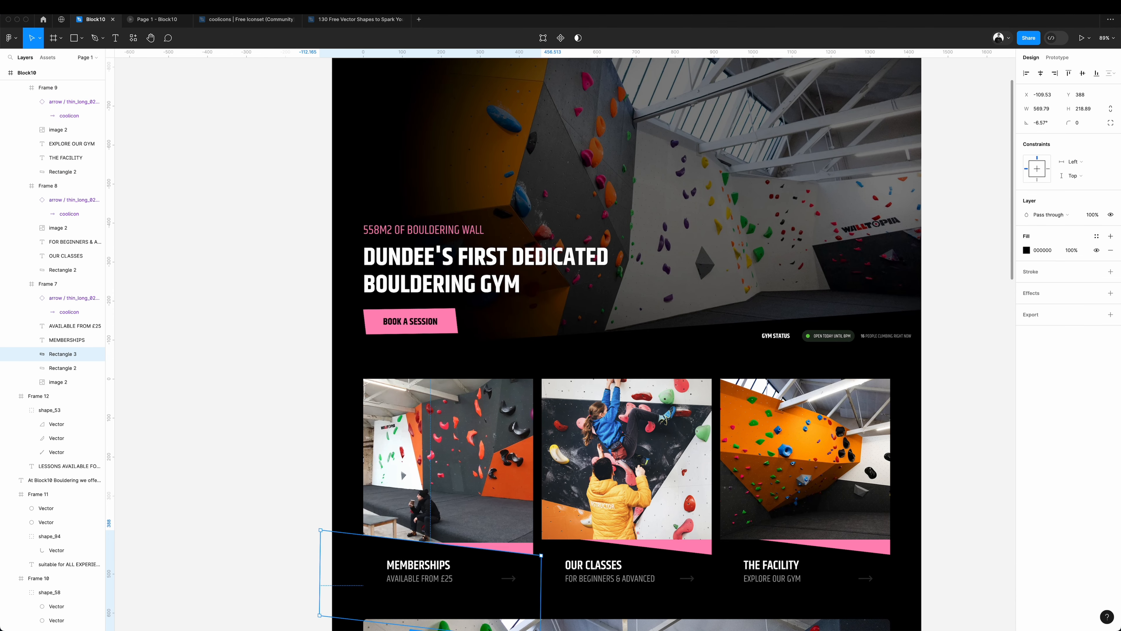
{"action": "left_click", "coordinate": [116, 7]}
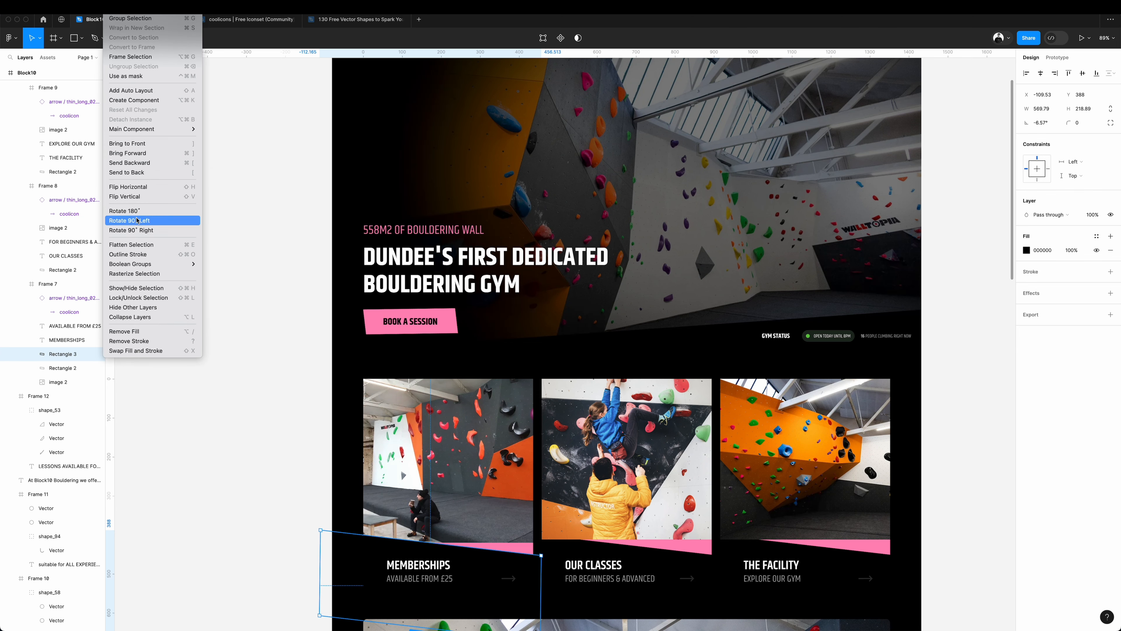
{"action": "left_click", "coordinate": [128, 186]}
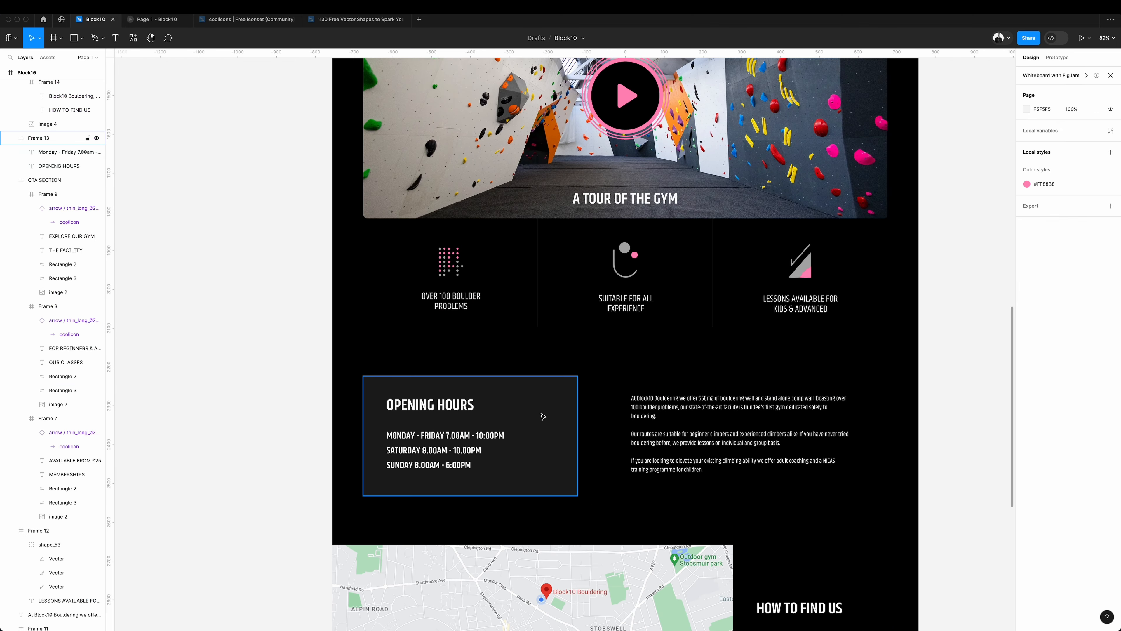
Fill the OPENING HOURS card with the saved pink colour style.
{"action": "left_click", "coordinate": [1096, 322]}
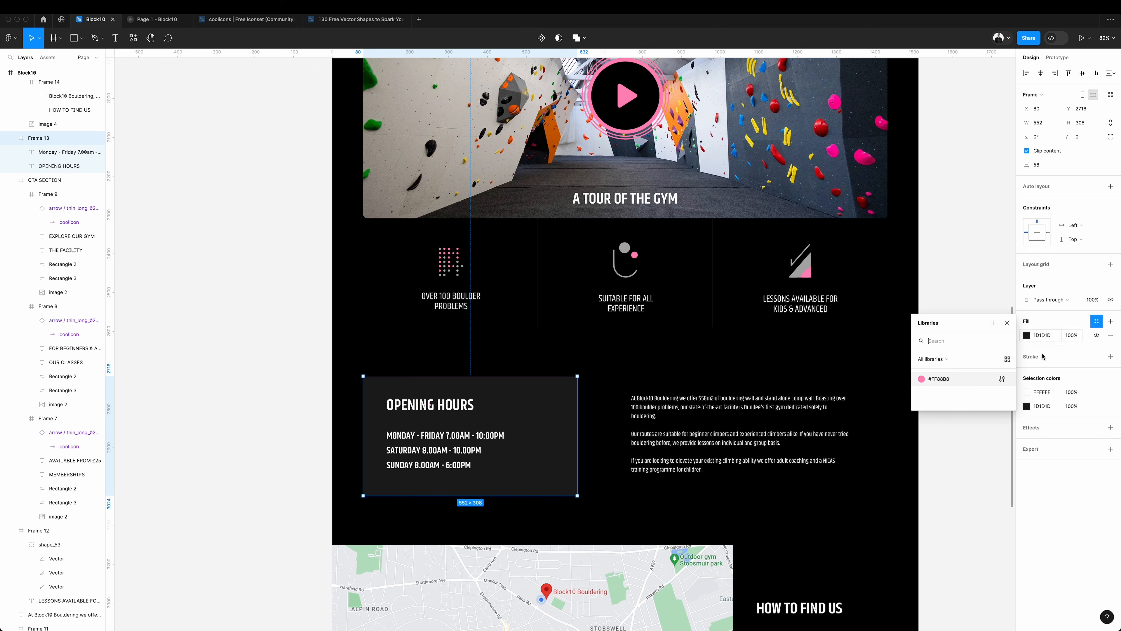
{"action": "left_click", "coordinate": [922, 379]}
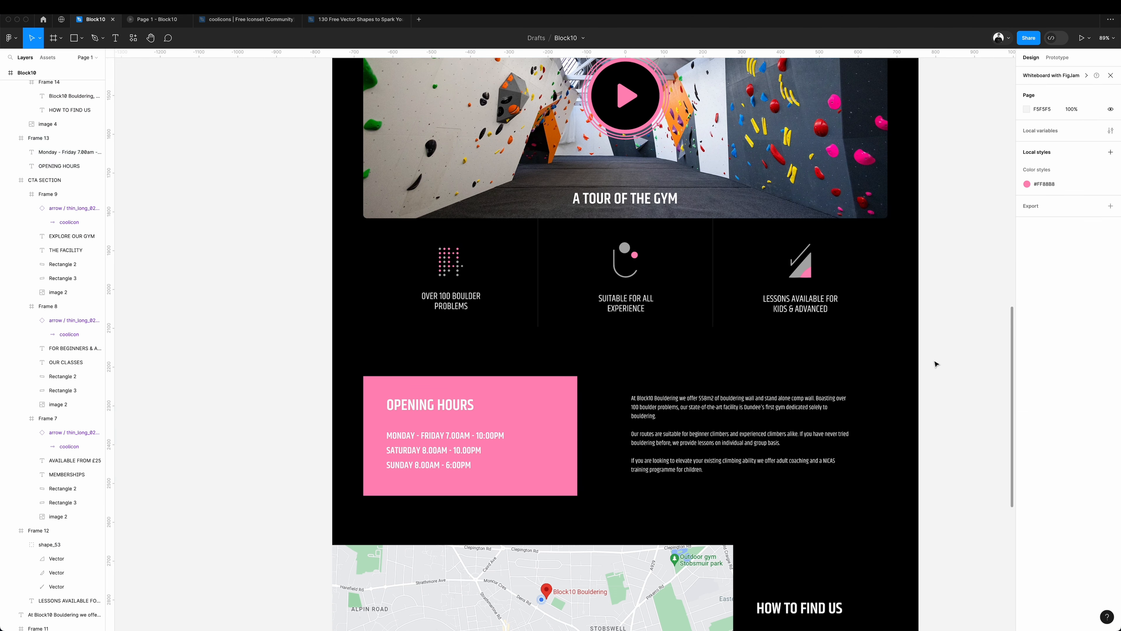
Bring a dotted shape from the free vector shapes file, place it over the MEMBERSHIPS card's left edge, and colour it with the pink style.
{"action": "left_click", "coordinate": [356, 19]}
{"action": "left_click", "coordinate": [106, 22]}
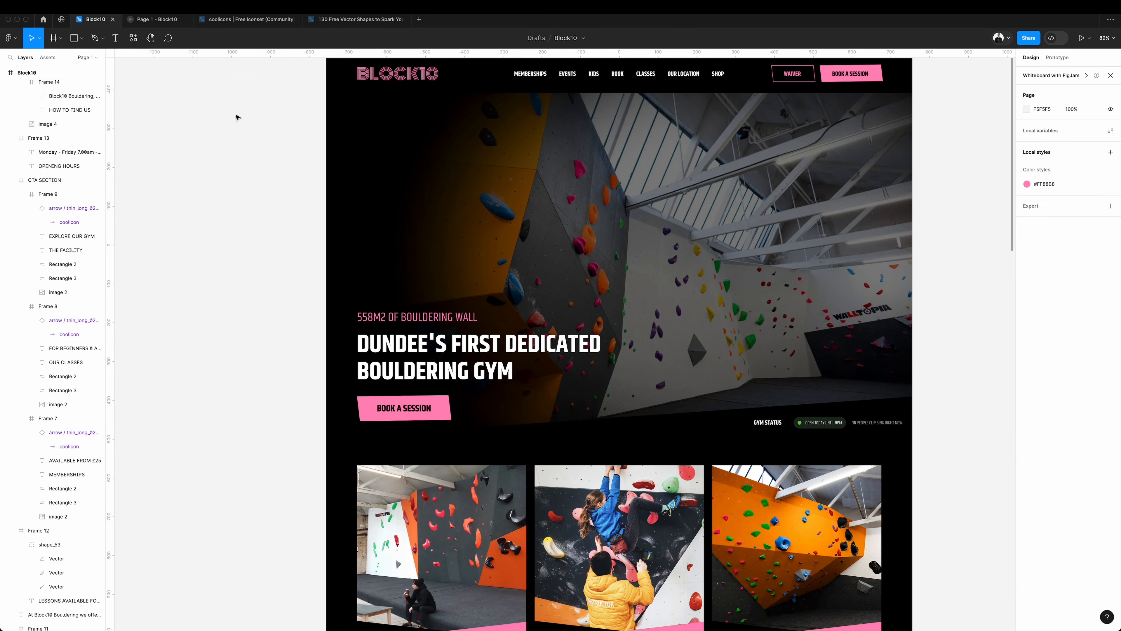
{"action": "scroll", "coordinate": [373, 475], "scroll_direction": "down", "scroll_amount": 4}
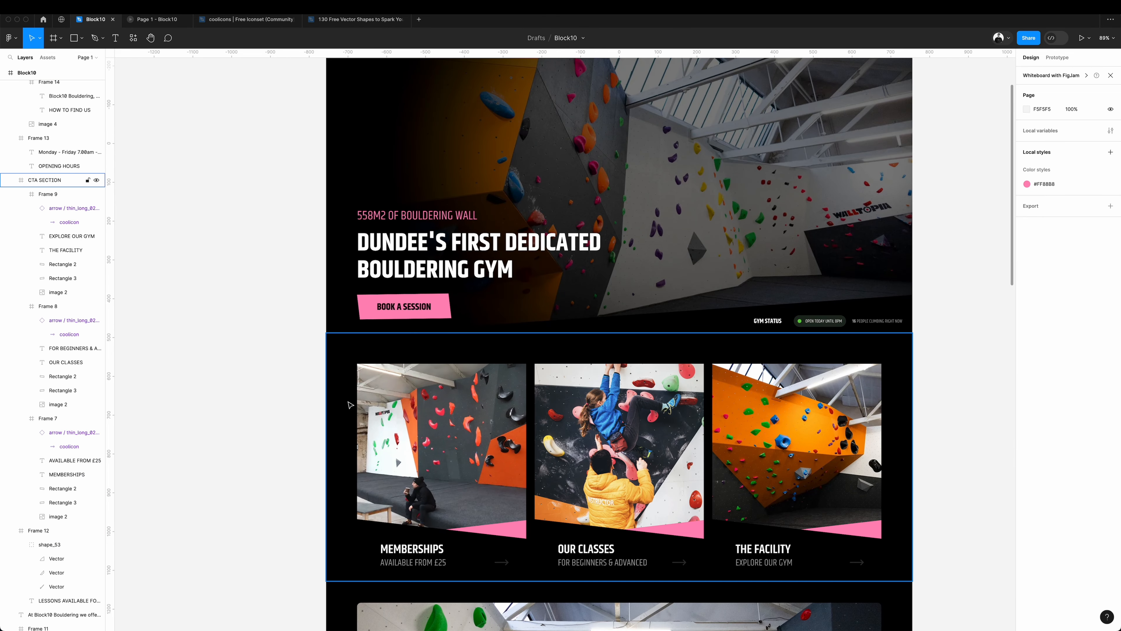
{"action": "key", "text": "ctrl+v"}
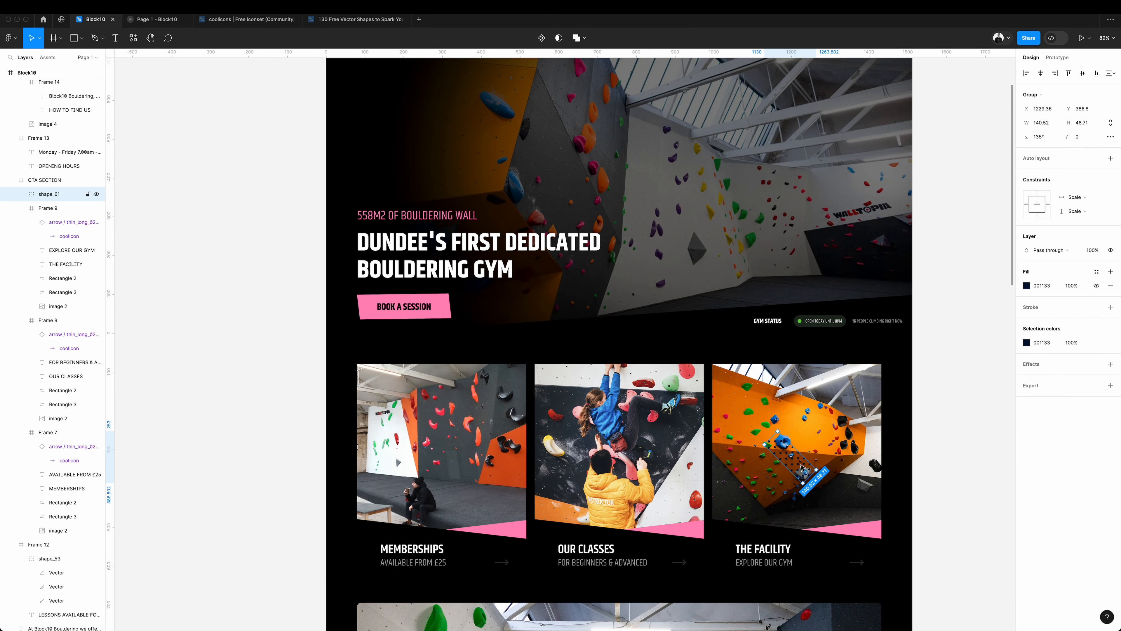
{"action": "mouse_move", "coordinate": [801, 468]}
{"action": "left_mouse_down"}
{"action": "mouse_move", "coordinate": [365, 407]}
{"action": "mouse_move", "coordinate": [341, 425]}
{"action": "left_mouse_up"}
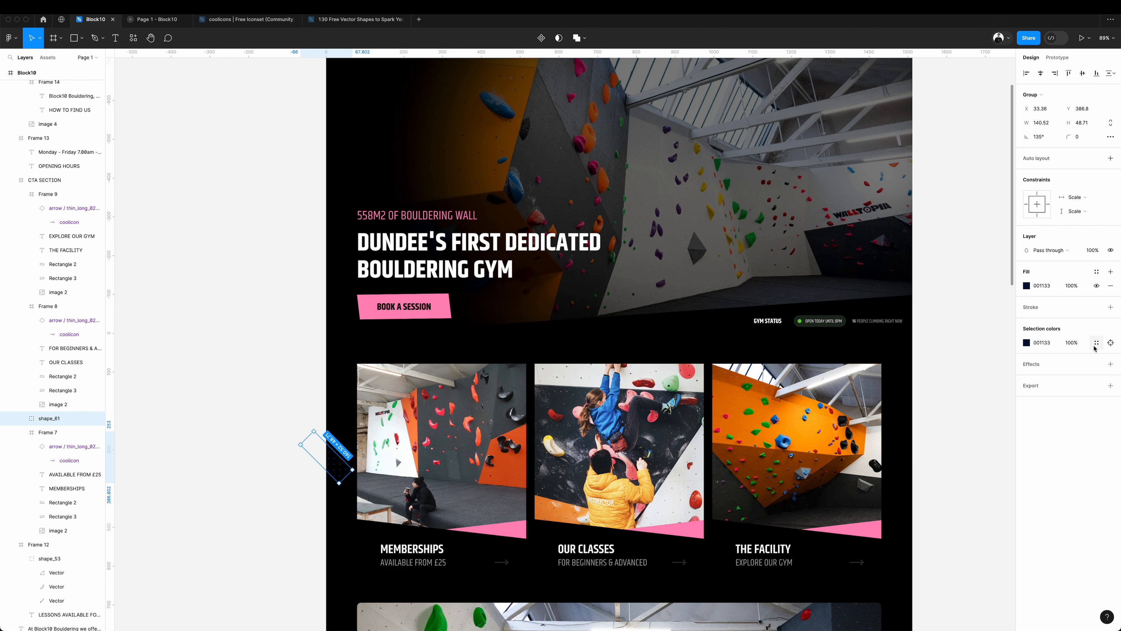
{"action": "left_click", "coordinate": [1097, 343]}
{"action": "left_click", "coordinate": [926, 401]}
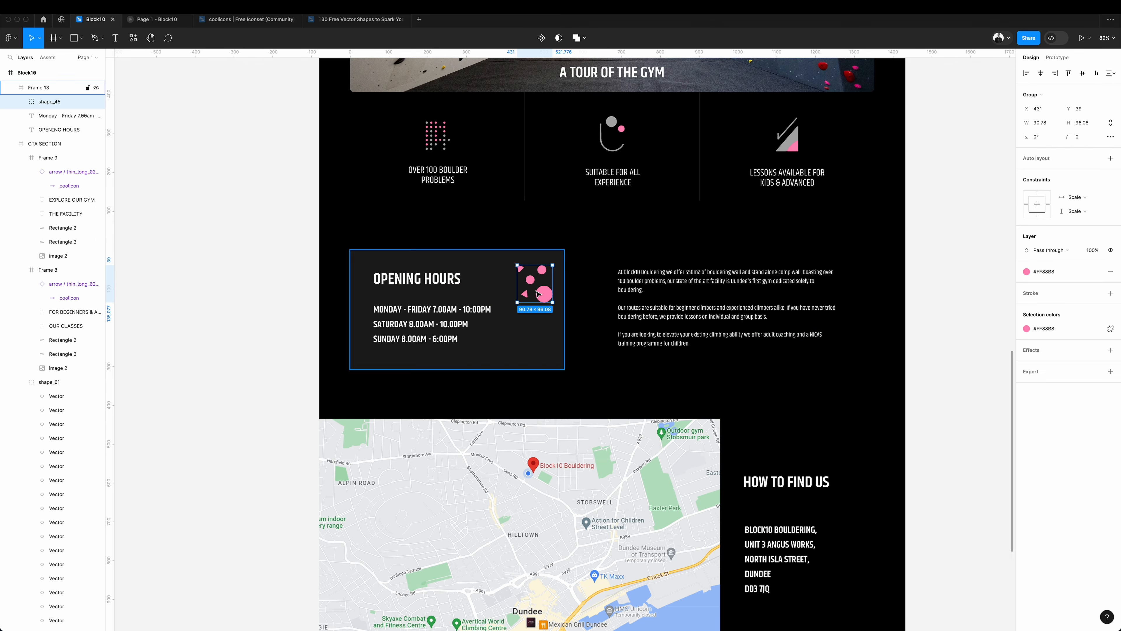
Move the pink circles-and-triangles shape out to the OPENING HOURS card's upper-right corner and toggle the layout grids.
{"action": "left_click_drag", "start_coordinate": [534, 292], "coordinate": [585, 259]}
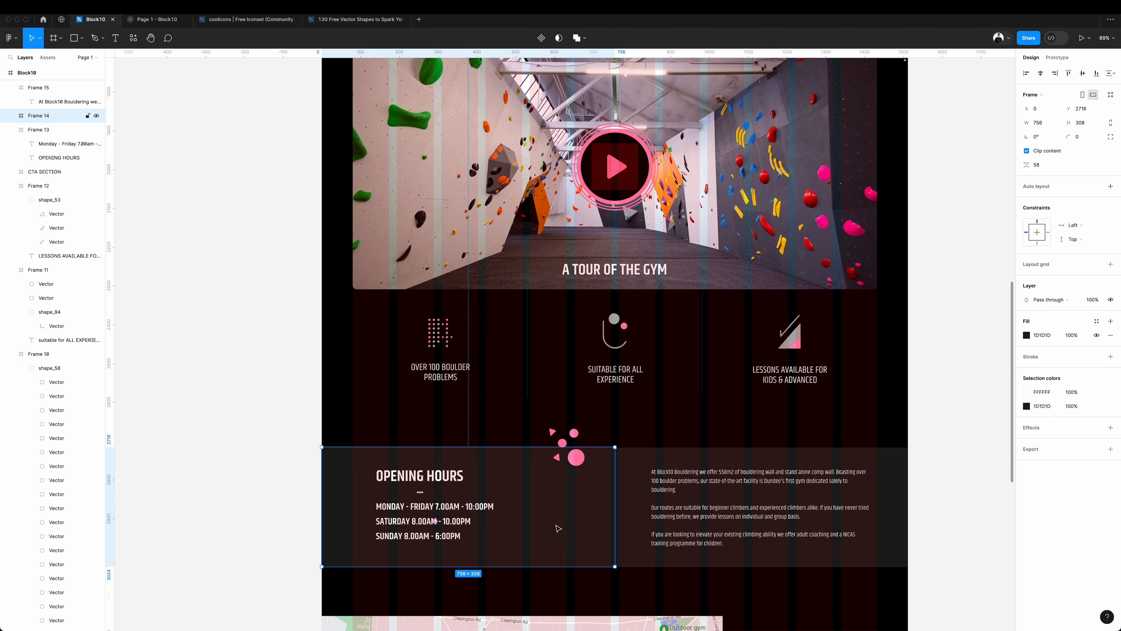
{"action": "key", "text": "ctrl+g"}
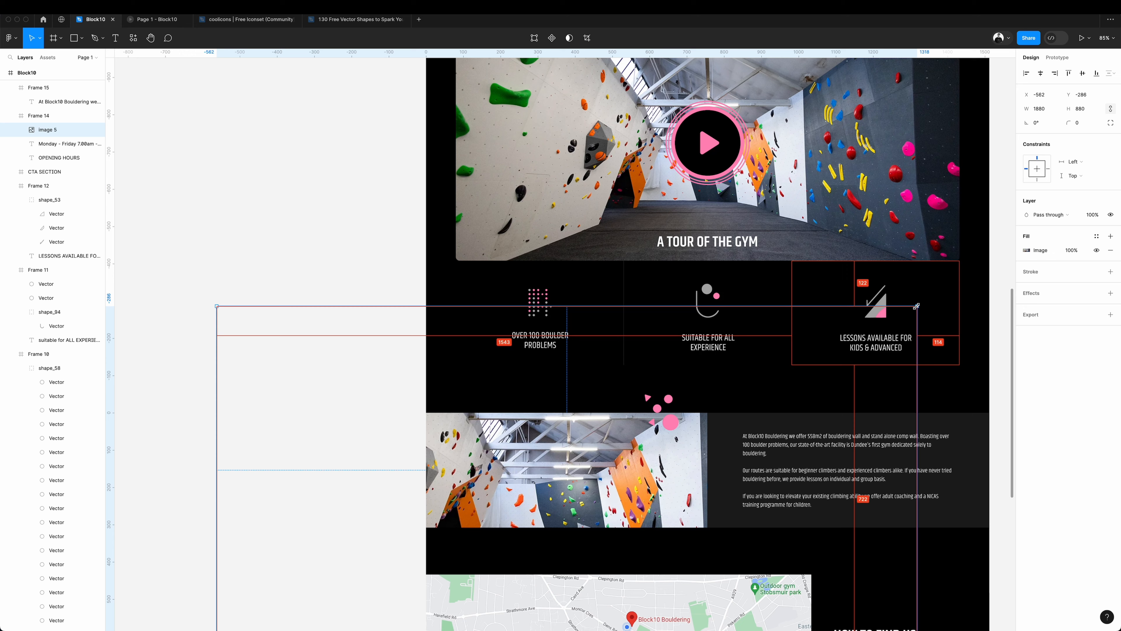
Scale the climbing-wall photo inside the opening hours frame to 1104 × 516 and shift it up to Y -132.
{"action": "left_click_drag", "start_coordinate": [914, 332], "coordinate": [773, 413]}
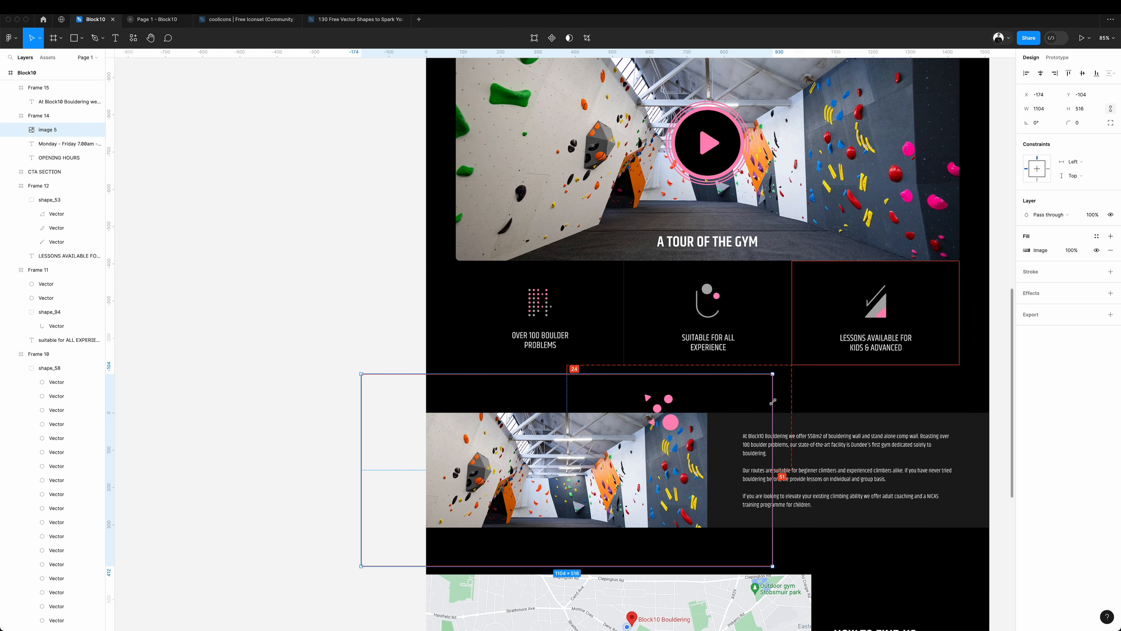
{"action": "left_click_drag", "start_coordinate": [643, 489], "coordinate": [643, 479]}
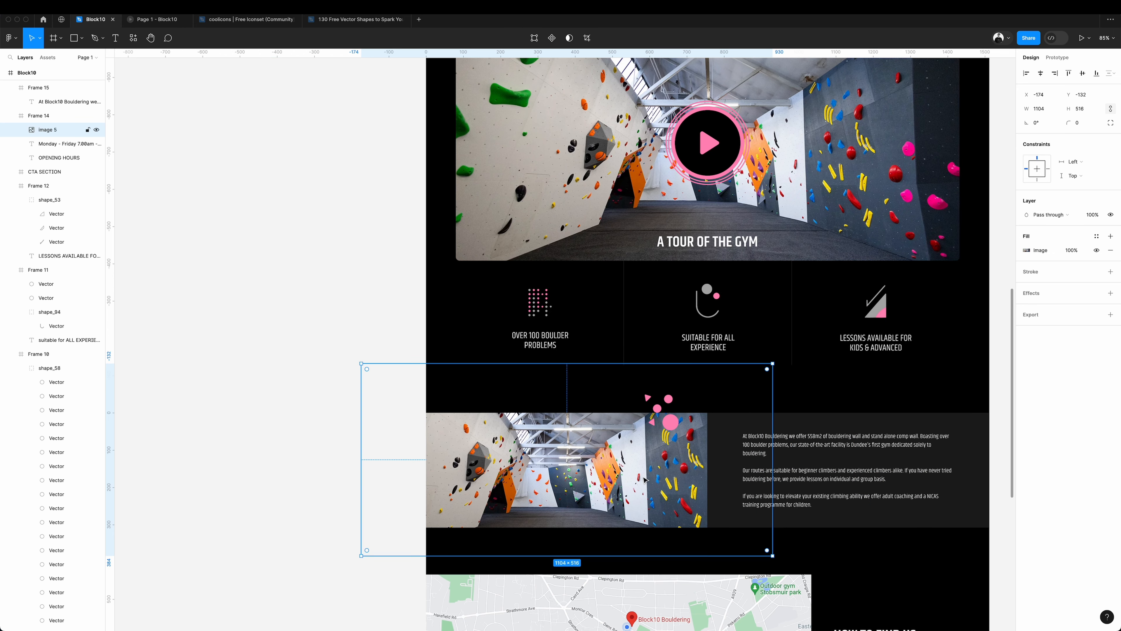
Wrap the opening hours photo frame and the adjoining description frame together in one new frame.
{"action": "left_click", "coordinate": [740, 449]}
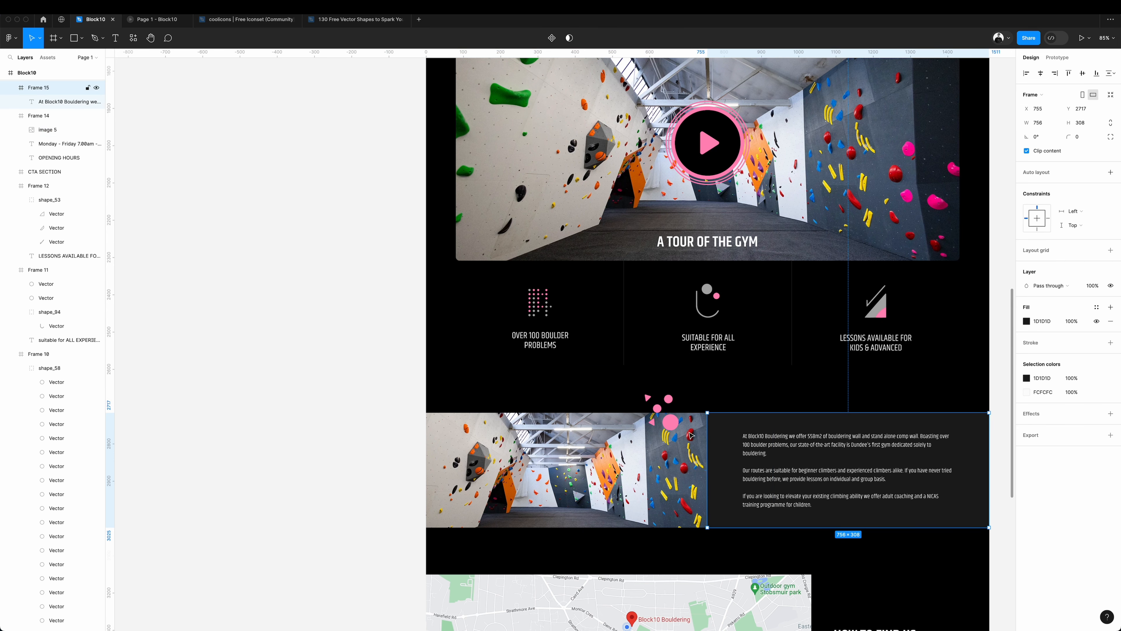
{"action": "left_click", "coordinate": [660, 445], "text": "shift"}
{"action": "right_click", "coordinate": [42, 90]}
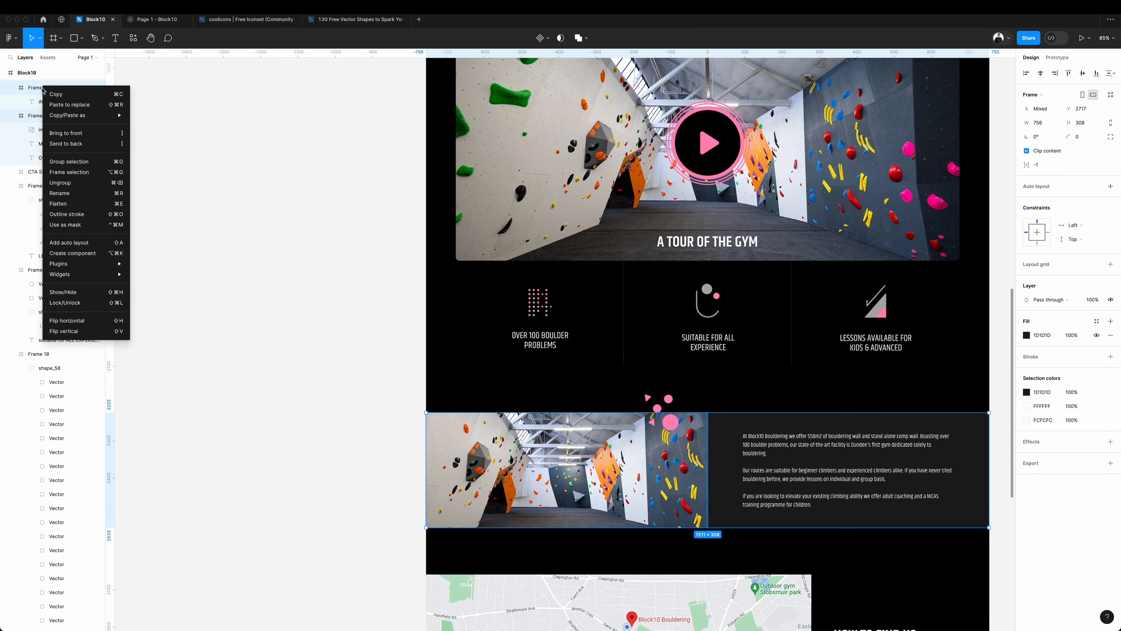
{"action": "left_click", "coordinate": [87, 173]}
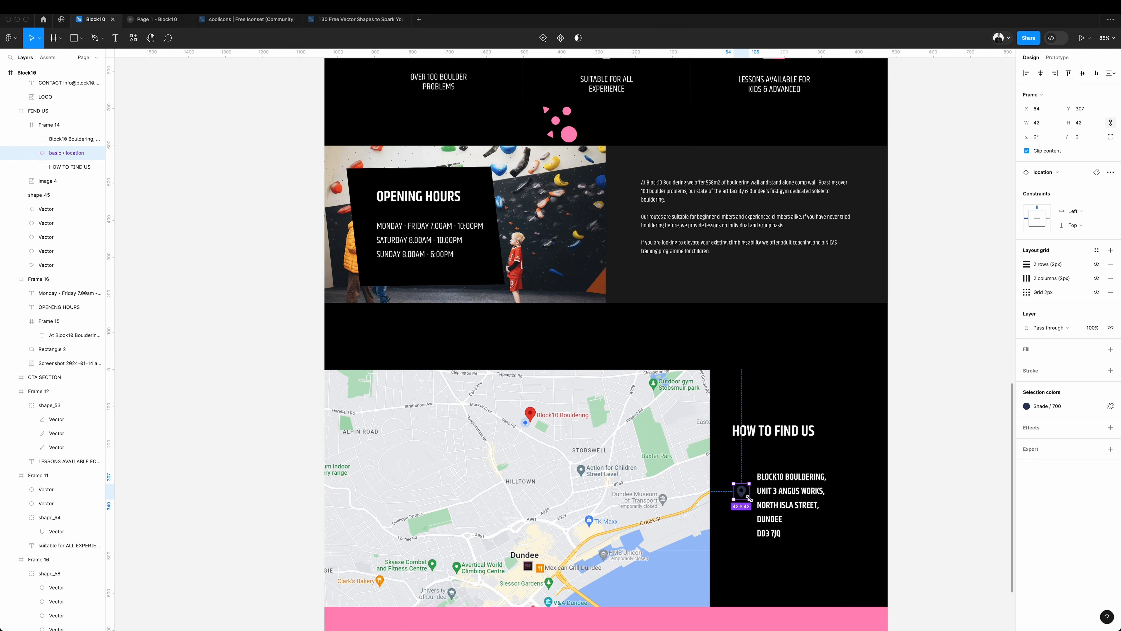
{"action": "left_click", "coordinate": [1003, 236]}
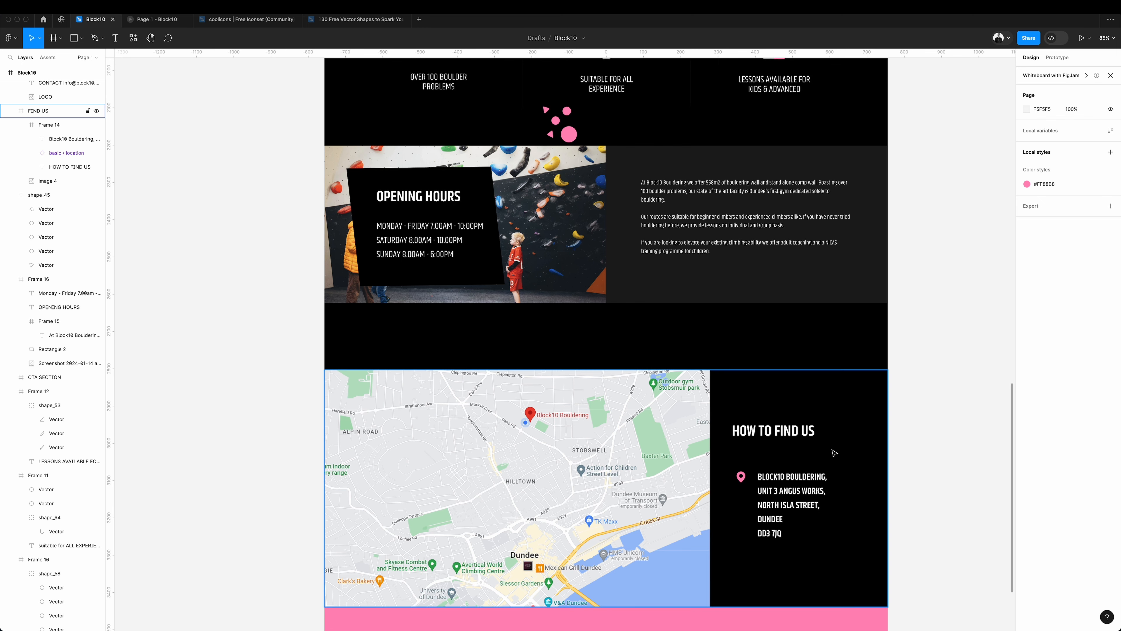
Put the address and contact details under HOW TO FIND US in outlined boxes, and set the footer's fill to black 000000.
{"action": "scroll", "coordinate": [834, 452], "scroll_direction": "right", "scroll_amount": 2}
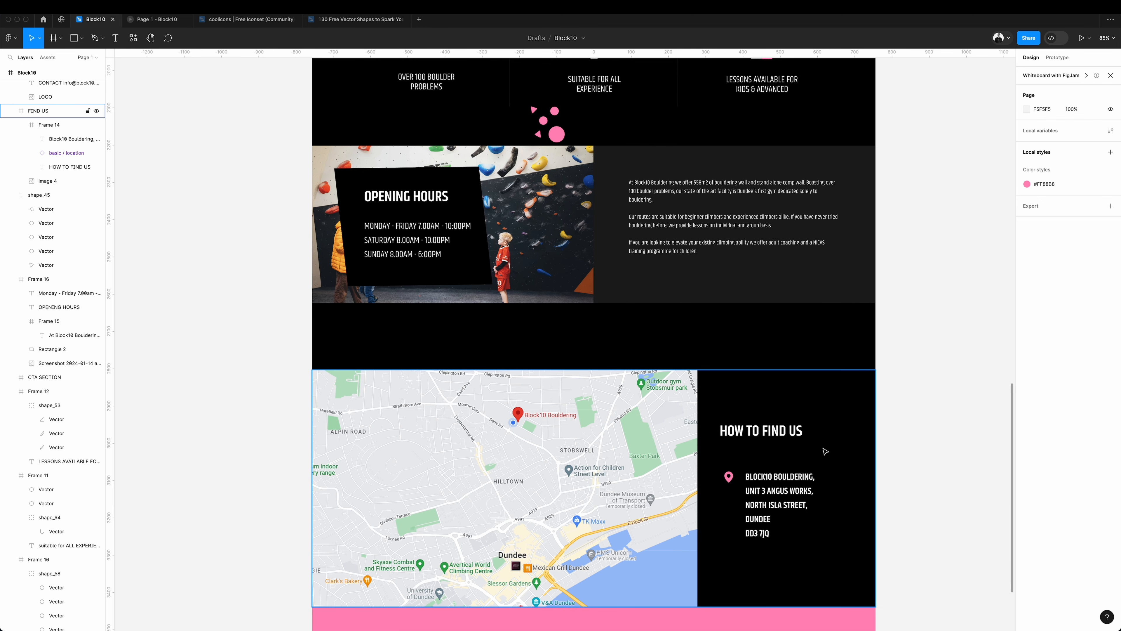
{"action": "left_click", "coordinate": [779, 504]}
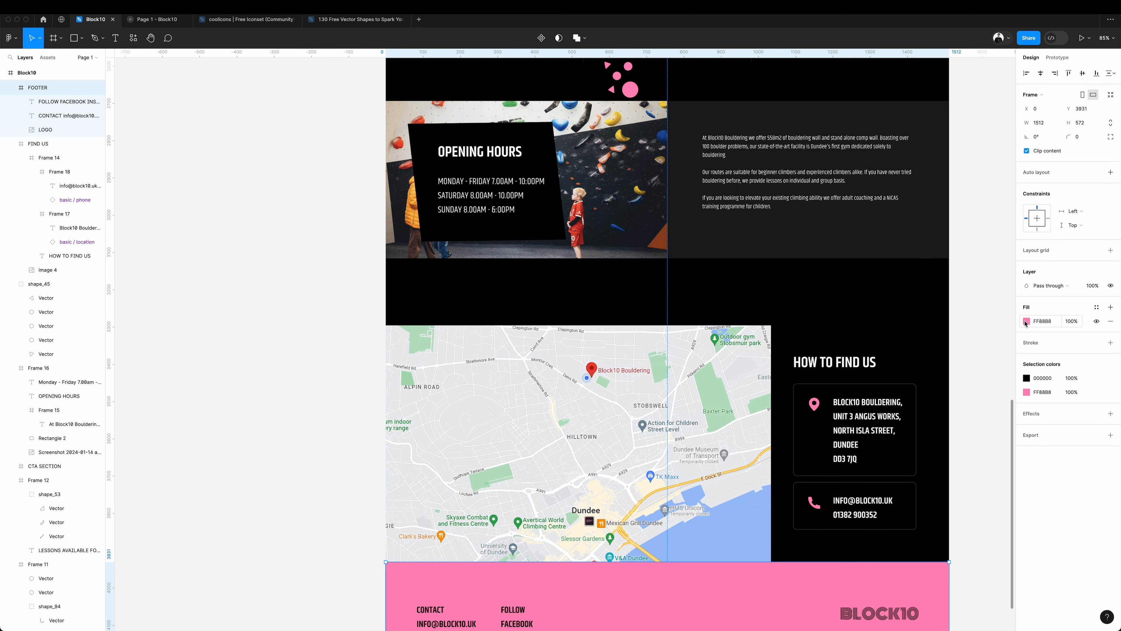
{"action": "left_click", "coordinate": [1025, 324]}
{"action": "left_click_drag", "start_coordinate": [971, 402], "coordinate": [783, 558]}
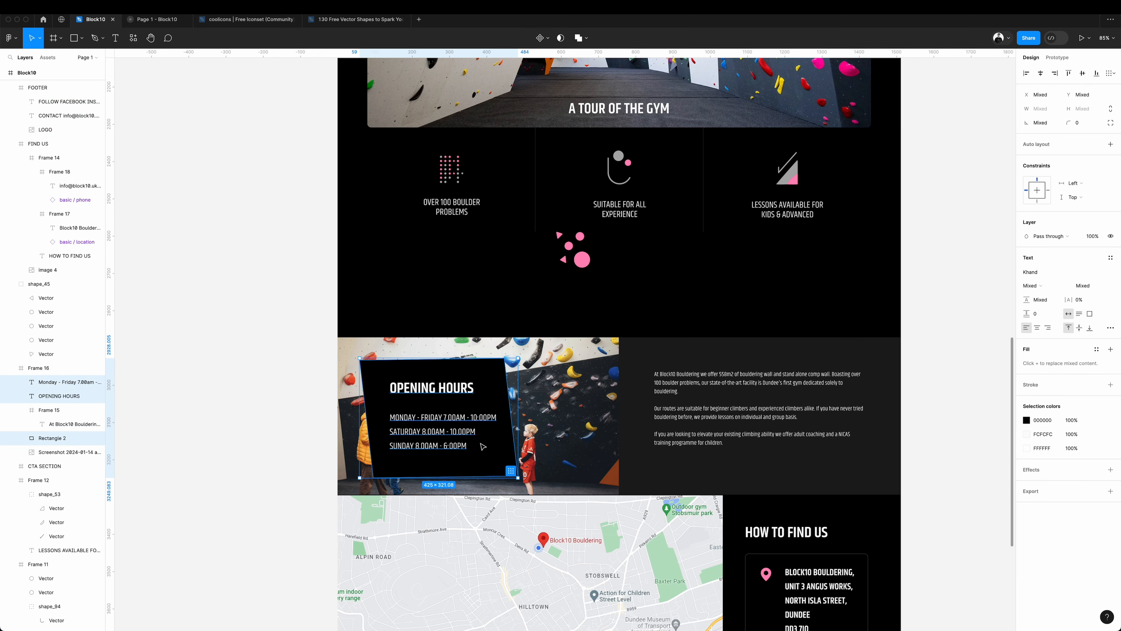
Place copies of the pink dotted shape at the hero's left edge, scaled 2.41x, and at the tour video's upper-right corner.
{"action": "left_click_drag", "start_coordinate": [481, 443], "coordinate": [604, 444]}
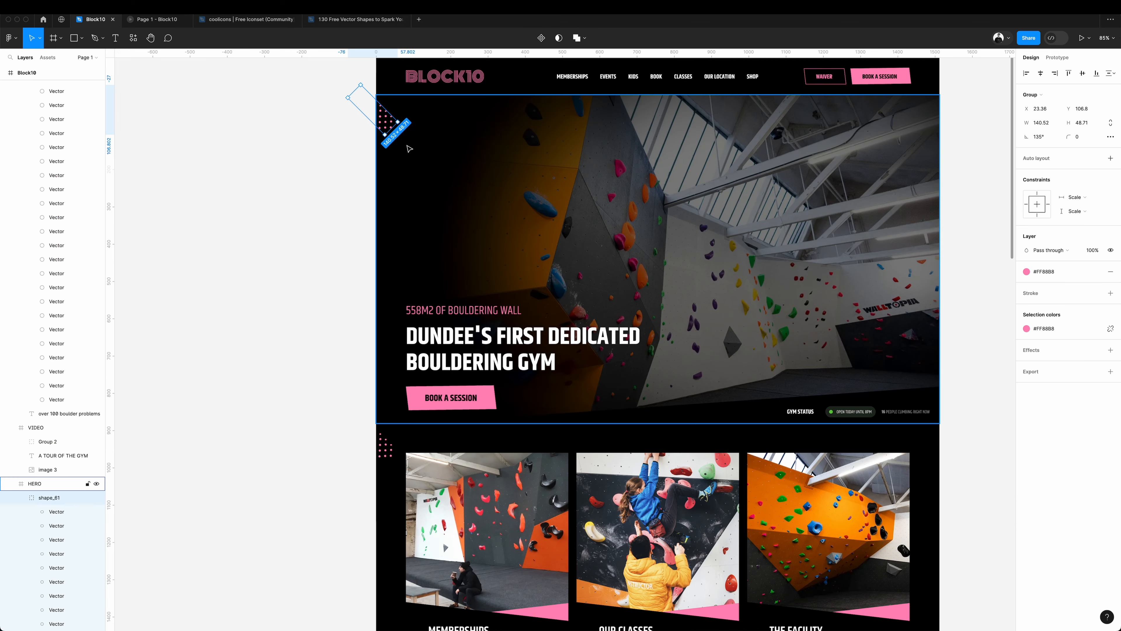
{"action": "left_click_drag", "start_coordinate": [386, 132], "coordinate": [417, 262]}
{"action": "key", "text": "k"}
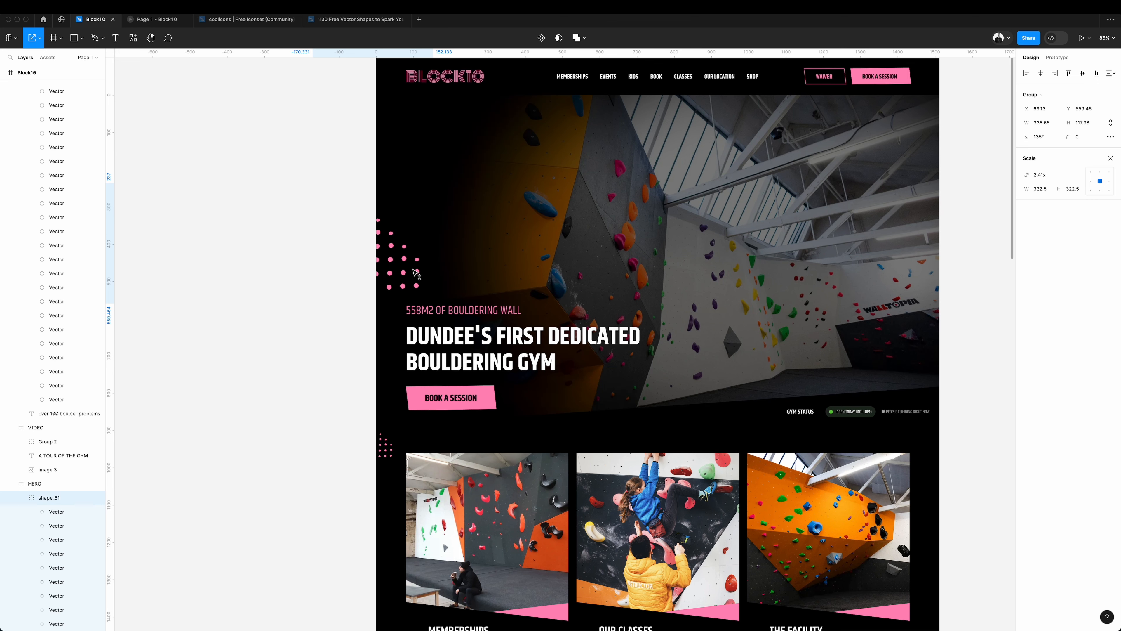
{"action": "left_click_drag", "start_coordinate": [805, 413], "coordinate": [917, 406]}
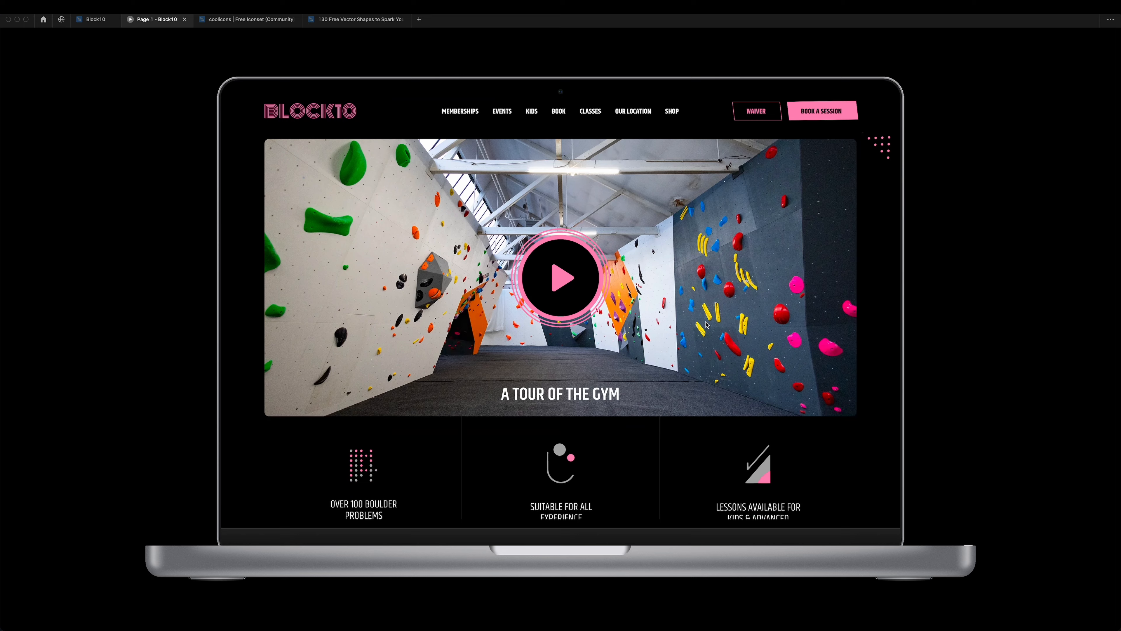
Review the laptop prototype preview from the tour video down to the opening hours section.
{"action": "scroll", "coordinate": [707, 325], "scroll_direction": "down", "scroll_amount": 5}
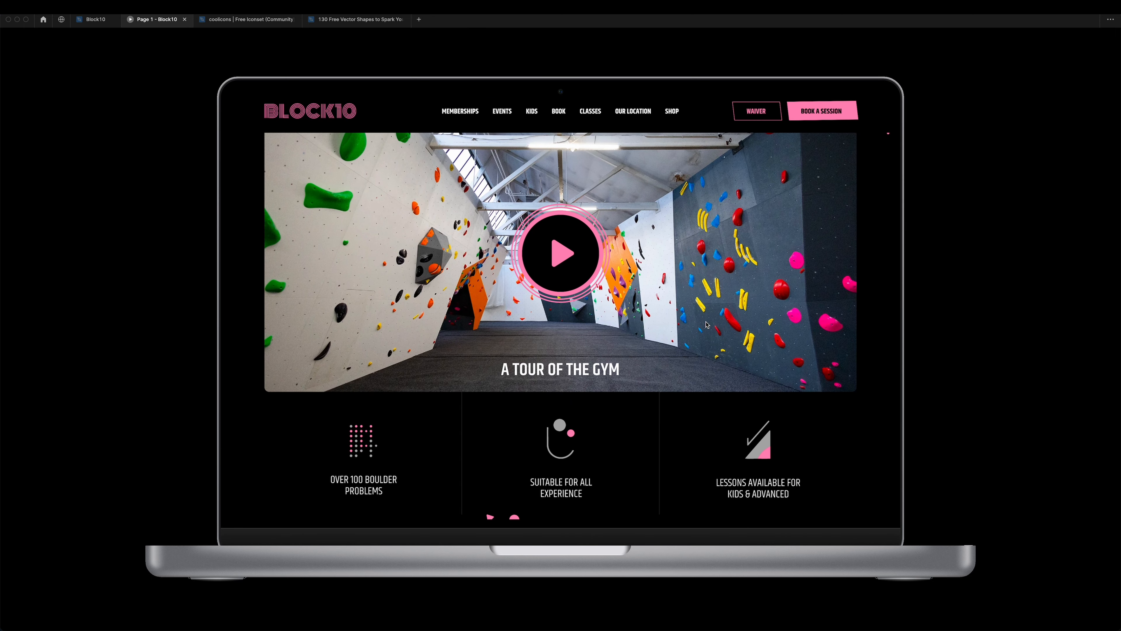
{"action": "scroll", "coordinate": [707, 325], "scroll_direction": "down", "scroll_amount": 4}
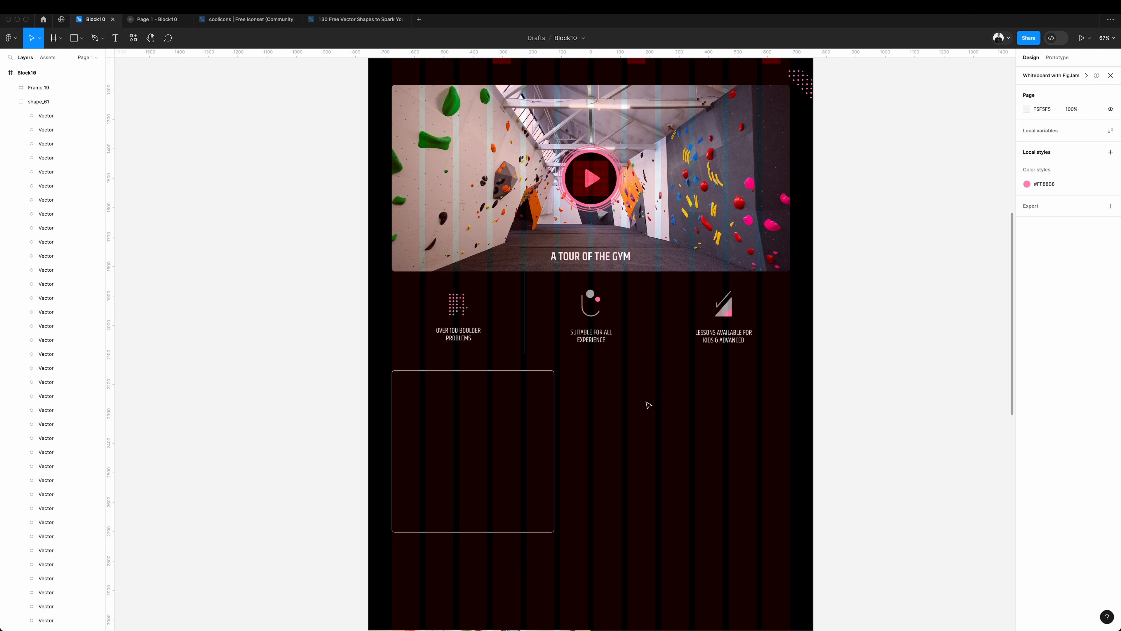
Hide the layout grids, nudge the outlined 552 × 550 frame up to Y 2633, and lengthen the three feature columns downward.
{"action": "key", "text": "shift+g"}
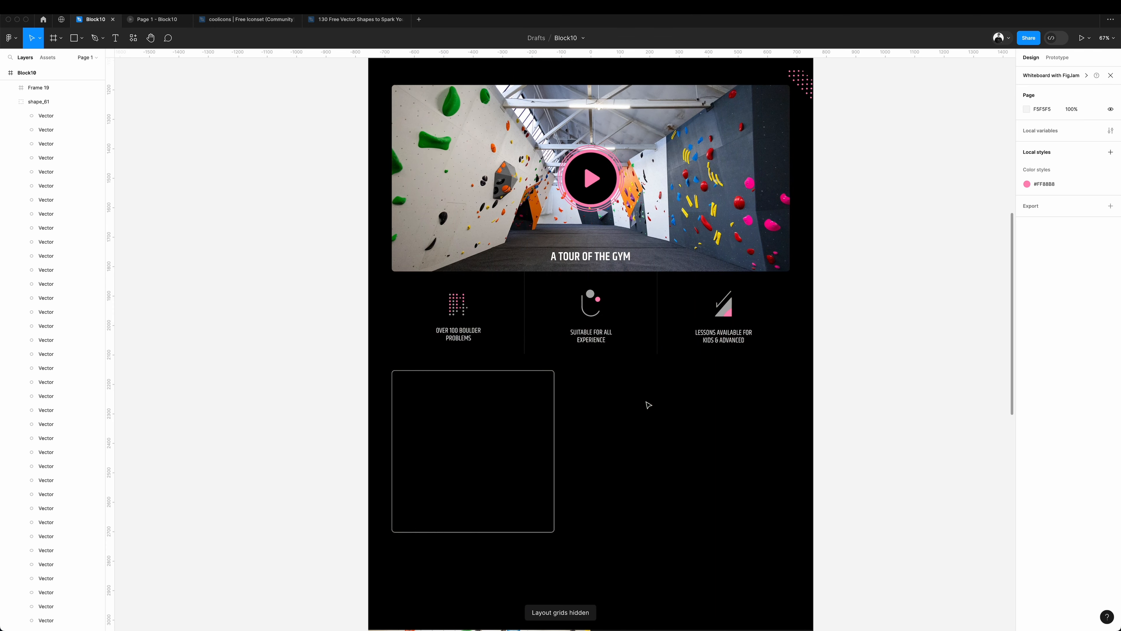
{"action": "left_click_drag", "start_coordinate": [517, 418], "coordinate": [516, 431]}
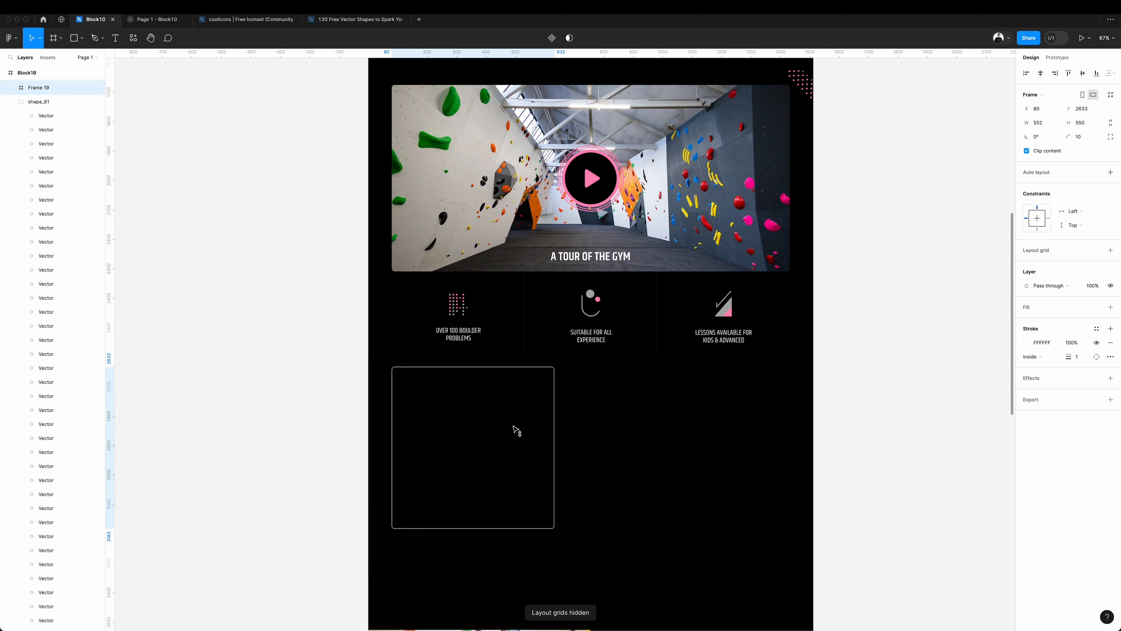
{"action": "left_click", "coordinate": [511, 338]}
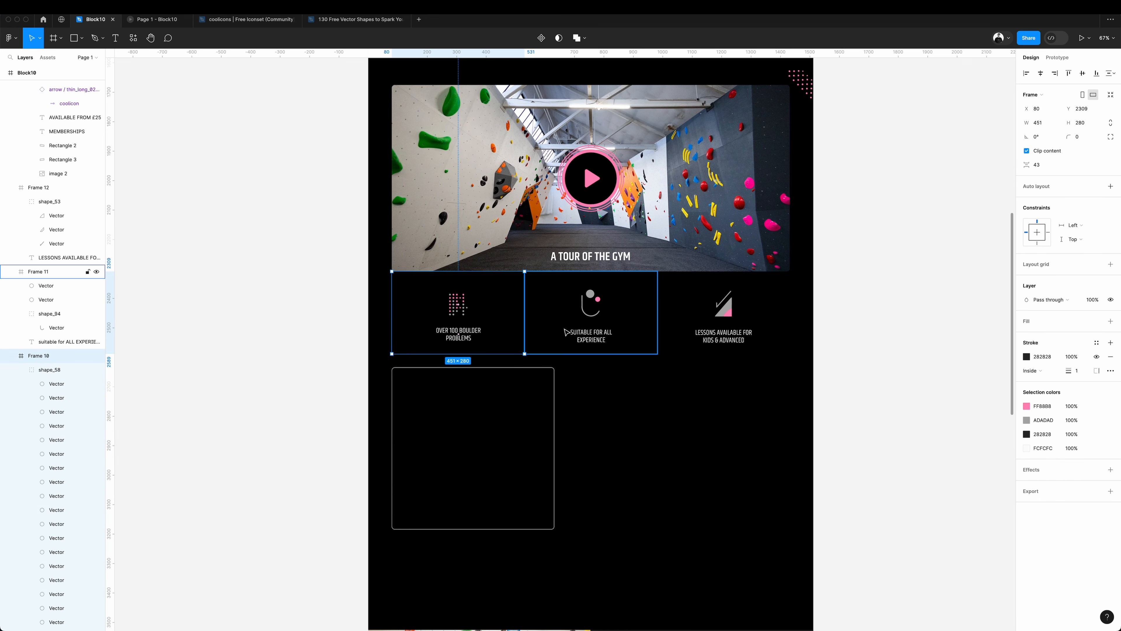
{"action": "left_click", "coordinate": [554, 340], "text": "shift"}
{"action": "left_click", "coordinate": [706, 331], "text": "shift"}
{"action": "left_click_drag", "start_coordinate": [570, 357], "coordinate": [569, 366]}
Draw an angular band across the full page width below the feature columns with the Pen tool and fill it pink.
{"action": "left_click", "coordinate": [877, 357]}
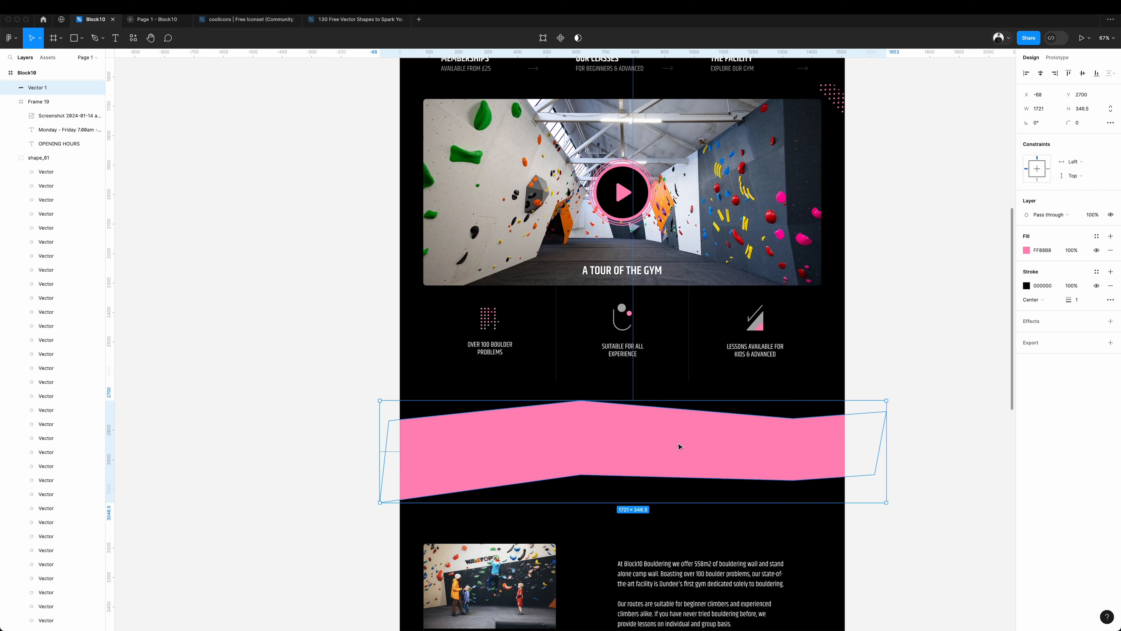
{"action": "mouse_move", "coordinate": [678, 449]}
{"action": "left_mouse_down"}
{"action": "mouse_move", "coordinate": [681, 426]}
{"action": "mouse_move", "coordinate": [678, 438]}
{"action": "left_mouse_up"}
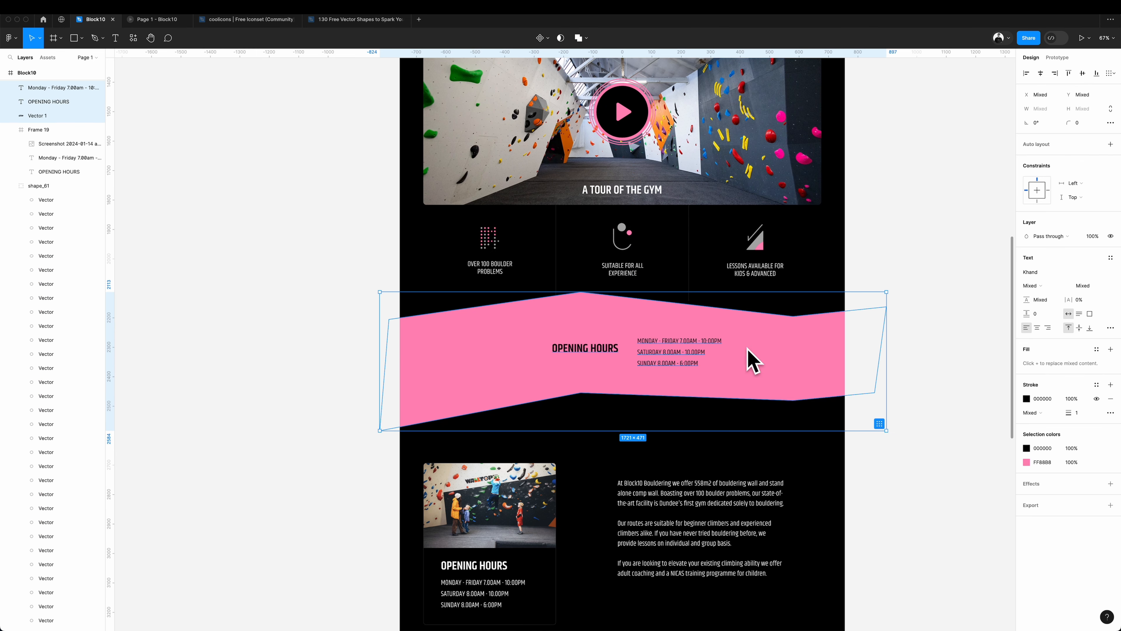
{"action": "left_click_drag", "start_coordinate": [748, 349], "coordinate": [747, 366]}
{"action": "left_click", "coordinate": [924, 286]}
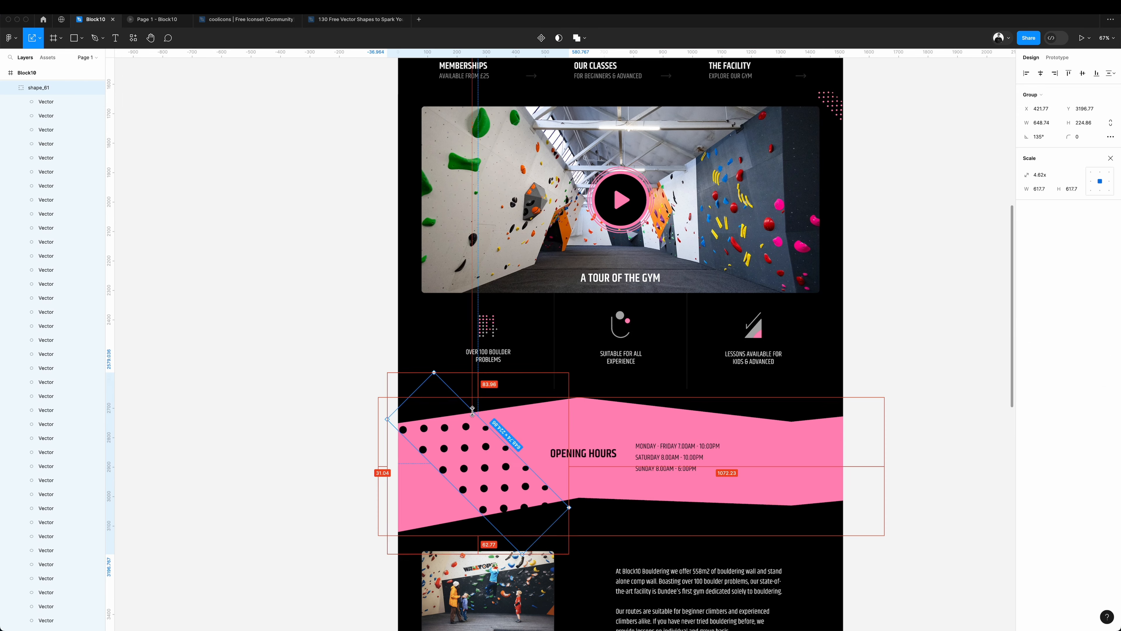
Scale the black dotted shape to 3.95x and move it over to the pink band's left edge.
{"action": "left_click_drag", "start_coordinate": [569, 509], "coordinate": [554, 501]}
{"action": "left_click_drag", "start_coordinate": [479, 476], "coordinate": [429, 478]}
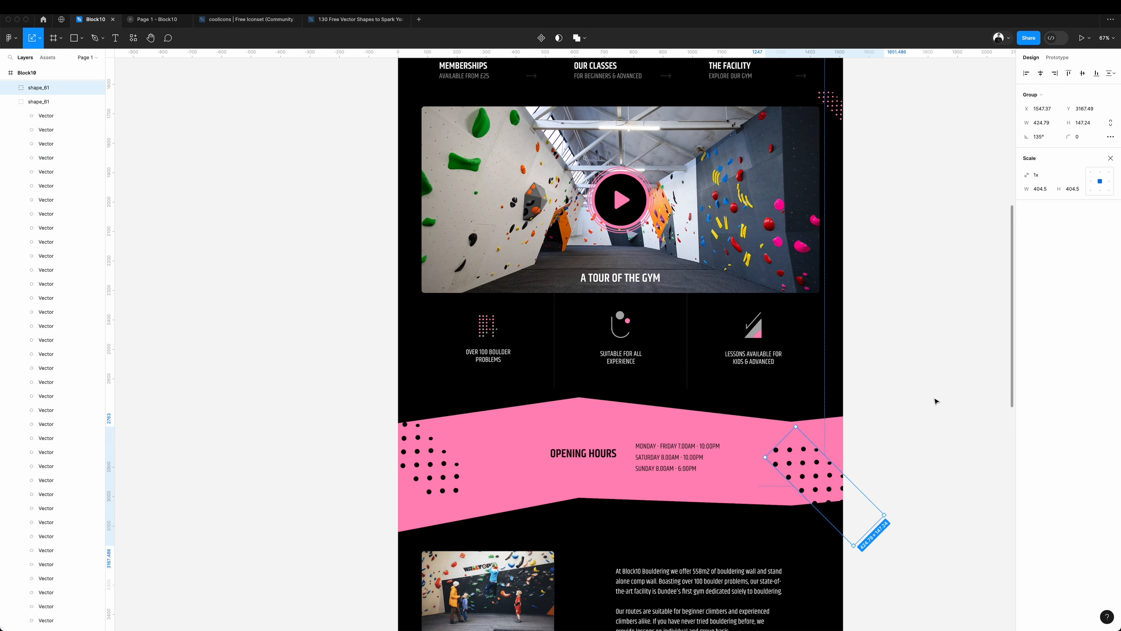
{"action": "left_click", "coordinate": [936, 400]}
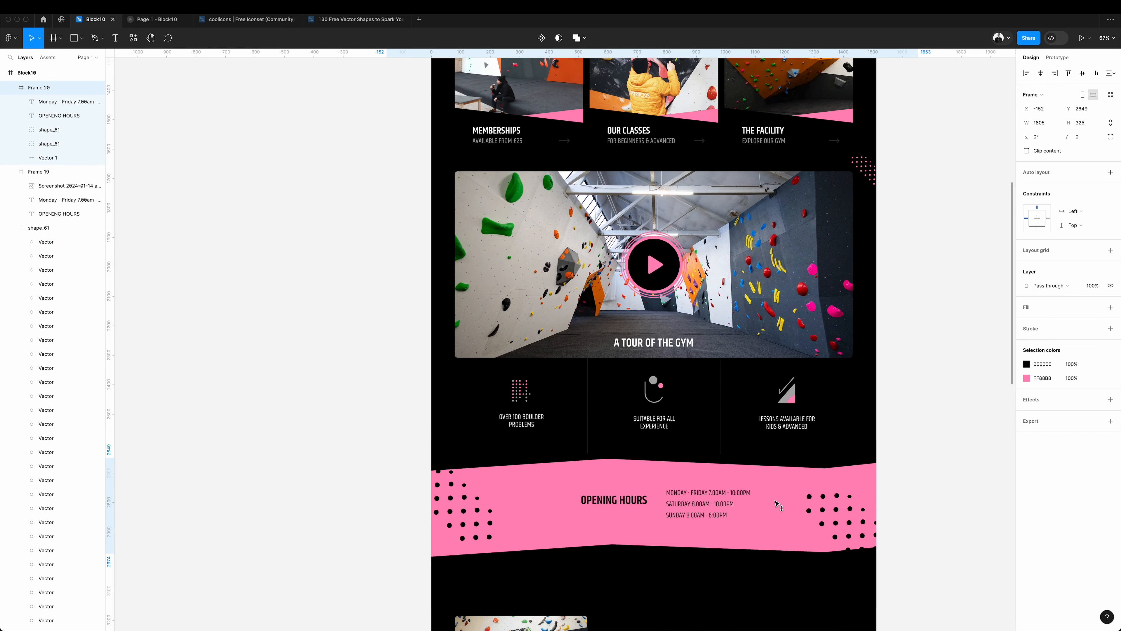
Nudge the framed opening hours band up slightly toward the three feature columns.
{"action": "left_click_drag", "start_coordinate": [778, 505], "coordinate": [777, 501]}
{"action": "left_click", "coordinate": [921, 411]}
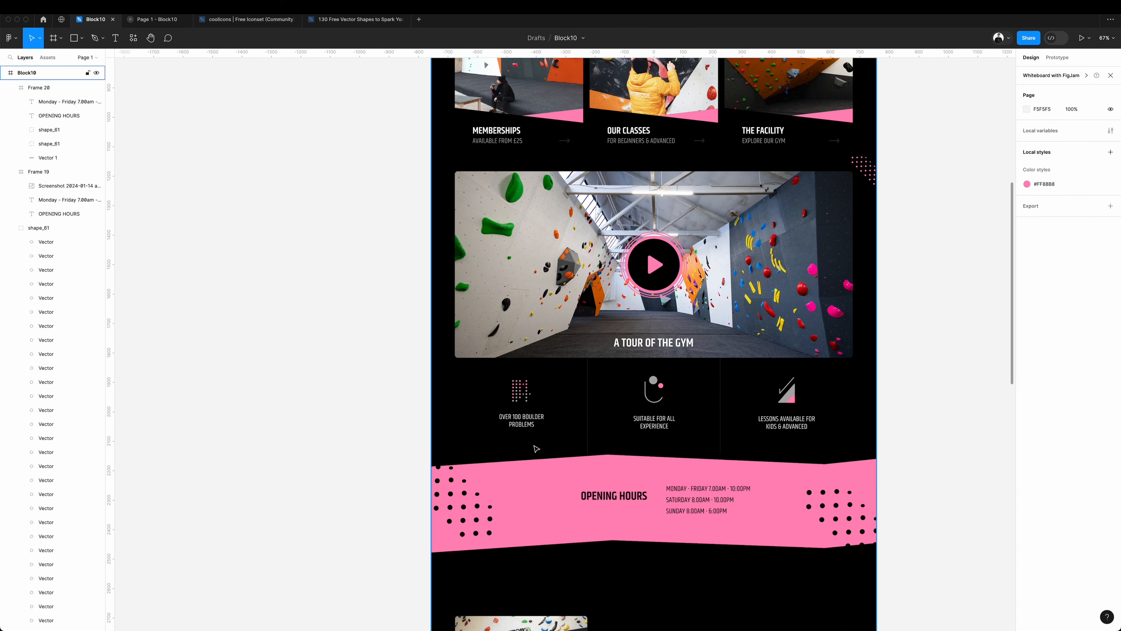
Open the fill colour of the gym description text in the footer for editing.
{"action": "scroll", "coordinate": [887, 401], "scroll_direction": "down", "scroll_amount": 10}
{"action": "scroll", "coordinate": [886, 401], "scroll_direction": "right", "scroll_amount": 1}
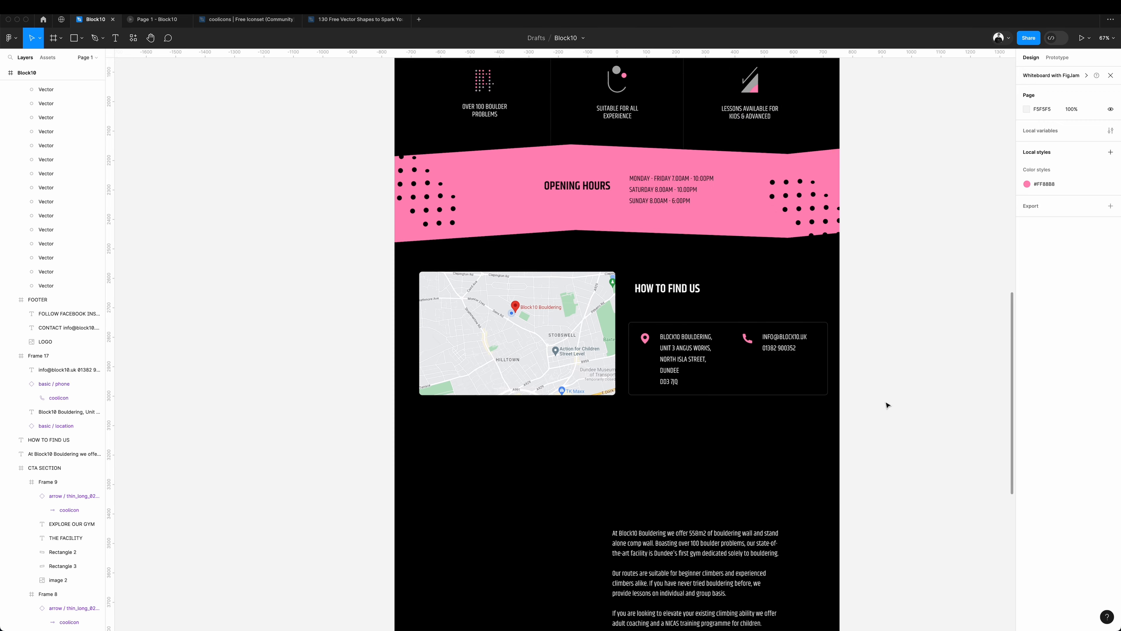
{"action": "scroll", "coordinate": [886, 405], "scroll_direction": "down", "scroll_amount": 5}
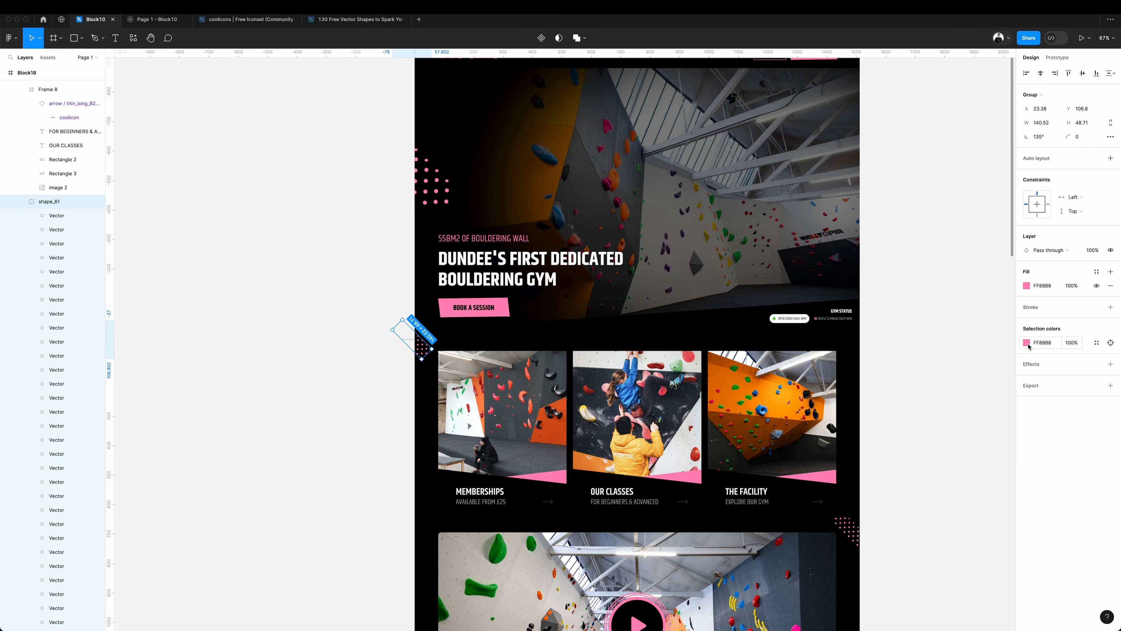
{"action": "left_click", "coordinate": [1026, 343]}
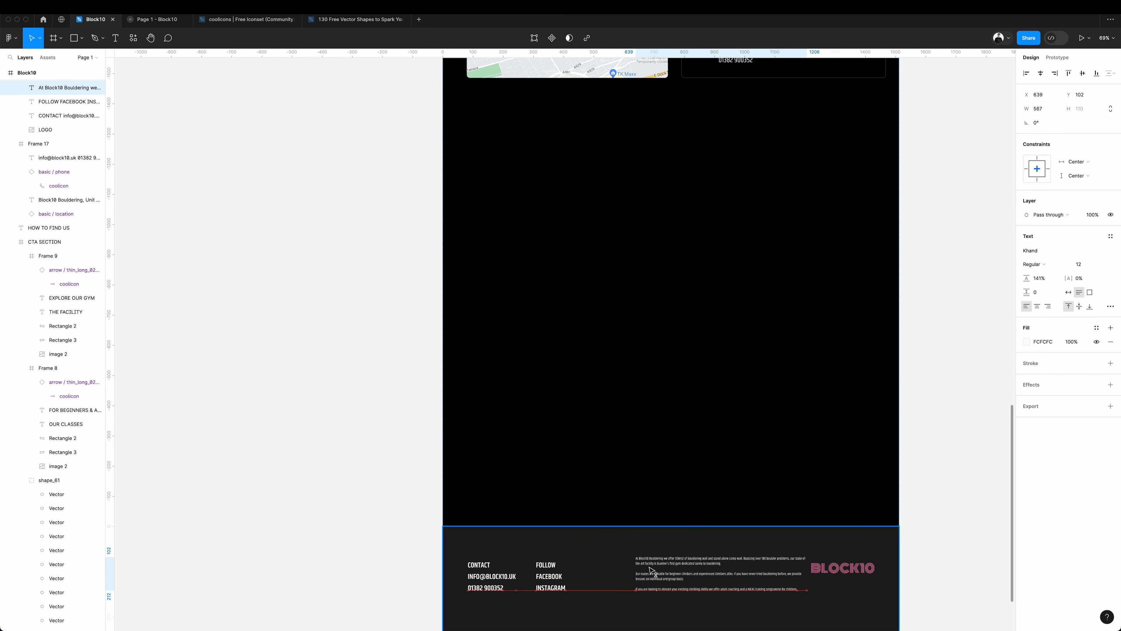
Draw a 1511 × 193 frame across the full page width directly above the footer.
{"action": "scroll", "coordinate": [652, 574], "scroll_direction": "down", "scroll_amount": 5}
{"action": "key", "text": "f"}
{"action": "left_click_drag", "start_coordinate": [507, 437], "coordinate": [720, 413]}
{"action": "left_click", "coordinate": [1039, 311]}
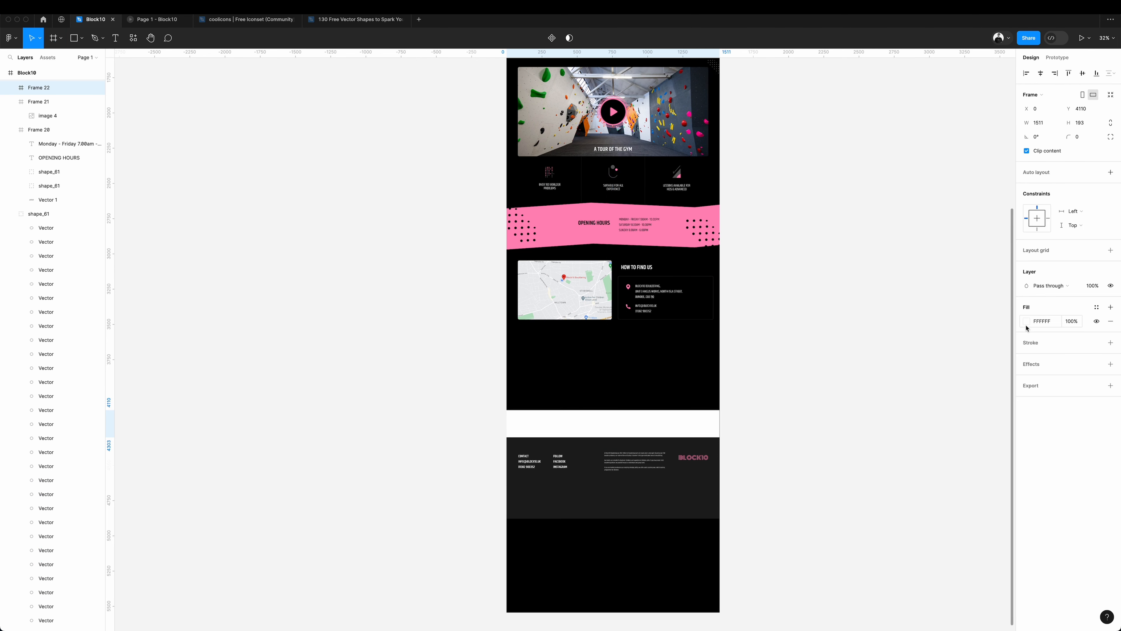
Remove the new frame's white fill and place a copy of the pink opening hours band in it.
{"action": "left_click", "coordinate": [1027, 321]}
{"action": "left_click", "coordinate": [924, 470]}
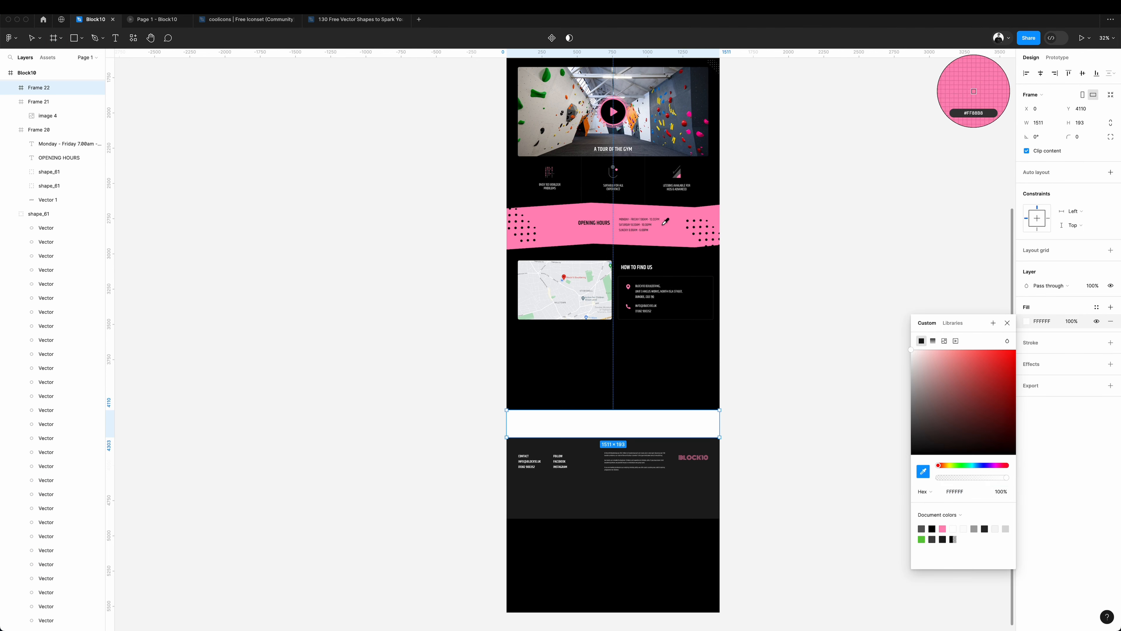
{"action": "key", "text": "super+z"}
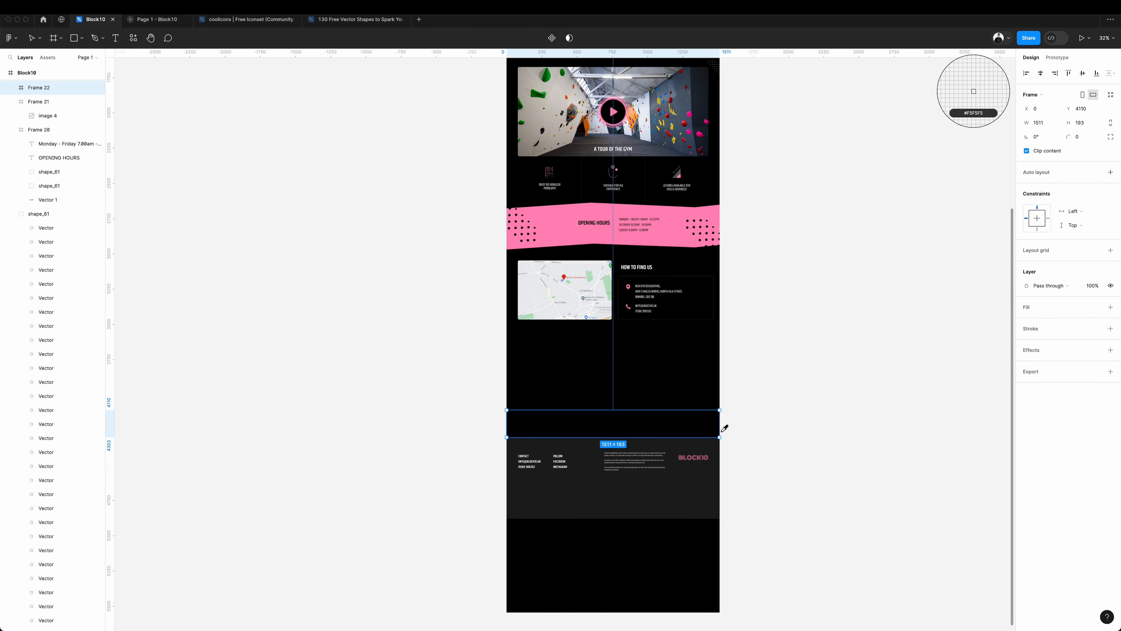
{"action": "left_click", "coordinate": [32, 43]}
{"action": "key", "text": "Delete"}
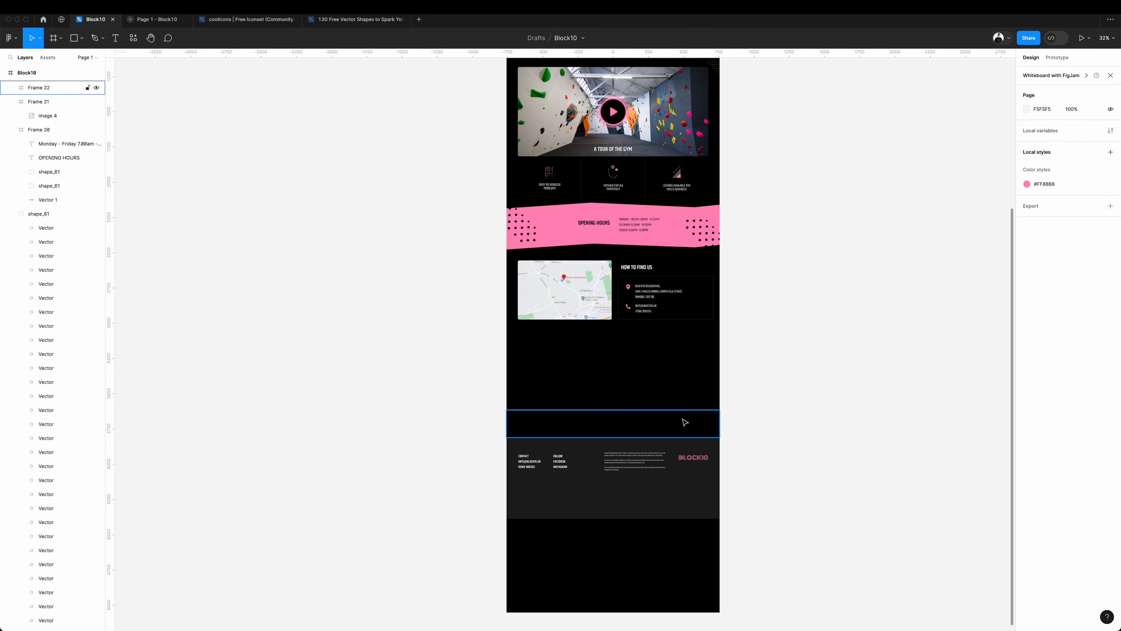
{"action": "left_click", "coordinate": [674, 234]}
{"action": "left_click_drag", "start_coordinate": [675, 234], "coordinate": [681, 428]}
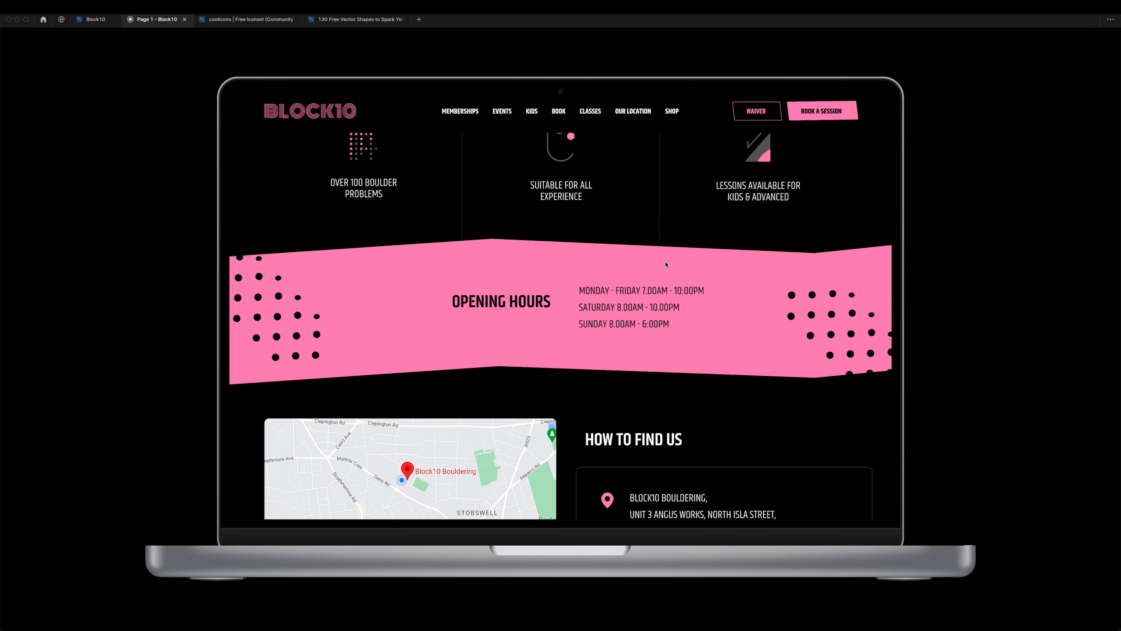
Examine the opening hours band and the How to Find Us section in the laptop prototype preview.
{"action": "scroll", "coordinate": [666, 265], "scroll_direction": "down", "scroll_amount": 1}
{"action": "scroll", "coordinate": [666, 264], "scroll_direction": "down", "scroll_amount": 5}
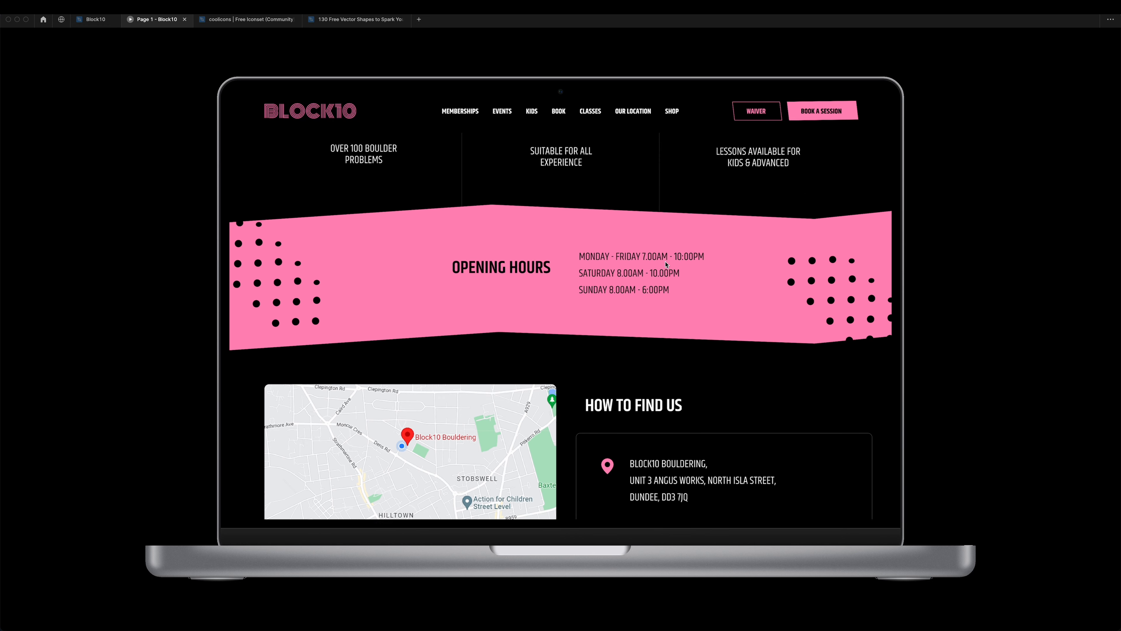
{"action": "scroll", "coordinate": [666, 264], "scroll_direction": "down", "scroll_amount": 6}
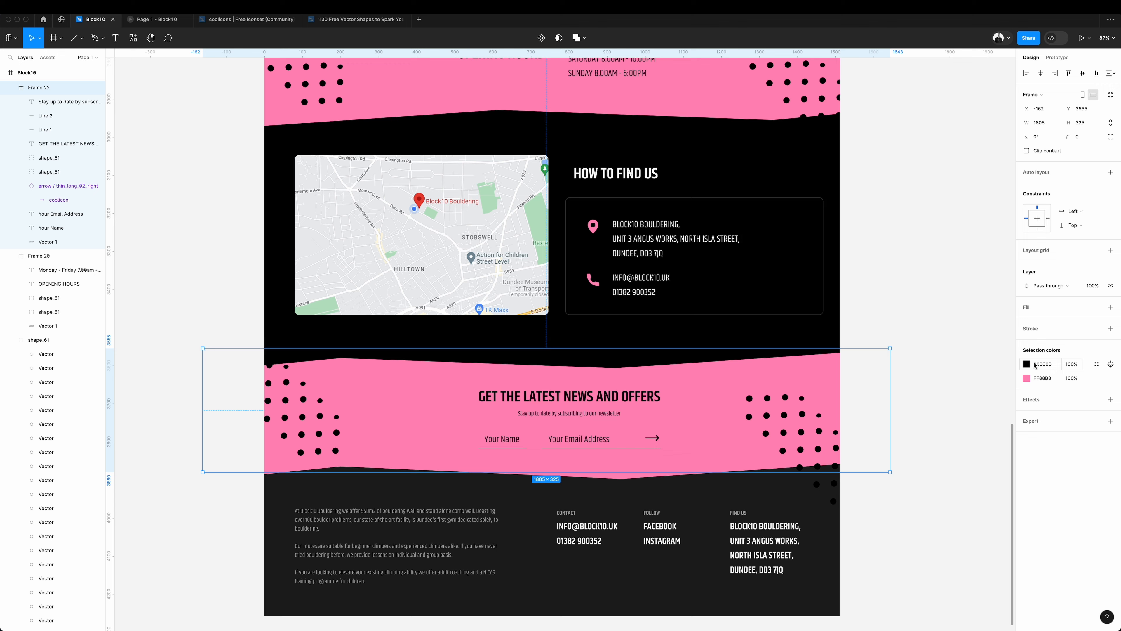
Recolour the pink newsletter band to 1E1E1E and remove the black stroke from its angular shape.
{"action": "key", "text": "Return"}
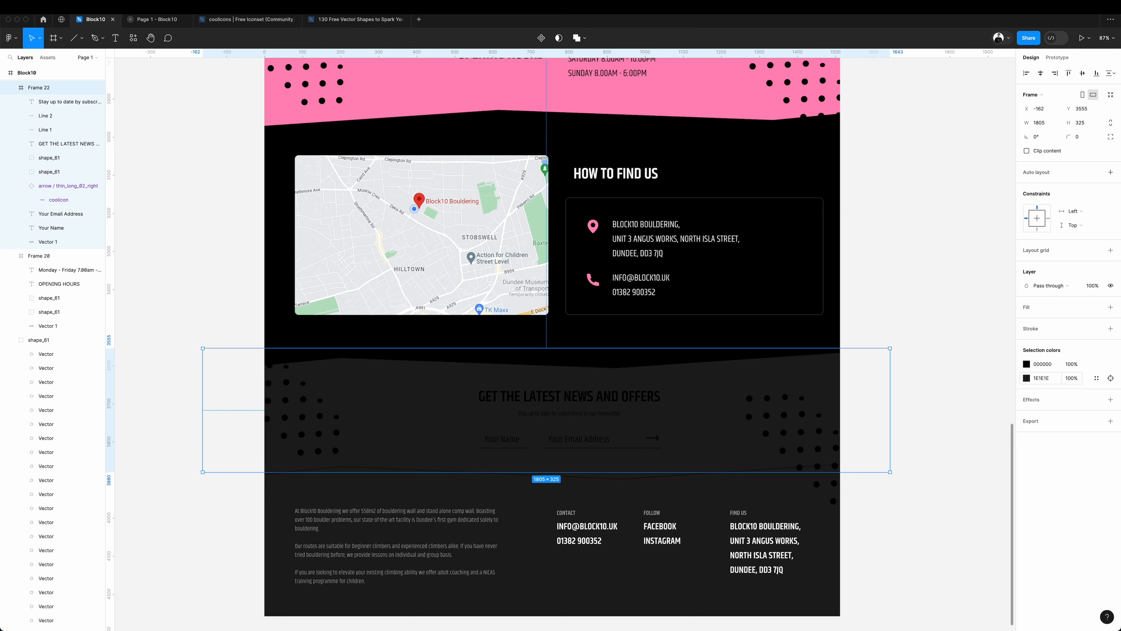
{"action": "left_click", "coordinate": [932, 388]}
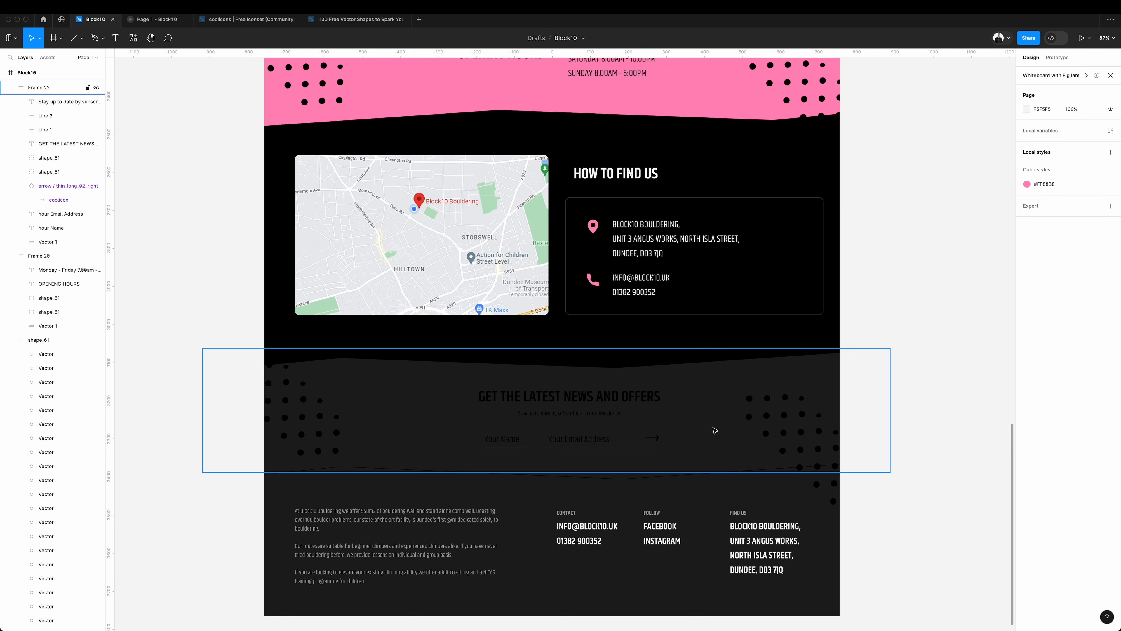
{"action": "left_click", "coordinate": [772, 410]}
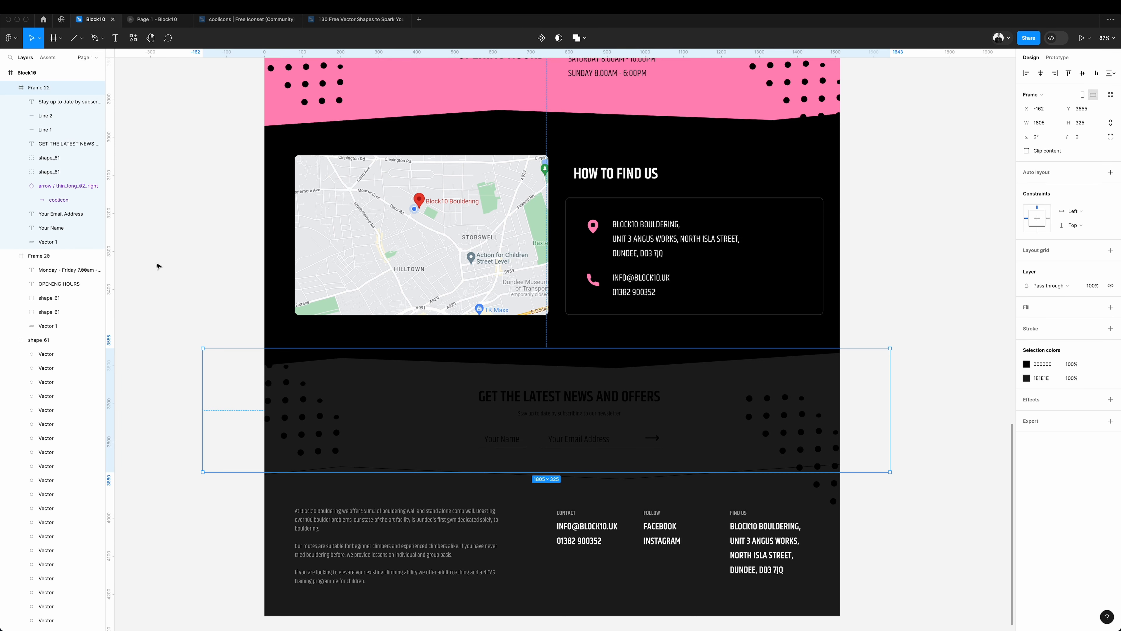
{"action": "double_click", "coordinate": [427, 374]}
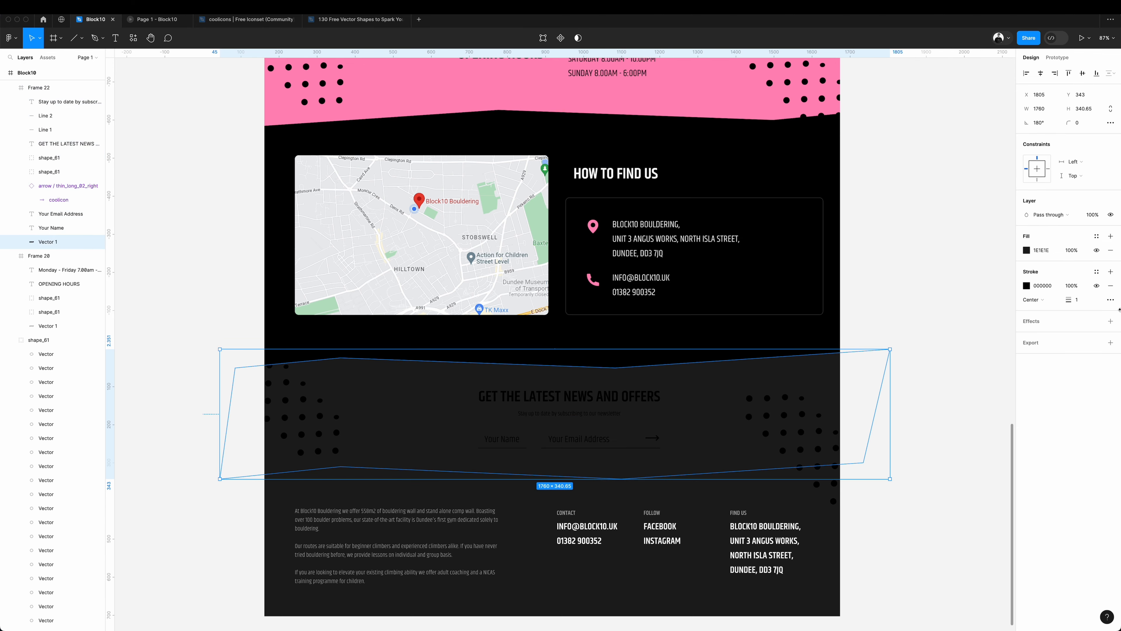
{"action": "left_click", "coordinate": [950, 385]}
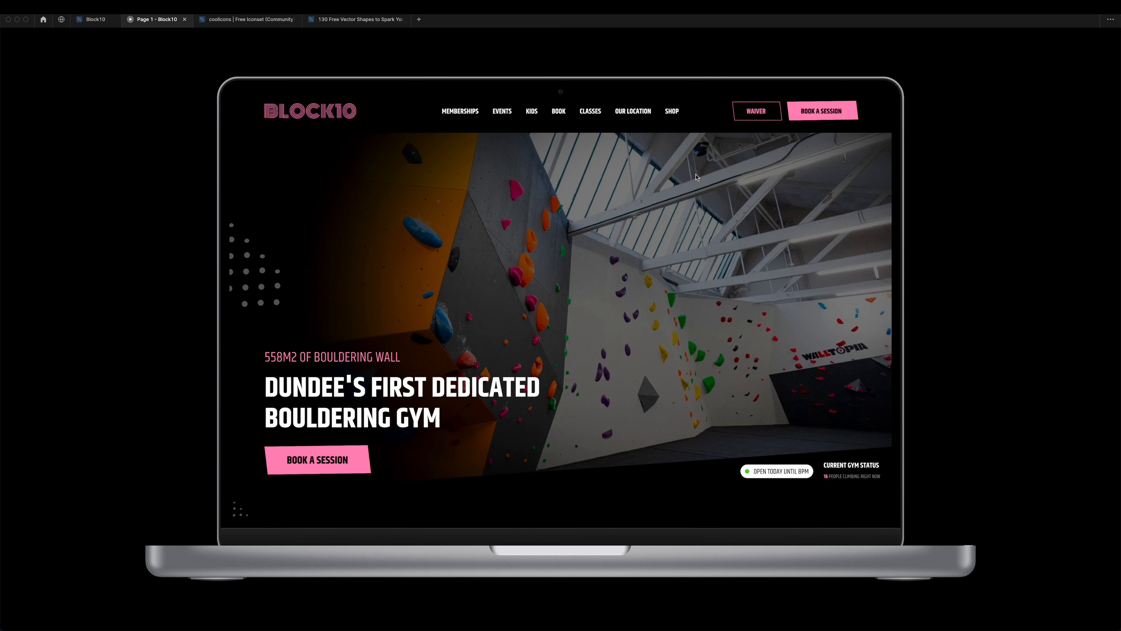
Review the whole homepage from the hero down to the newsletter band and footer in the laptop prototype preview.
{"action": "scroll", "coordinate": [696, 176], "scroll_direction": "down", "scroll_amount": 5}
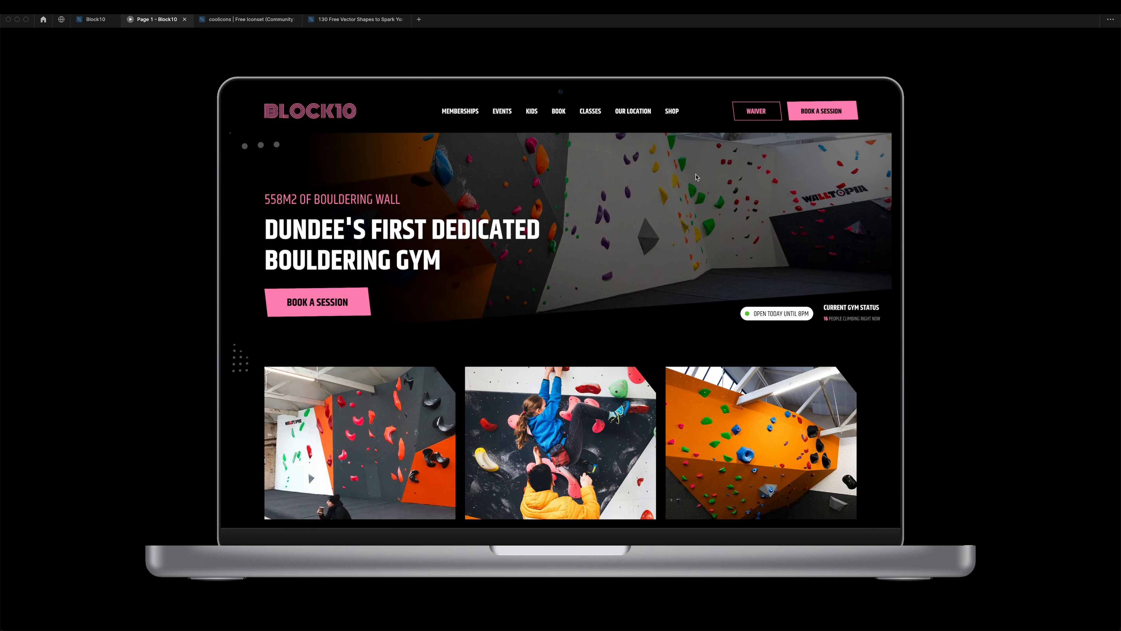
{"action": "scroll", "coordinate": [696, 177], "scroll_direction": "down", "scroll_amount": 5}
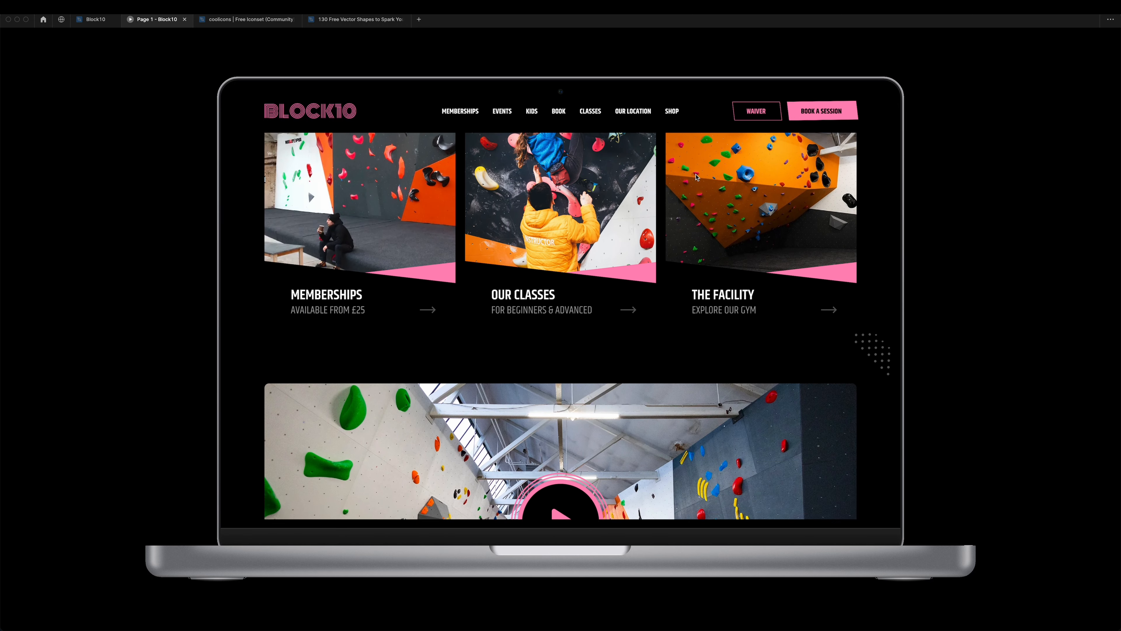
{"action": "scroll", "coordinate": [696, 176], "scroll_direction": "down", "scroll_amount": 5}
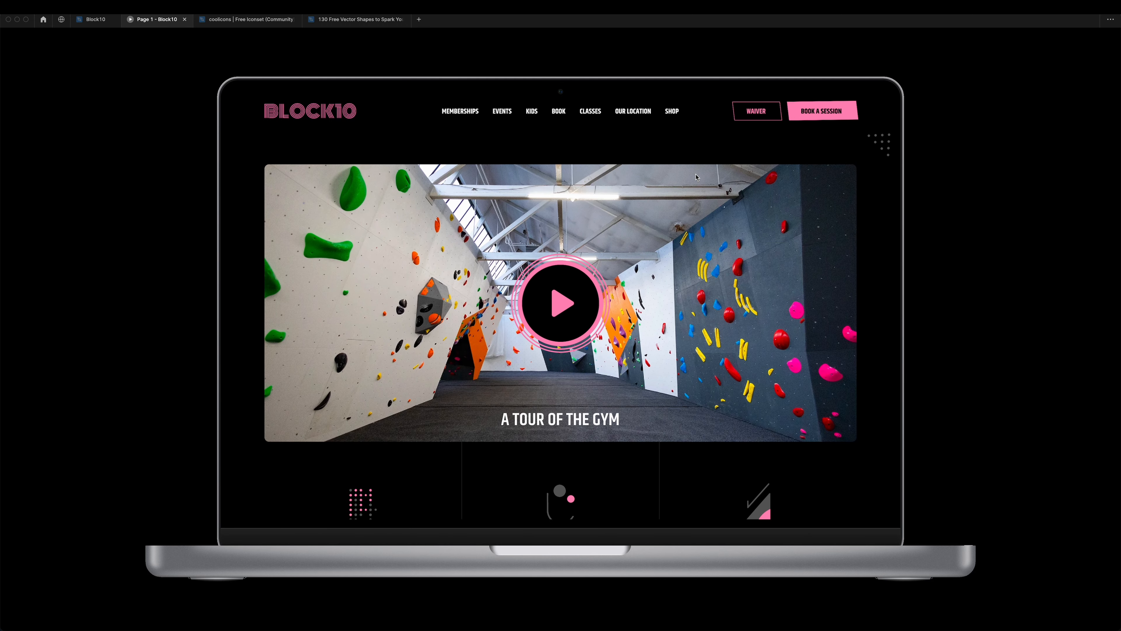
{"action": "scroll", "coordinate": [696, 176], "scroll_direction": "down", "scroll_amount": 10}
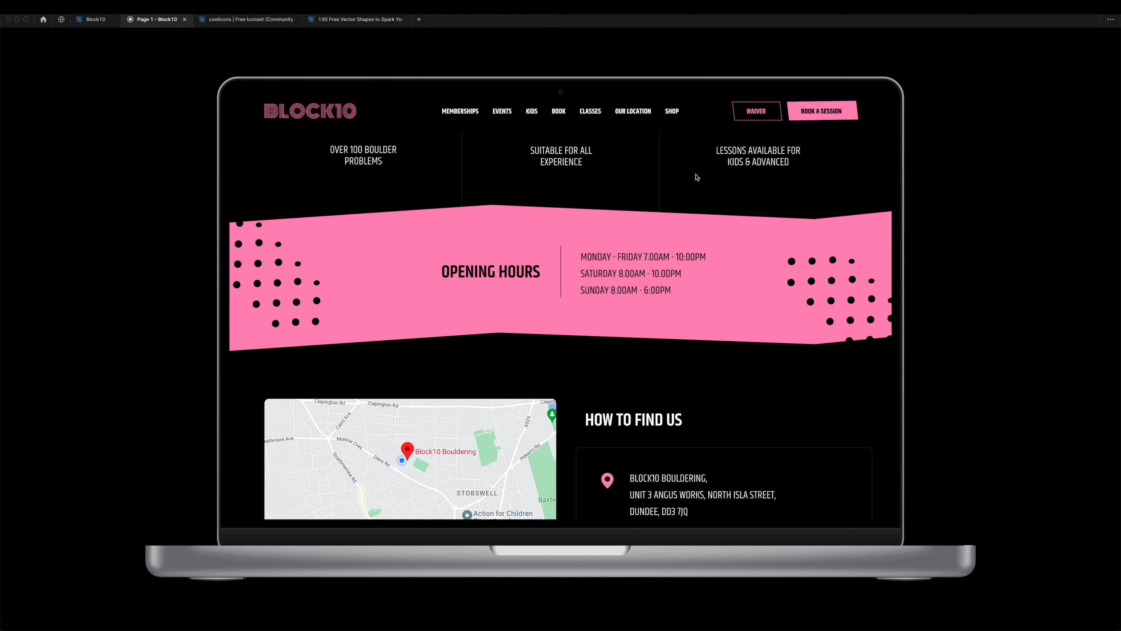
{"action": "scroll", "coordinate": [696, 176], "scroll_direction": "down", "scroll_amount": 8}
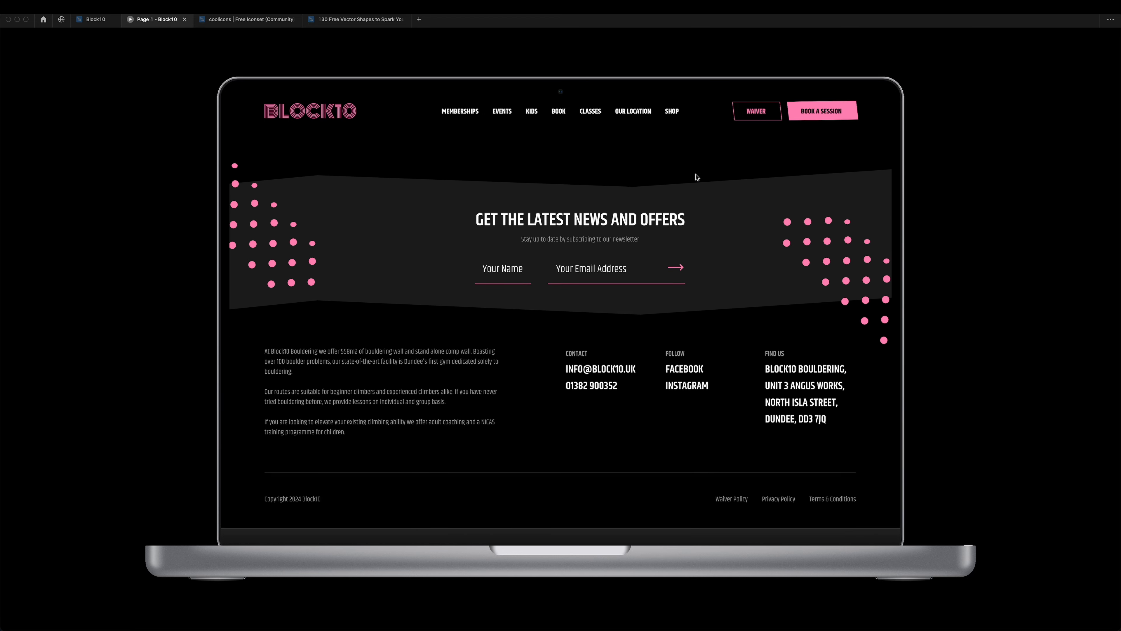